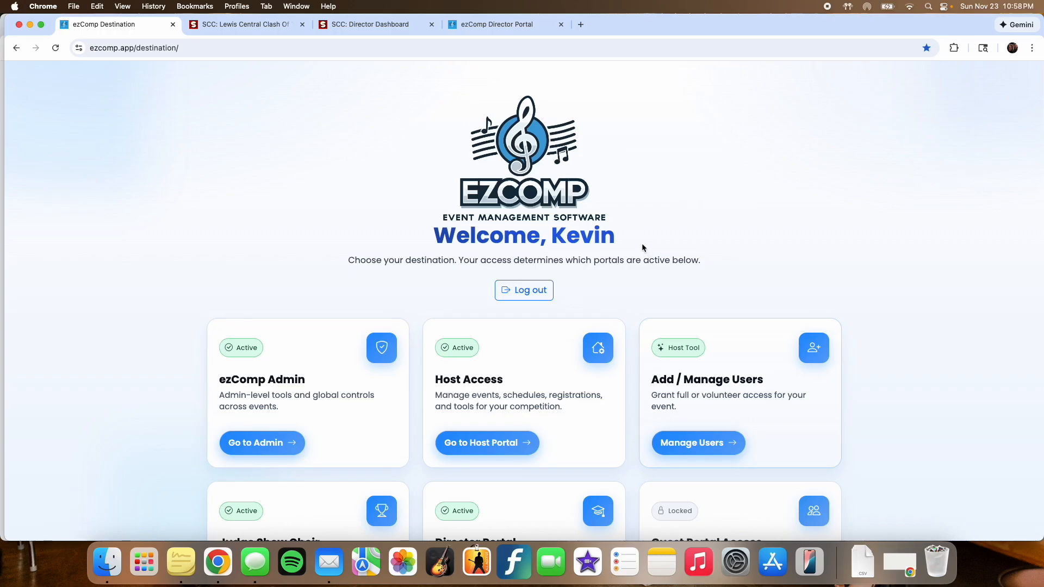
# Step: Enter the host portal for the Lewis Central Clash Of The Titans event and open its page for adding divisions
pyautogui.scroll(-2, 641, 248)
pyautogui.scroll(-3, 641, 248)
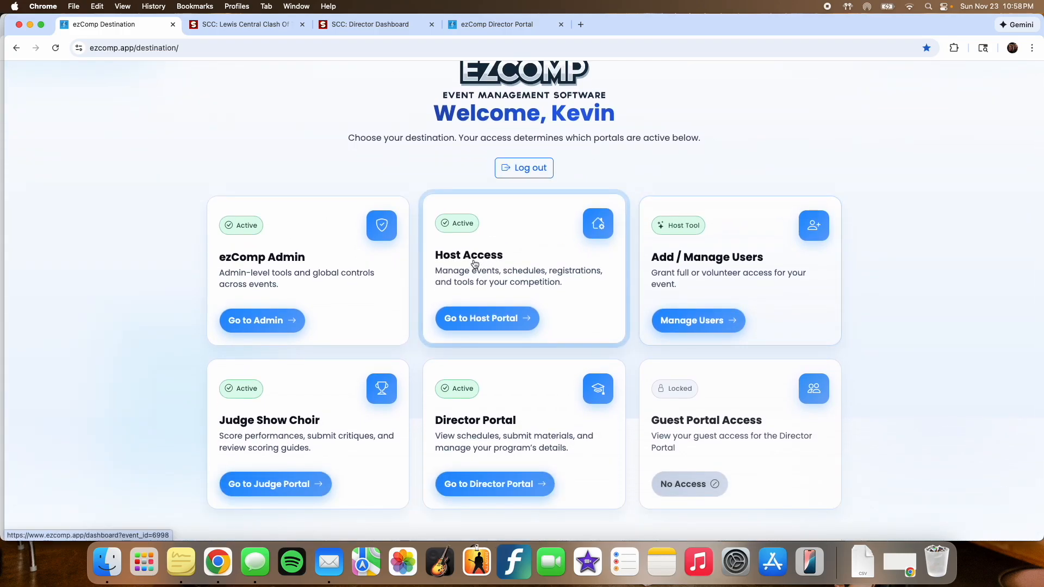
pyautogui.click(495, 282)
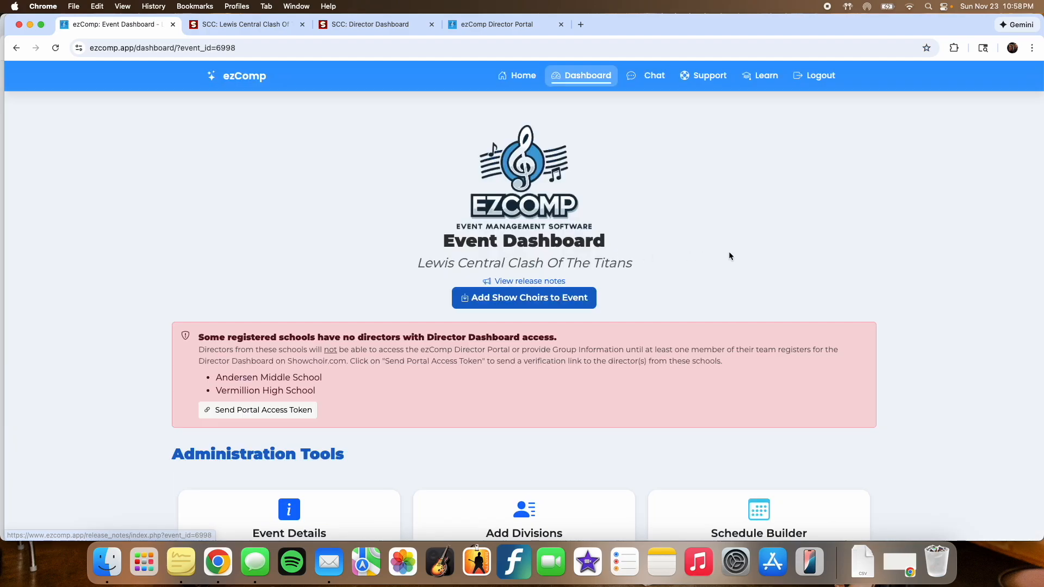
pyautogui.scroll(-5, 648, 259)
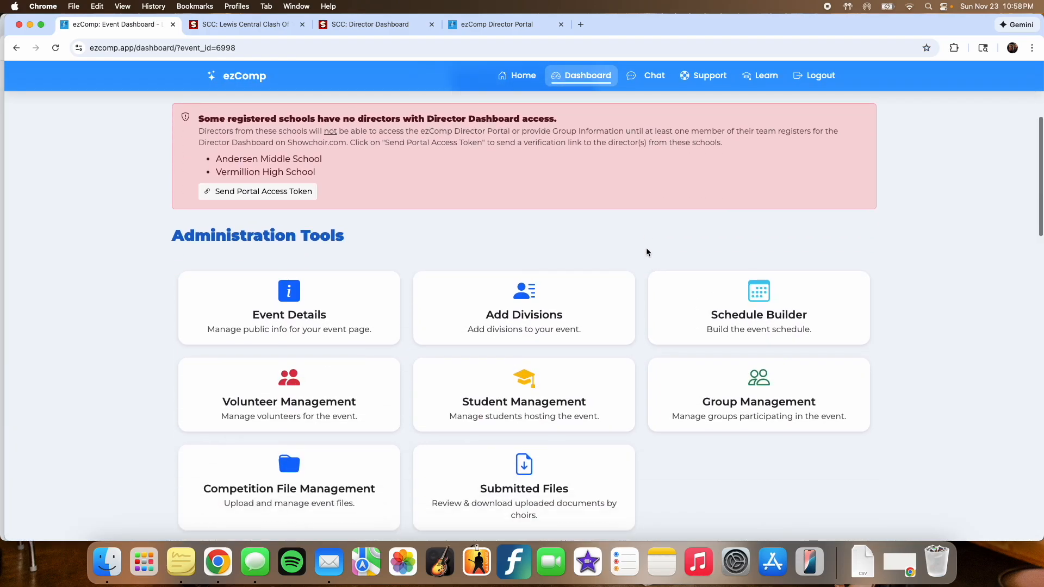
pyautogui.scroll(-2, 560, 236)
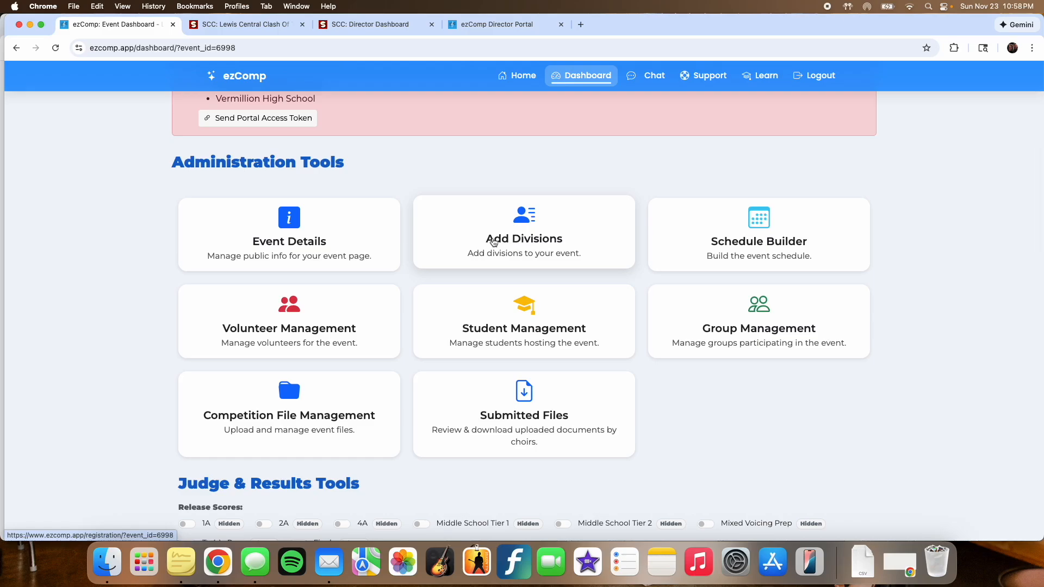
pyautogui.click(532, 241)
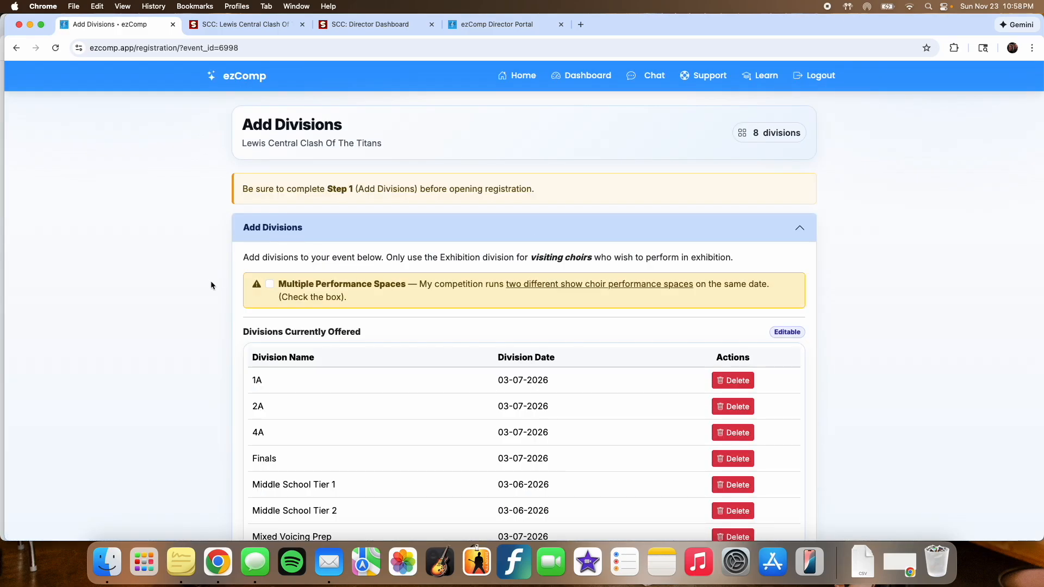
# Step: Add a Small Mixed division dated 03-07-2026 to the event
pyautogui.scroll(-5, 211, 285)
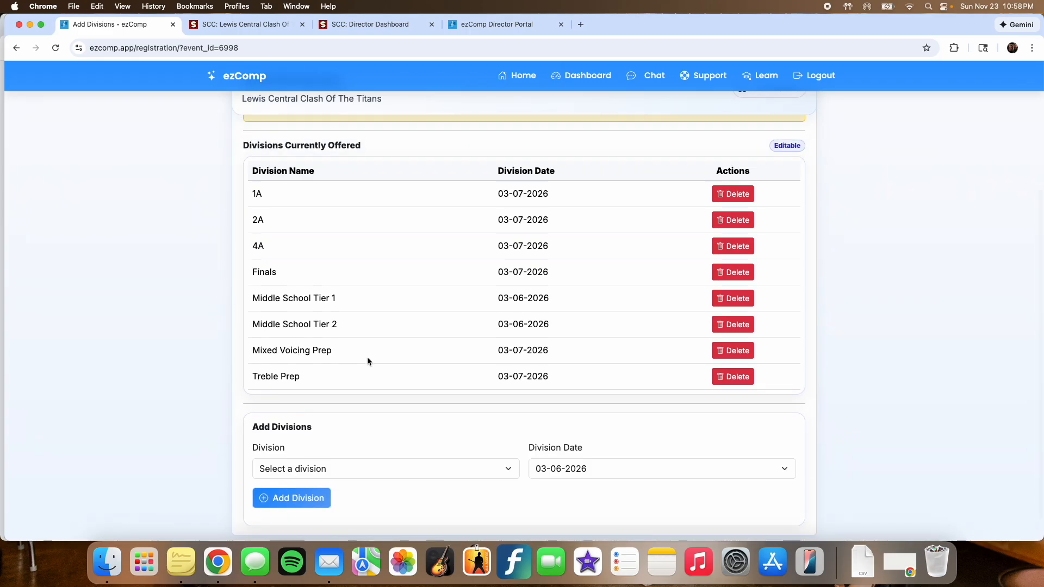
pyautogui.scroll(5, 520, 255)
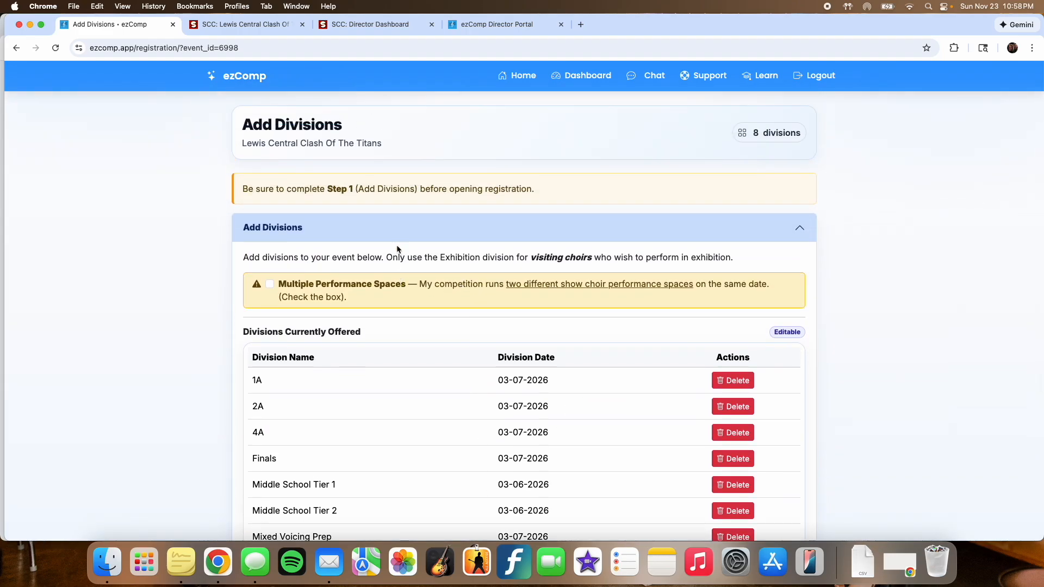
pyautogui.scroll(-5, 397, 249)
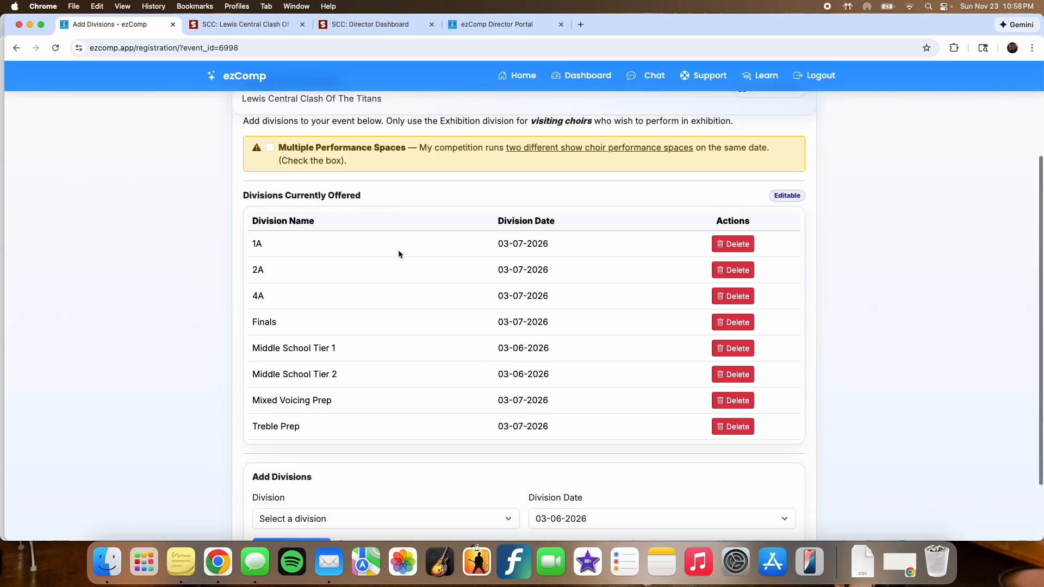
pyautogui.click(321, 438)
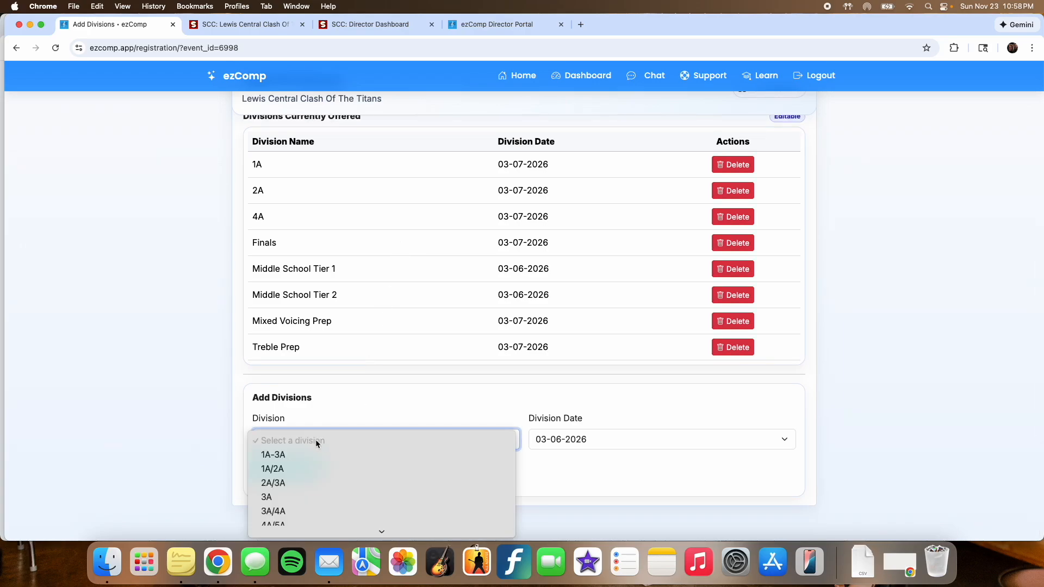
pyautogui.scroll(-10, 311, 472)
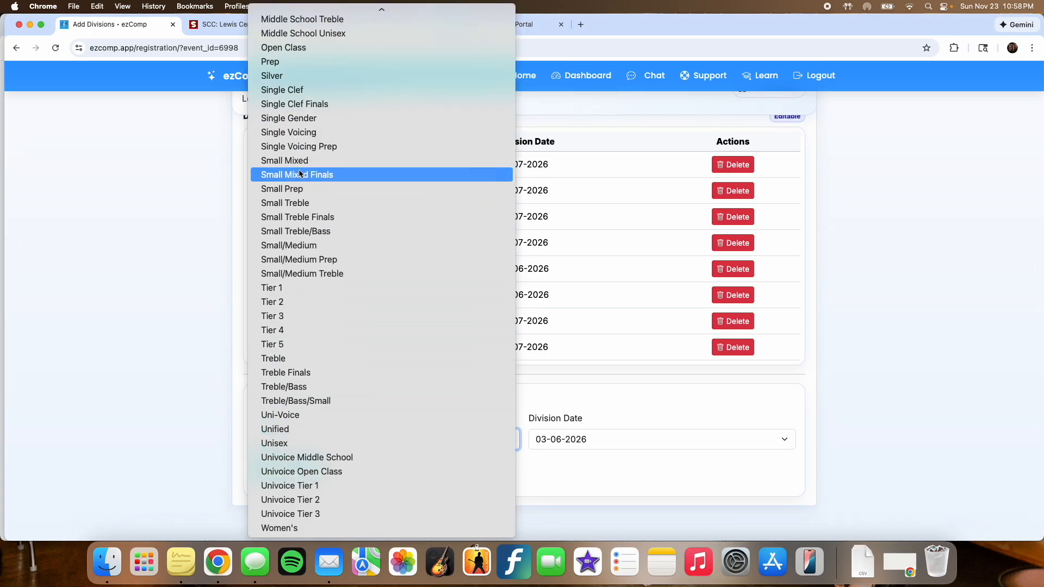
pyautogui.press('Escape')
pyautogui.click(579, 439)
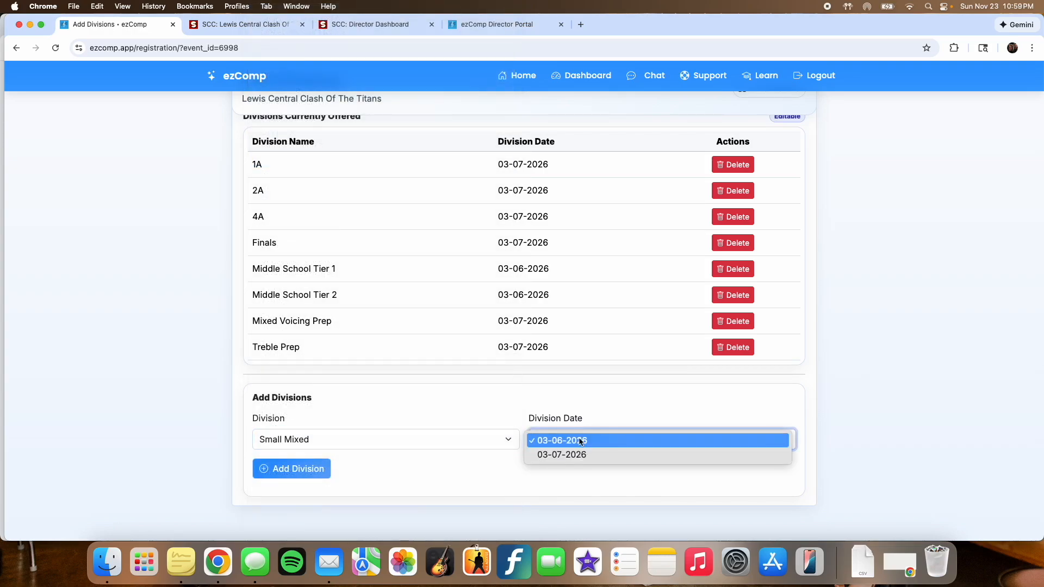
pyautogui.click(580, 454)
pyautogui.click(283, 469)
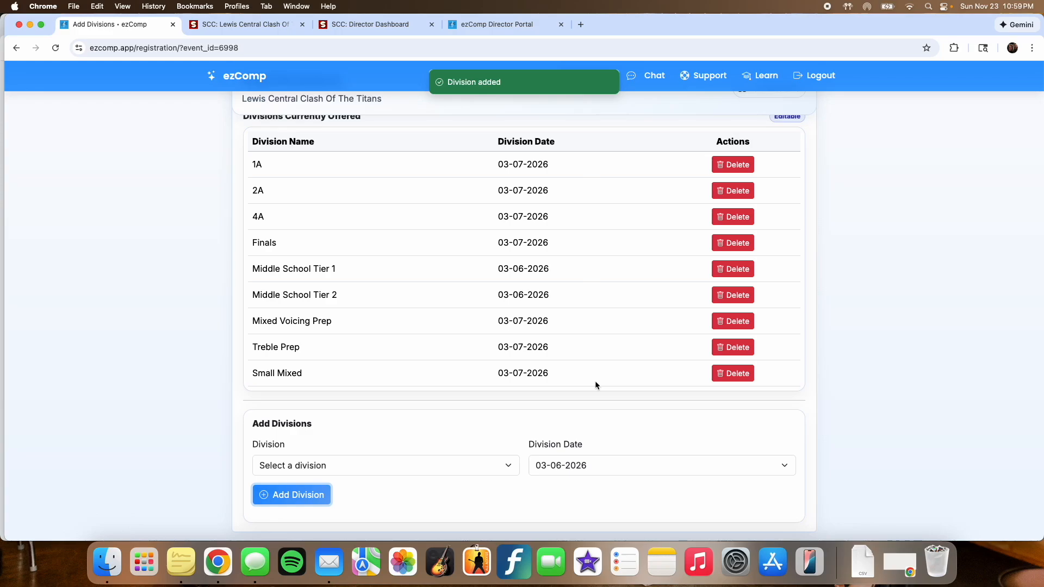
# Step: From the event dashboard, add Ankeny Centennial High School (Spectrum) to the event in the 4A (Mar 7, 2026) division
pyautogui.scroll(5, 568, 388)
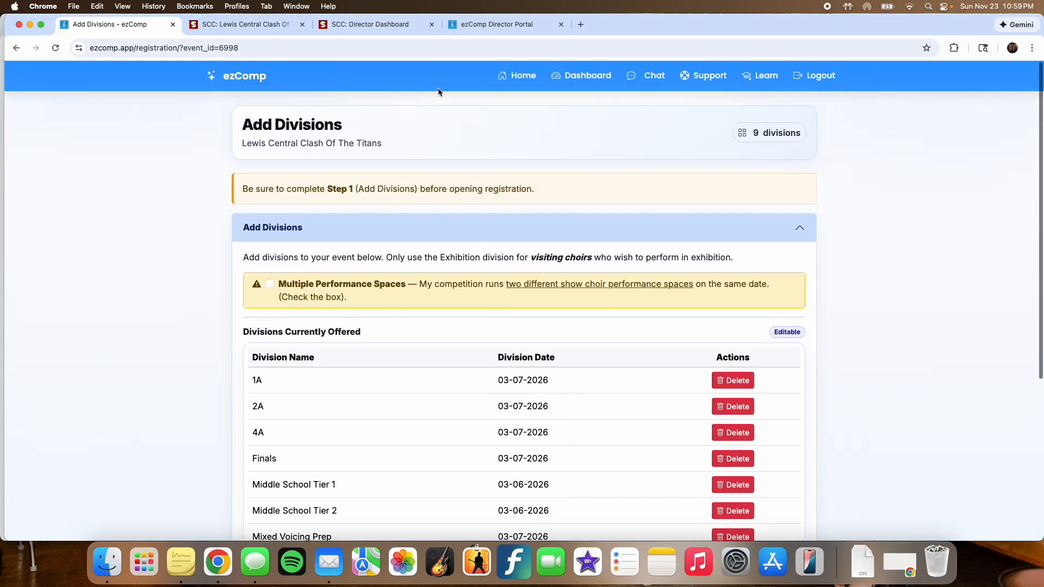
pyautogui.click(568, 78)
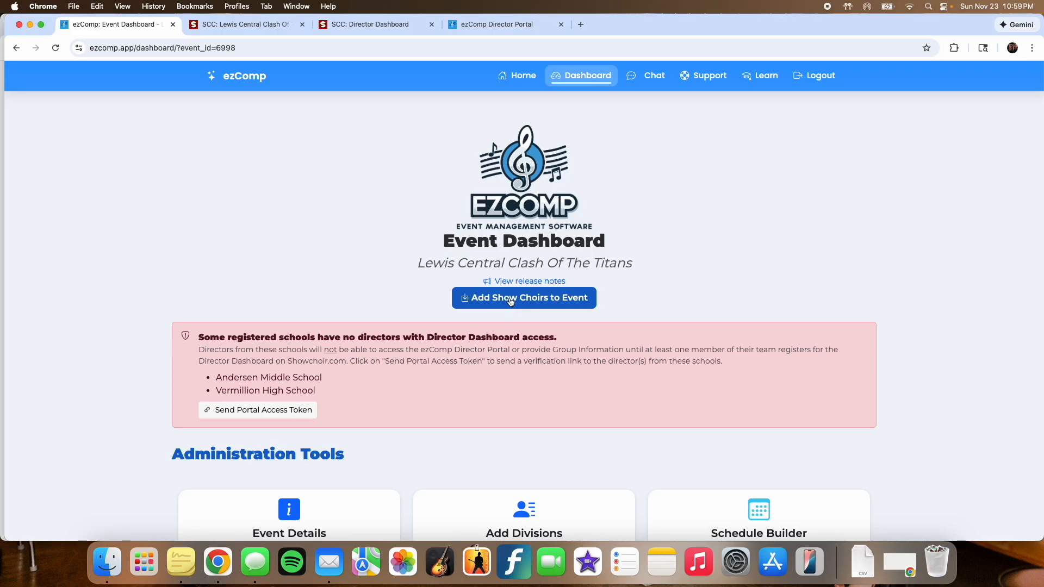
pyautogui.click(507, 299)
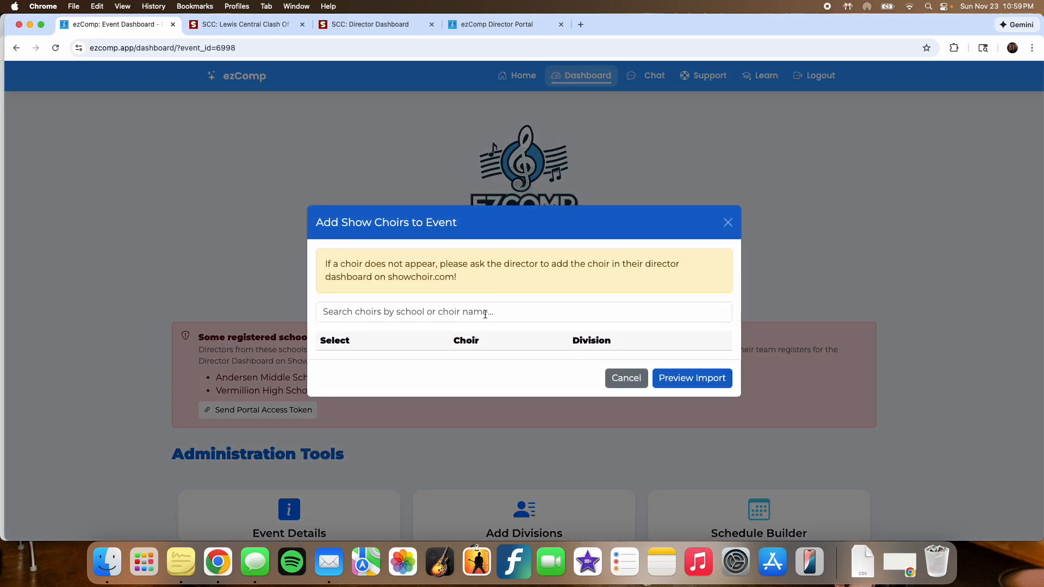
pyautogui.click(390, 245)
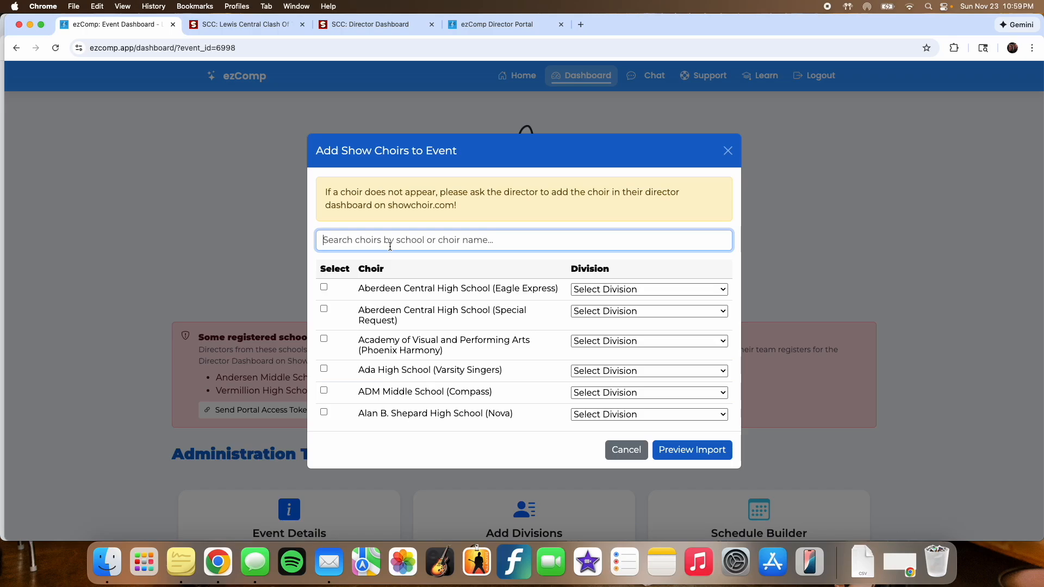
pyautogui.write('Anken')
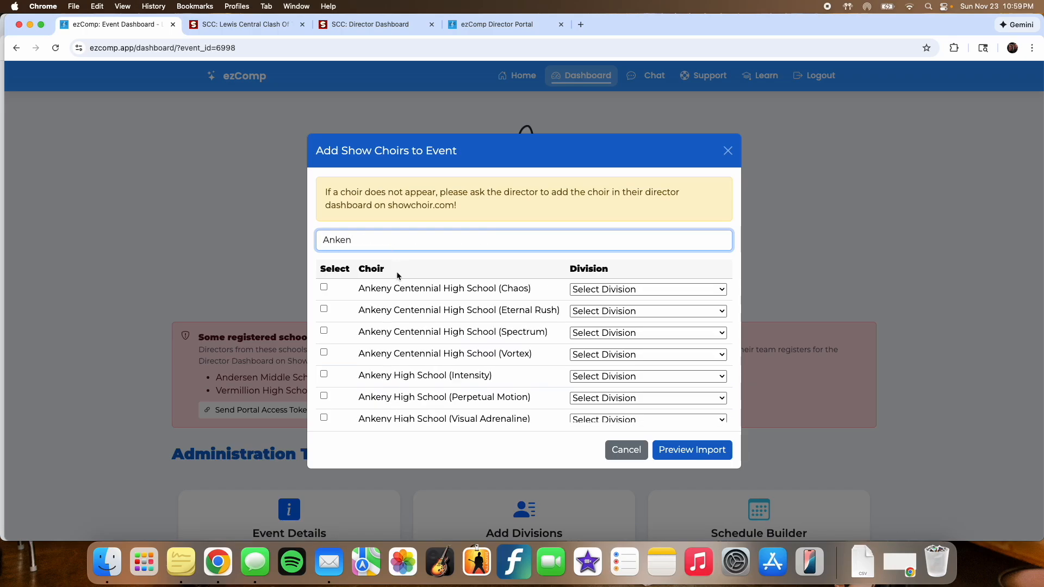
pyautogui.click(323, 331)
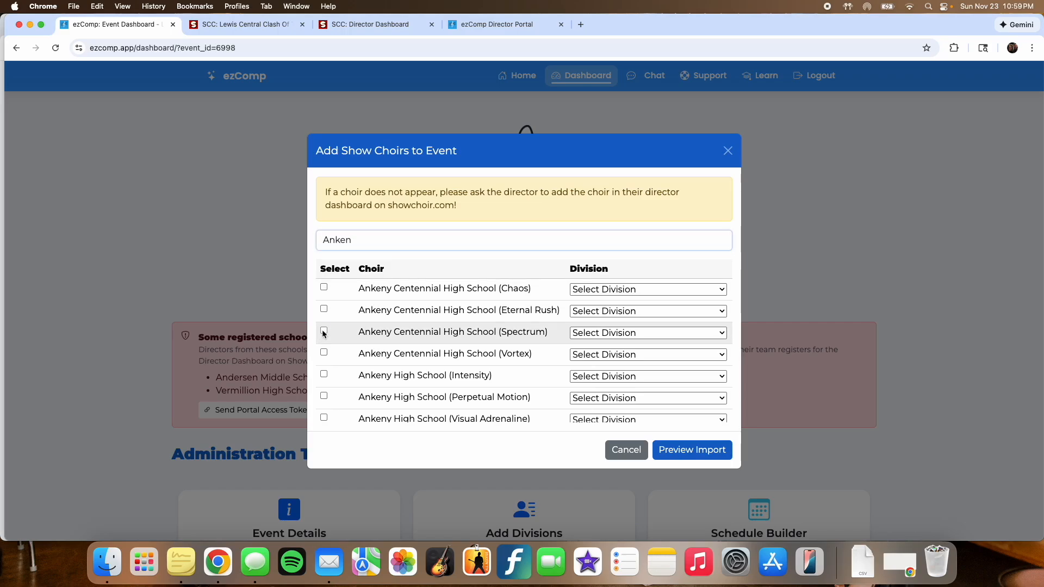
pyautogui.click(618, 334)
pyautogui.click(620, 372)
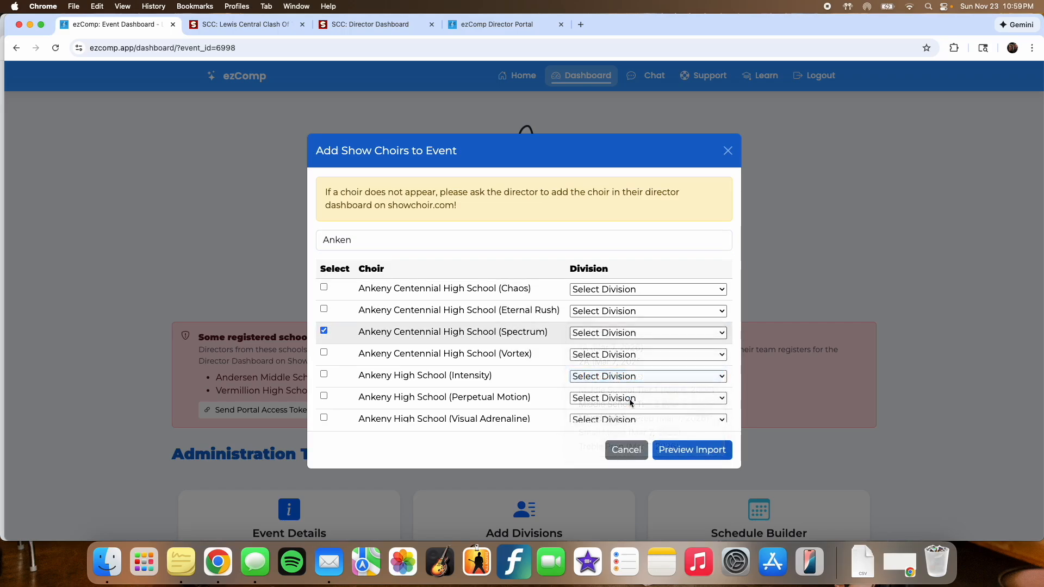
pyautogui.click(673, 449)
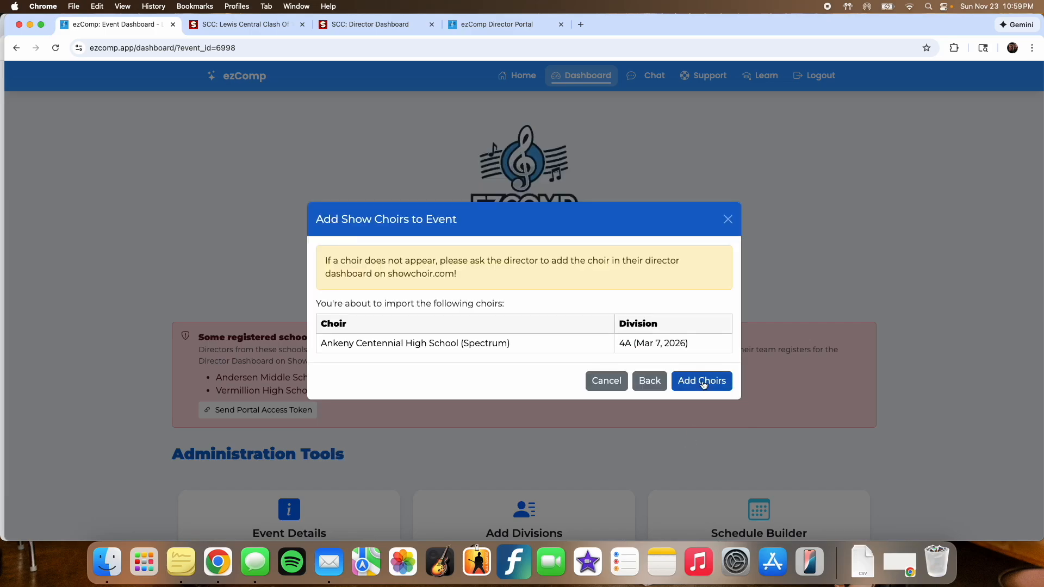
pyautogui.click(703, 382)
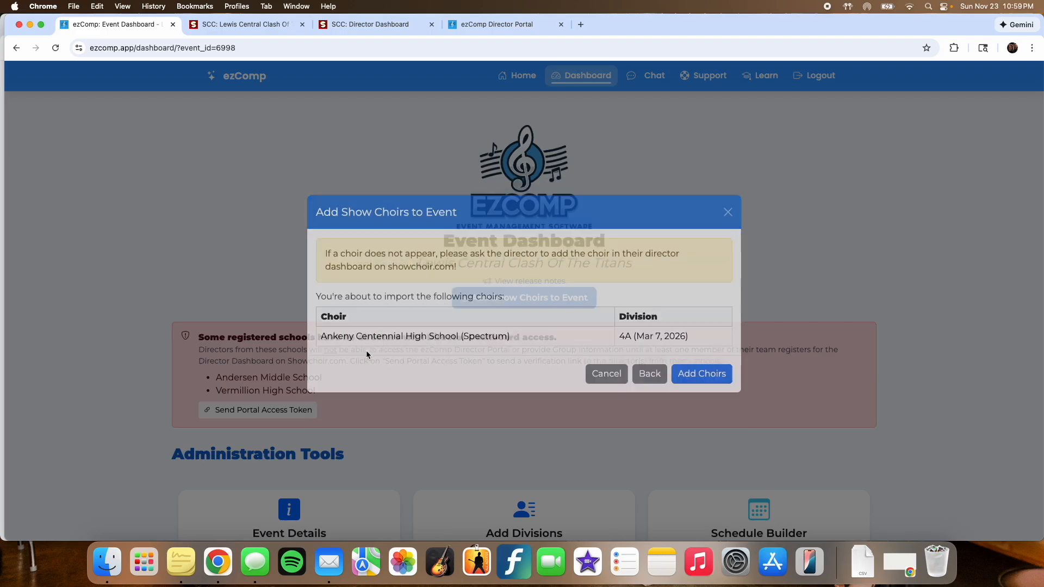
# Step: Examine the registered show choirs list and the registration editing form for 8th and Broadway, closing it without changes
pyautogui.scroll(-6, 500, 408)
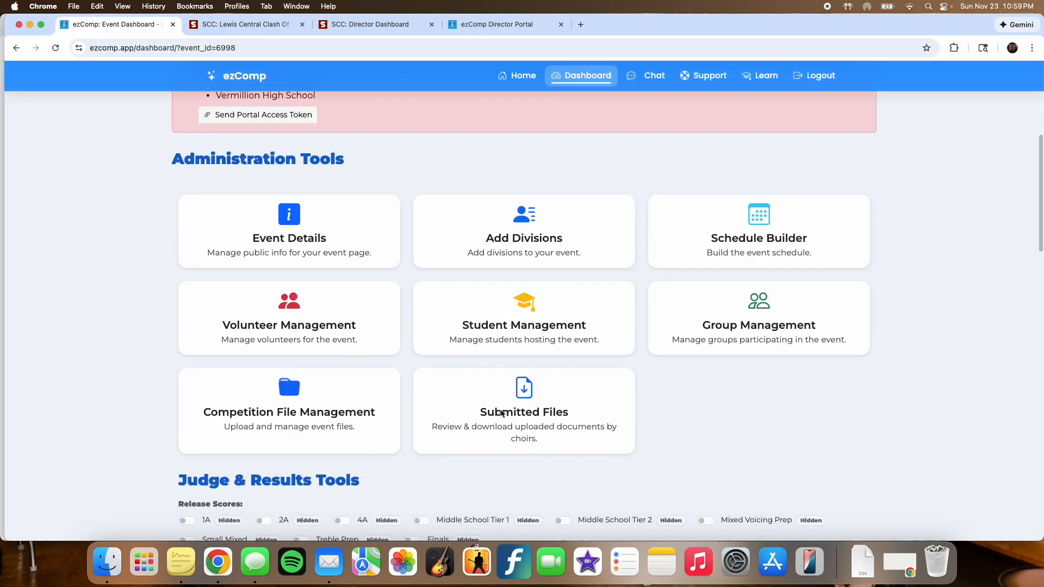
pyautogui.scroll(-15, 659, 414)
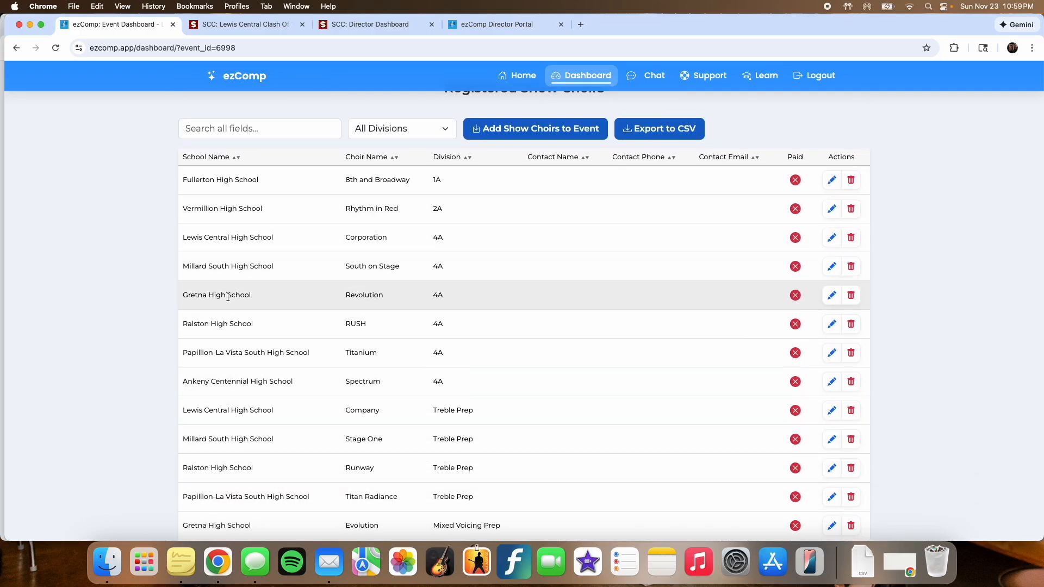
pyautogui.scroll(-3, 391, 442)
pyautogui.scroll(-3, 391, 442)
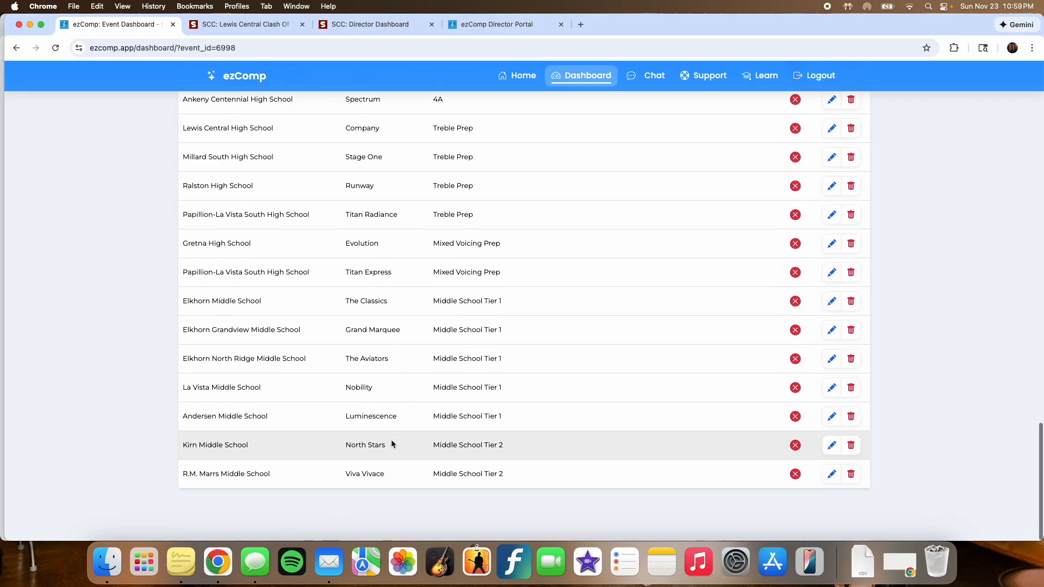
pyautogui.scroll(3, 391, 439)
pyautogui.scroll(3, 399, 439)
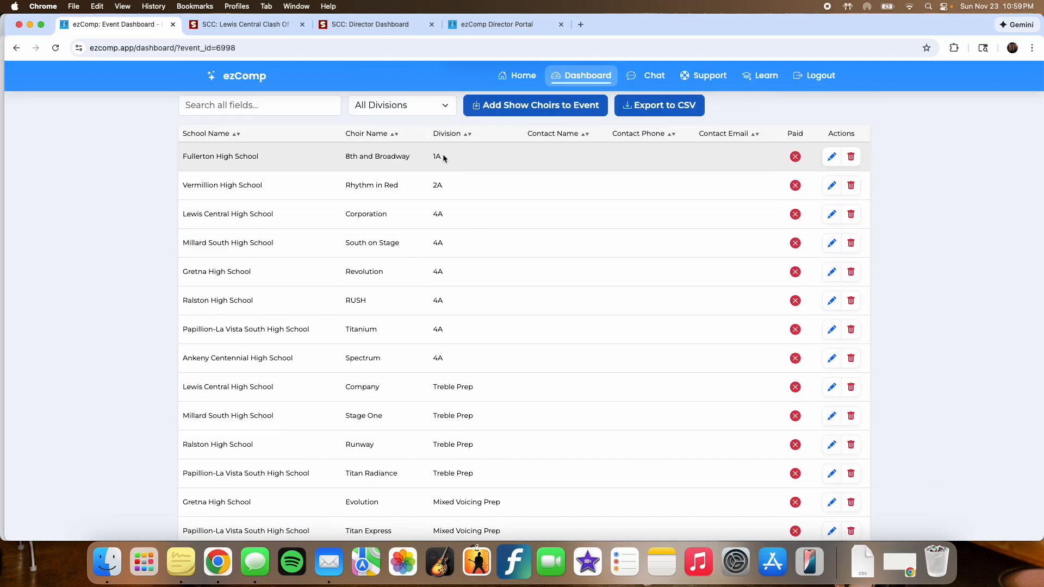
pyautogui.click(830, 158)
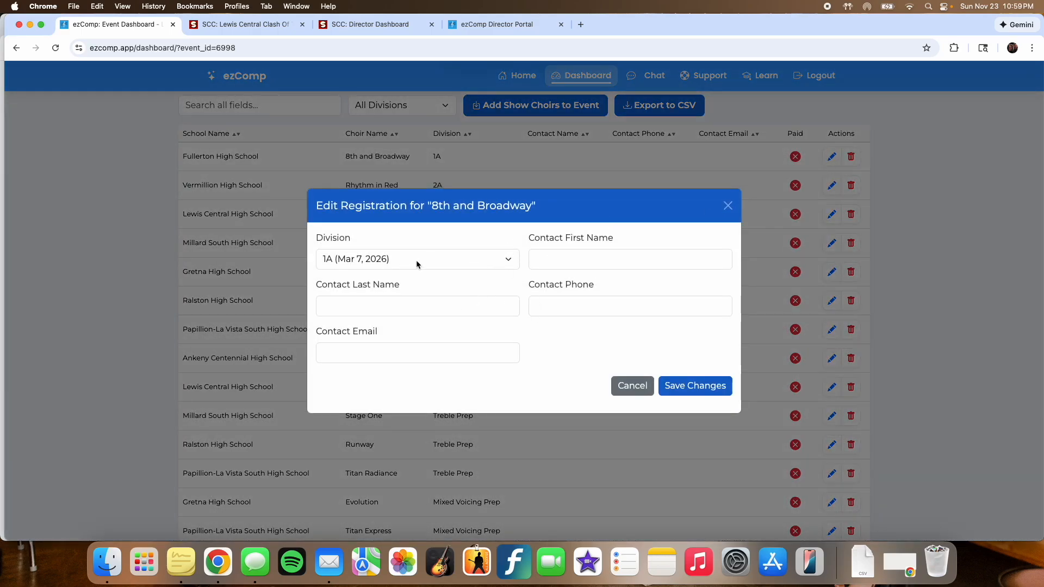
pyautogui.click(727, 206)
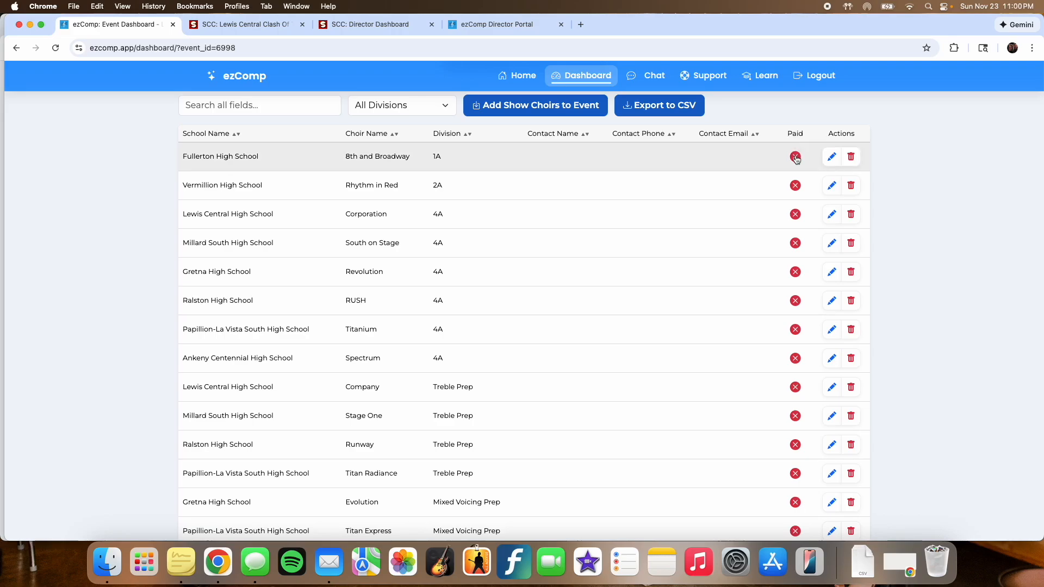
# Step: Open the event's Schedule Builder and look over the choir schedule for Saturday, March 7, 2026
pyautogui.scroll(15, 651, 271)
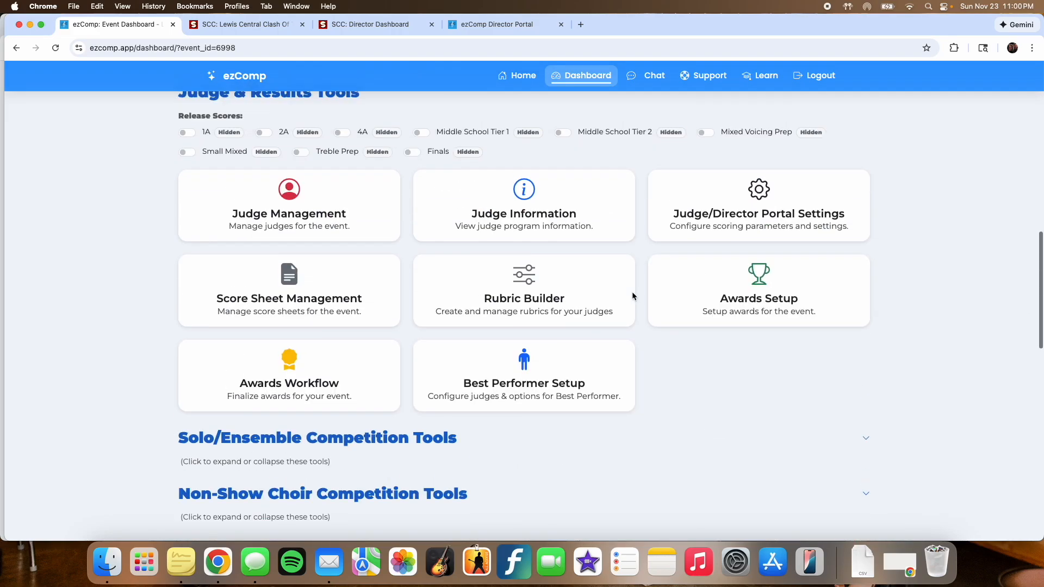
pyautogui.scroll(5, 631, 291)
pyautogui.scroll(-2, 632, 291)
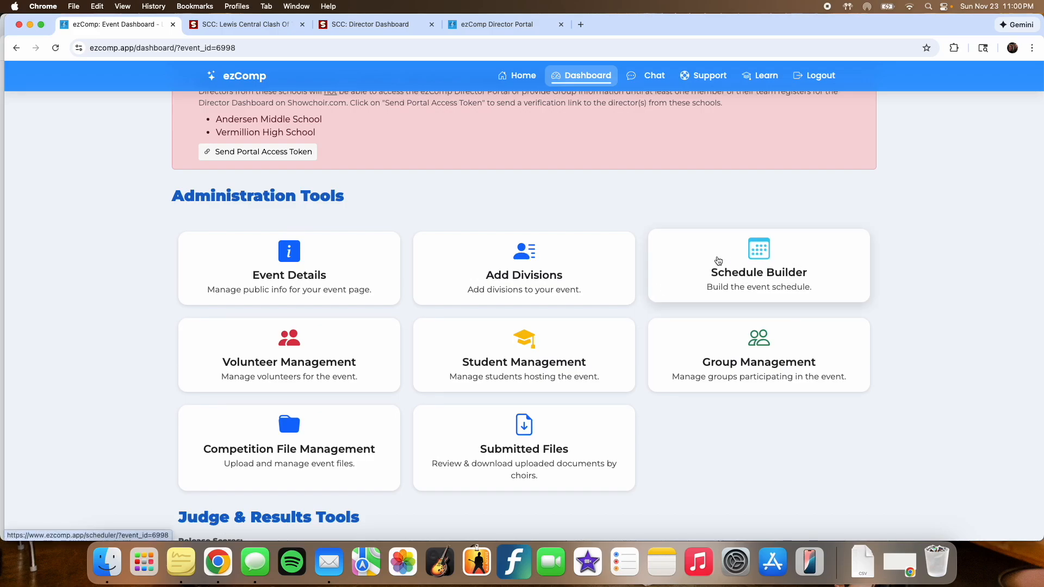
pyautogui.click(718, 261)
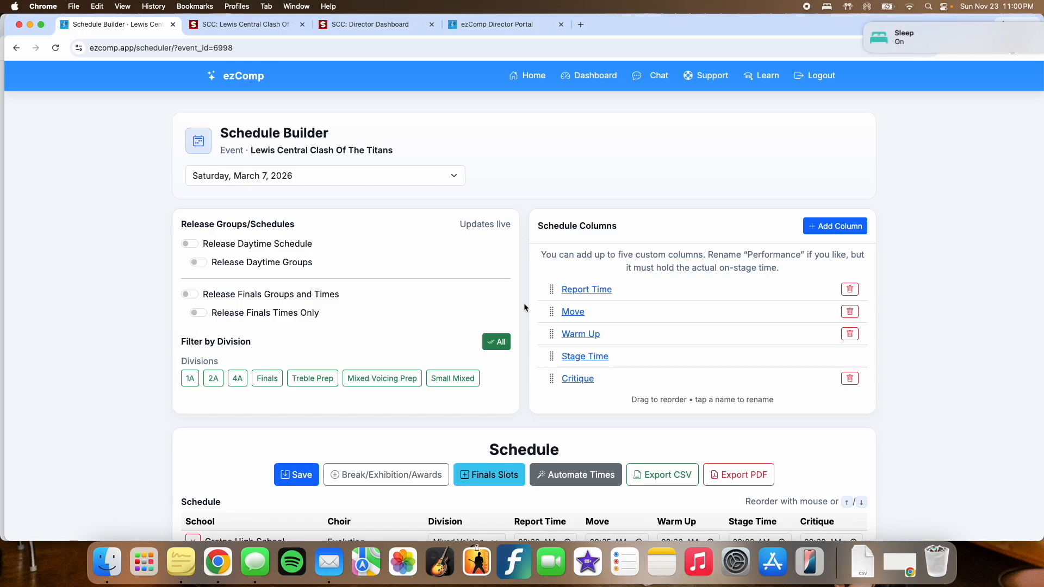
pyautogui.scroll(-5, 524, 308)
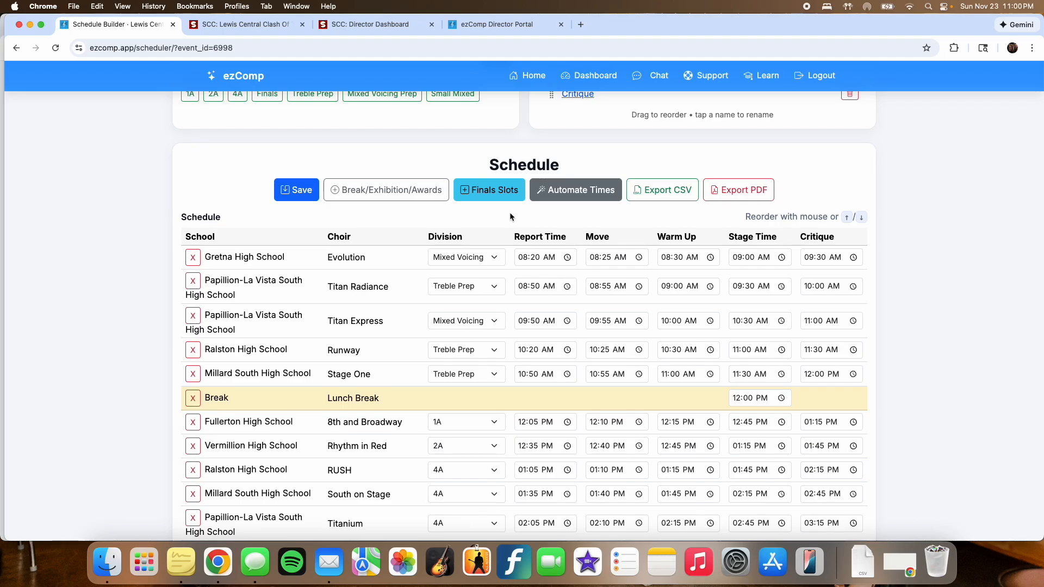
pyautogui.scroll(-2, 510, 217)
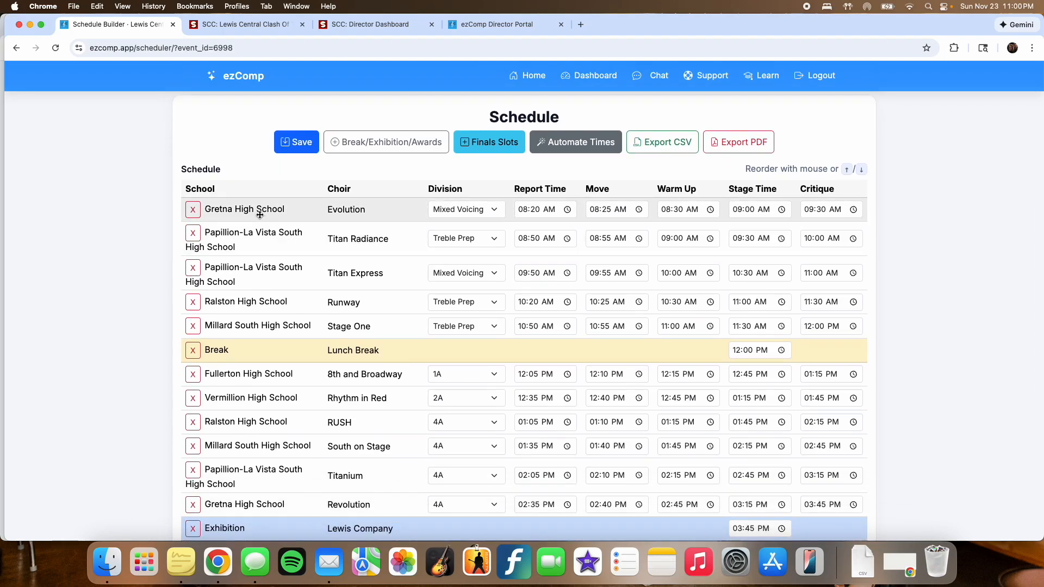
# Step: Switch the schedule to Friday, March 6, 2026 and move Elkhorn Middle School (The Classics) into the slot right after Grand Marquee
pyautogui.scroll(6, 276, 241)
pyautogui.click(223, 162)
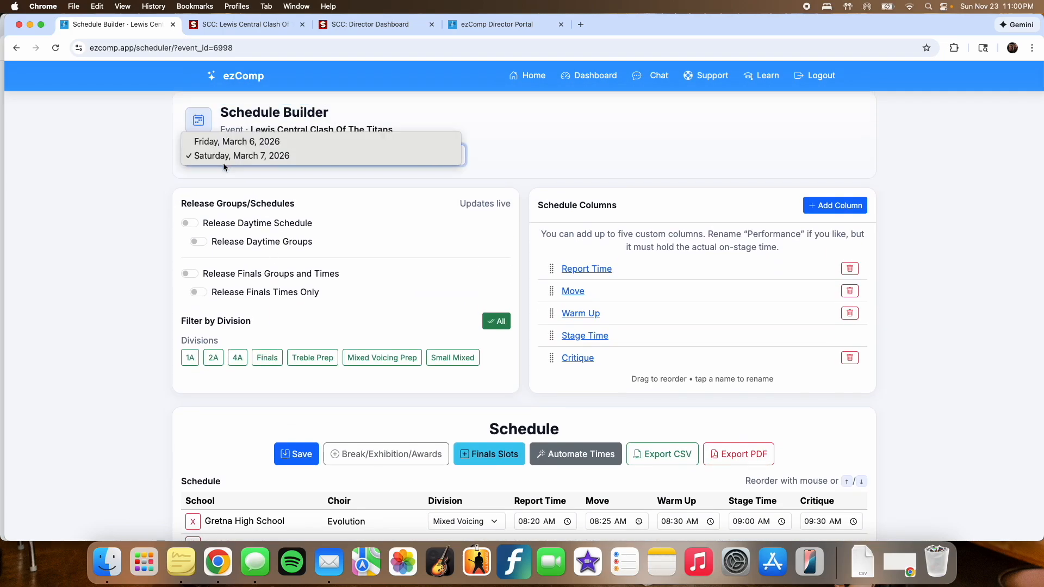
pyautogui.click(224, 145)
pyautogui.scroll(-5, 517, 330)
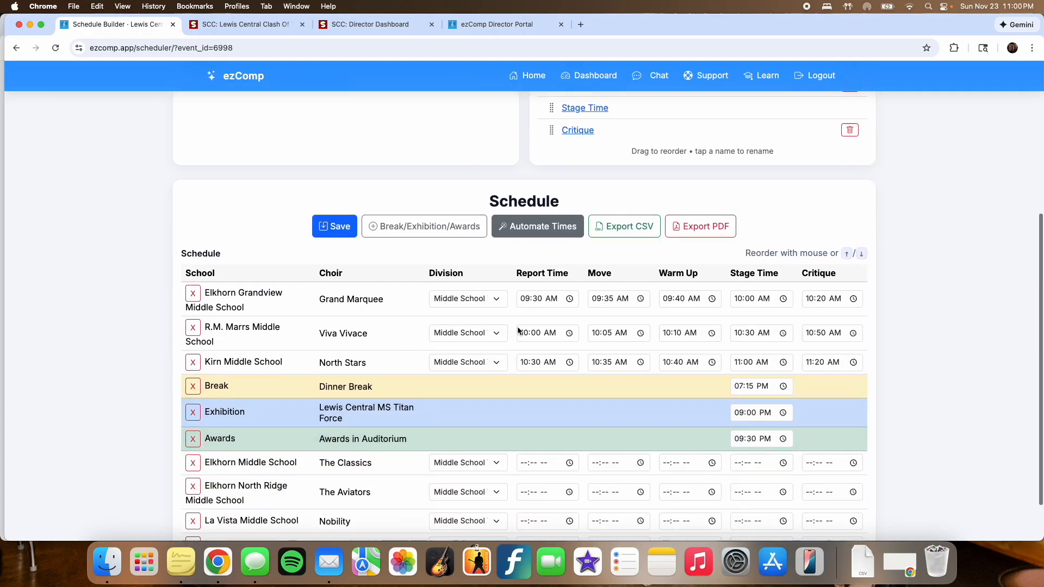
pyautogui.moveTo(247, 407); pyautogui.dragTo(225, 272)
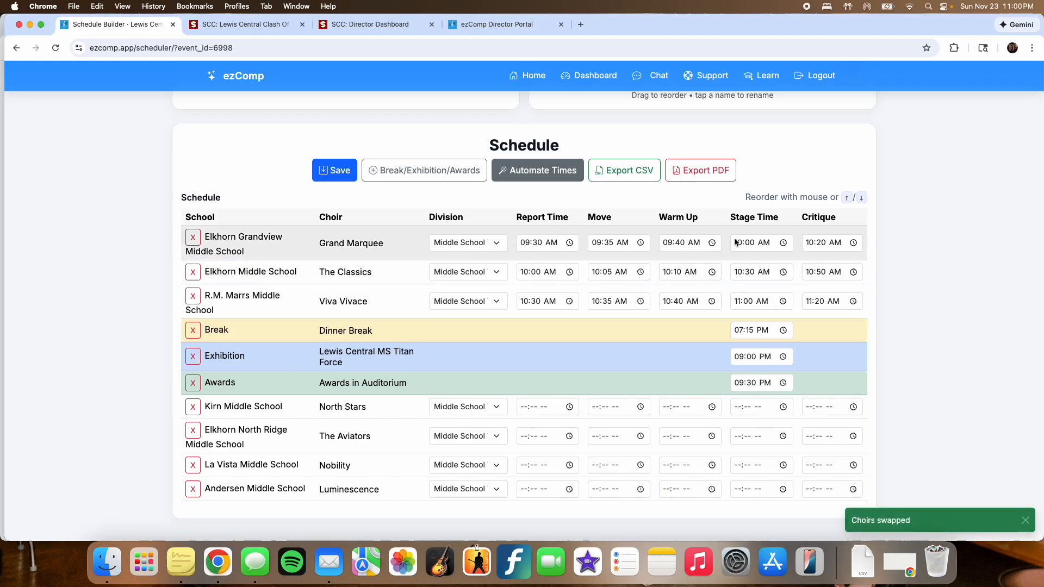
# Step: Set the stage time of Kirn Middle School (North Stars) to 05:00 PM and save the schedule
pyautogui.click(738, 409)
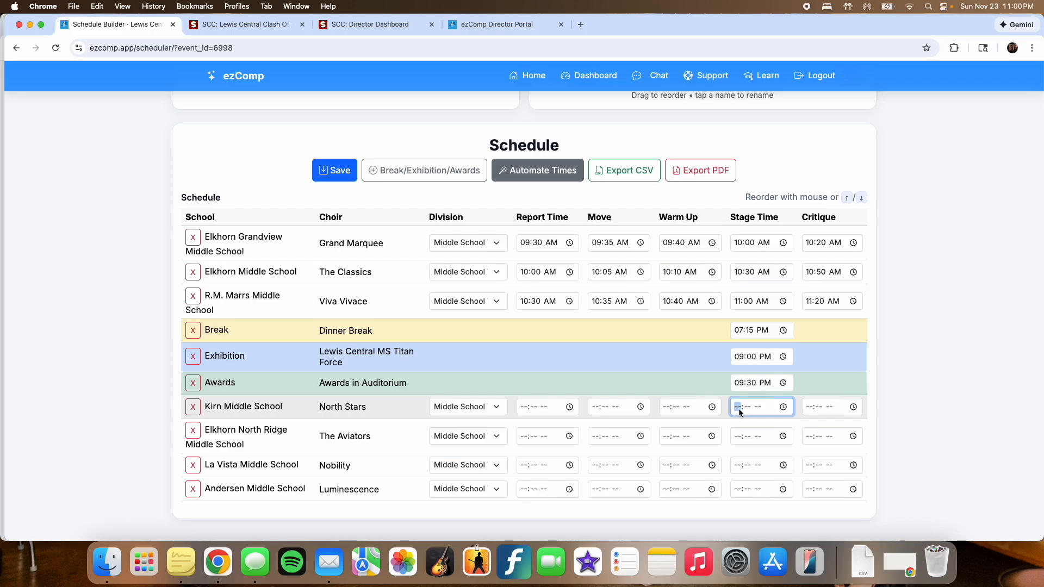
pyautogui.press('space')
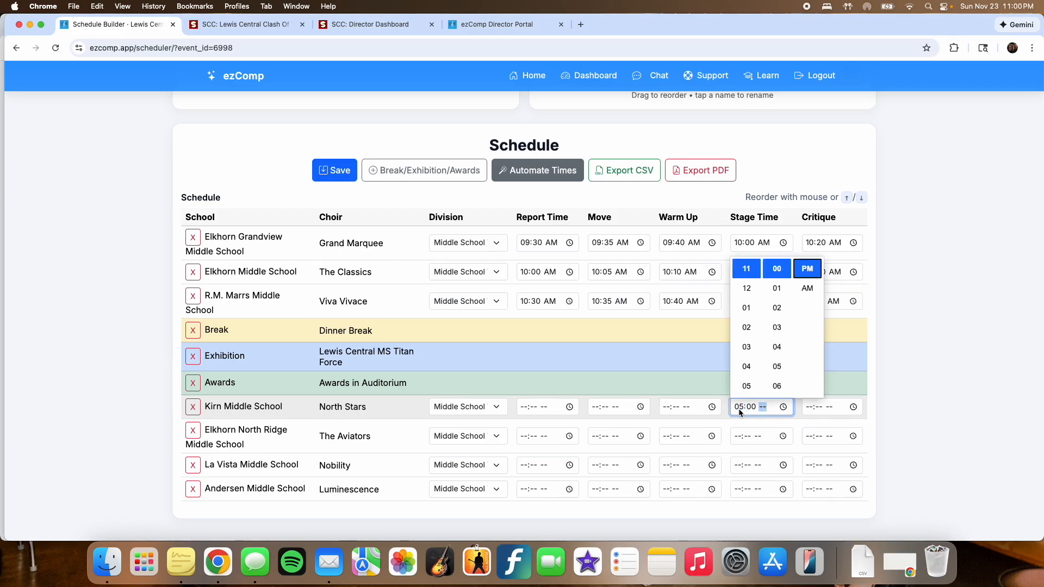
pyautogui.click(807, 273)
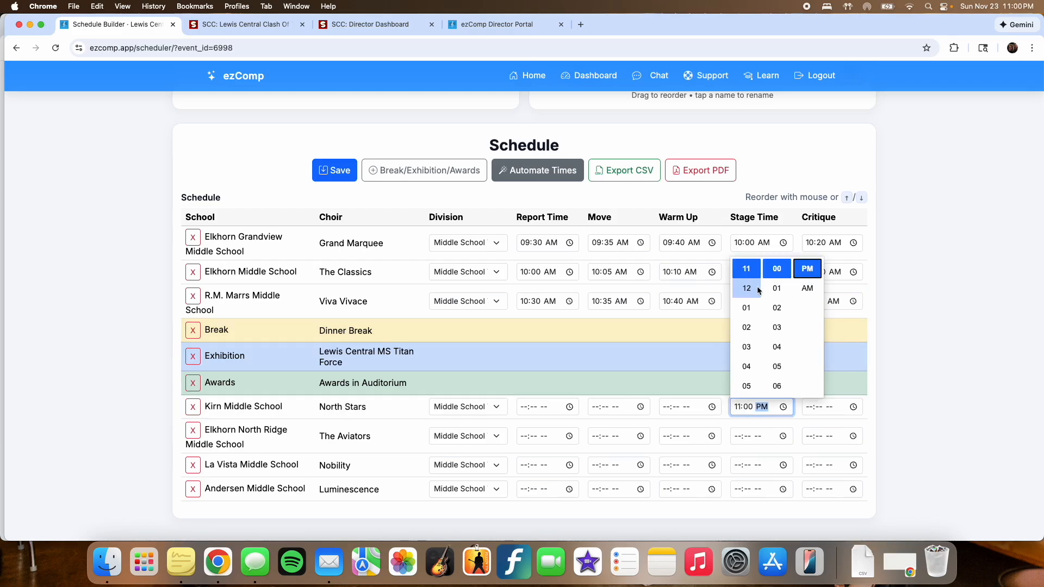
pyautogui.click(746, 386)
pyautogui.click(935, 422)
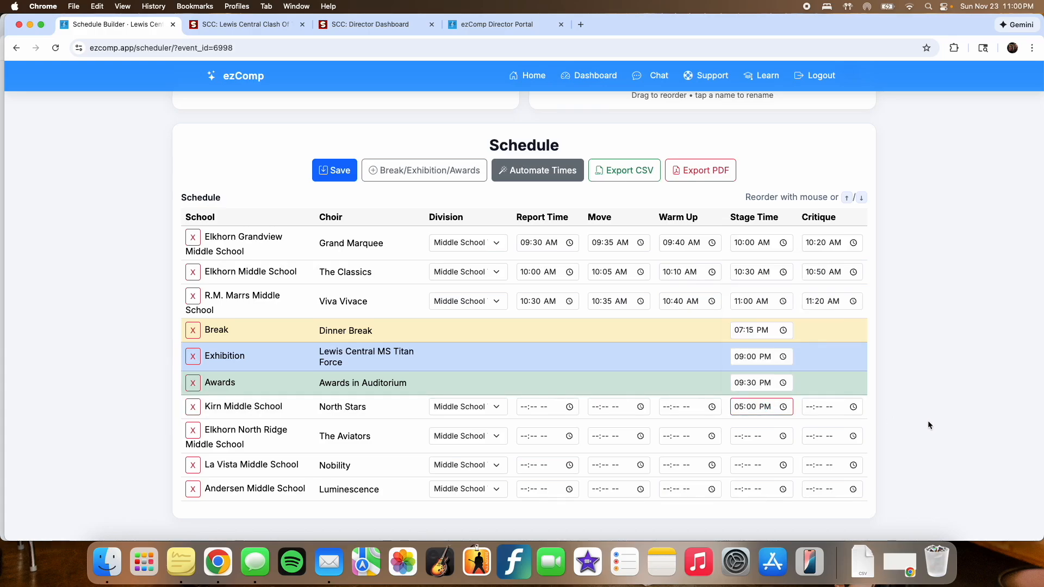
pyautogui.click(334, 170)
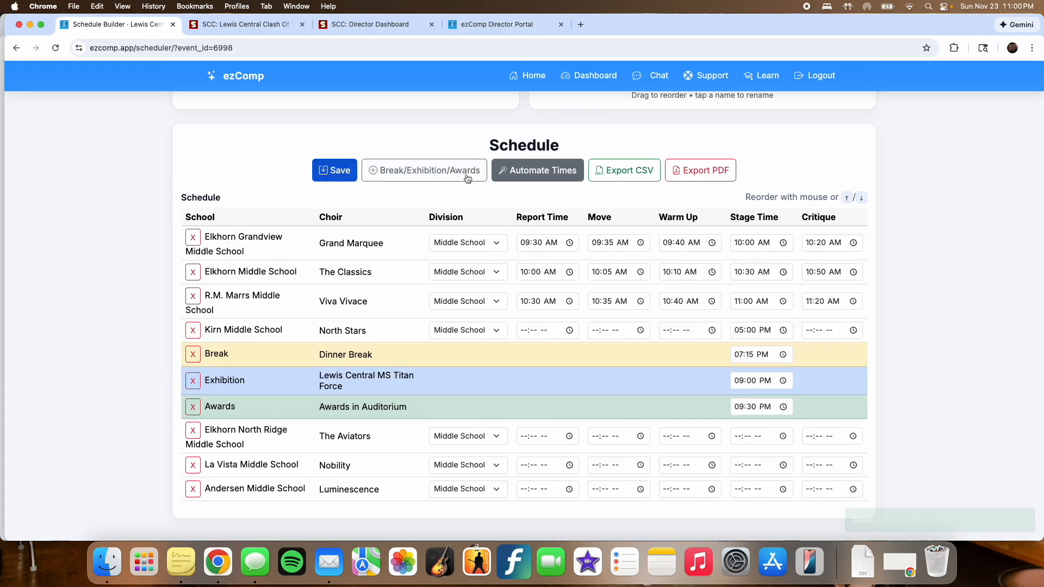
# Step: In the time automation settings, set the offsets to -20 for Warm Up, -25 for Move and -30 for Report Time
pyautogui.click(531, 173)
pyautogui.click(418, 279)
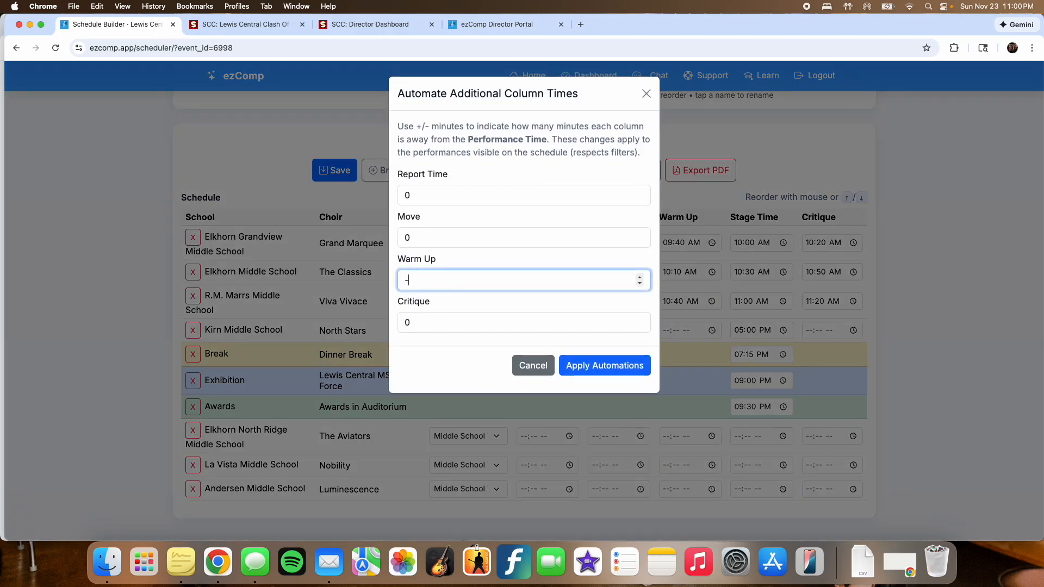
pyautogui.write('-20')
pyautogui.click(413, 237)
pyautogui.press('BackSpace')
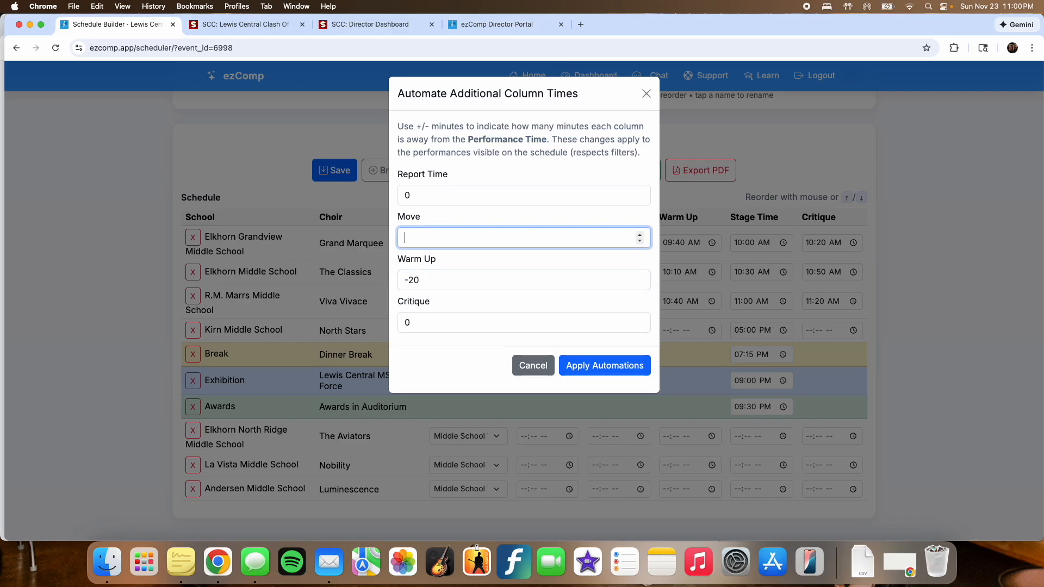
pyautogui.write('-25')
pyautogui.click(413, 197)
pyautogui.press('BackSpace')
pyautogui.write('-30')
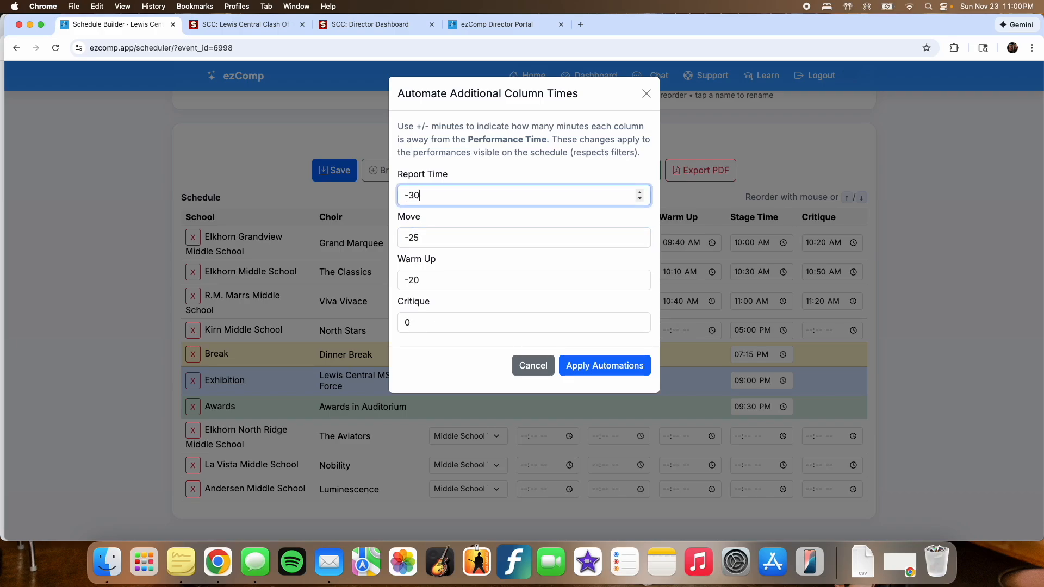
# Step: Set the Critique offset to +20, apply the automations to the Friday schedule and save it
pyautogui.click(415, 322)
pyautogui.press('BackSpace')
pyautogui.write('+3-')
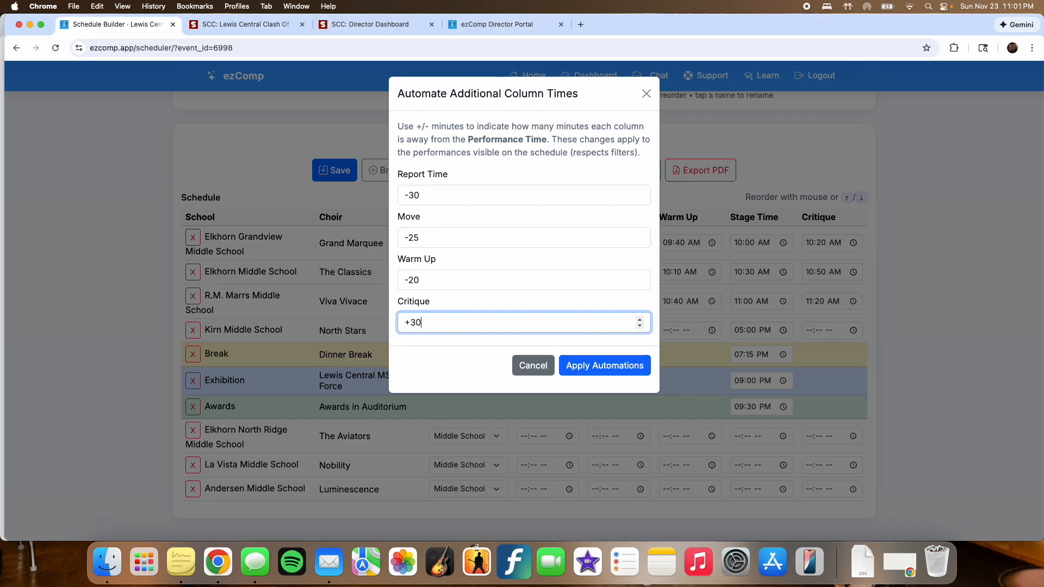
pyautogui.write('2')
pyautogui.click(593, 371)
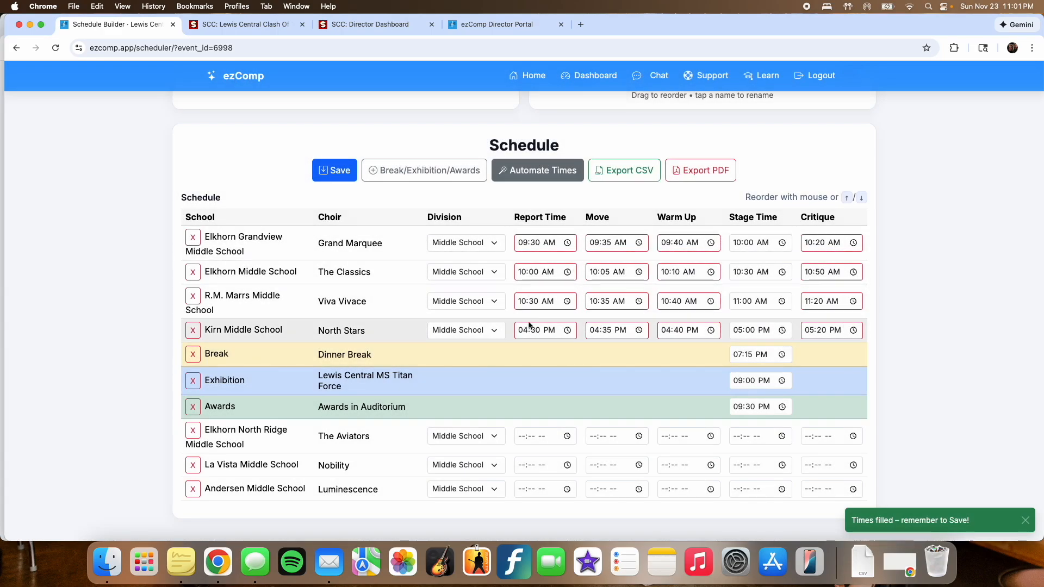
pyautogui.click(351, 179)
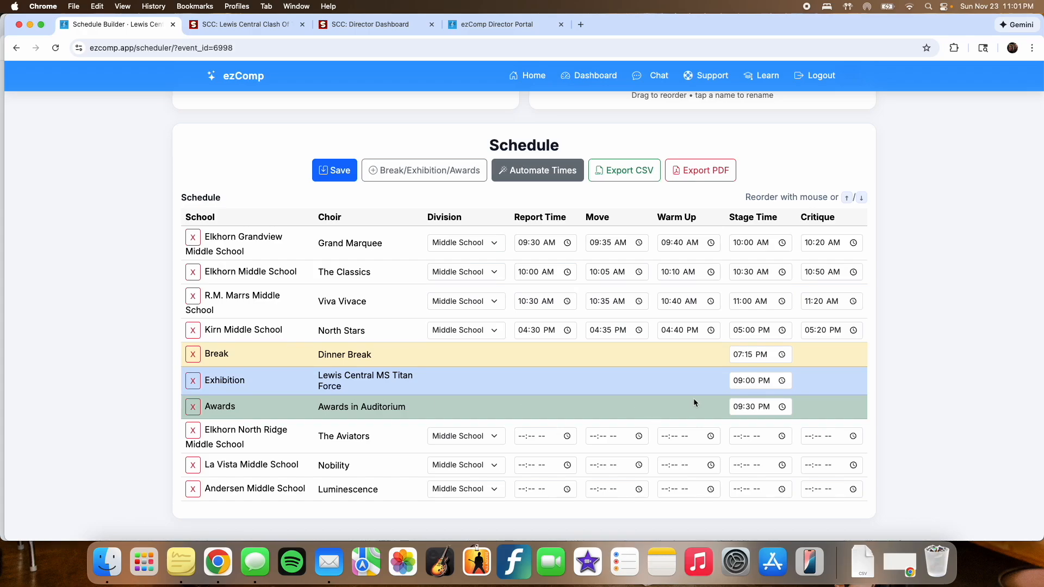
# Step: Set the Awards in Auditorium stage time to 05:00 PM and save the schedule
pyautogui.click(737, 408)
pyautogui.write('500')
pyautogui.press('space')
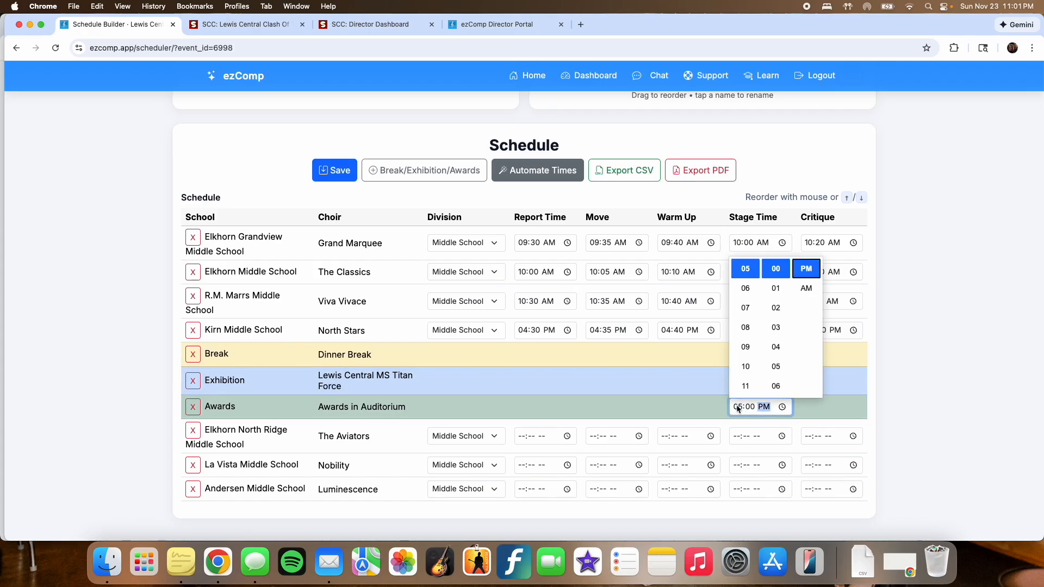
pyautogui.click(876, 431)
pyautogui.click(330, 171)
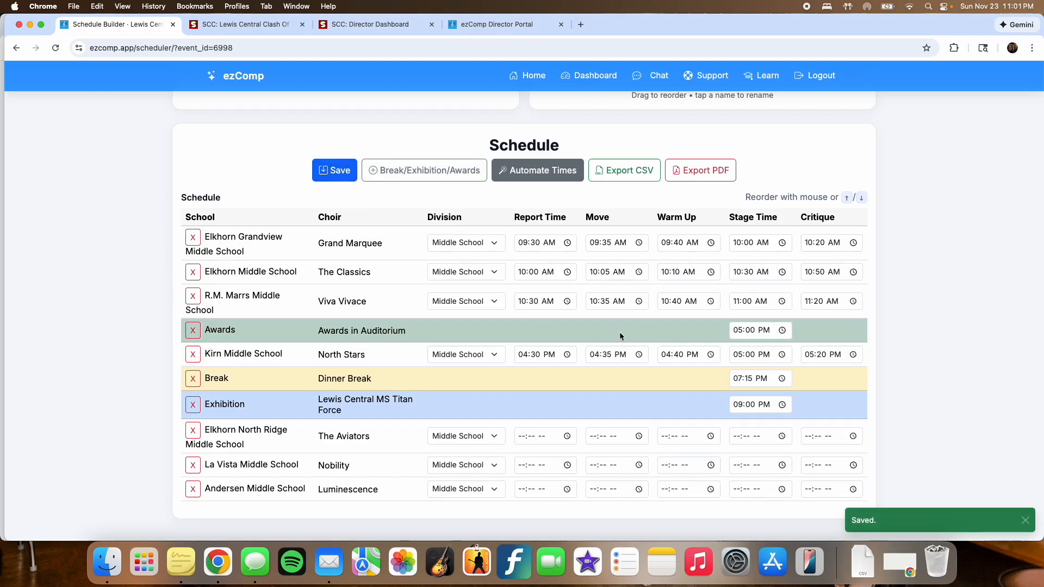
# Step: View the Friday schedule filtered by Middle School Tier 1, then by Middle School Tier 2, and clear the filter
pyautogui.scroll(5, 506, 429)
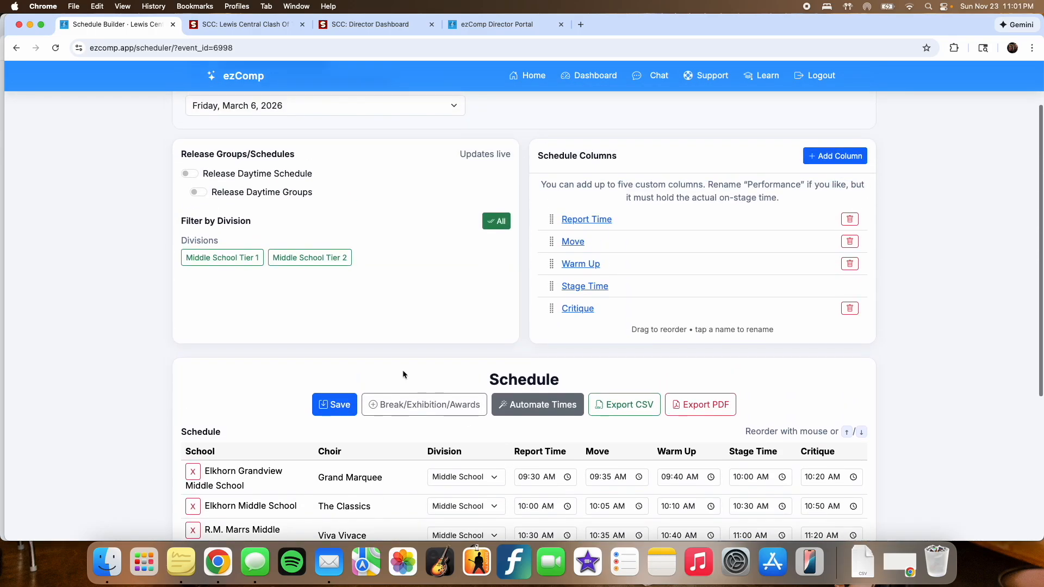
pyautogui.click(224, 259)
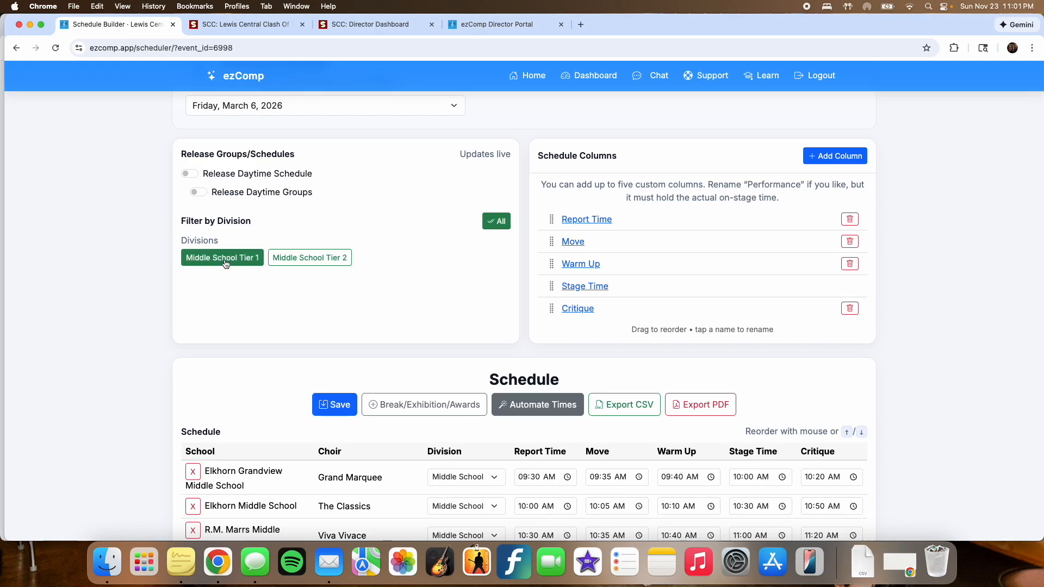
pyautogui.click(224, 259)
pyautogui.click(282, 258)
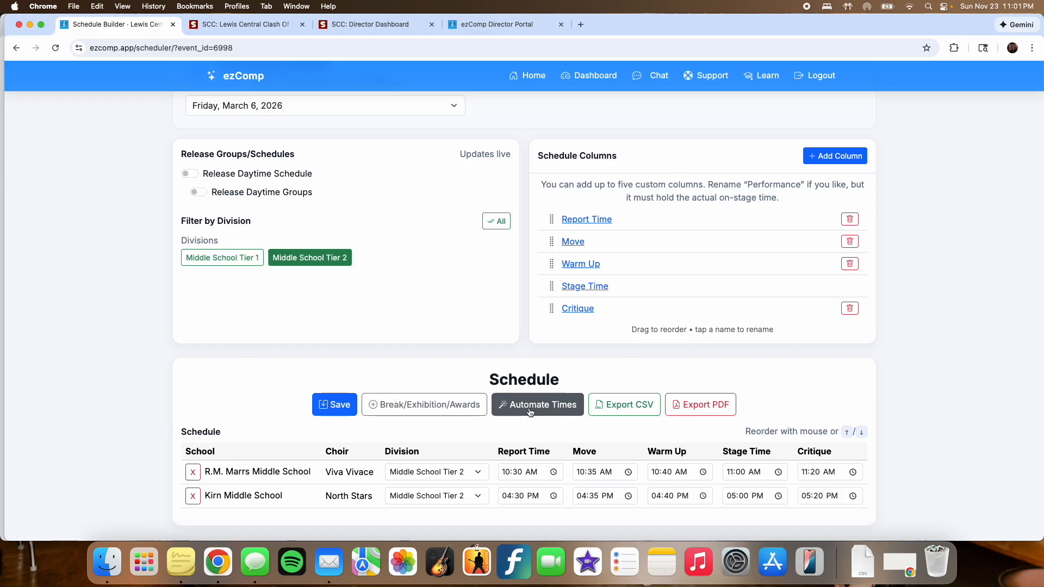
pyautogui.click(321, 262)
# Step: Switch the schedule to Saturday, March 7, 2026, examine the slots filtered by the Finals division, and clear the filter
pyautogui.scroll(3, 305, 212)
pyautogui.click(231, 173)
pyautogui.click(229, 187)
pyautogui.click(265, 369)
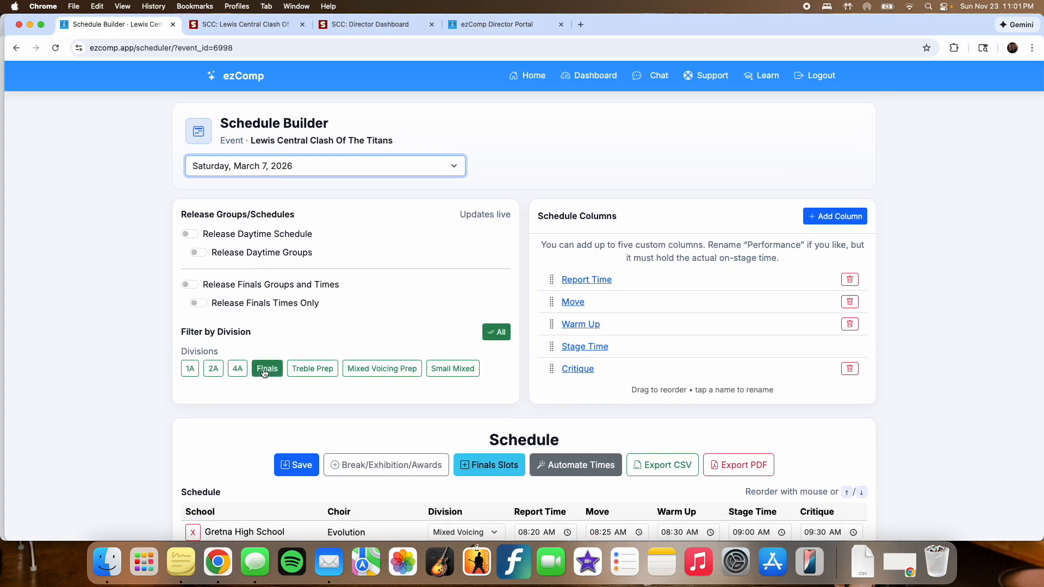
pyautogui.scroll(-3, 409, 335)
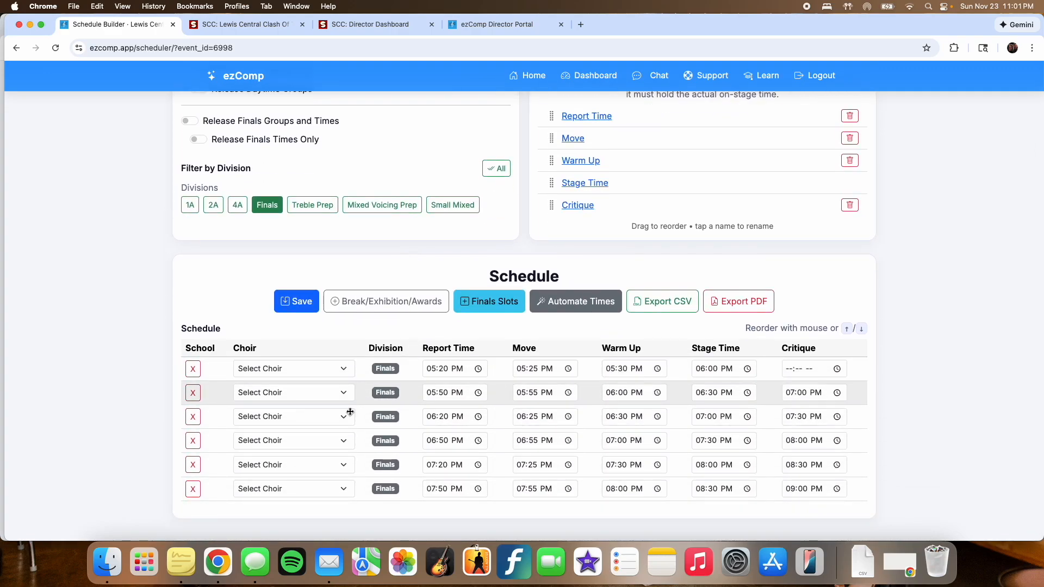
pyautogui.scroll(1, 338, 354)
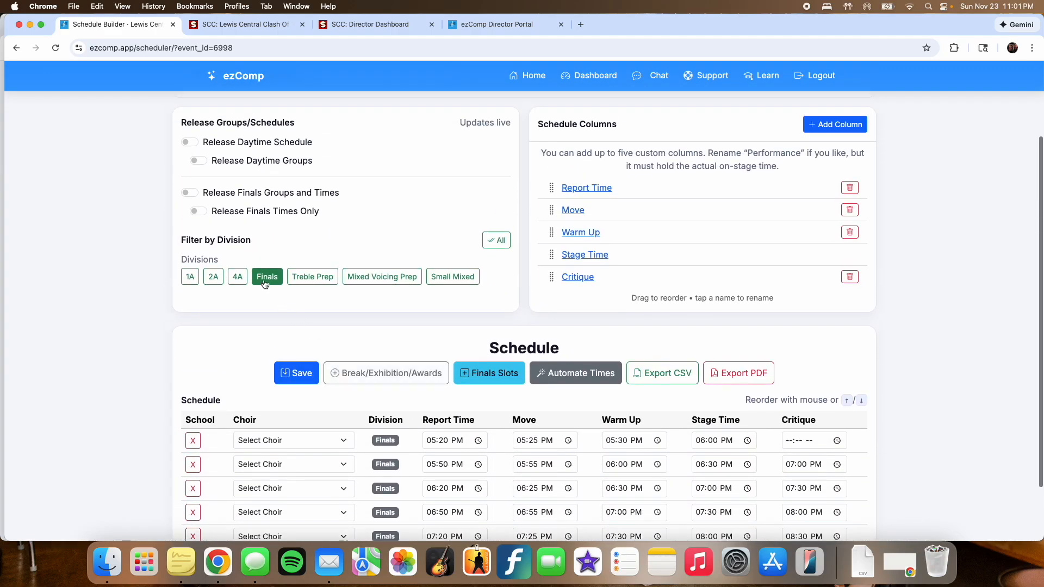
pyautogui.click(265, 281)
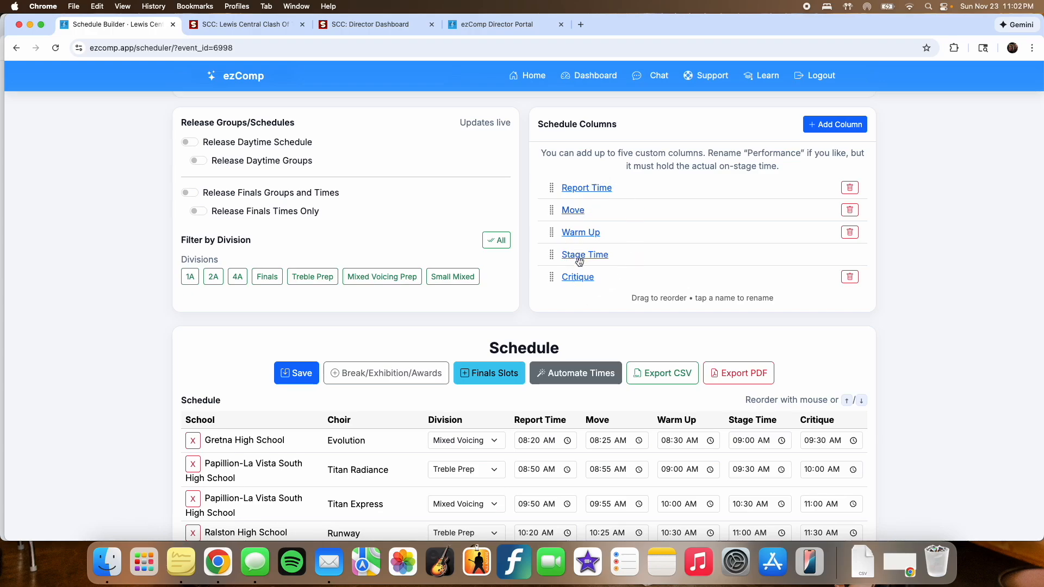
# Step: Release the daytime groups for Saturday, March 7, 2026 and confirm the release
pyautogui.scroll(2, 620, 277)
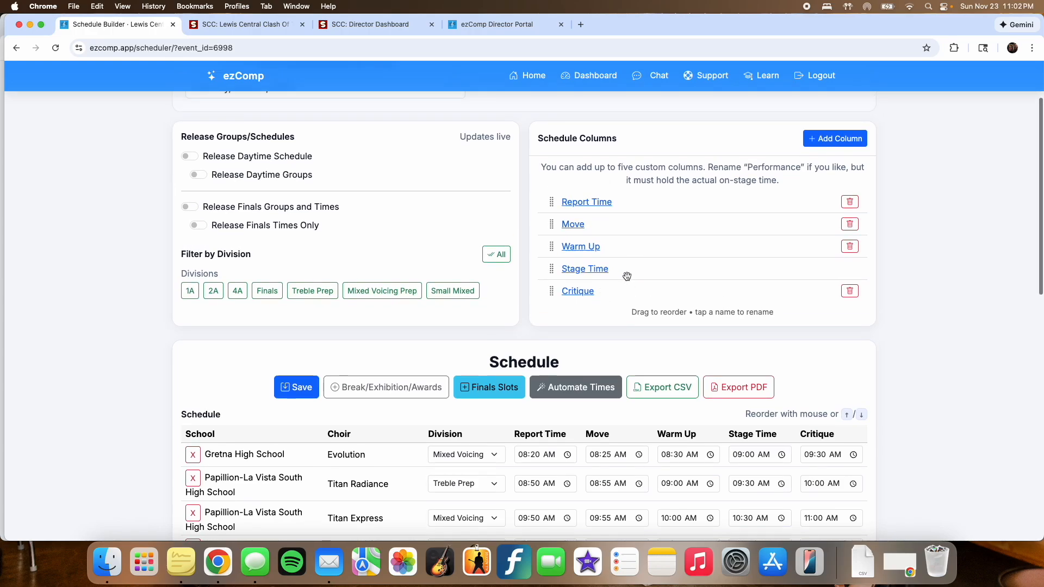
pyautogui.scroll(2, 627, 276)
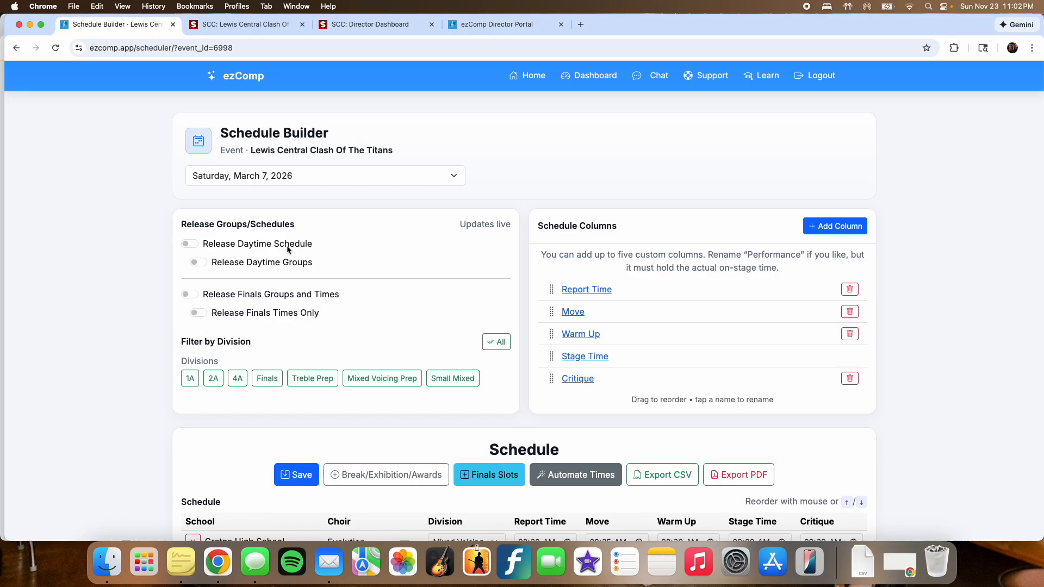
pyautogui.click(198, 262)
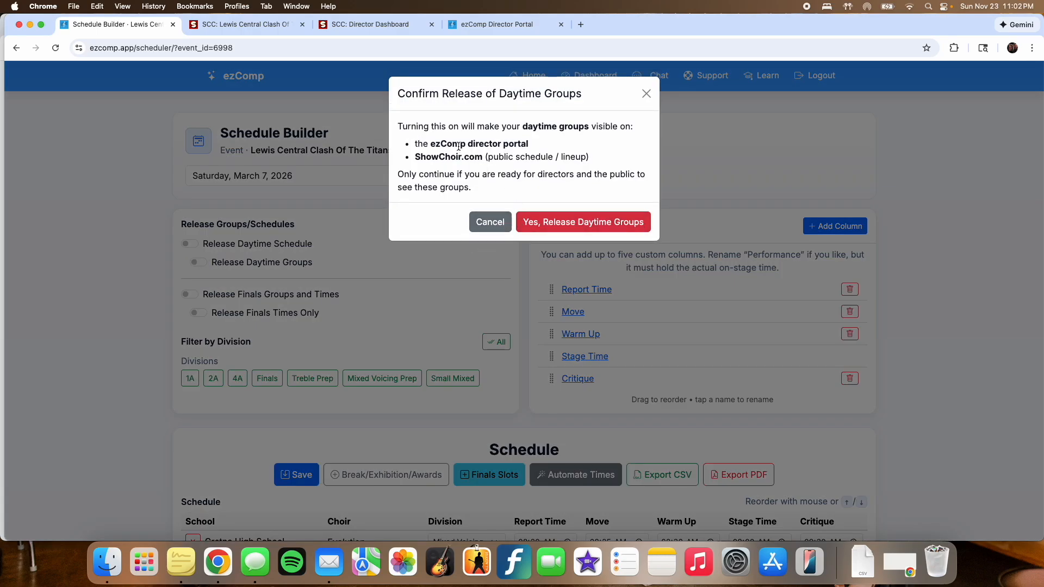
pyautogui.click(565, 222)
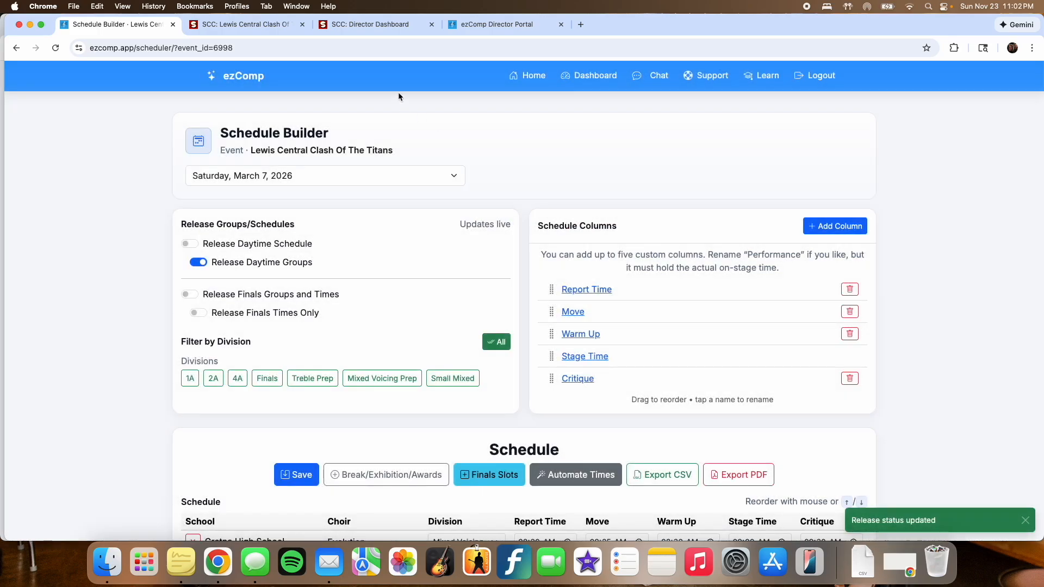
# Step: Switch to the ezComp Director Portal and check the released groups in the event's Schedule View
pyautogui.click(484, 25)
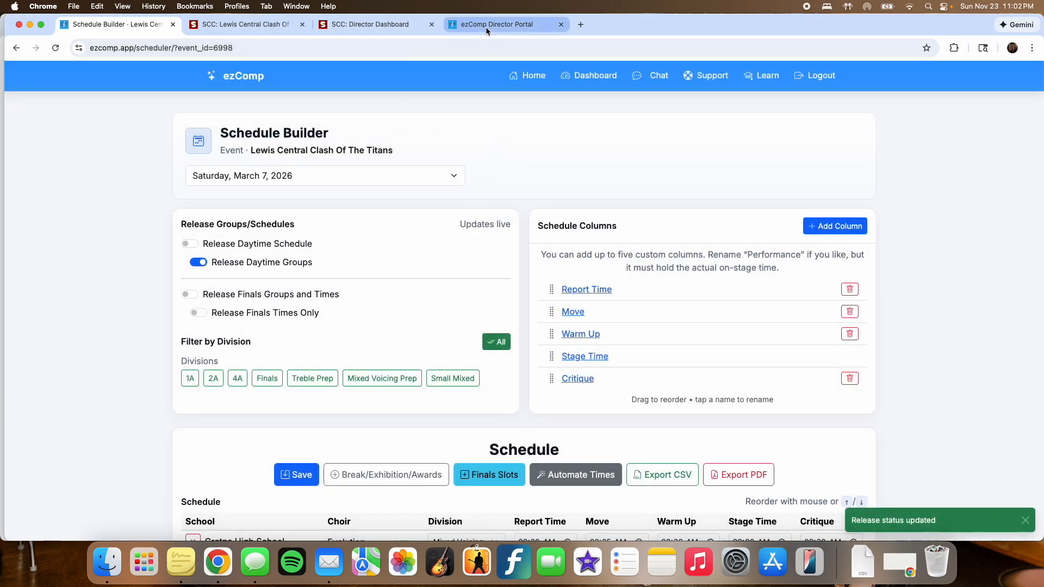
pyautogui.scroll(-5, 492, 273)
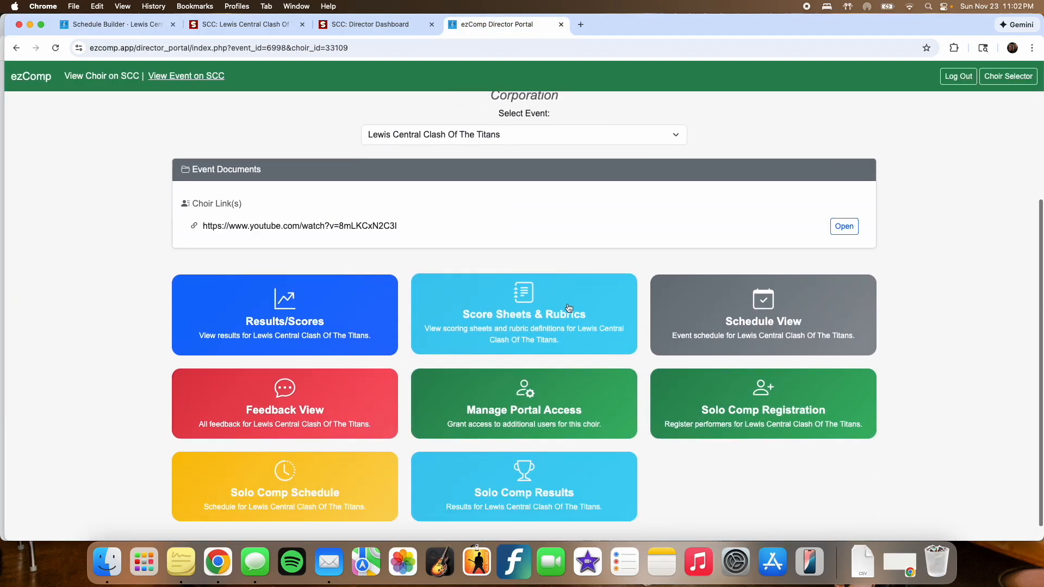
pyautogui.click(782, 315)
pyautogui.scroll(-5, 494, 333)
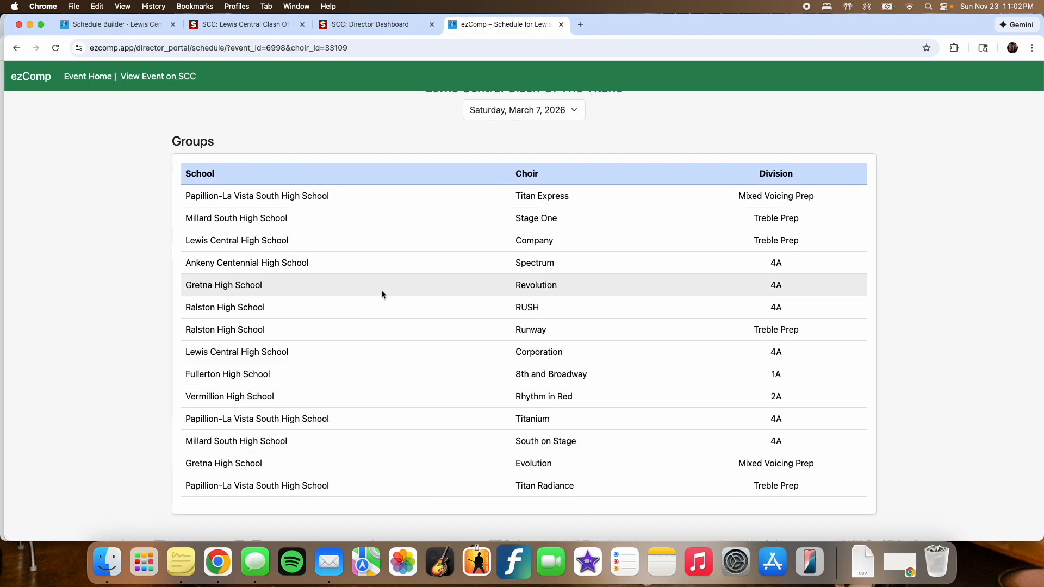
# Step: Return to the Schedule Builder and release the daytime schedule and the finals times only
pyautogui.click(131, 25)
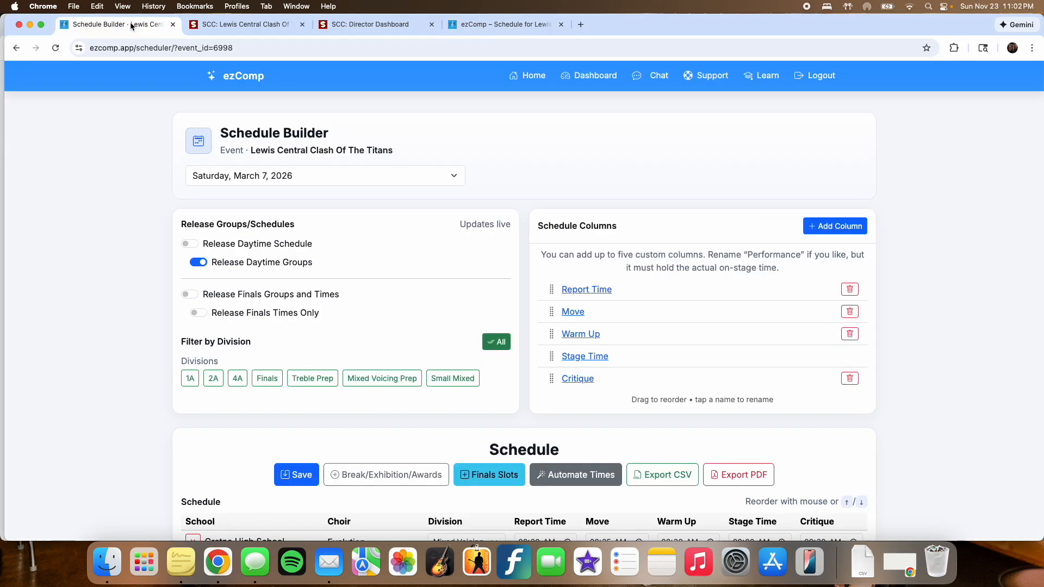
pyautogui.click(189, 244)
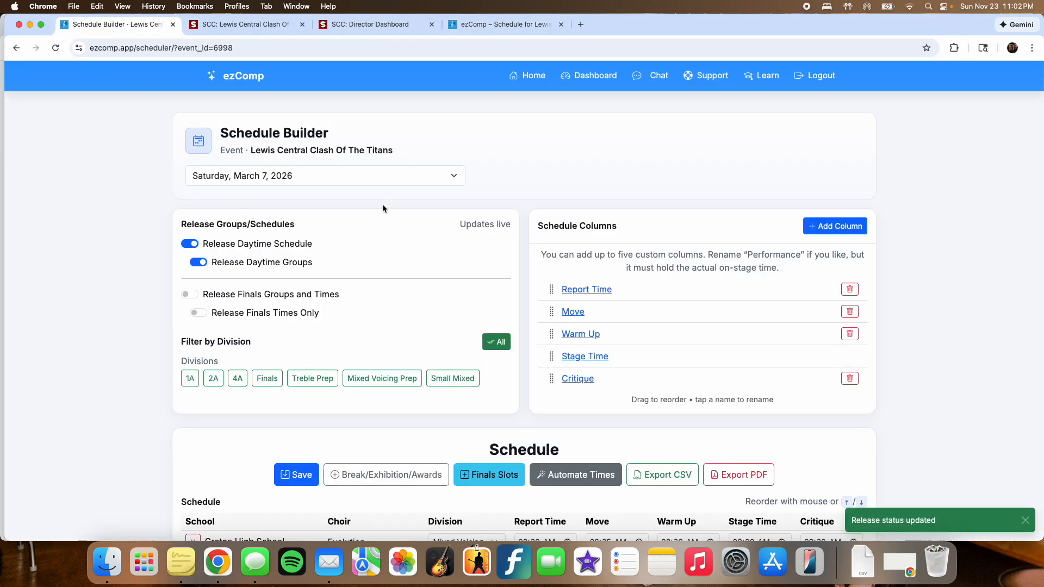
pyautogui.click(198, 313)
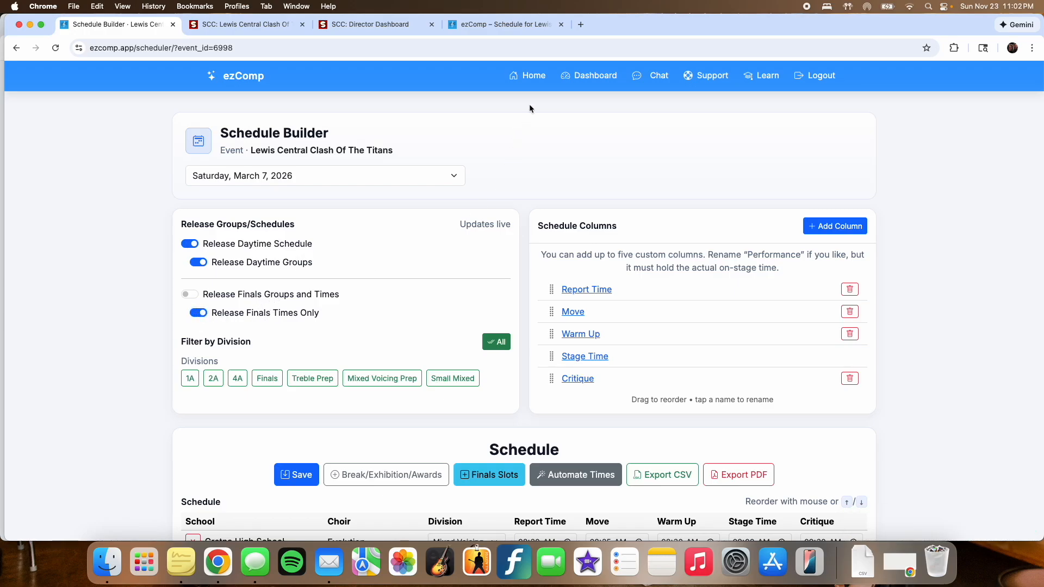
# Step: Reload the director portal's schedule page and review the Day Competition times and the Finals slots
pyautogui.click(503, 27)
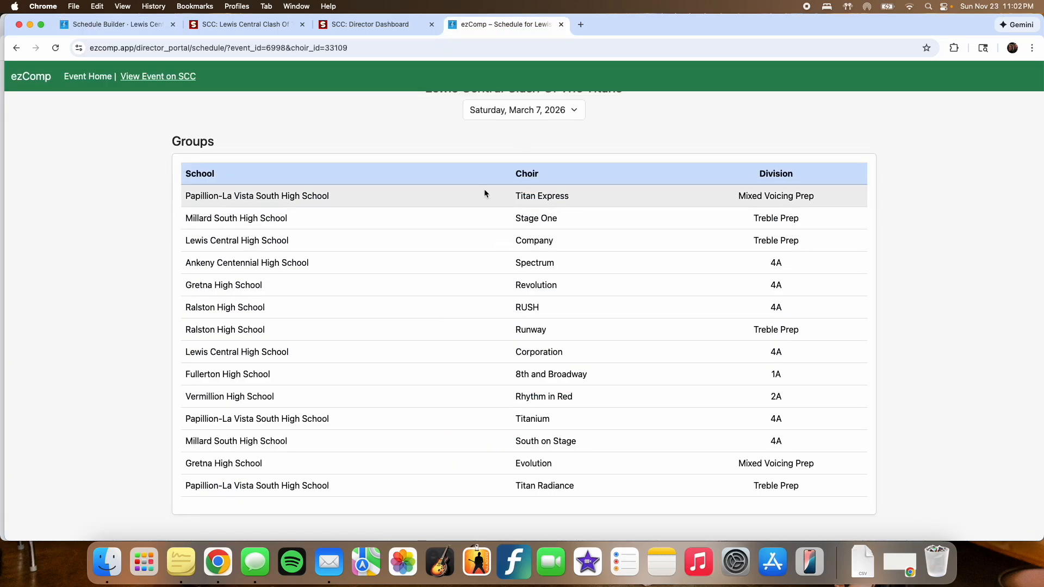
pyautogui.click(55, 48)
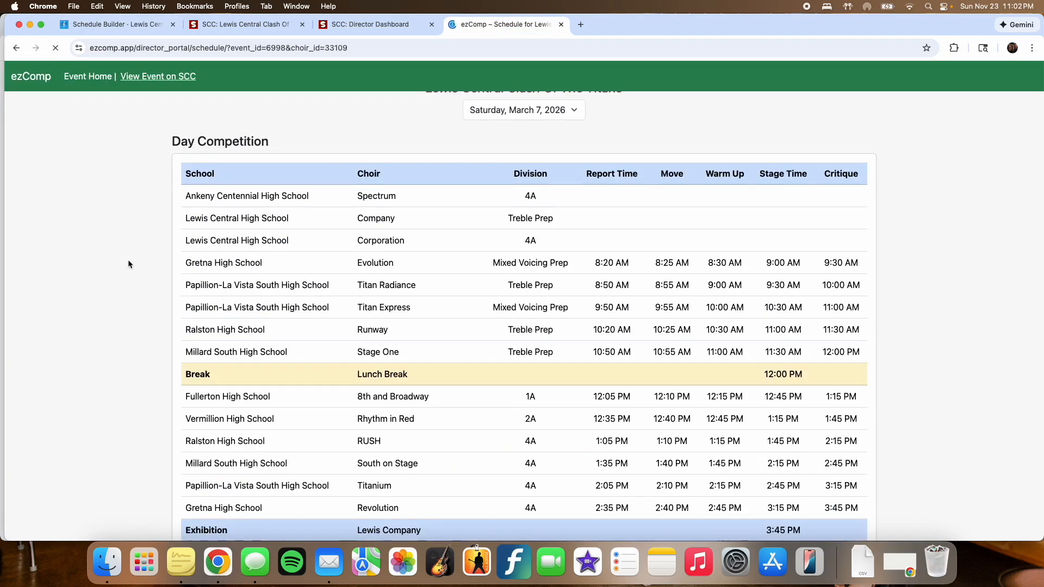
pyautogui.scroll(-2, 462, 226)
pyautogui.scroll(-2, 462, 226)
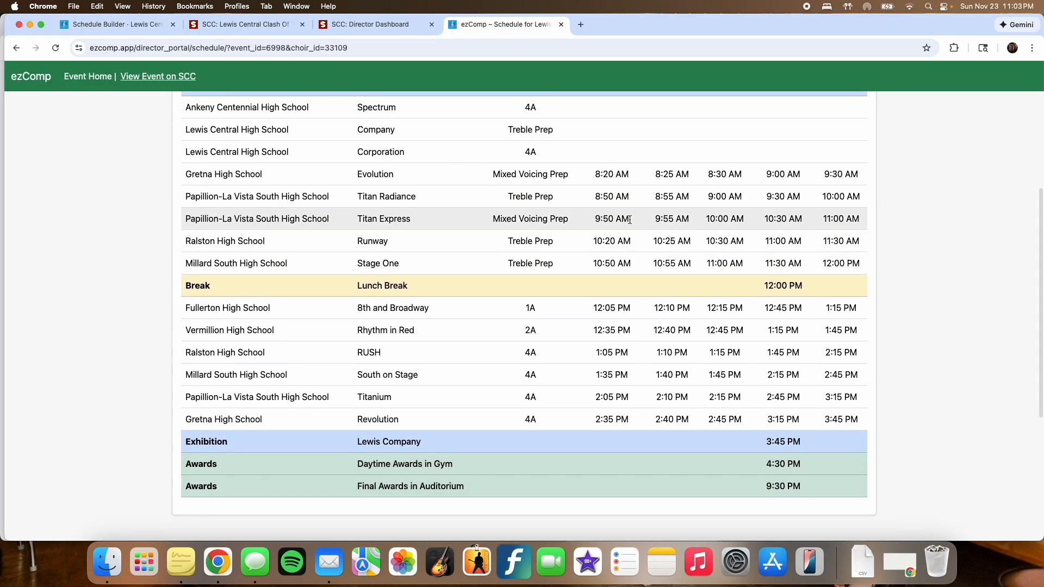
pyautogui.scroll(-5, 482, 359)
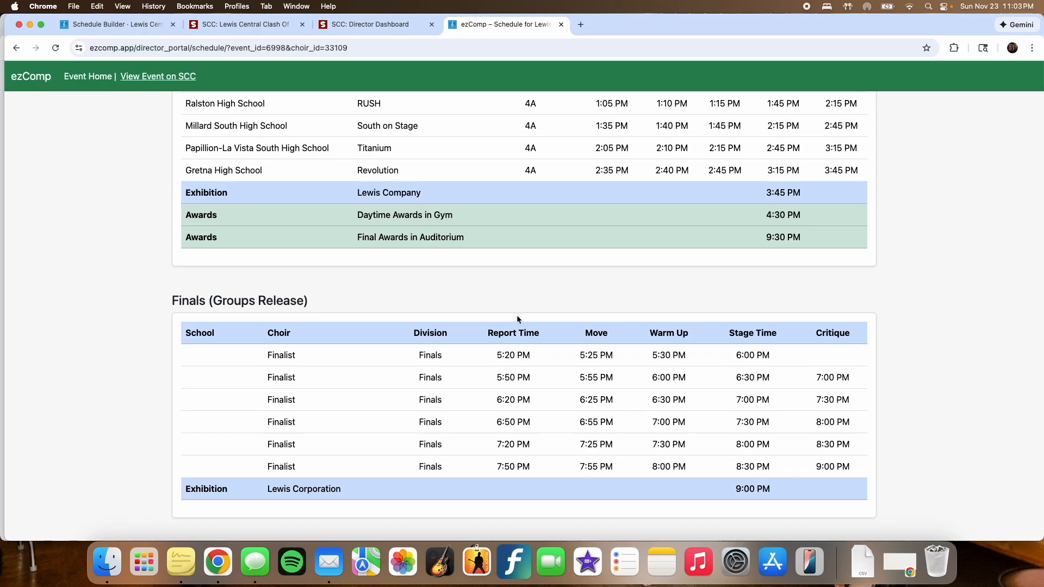
pyautogui.scroll(8, 517, 302)
pyautogui.scroll(2, 517, 303)
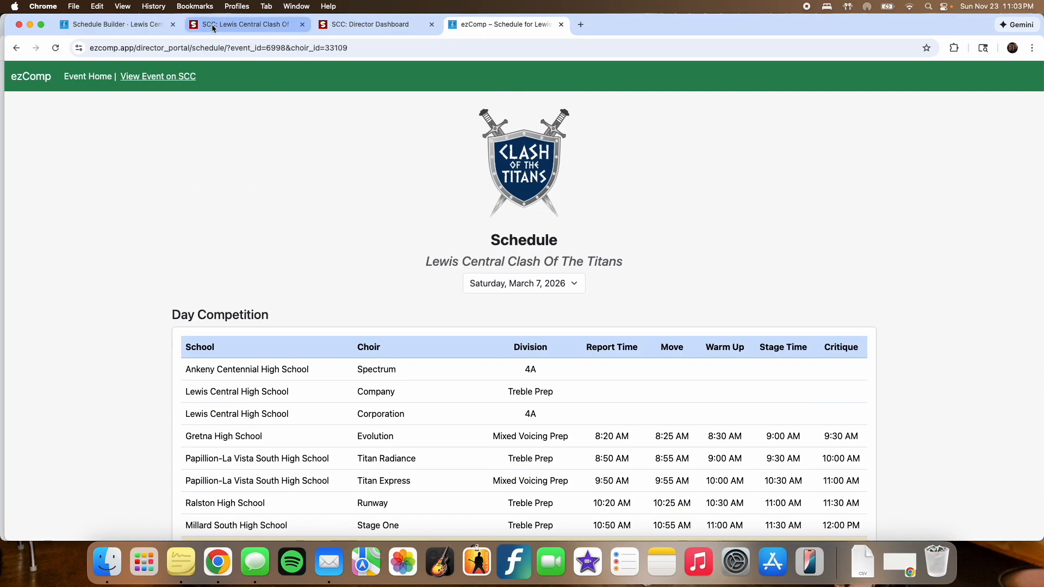
# Step: Return to the Schedule Builder and set the Stage Time of Ralston High School's RUSH to 2:15 PM
pyautogui.click(136, 25)
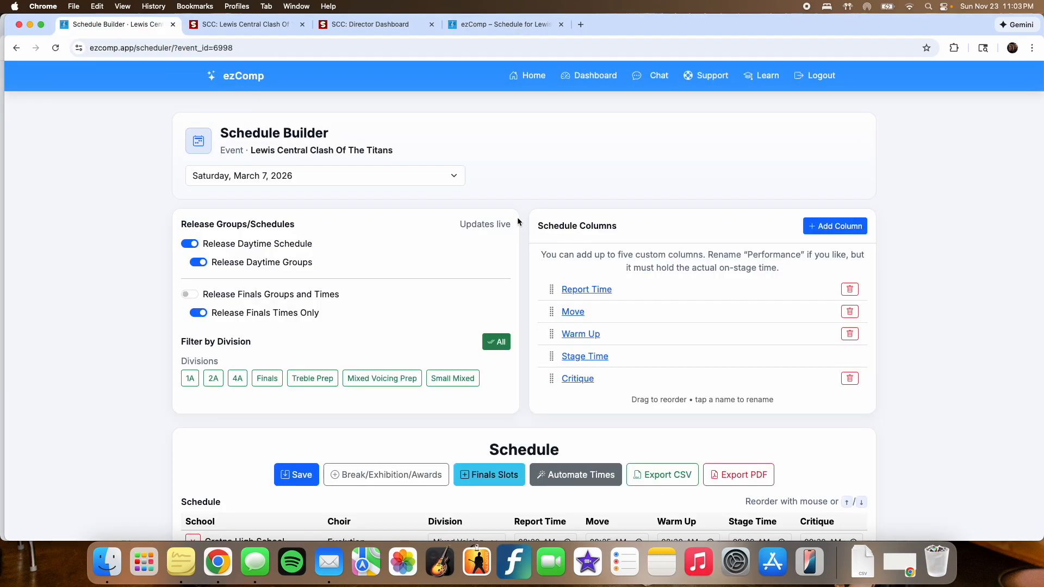
pyautogui.scroll(-3, 514, 239)
pyautogui.scroll(-5, 571, 326)
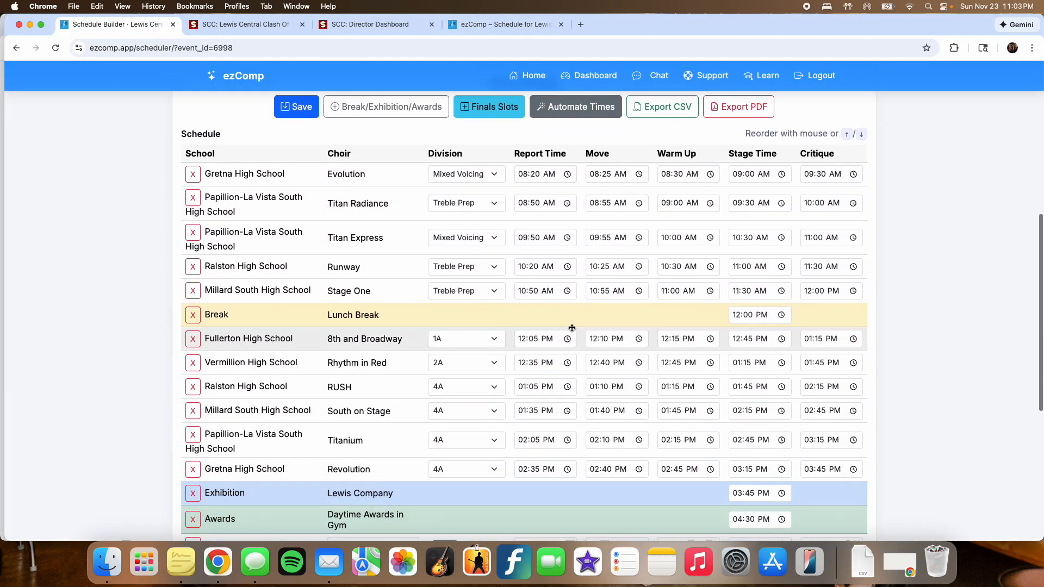
pyautogui.scroll(1, 572, 328)
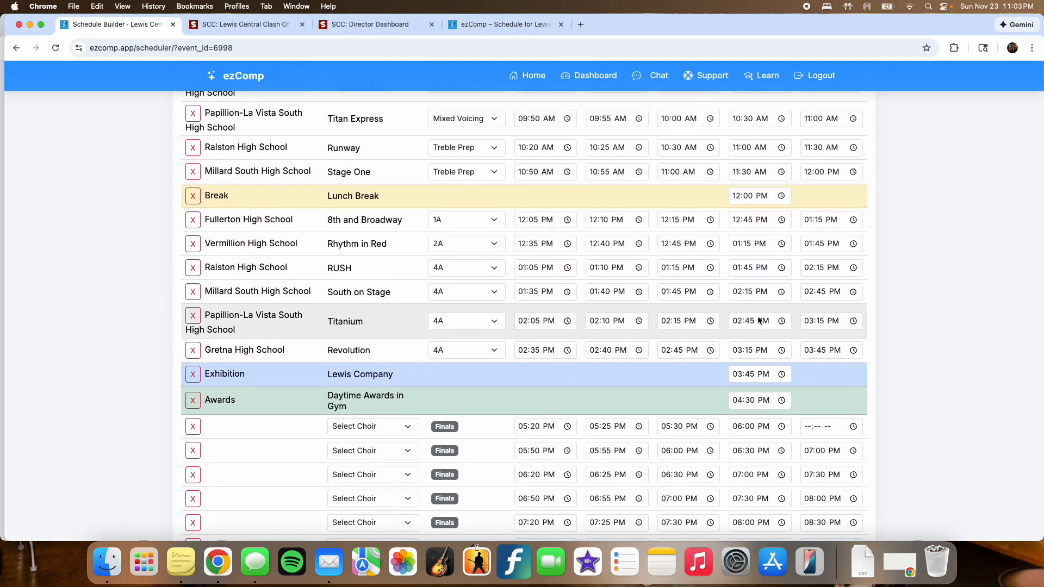
pyautogui.click(740, 269)
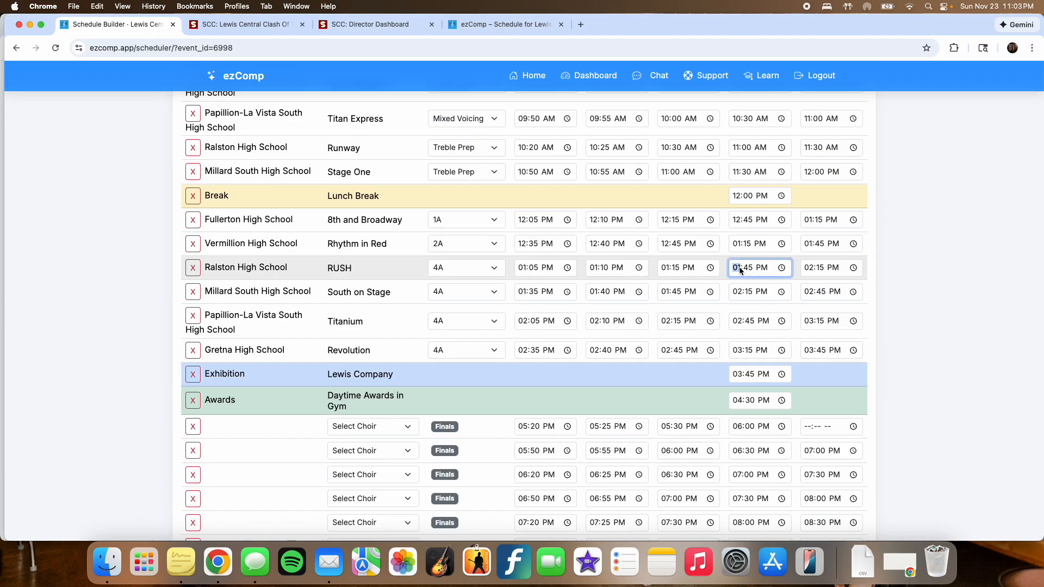
pyautogui.write('2:15')
# Step: Set the Stage Time of South on Stage to 2:45 PM and Titanium to 3:15 PM, and save the schedule
pyautogui.click(748, 292)
pyautogui.write('25')
pyautogui.click(749, 293)
pyautogui.click(737, 321)
pyautogui.write('3')
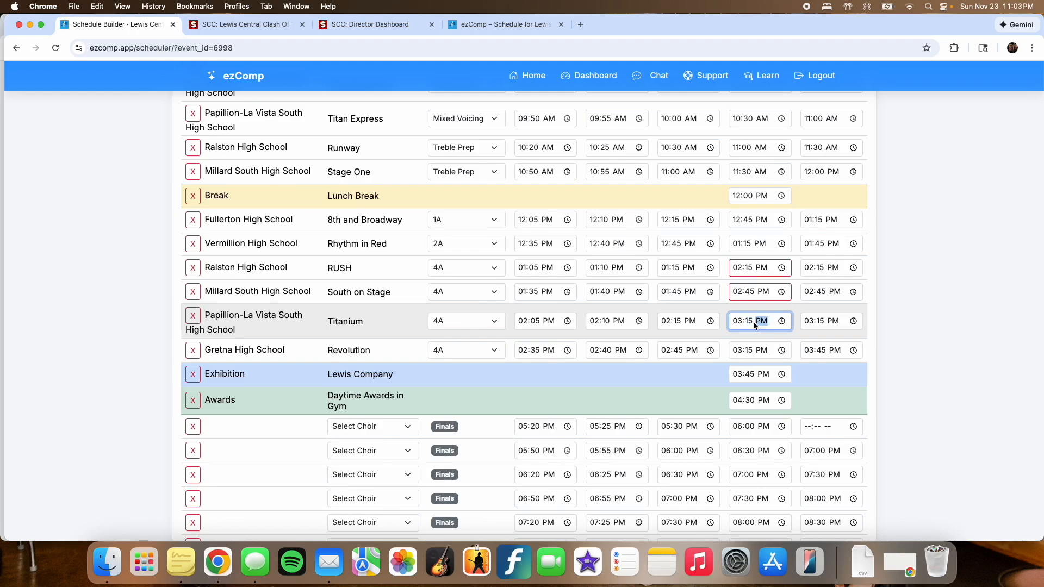
pyautogui.click(929, 329)
pyautogui.scroll(3, 733, 312)
pyautogui.click(297, 136)
pyautogui.click(555, 134)
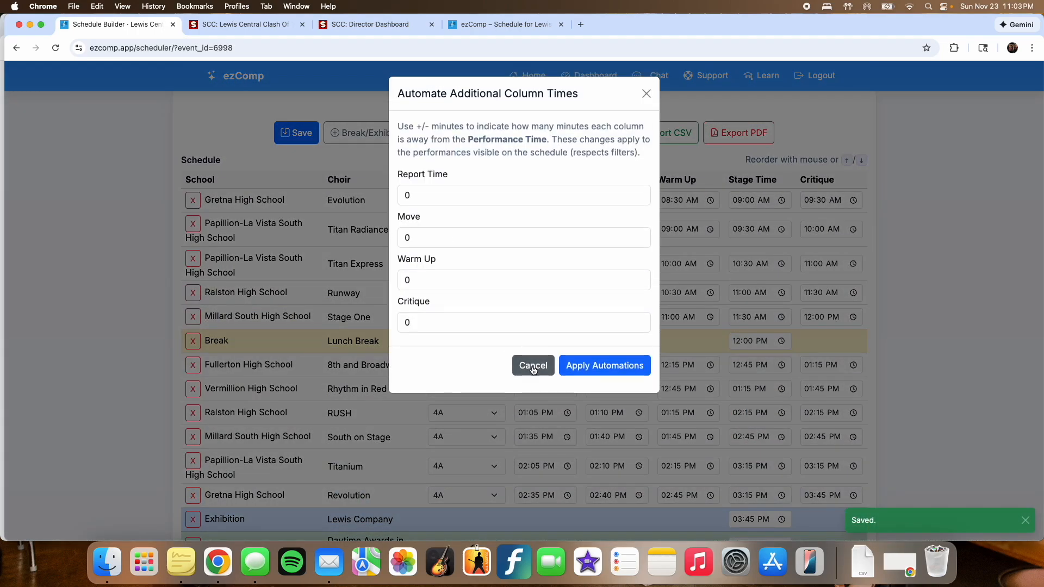
pyautogui.click(533, 367)
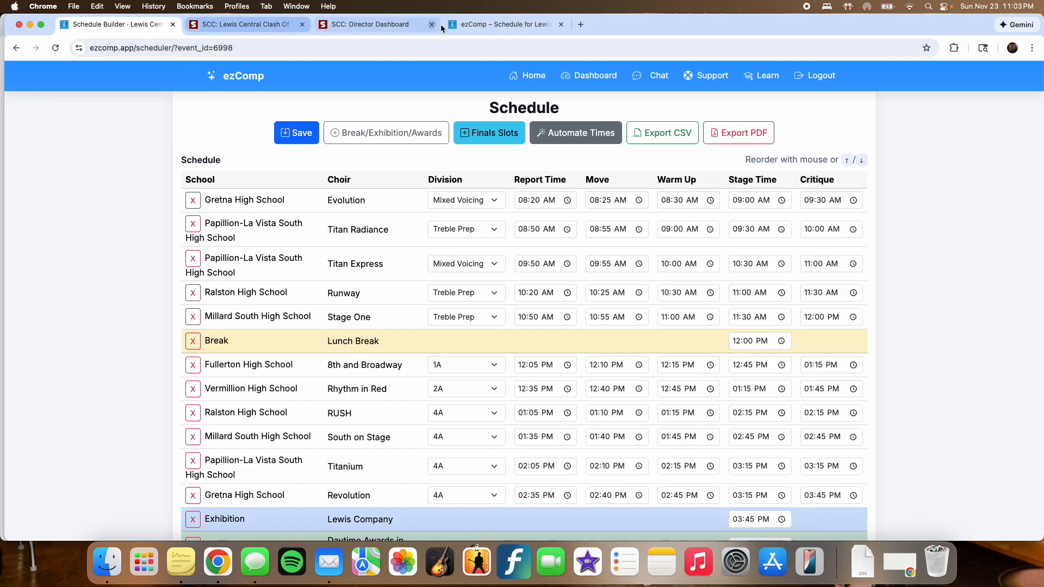
# Step: Reload the director portal's schedule page, check the Stage Times of the afternoon 4A choirs, and return to the event home
pyautogui.click(441, 23)
pyautogui.click(56, 48)
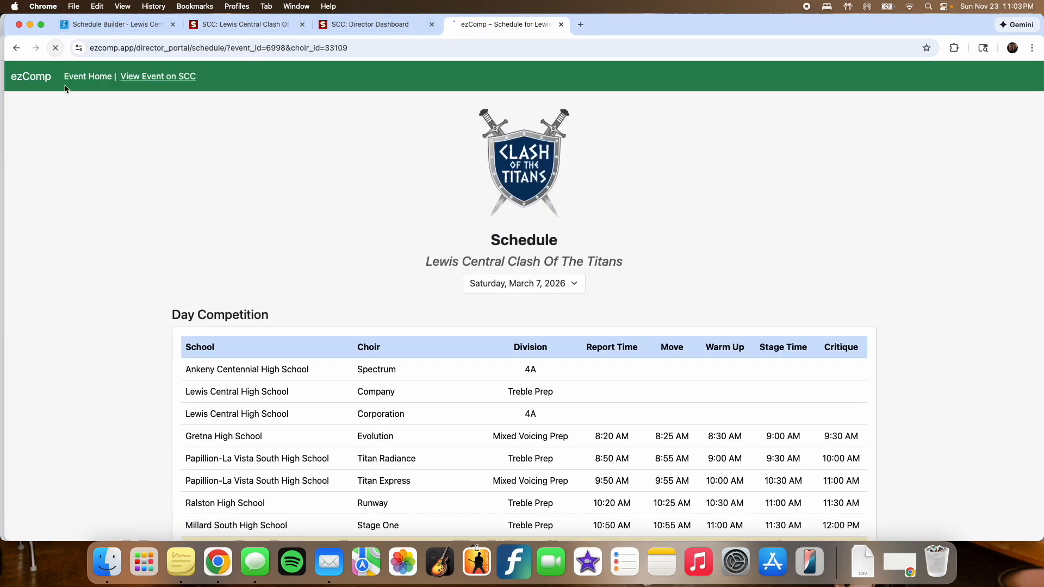
pyautogui.scroll(-5, 96, 230)
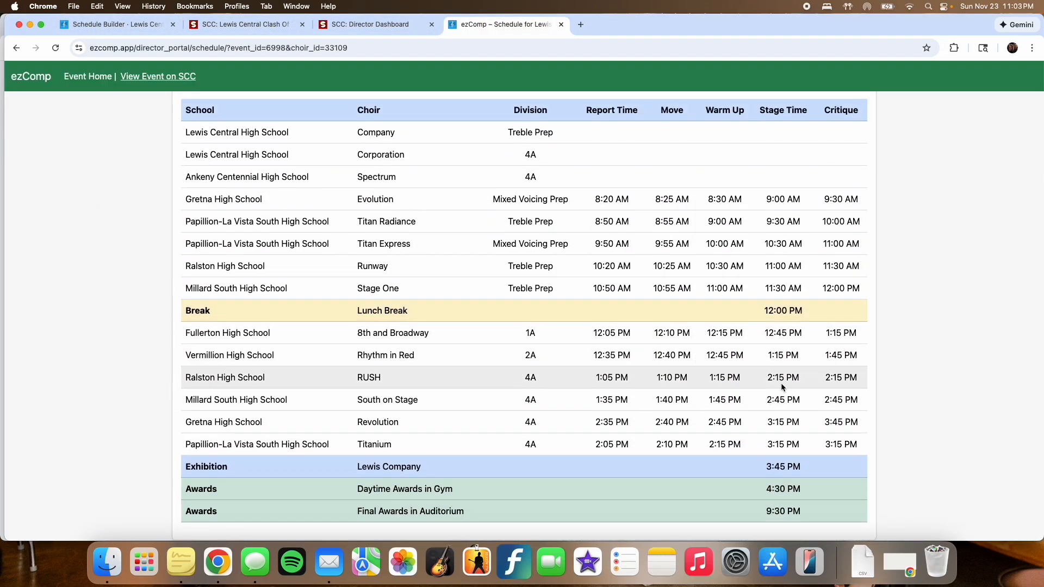
pyautogui.scroll(5, 414, 332)
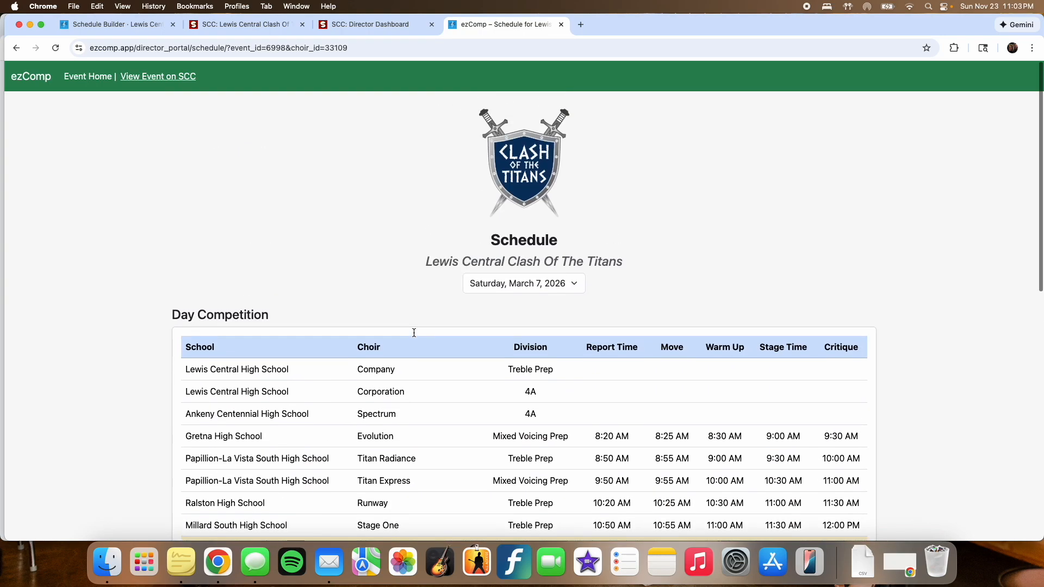
pyautogui.click(81, 76)
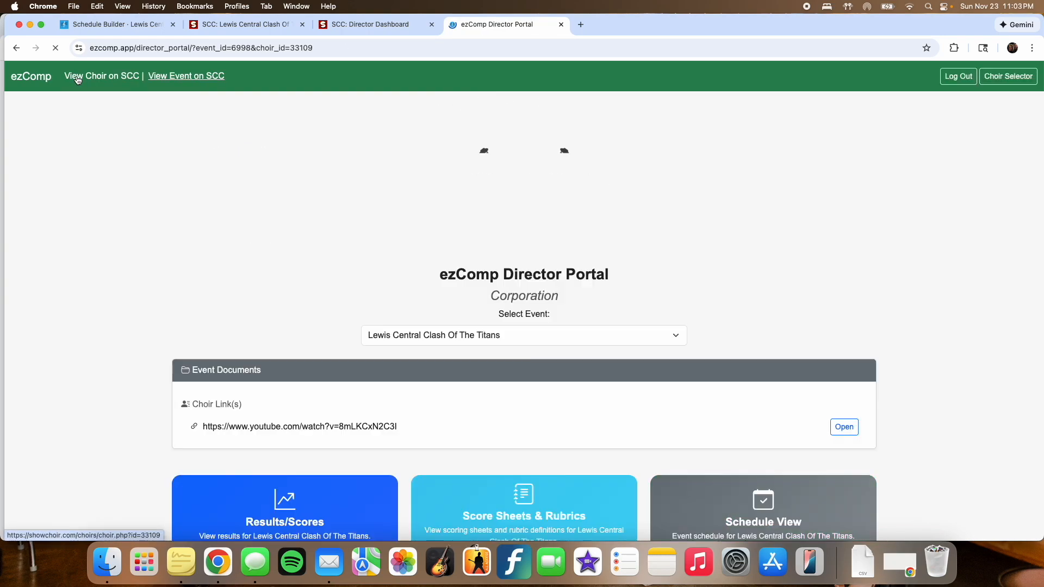
# Step: Leave the Schedule Builder for the event dashboard and open Group Management
pyautogui.click(122, 25)
pyautogui.scroll(6, 438, 259)
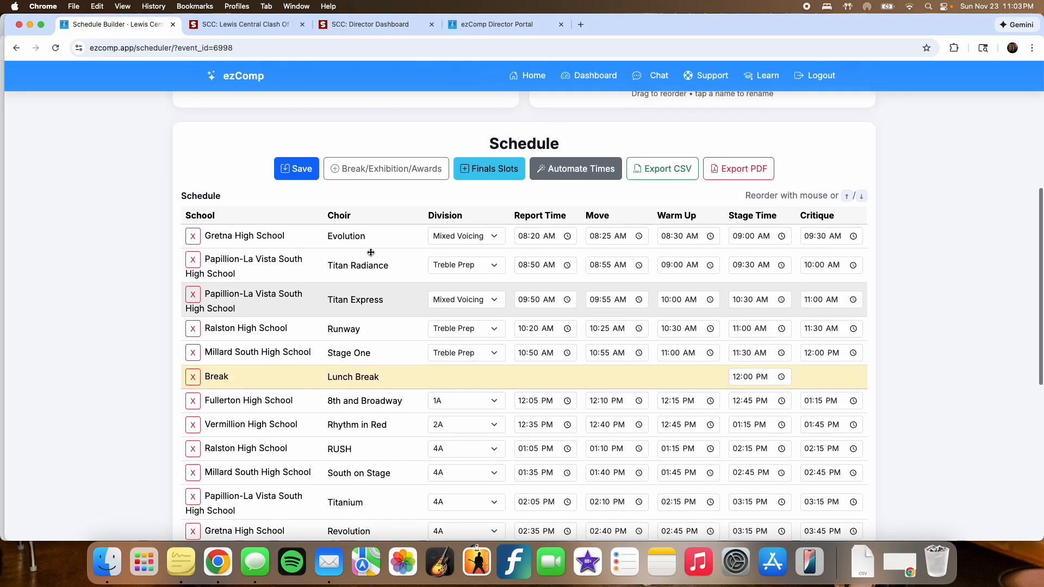
pyautogui.scroll(1, 488, 270)
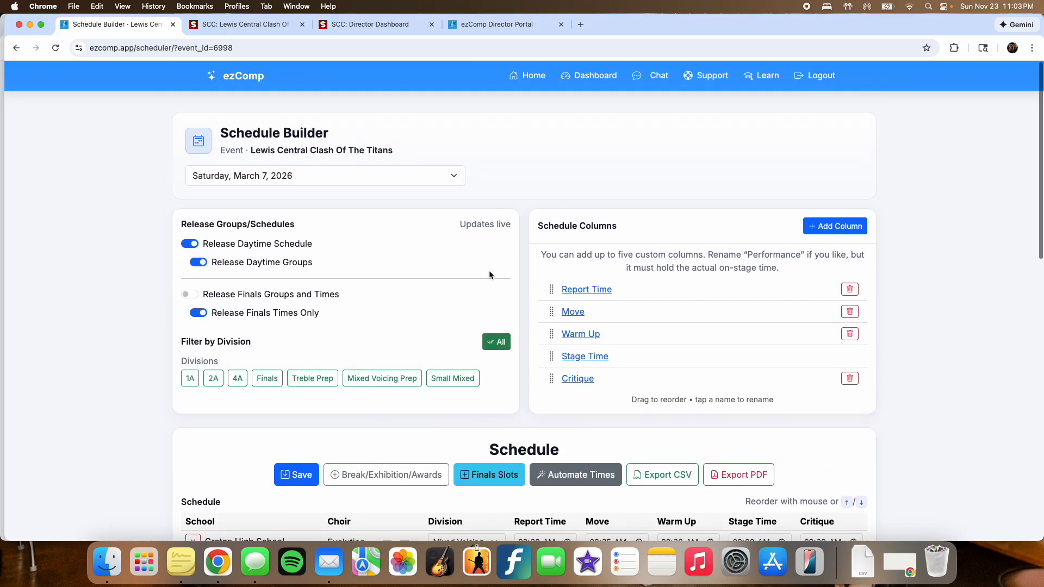
pyautogui.click(583, 77)
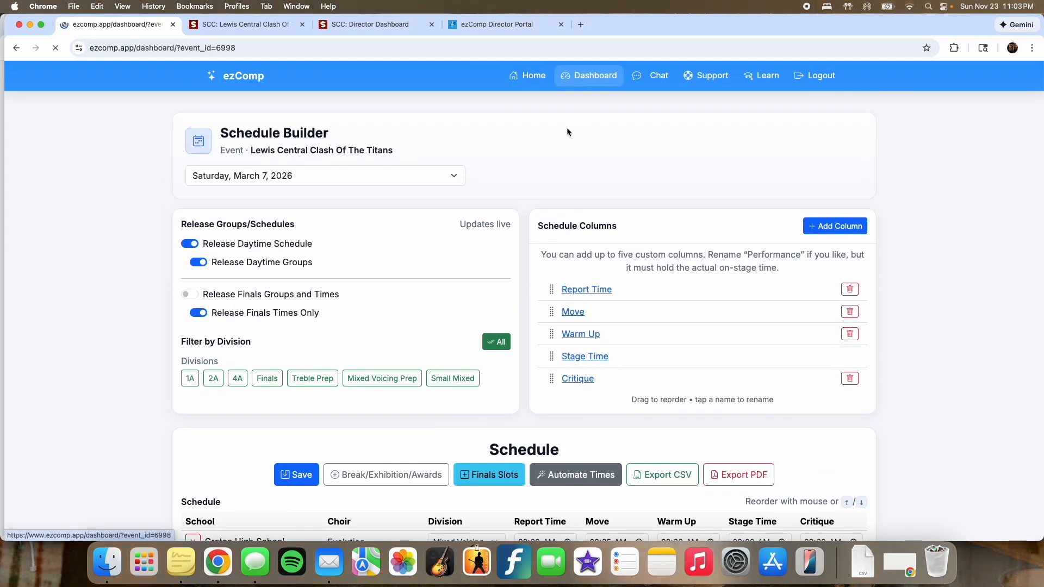
pyautogui.scroll(-5, 659, 226)
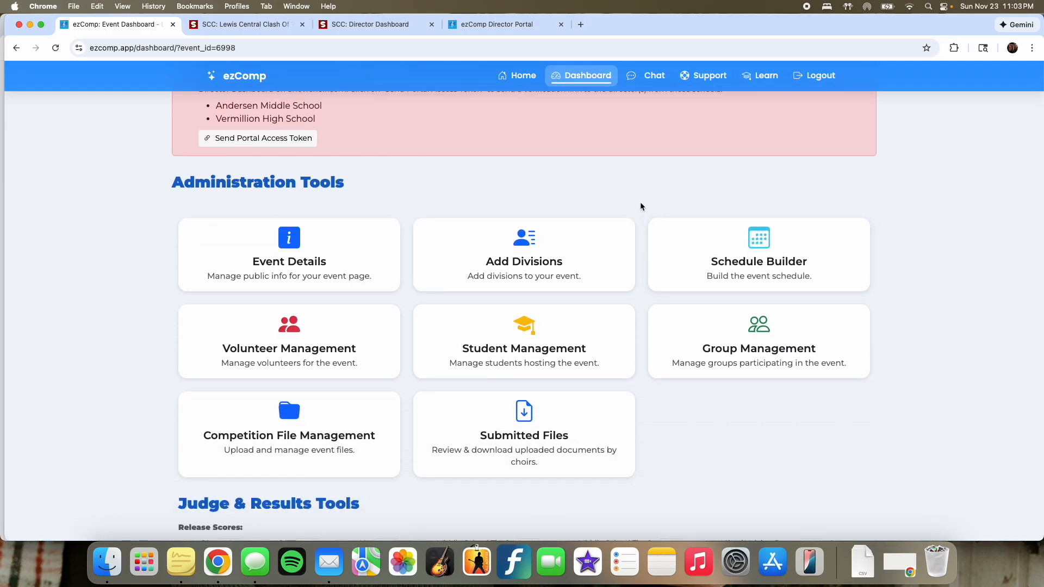
pyautogui.scroll(-2, 641, 207)
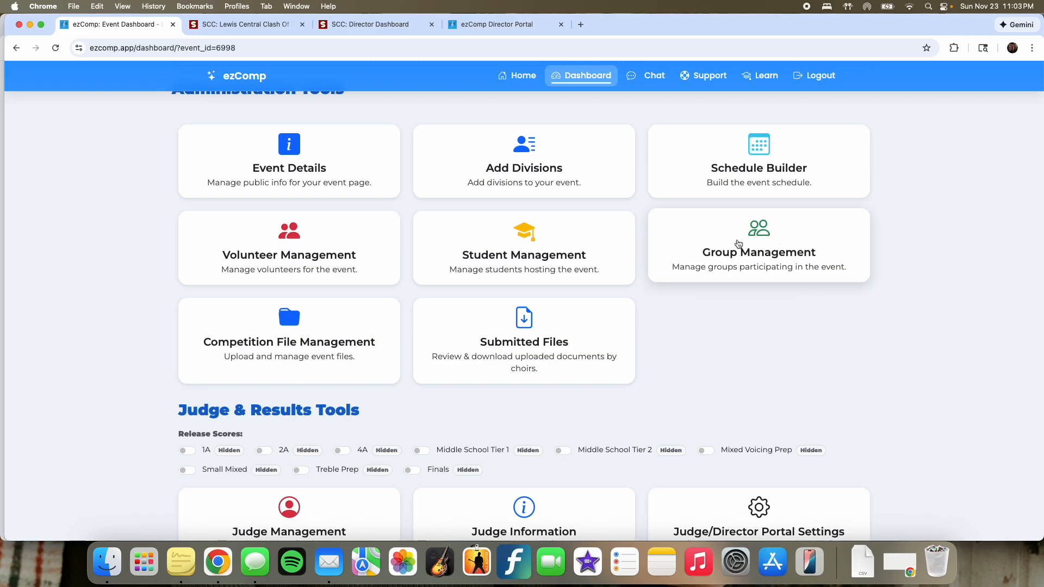
pyautogui.click(742, 257)
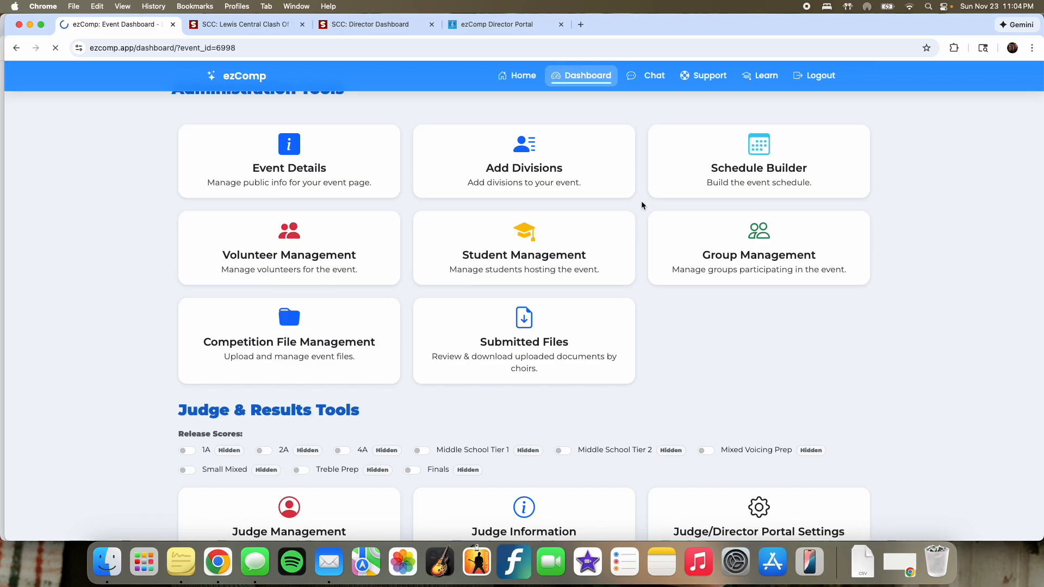
# Step: Switch to the Showchoir.com Director Dashboard and expand Corporation to review its photo, staff and competition repertoire
pyautogui.click(369, 24)
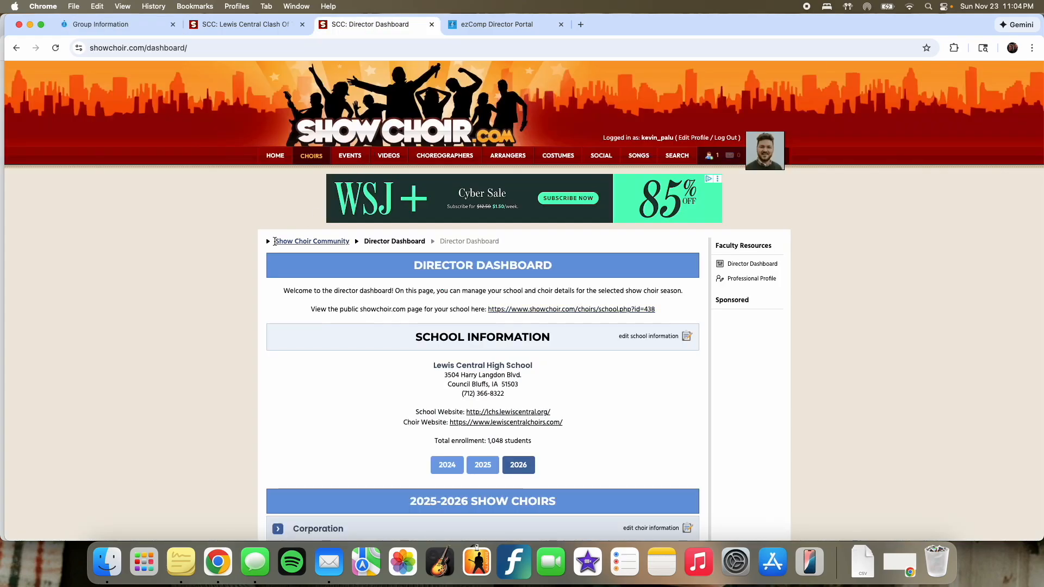
pyautogui.scroll(-5, 195, 252)
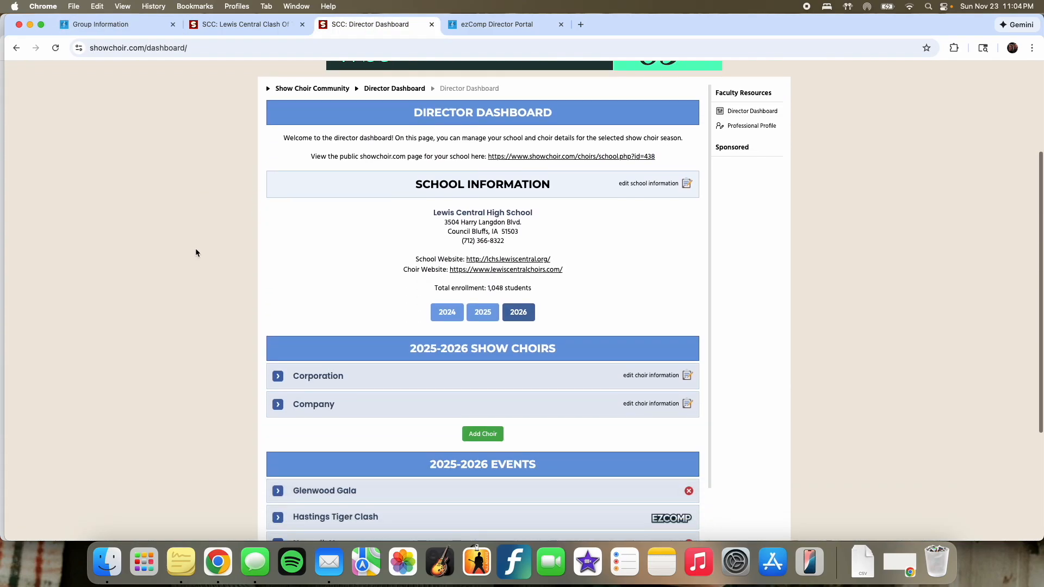
pyautogui.scroll(-2, 195, 252)
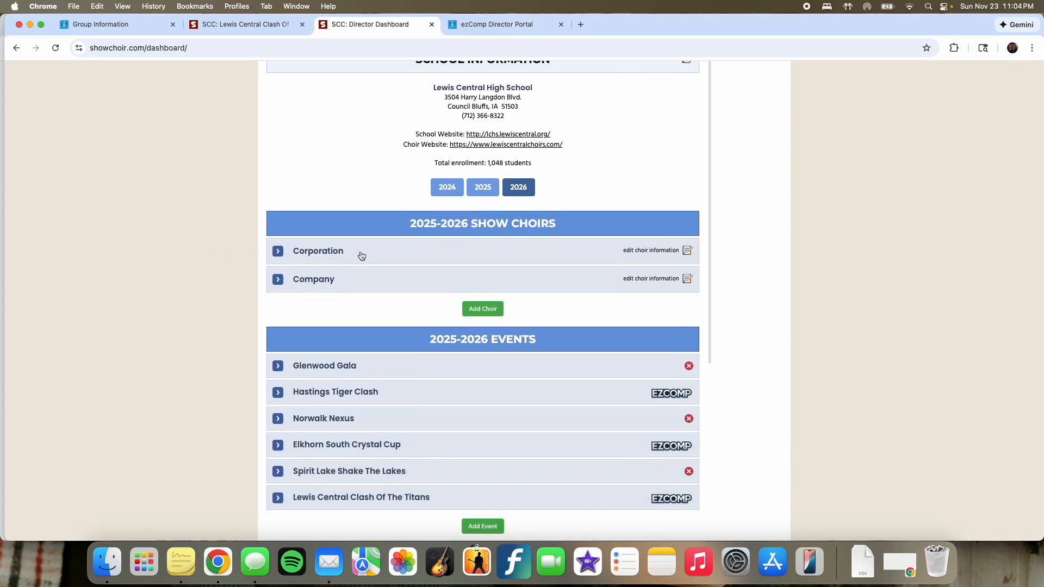
pyautogui.click(278, 251)
pyautogui.scroll(-4, 240, 259)
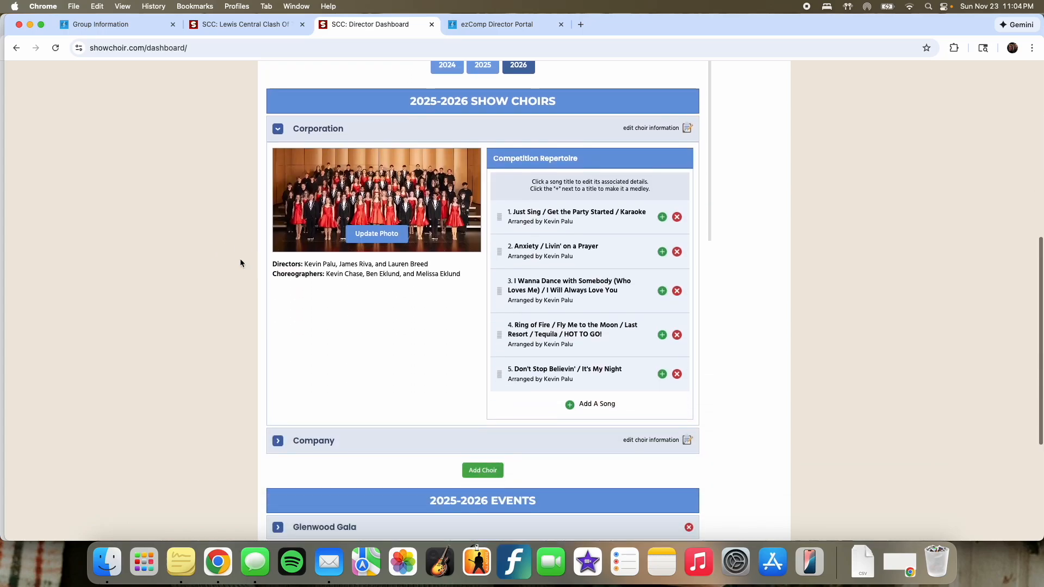
pyautogui.scroll(1, 240, 259)
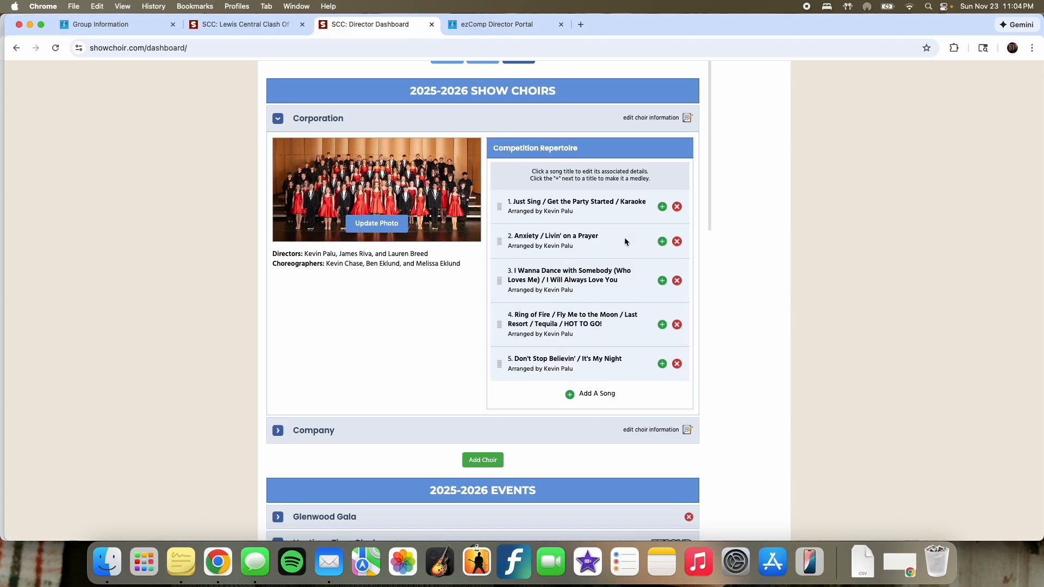
# Step: Open Corporation's choir information for editing and review the staff fields, the privacy note, costume colors, bio and member name fields
pyautogui.click(646, 119)
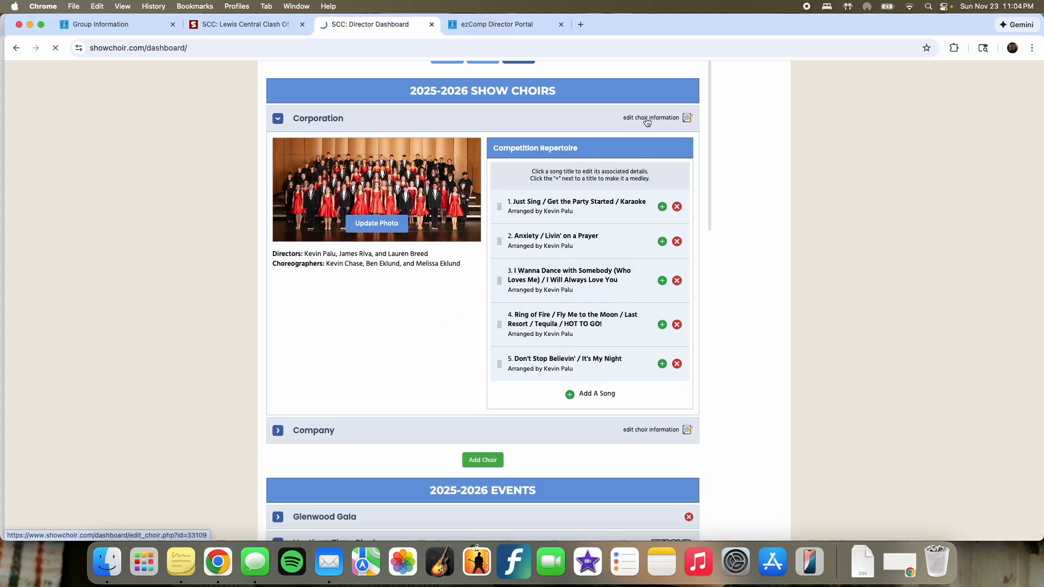
pyautogui.scroll(-5, 415, 242)
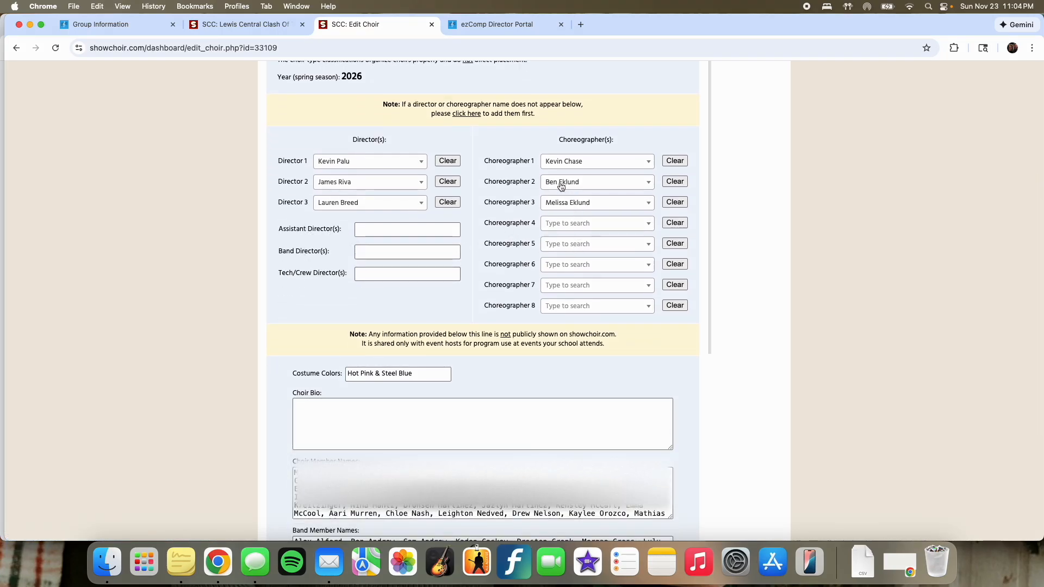
pyautogui.scroll(-5, 504, 208)
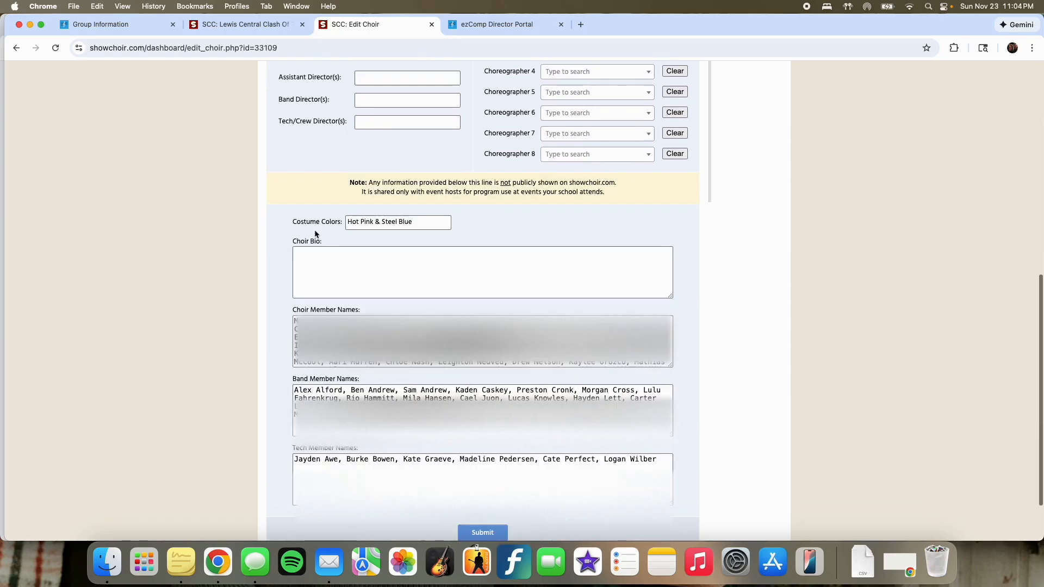
pyautogui.moveTo(332, 186); pyautogui.dragTo(639, 195)
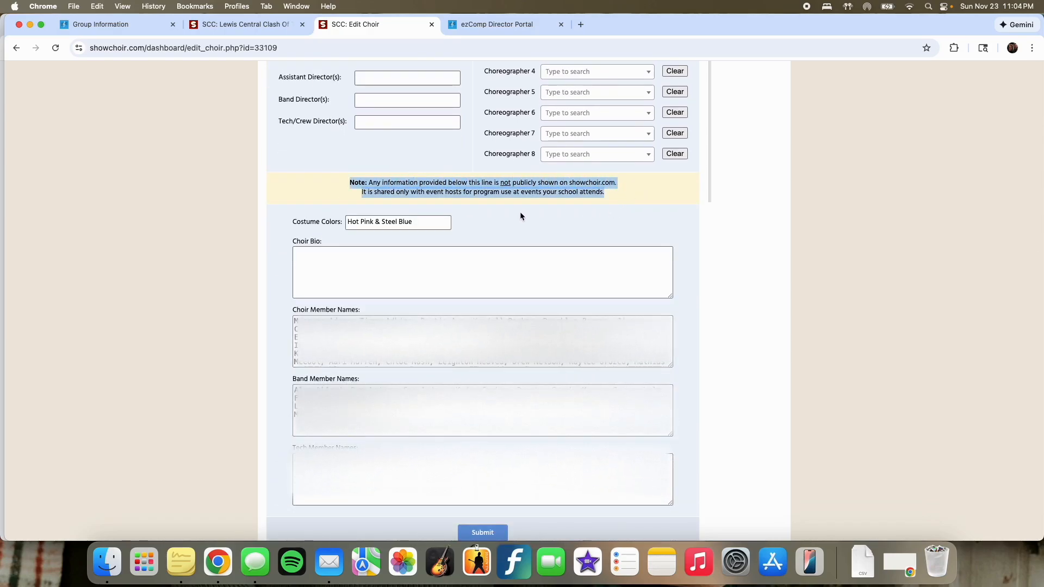
pyautogui.scroll(-2, 515, 216)
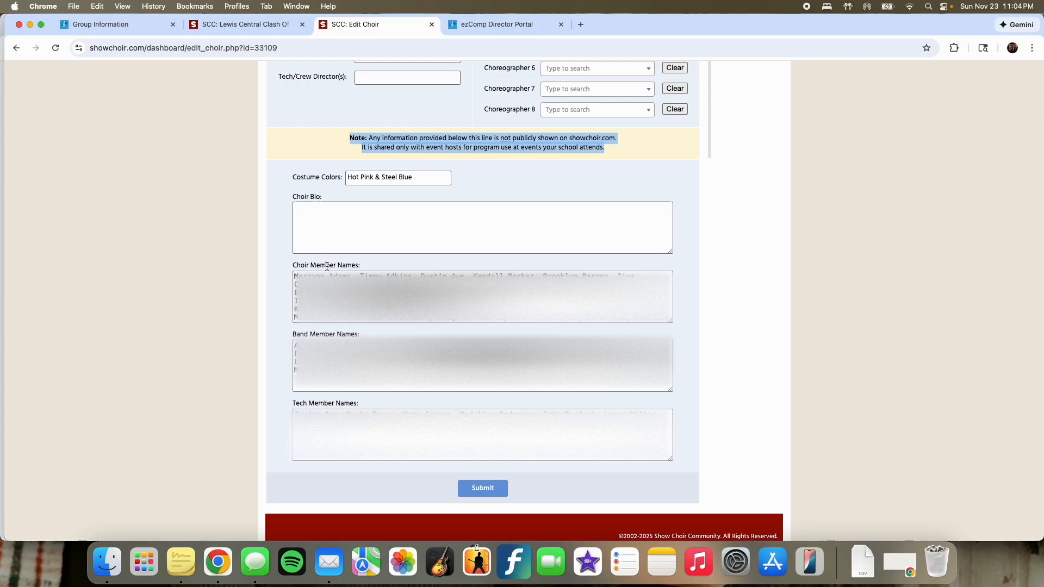
pyautogui.scroll(10, 432, 205)
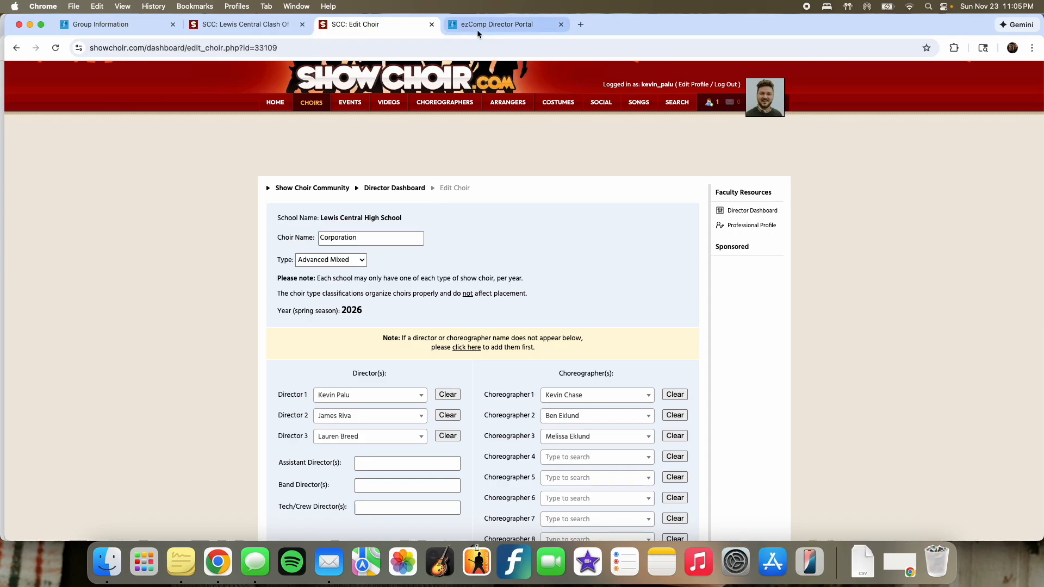
# Step: Switch back to ezComp's Group Information page, expand the Missing Information Summary to review each choir's missing items, and collapse it
pyautogui.click(130, 24)
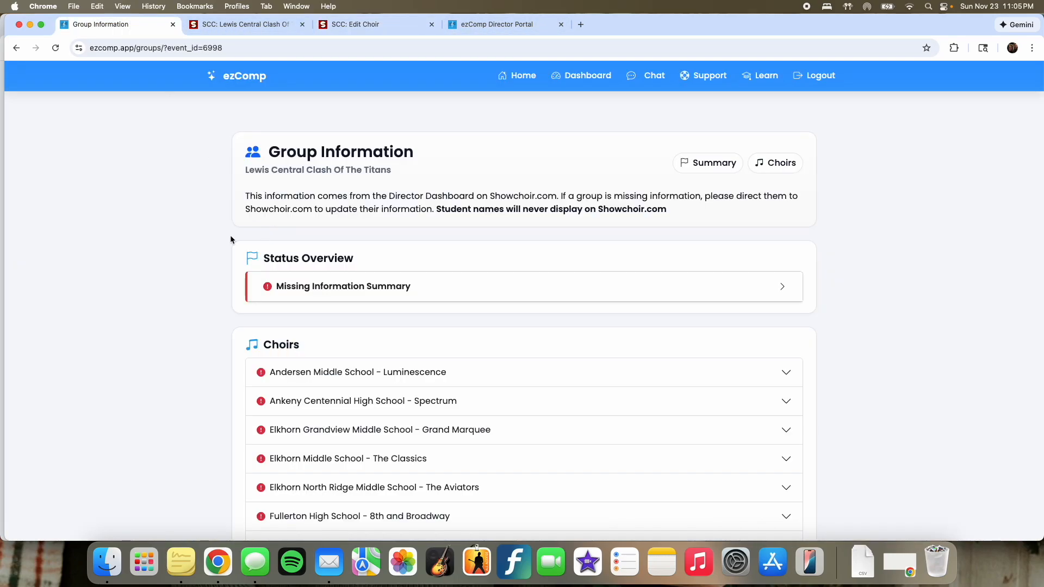
pyautogui.scroll(-1, 230, 238)
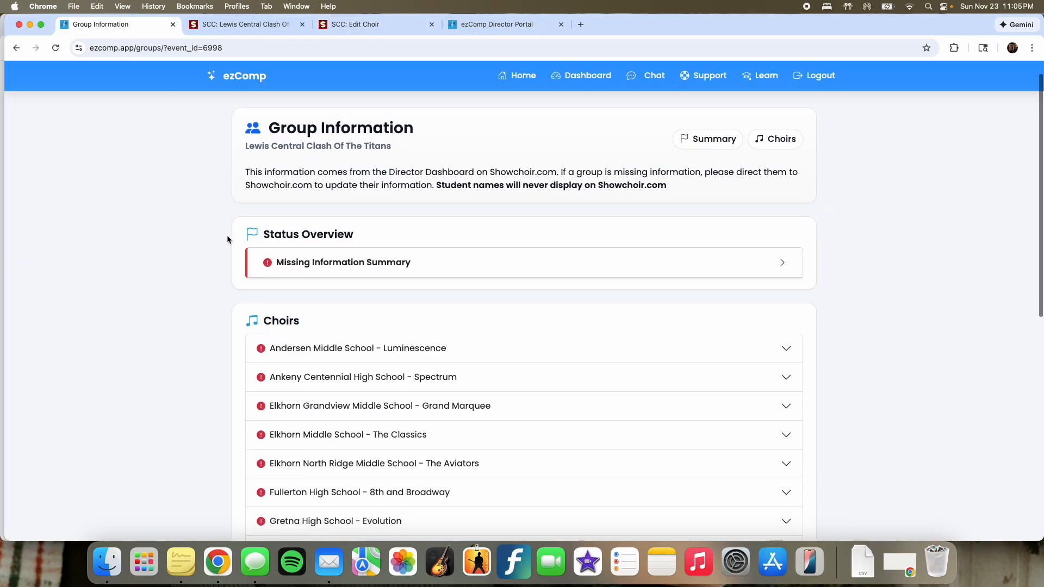
pyautogui.click(303, 256)
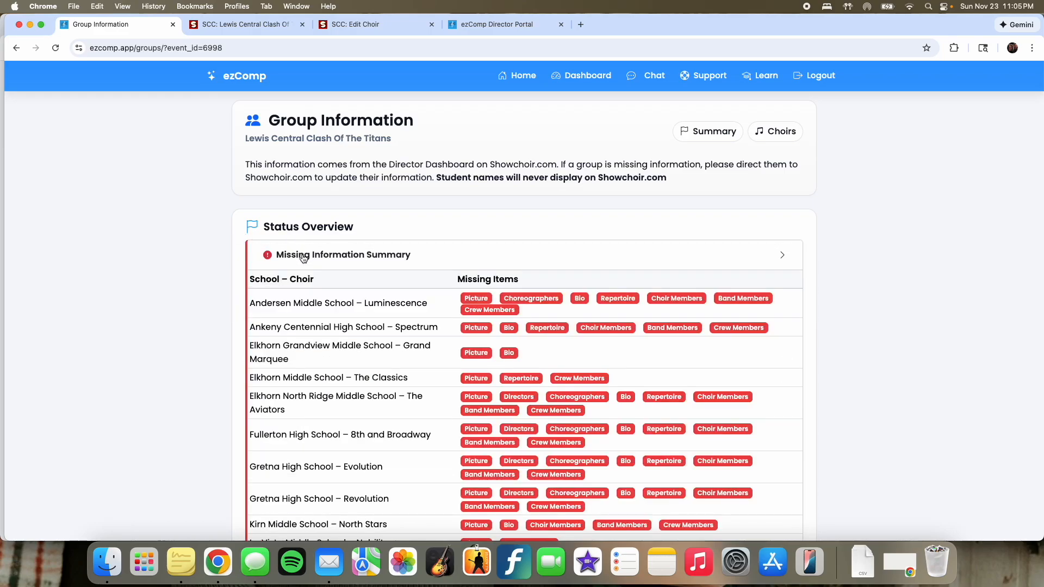
pyautogui.click(303, 256)
# Step: Expand the Lewis Central High School - Corporation entry in the choir list and examine its photo, staff and repertoire
pyautogui.scroll(-7, 303, 257)
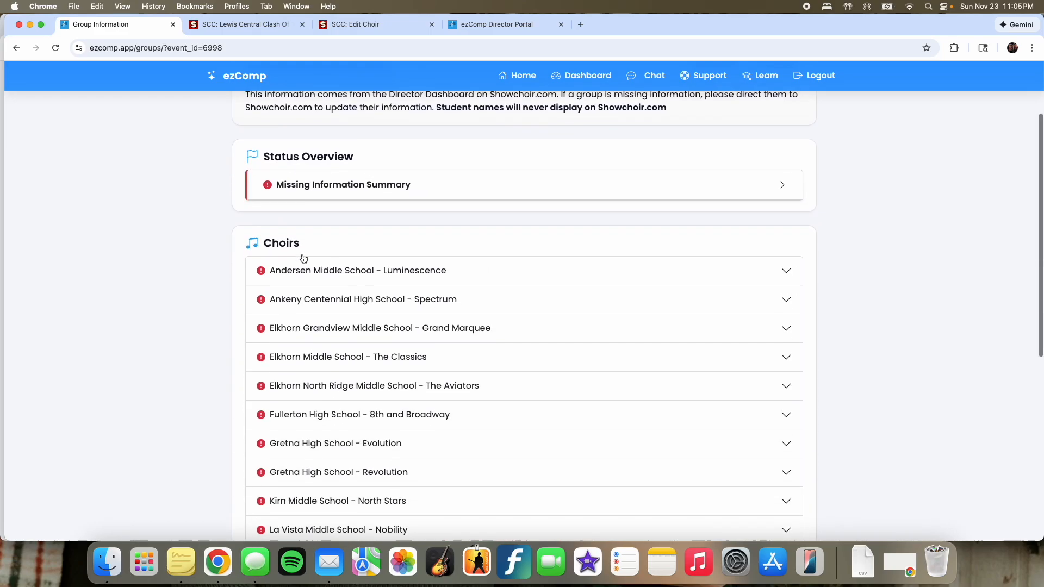
pyautogui.scroll(-5, 303, 258)
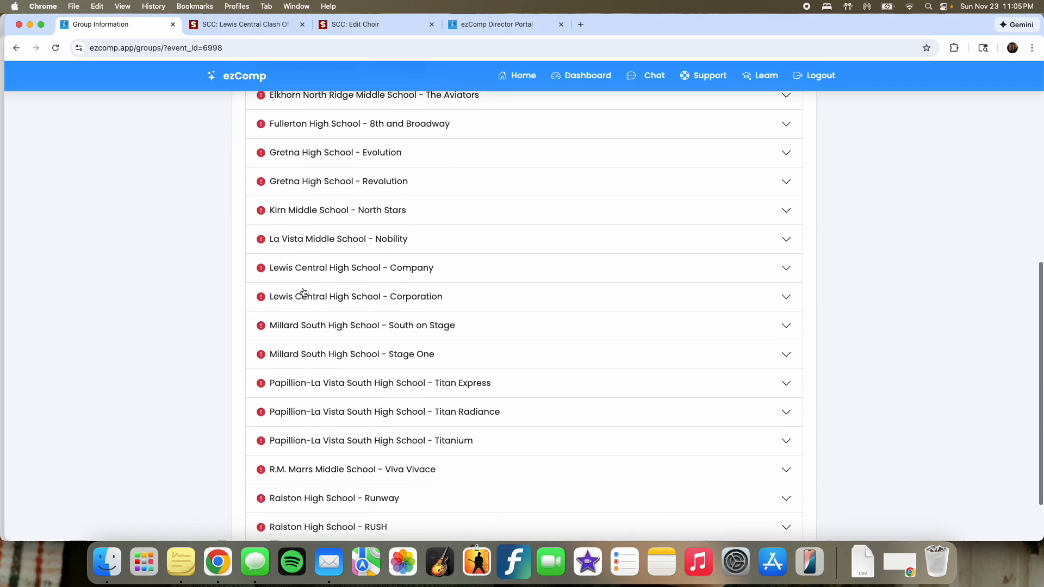
pyautogui.click(338, 300)
pyautogui.scroll(-5, 200, 315)
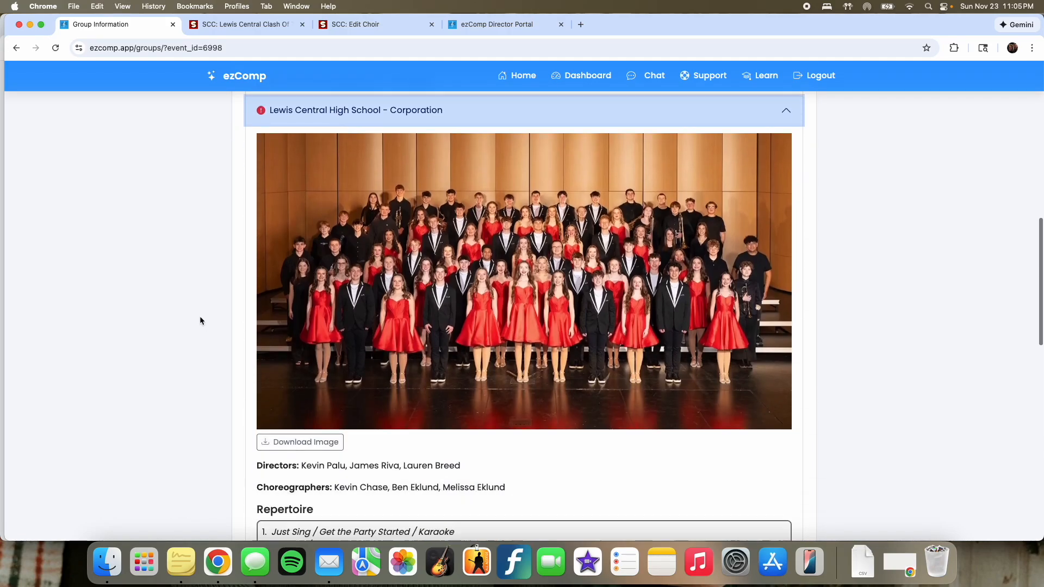
pyautogui.scroll(-5, 200, 319)
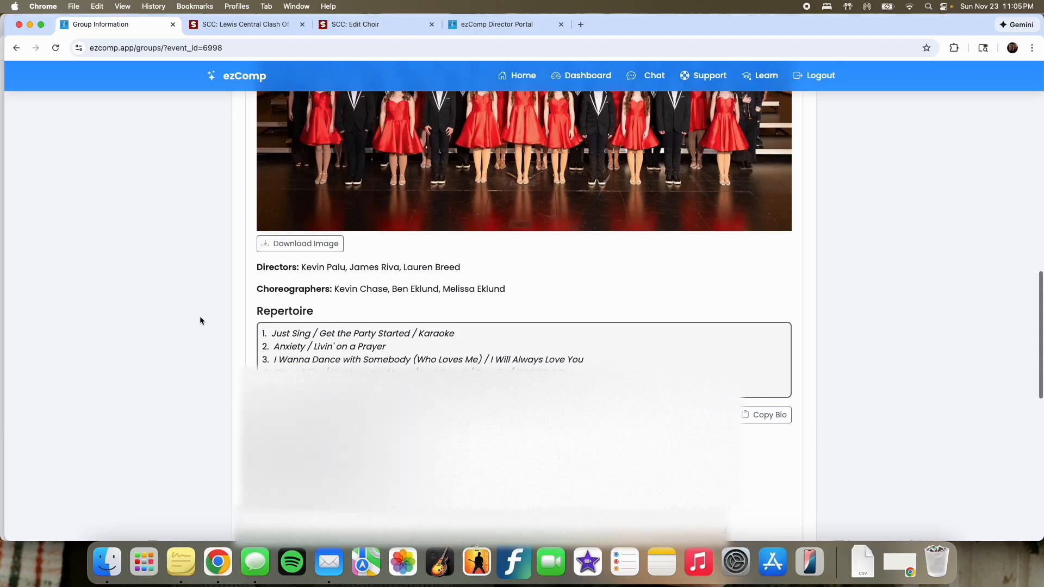
# Step: Review Corporation's repertoire, biography and member lists, and open and close the form for emailing its information to the student host
pyautogui.scroll(-2, 200, 321)
pyautogui.scroll(3, 217, 299)
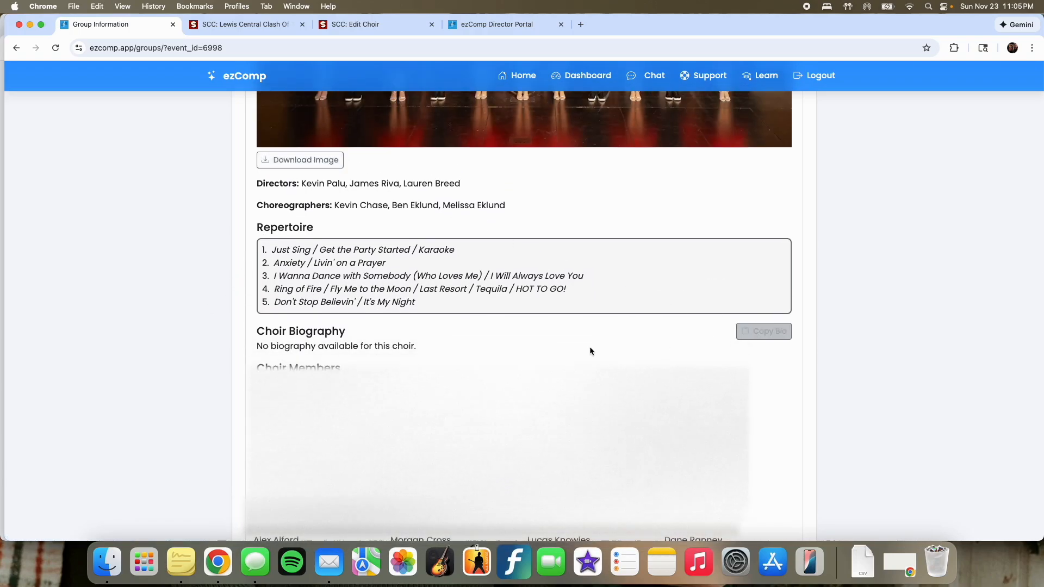
pyautogui.scroll(-5, 609, 344)
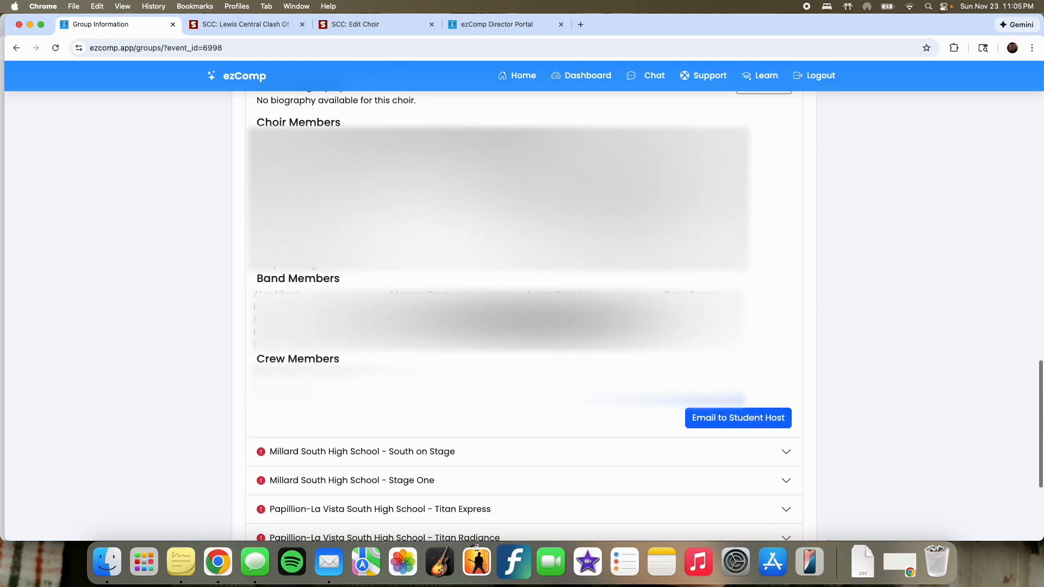
pyautogui.click(720, 423)
pyautogui.click(438, 184)
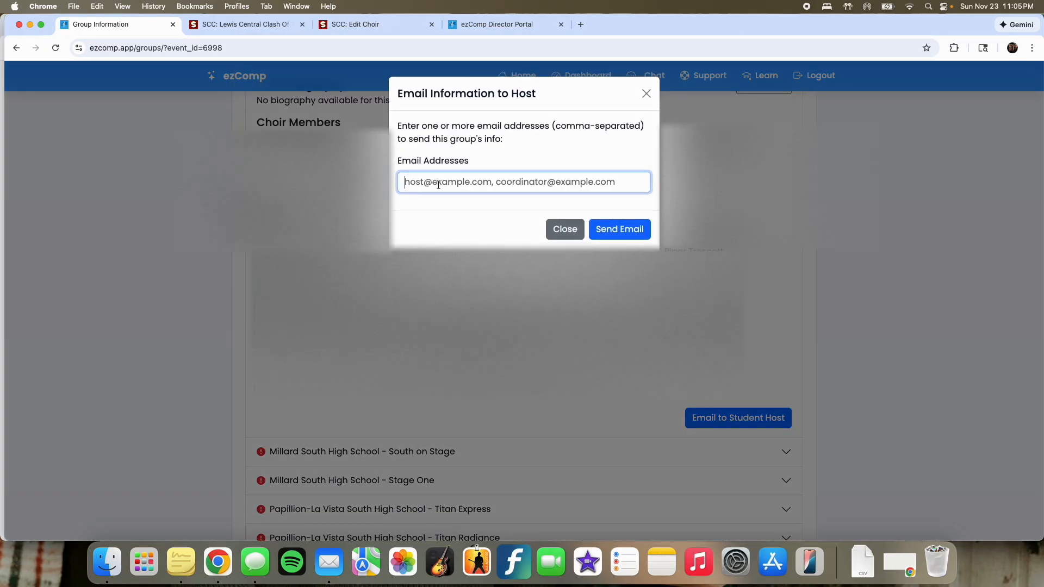
pyautogui.click(646, 93)
pyautogui.scroll(10, 545, 320)
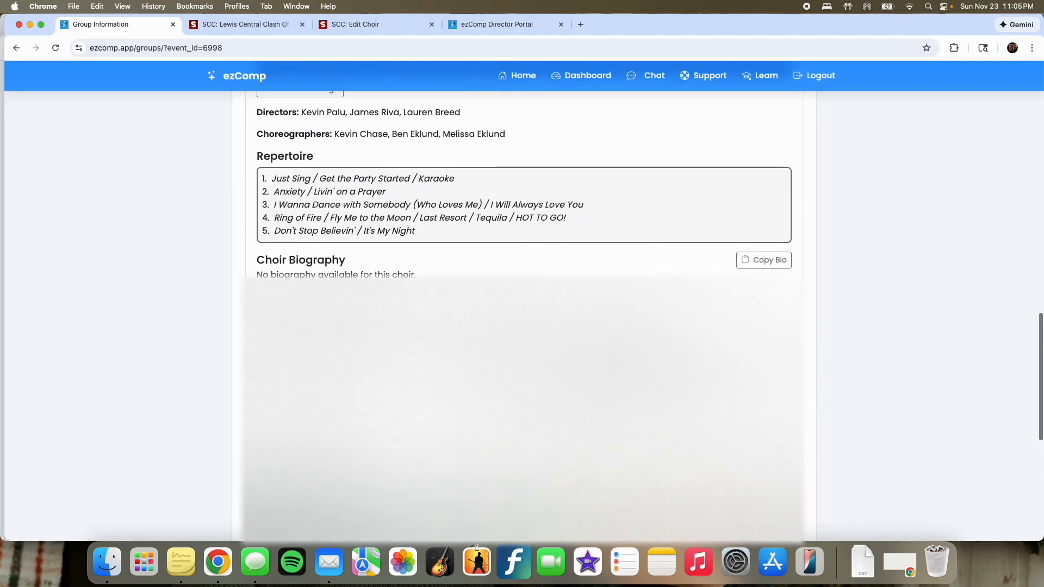
pyautogui.scroll(15, 546, 321)
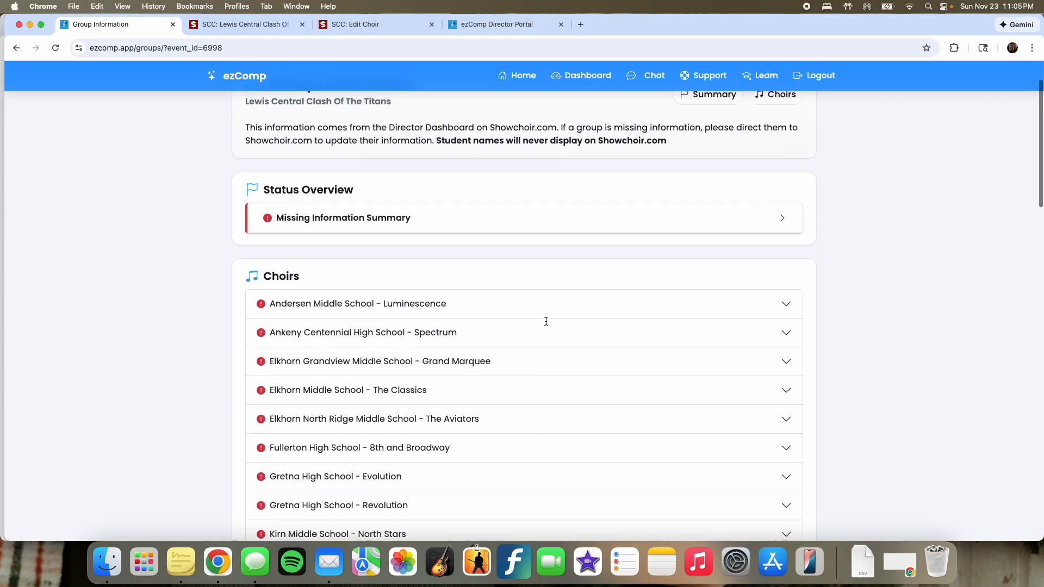
# Step: Open Competition File Management from the event dashboard and examine the competition logo and the shared files for directors
pyautogui.click(580, 72)
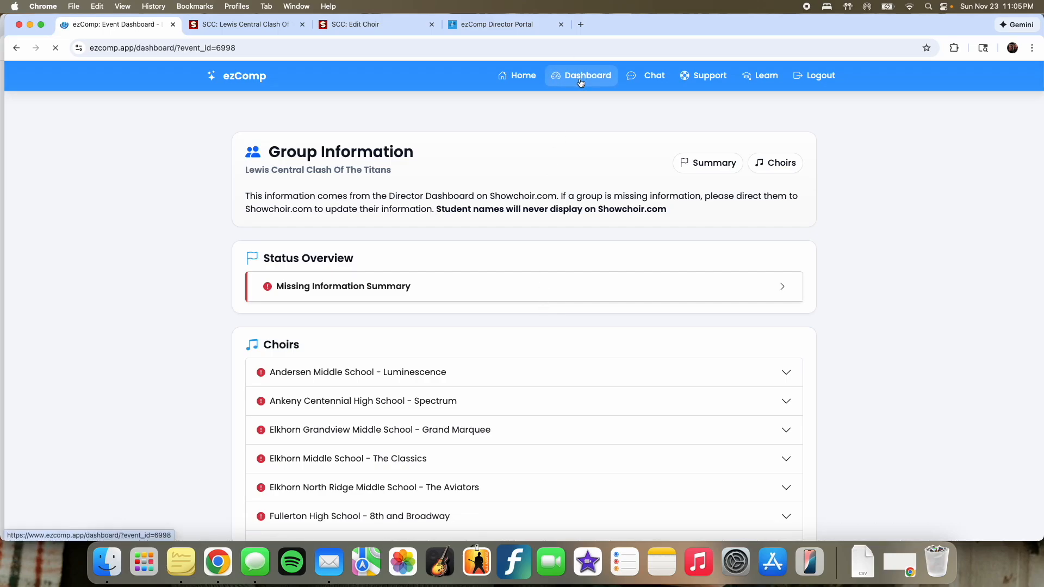
pyautogui.scroll(-8, 655, 302)
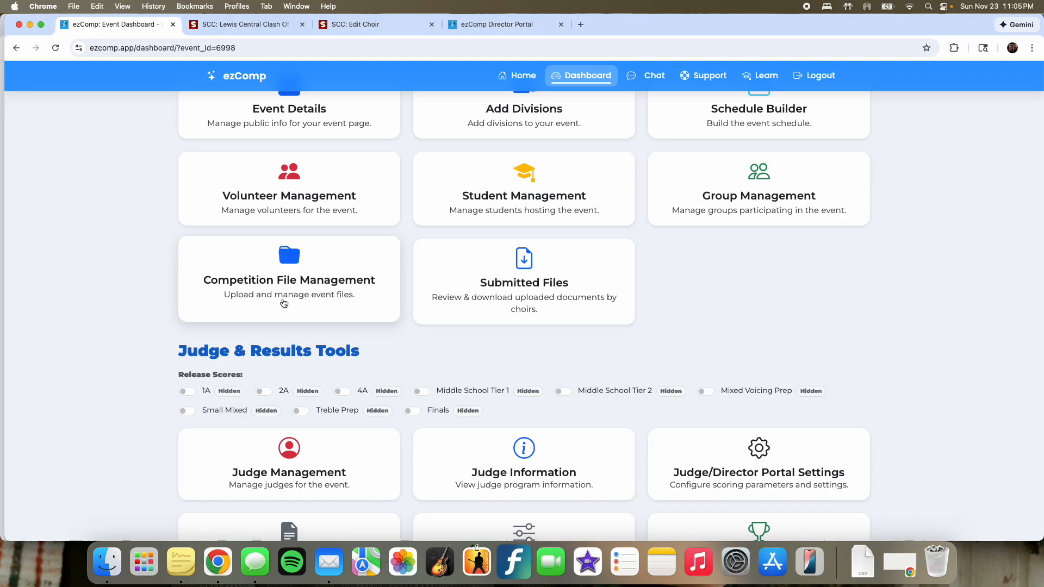
pyautogui.click(273, 273)
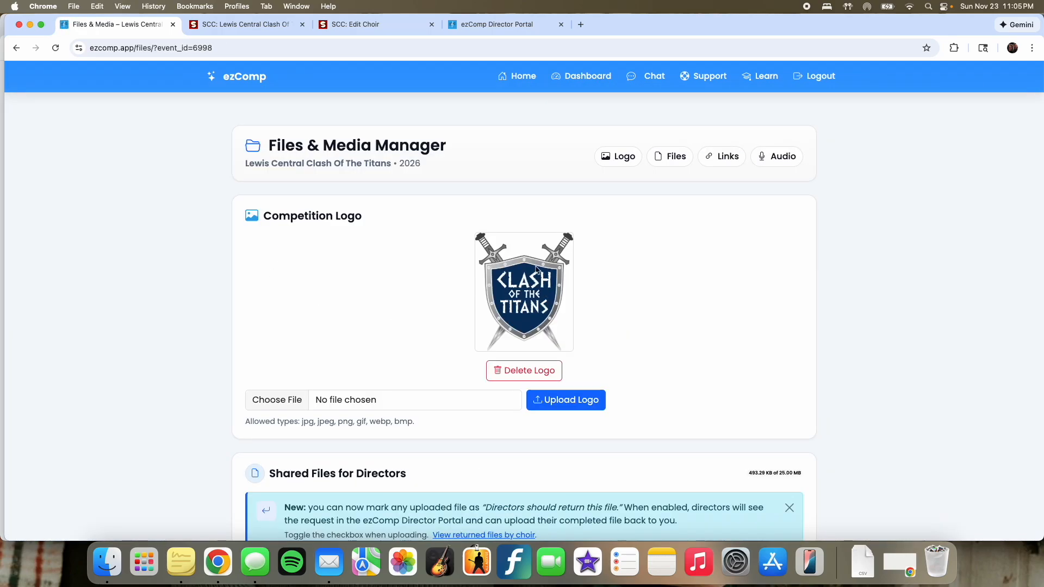
pyautogui.scroll(-5, 403, 275)
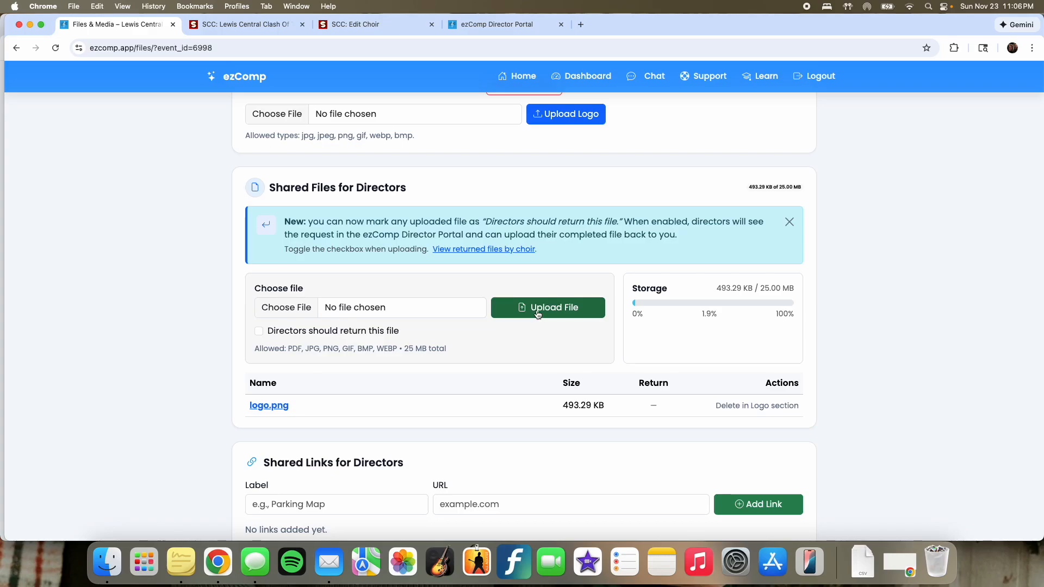
# Step: View the returned files by choir, expanding and collapsing the Andersen Middle School — Luminescence entry
pyautogui.click(448, 249)
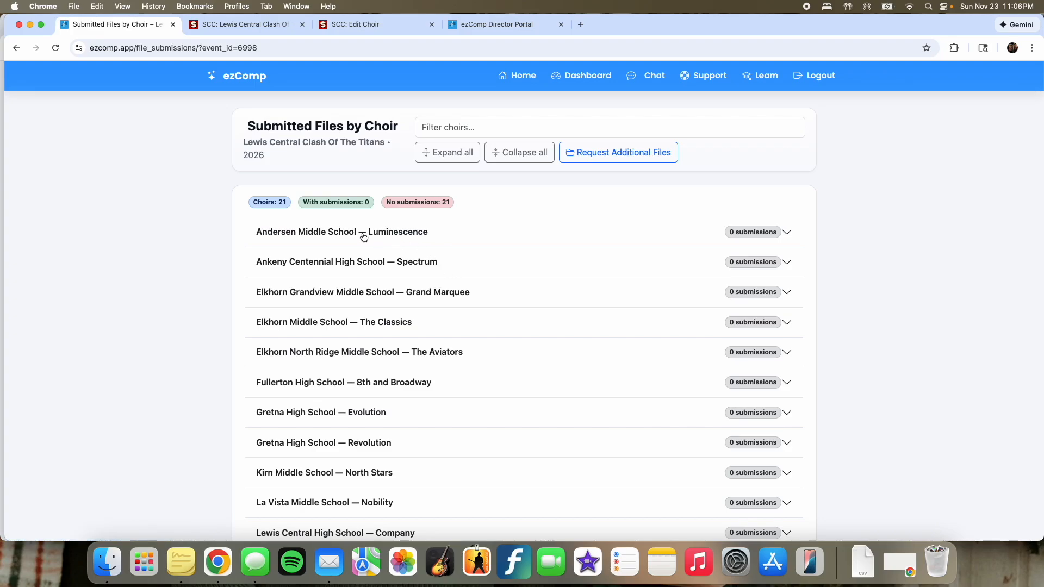
pyautogui.click(364, 237)
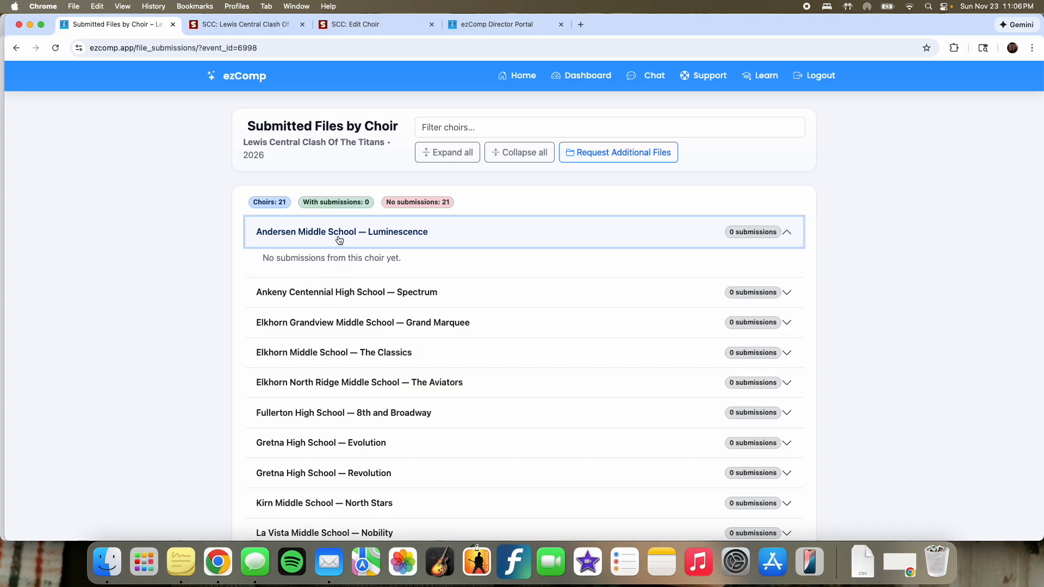
pyautogui.click(341, 238)
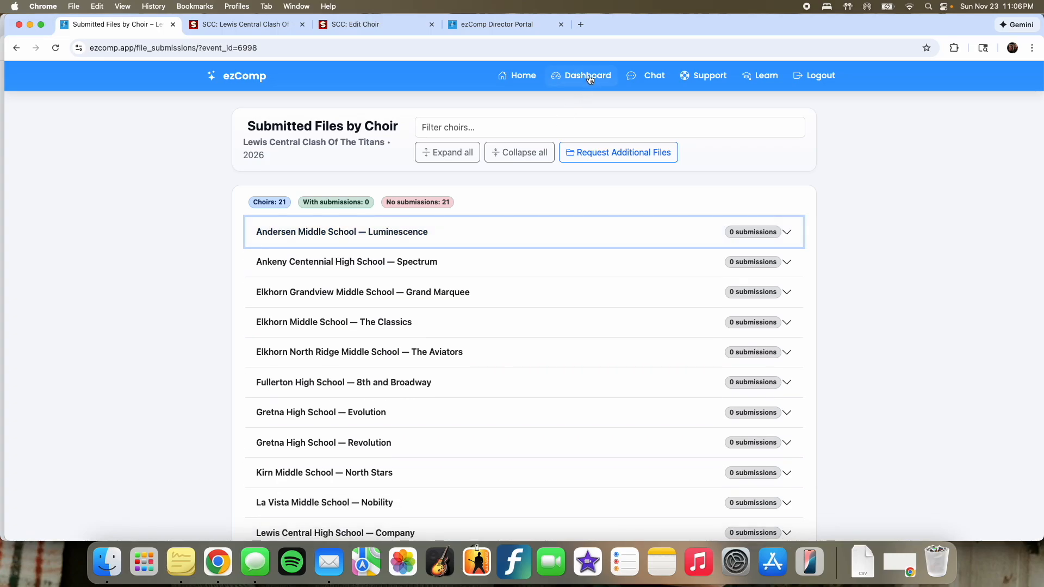
# Step: Go to the request for additional files and review the shared files, shared links and choir-specific links sections
pyautogui.click(607, 154)
pyautogui.scroll(-6, 628, 312)
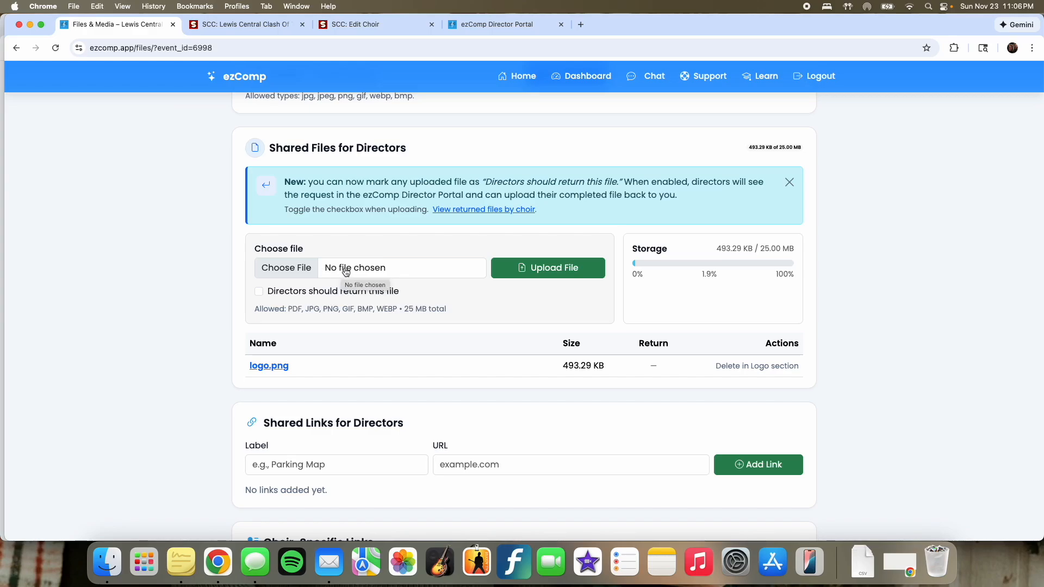
pyautogui.scroll(-3, 346, 272)
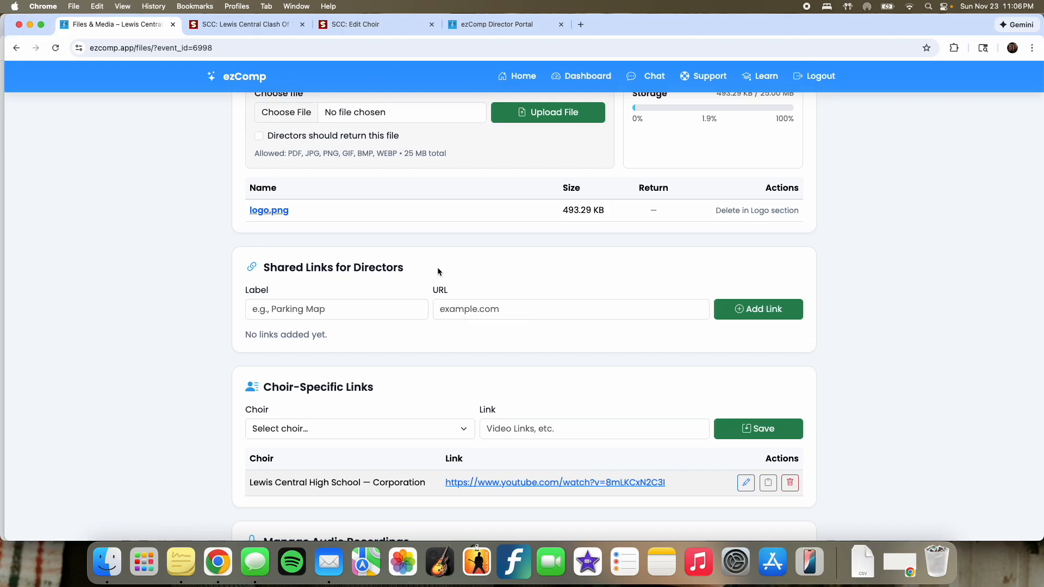
pyautogui.scroll(-3, 437, 266)
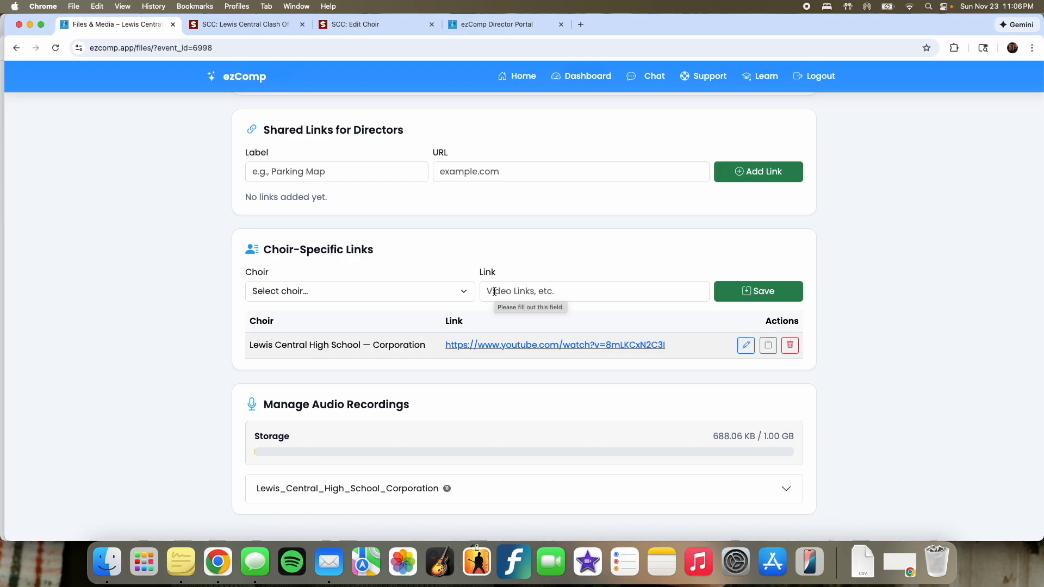
# Step: Start a choir-specific link for Elkhorn North Ridge Middle School — The Aviators
pyautogui.click(292, 292)
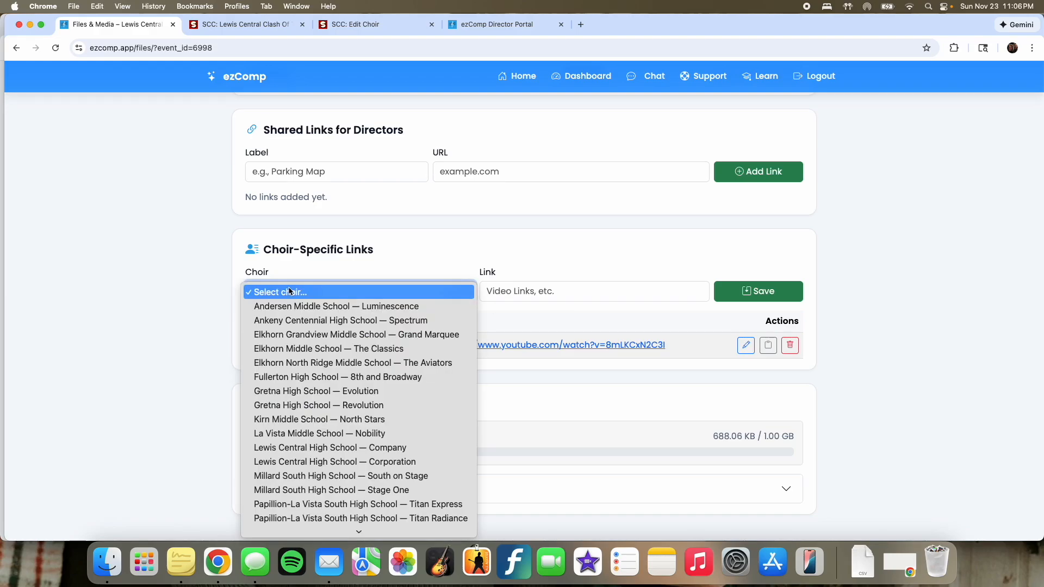
pyautogui.click(296, 367)
pyautogui.click(513, 295)
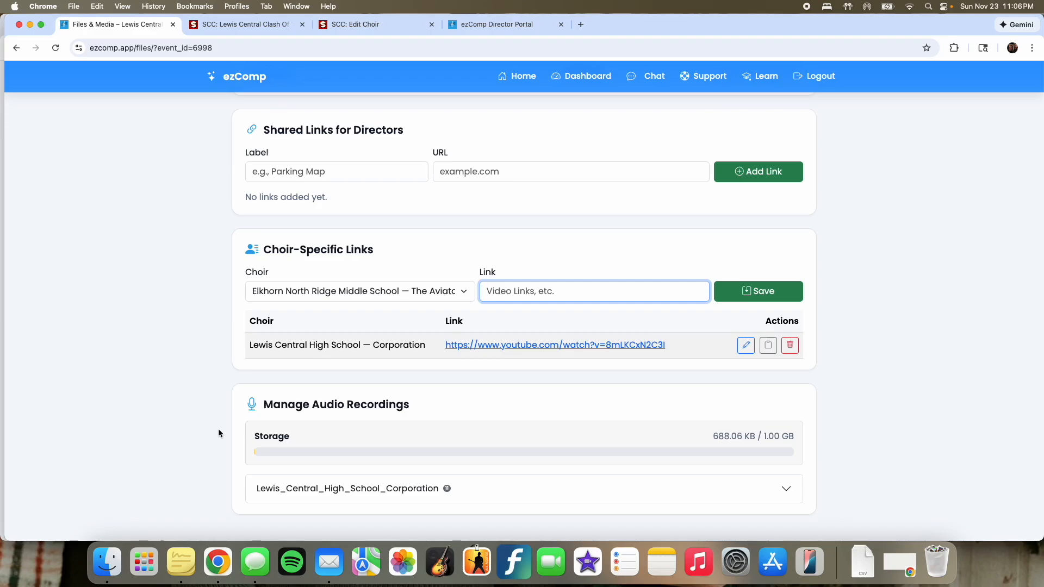
# Step: Expand Lewis Central High School Corporation's audio recordings and look through the recorded files
pyautogui.click(327, 488)
pyautogui.scroll(-5, 197, 458)
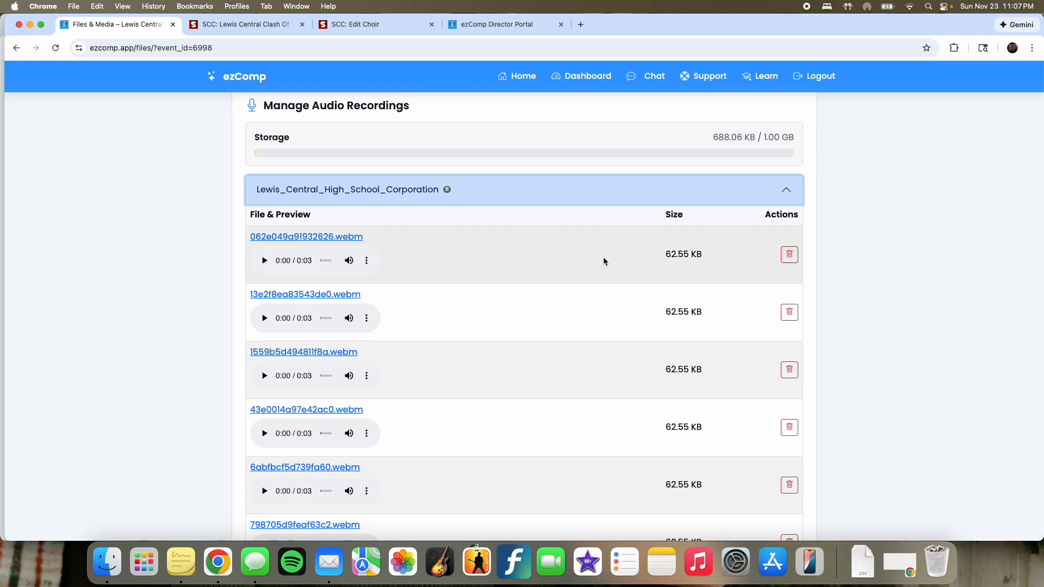
pyautogui.scroll(15, 484, 244)
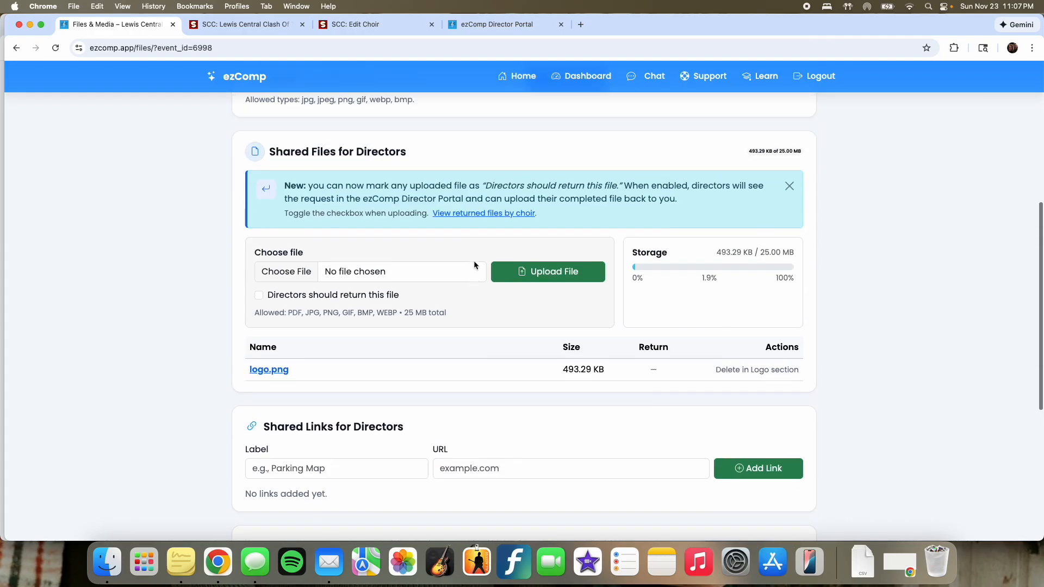
# Step: Open Volunteer Management from the event dashboard and review the Step 1 volunteer instructions
pyautogui.click(582, 75)
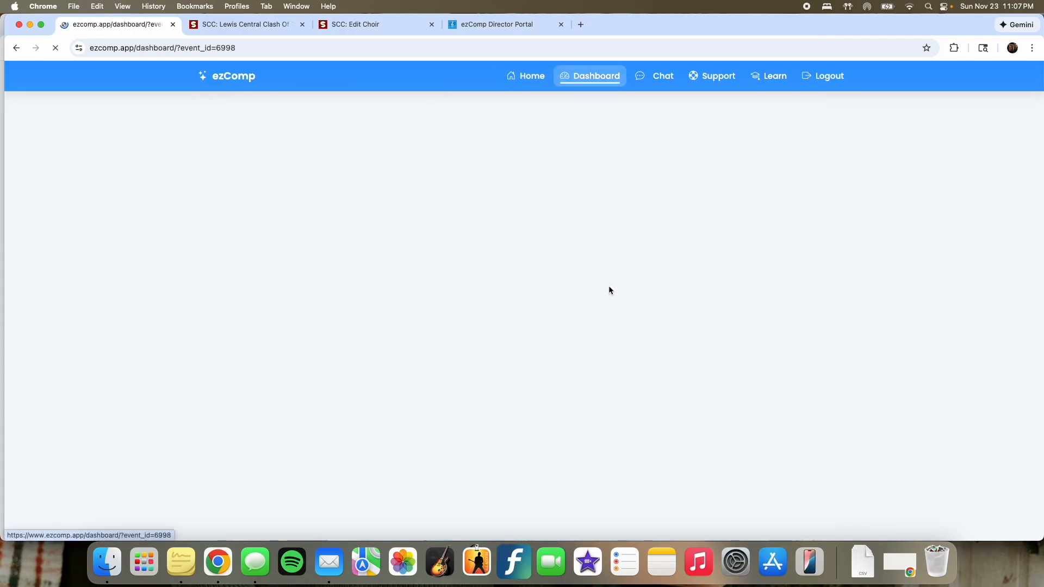
pyautogui.scroll(-6, 509, 319)
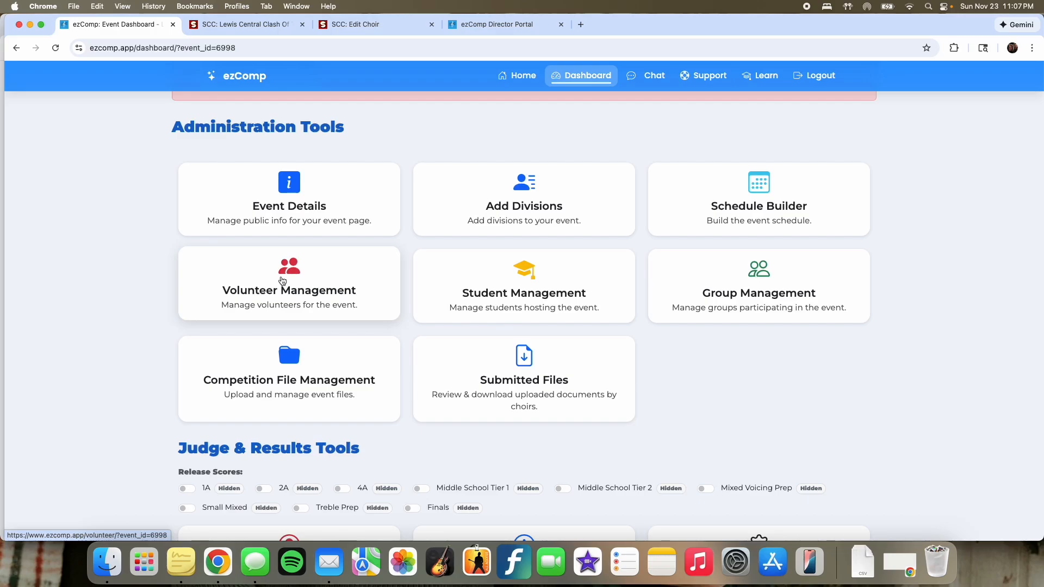
pyautogui.click(283, 281)
pyautogui.scroll(-2, 149, 279)
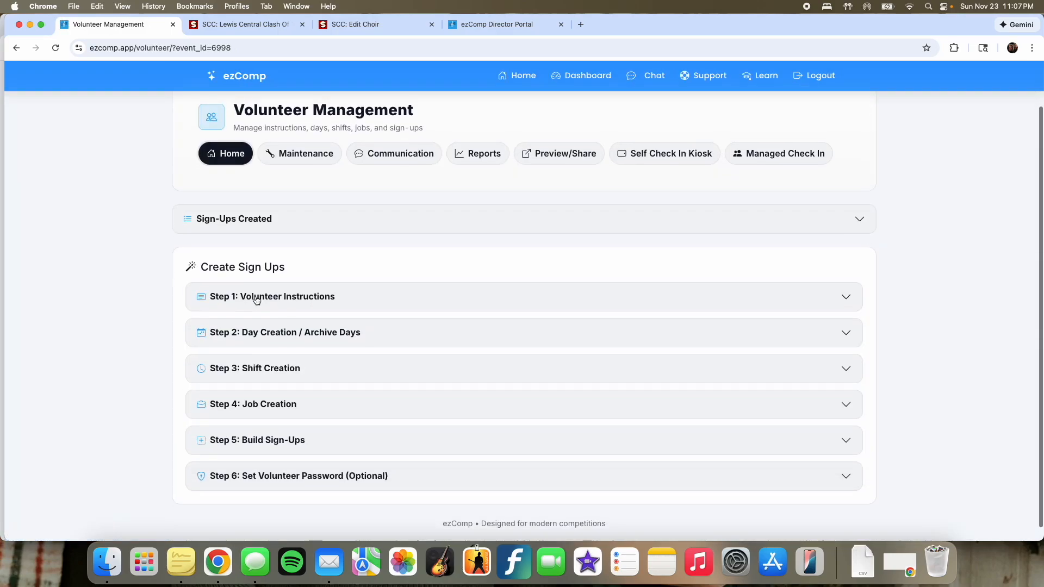
pyautogui.click(263, 298)
pyautogui.scroll(-2, 260, 383)
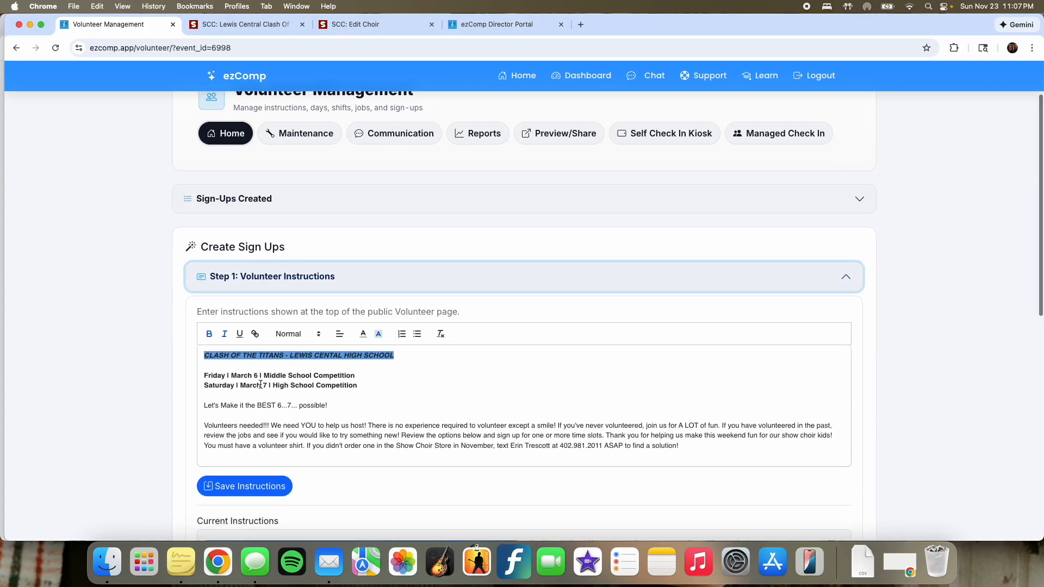
pyautogui.scroll(-10, 259, 379)
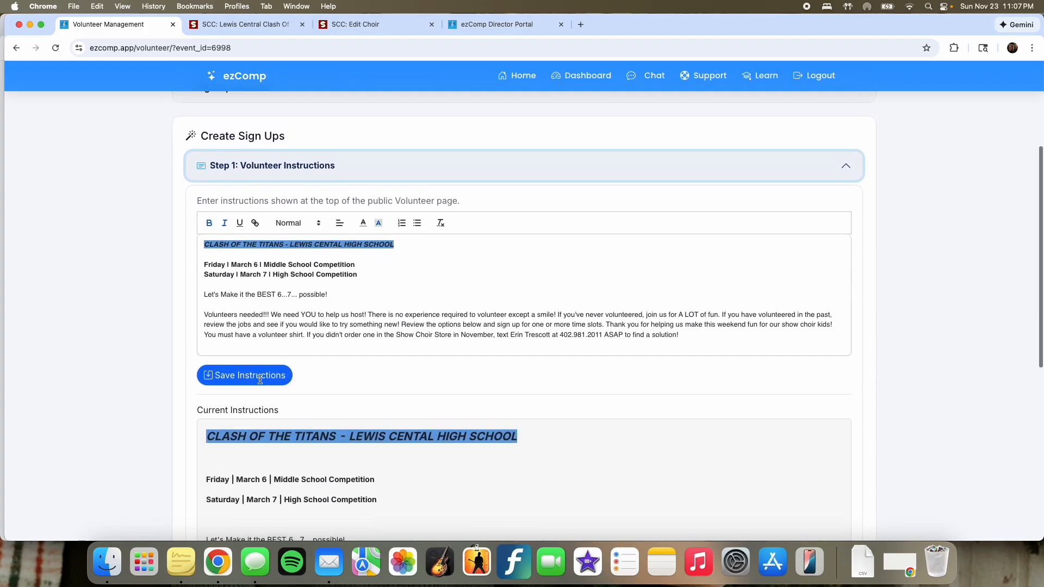
pyautogui.scroll(-4, 256, 376)
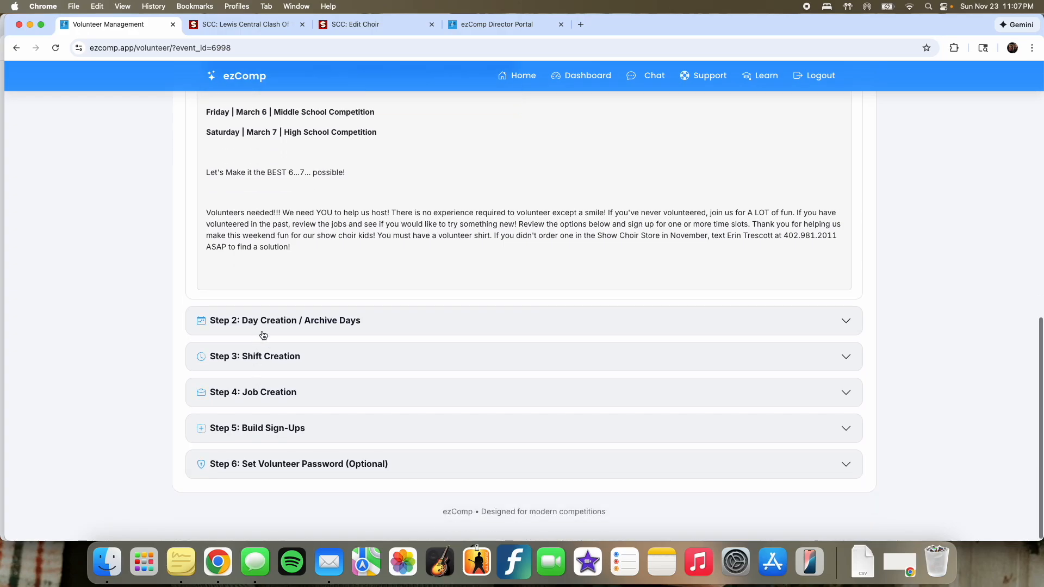
# Step: Review the volunteer days, shift time windows and job descriptions set up in Steps 2 to 4
pyautogui.click(262, 321)
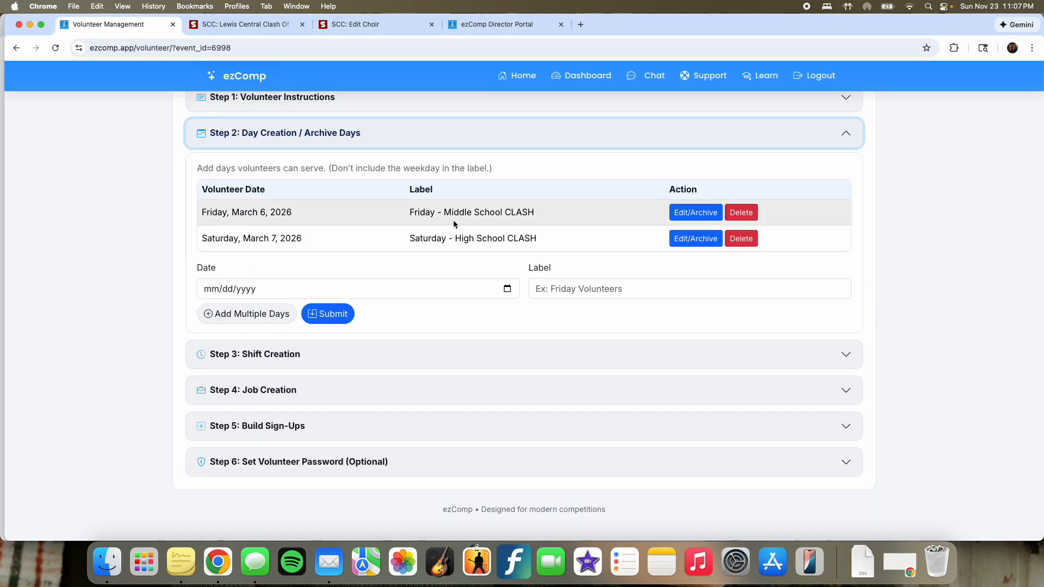
pyautogui.click(315, 356)
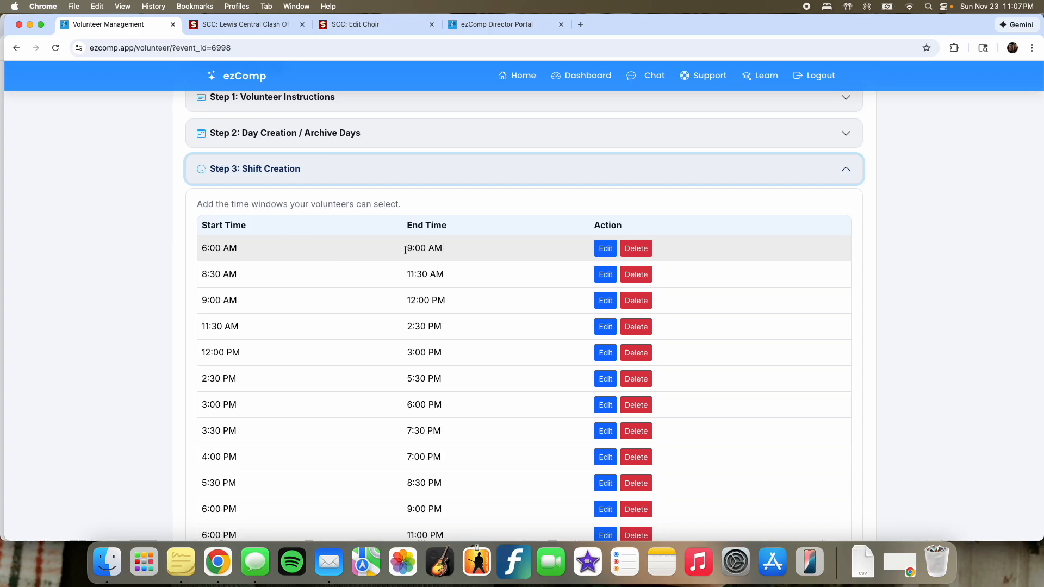
pyautogui.click(284, 177)
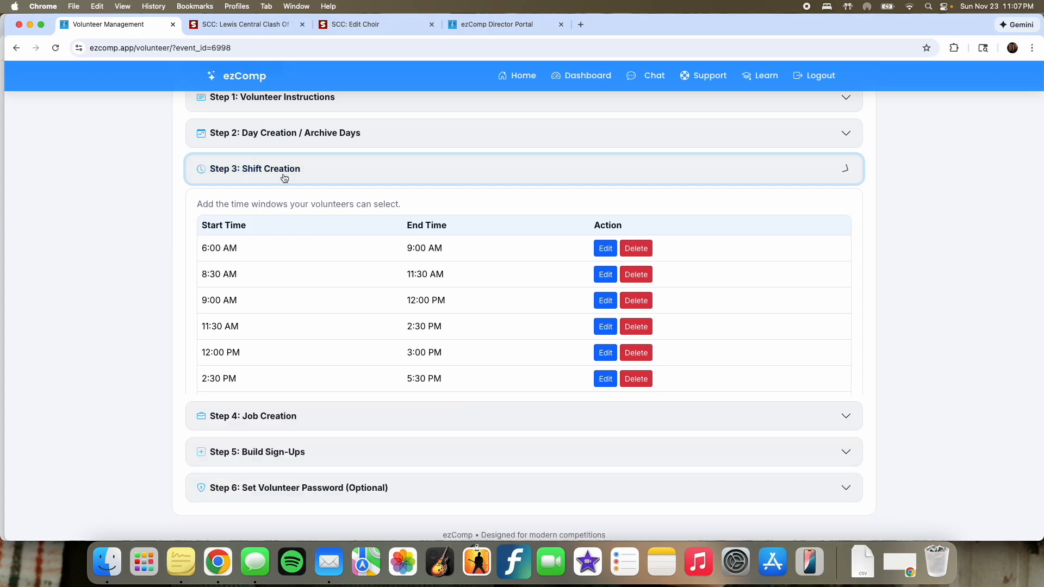
pyautogui.click(280, 389)
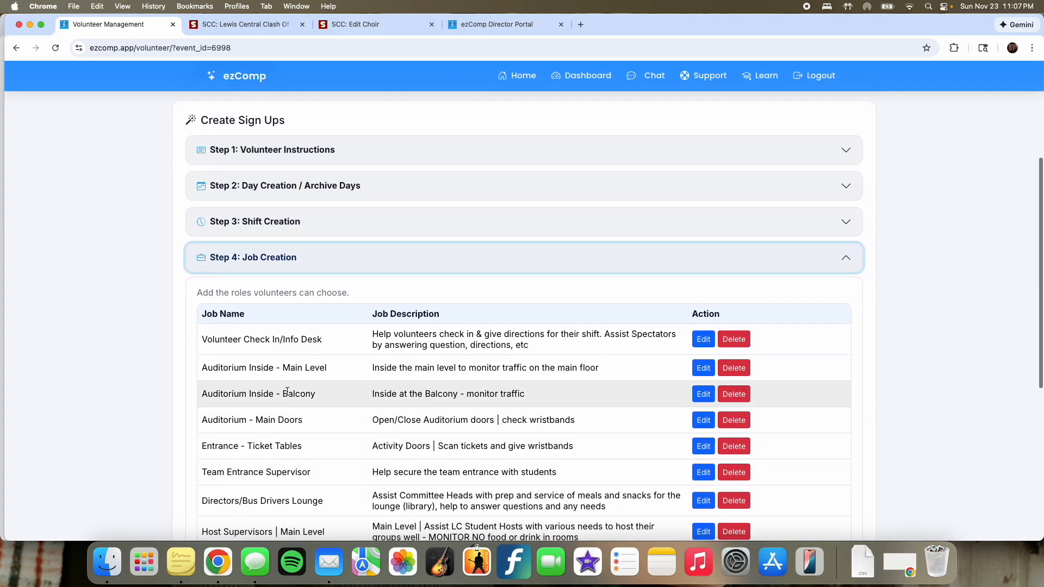
pyautogui.scroll(-3, 287, 392)
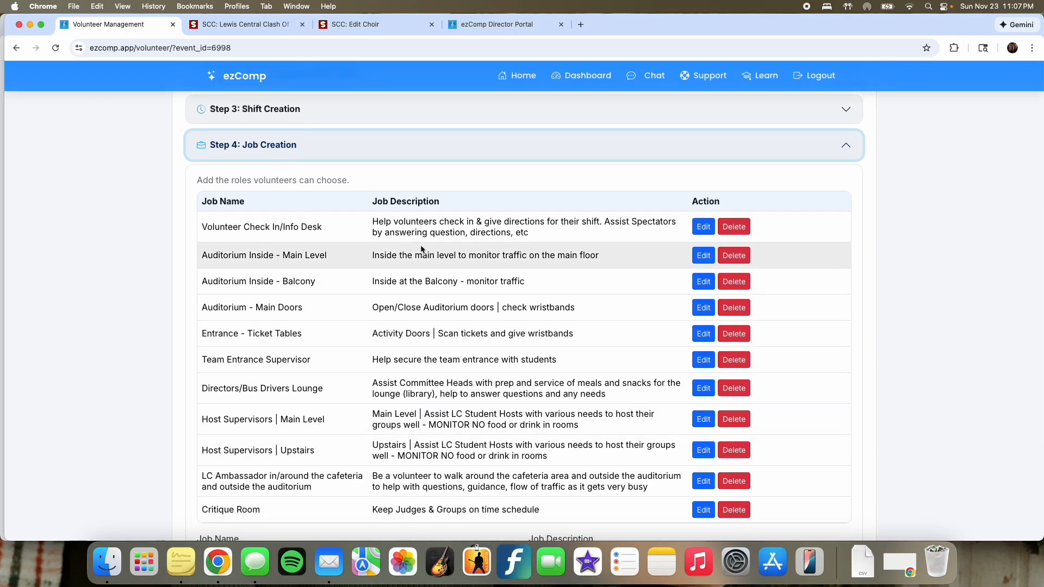
pyautogui.scroll(-4, 426, 347)
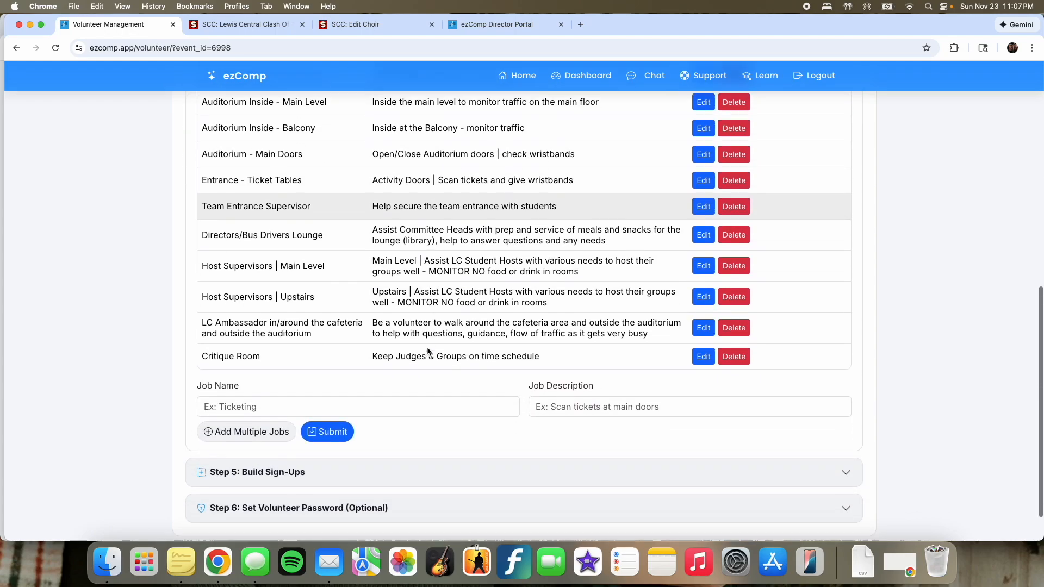
# Step: Create 2 sign-up slots for Auditorium - Main Doors on Friday, March 6th, 2026, for the 03:00 PM - 06:00 PM shift
pyautogui.click(288, 424)
pyautogui.click(264, 347)
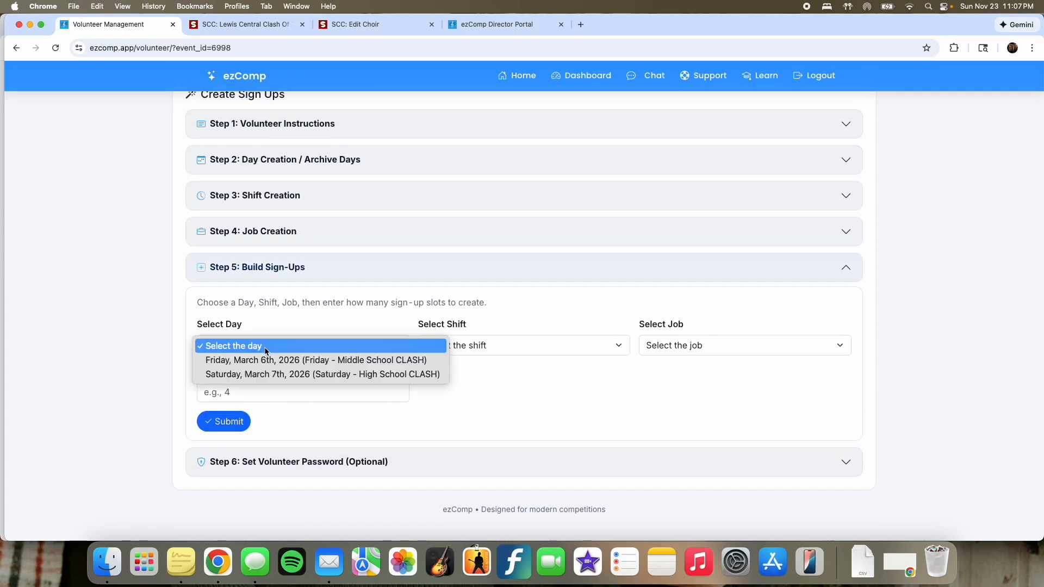
pyautogui.click(267, 363)
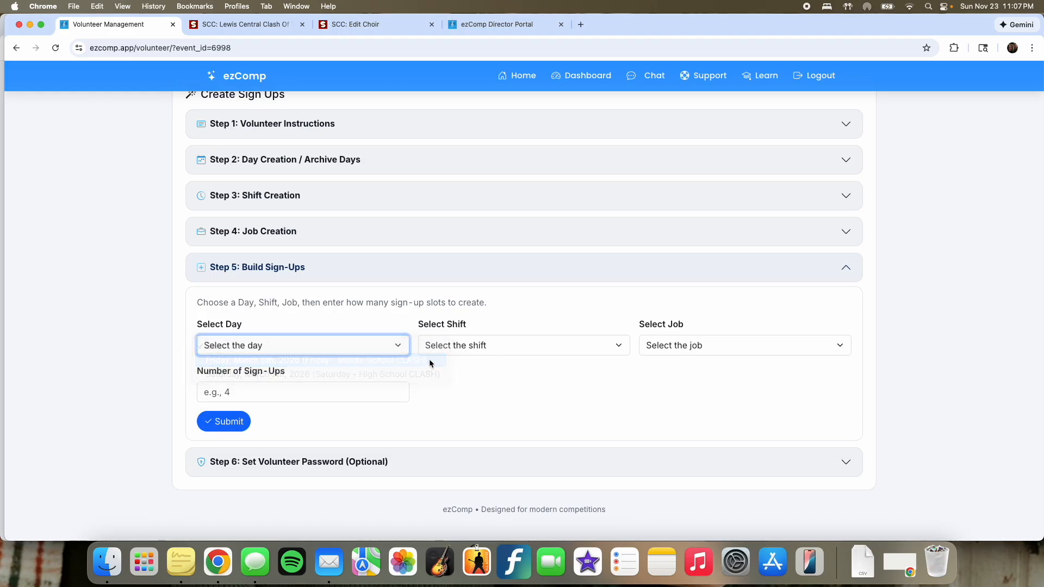
pyautogui.click(459, 346)
pyautogui.click(521, 442)
pyautogui.click(703, 346)
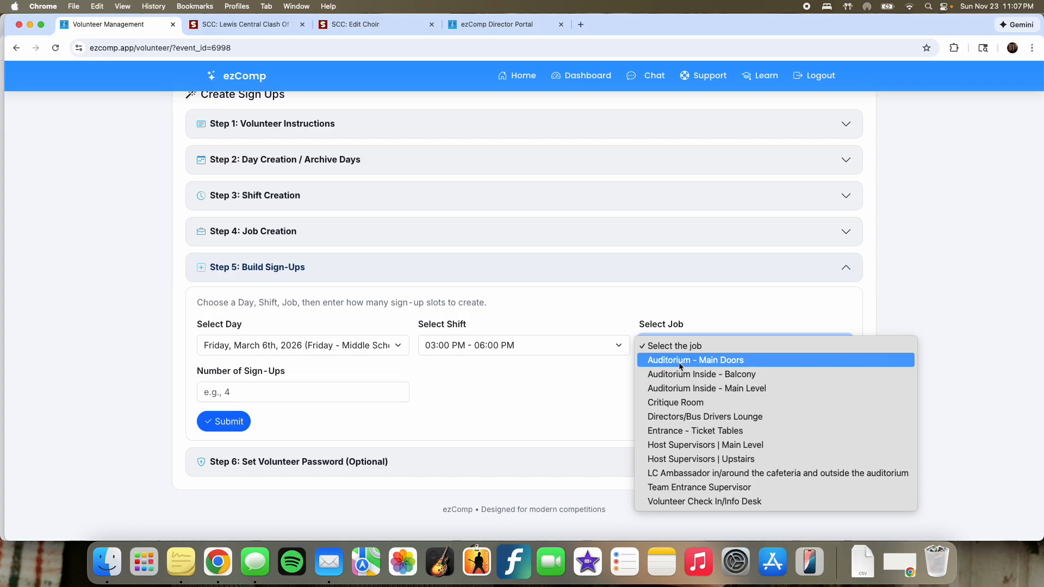
pyautogui.click(681, 361)
pyautogui.click(250, 388)
pyautogui.write('2')
pyautogui.click(460, 403)
pyautogui.click(233, 423)
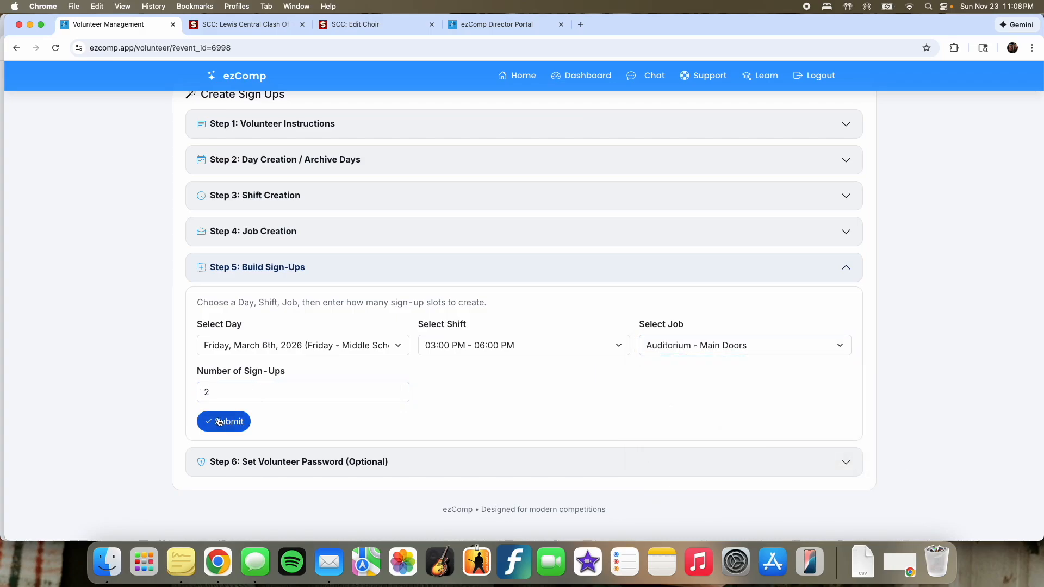
# Step: Review the optional Step 6 volunteer password setting and the Maintenance page's lists for editing volunteers and deleting sign-ups
pyautogui.click(442, 461)
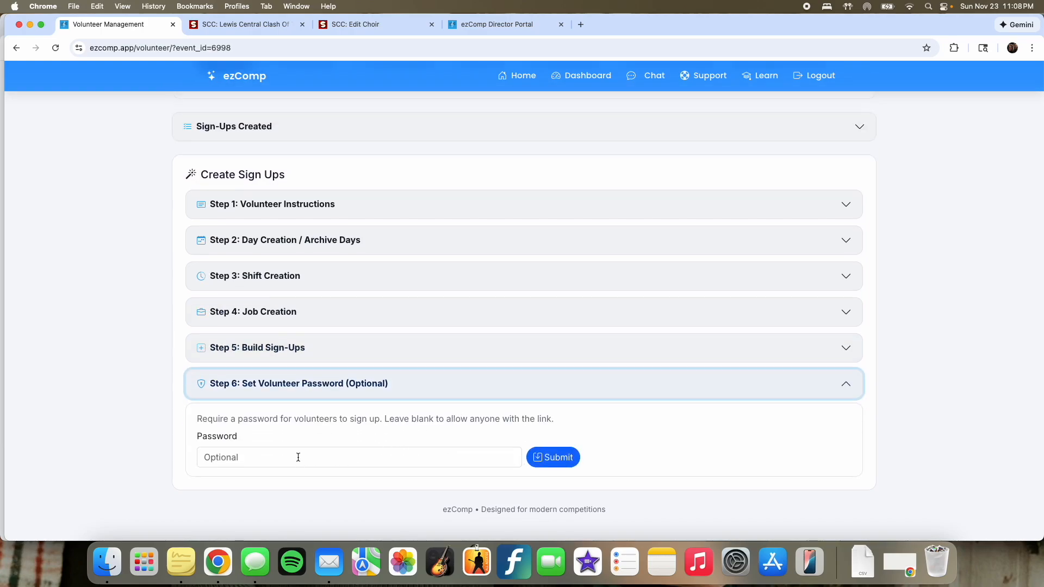
pyautogui.click(304, 390)
pyautogui.click(299, 139)
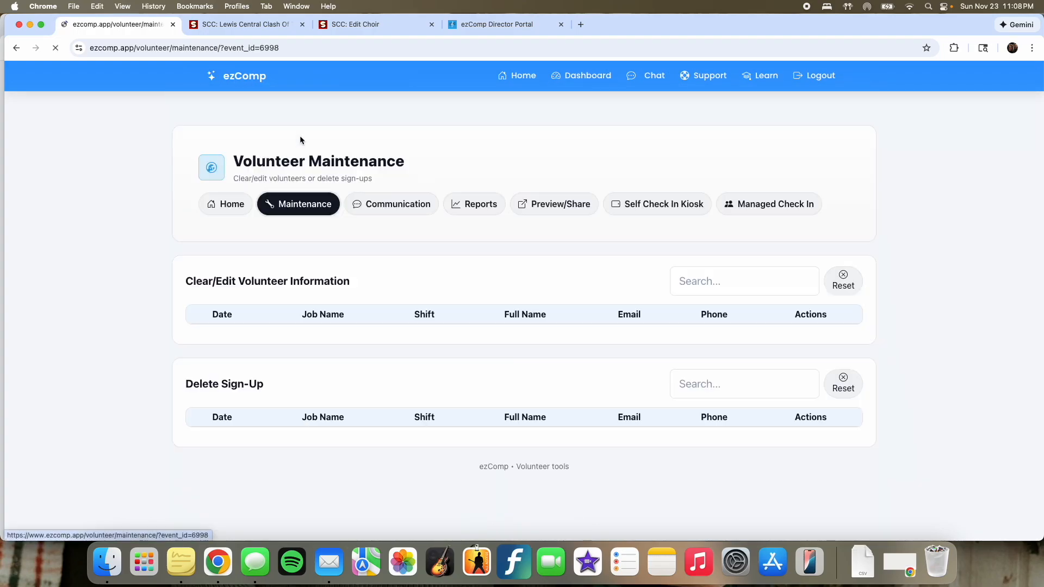
pyautogui.scroll(-5, 145, 285)
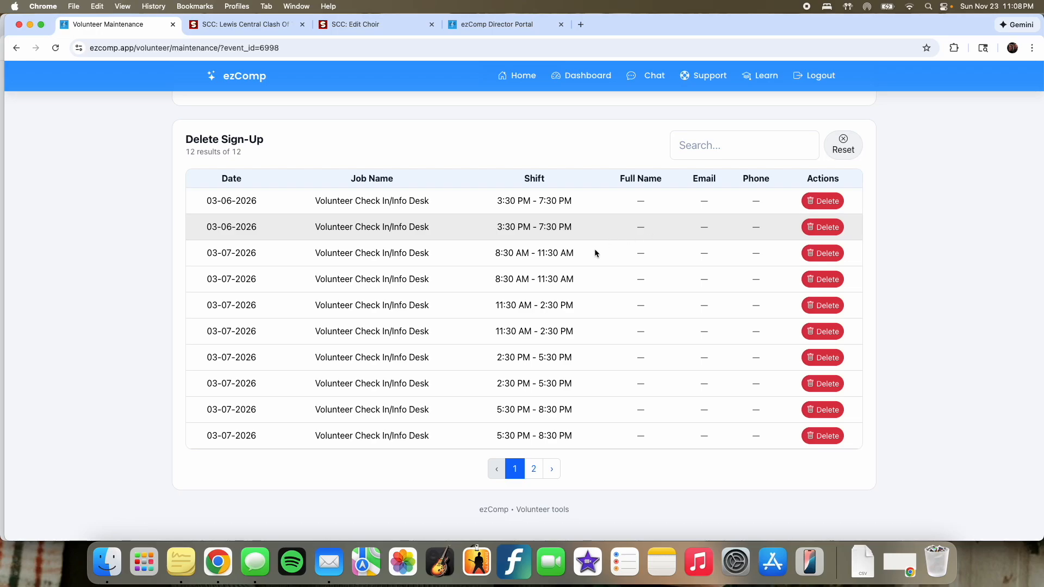
pyautogui.scroll(5, 595, 249)
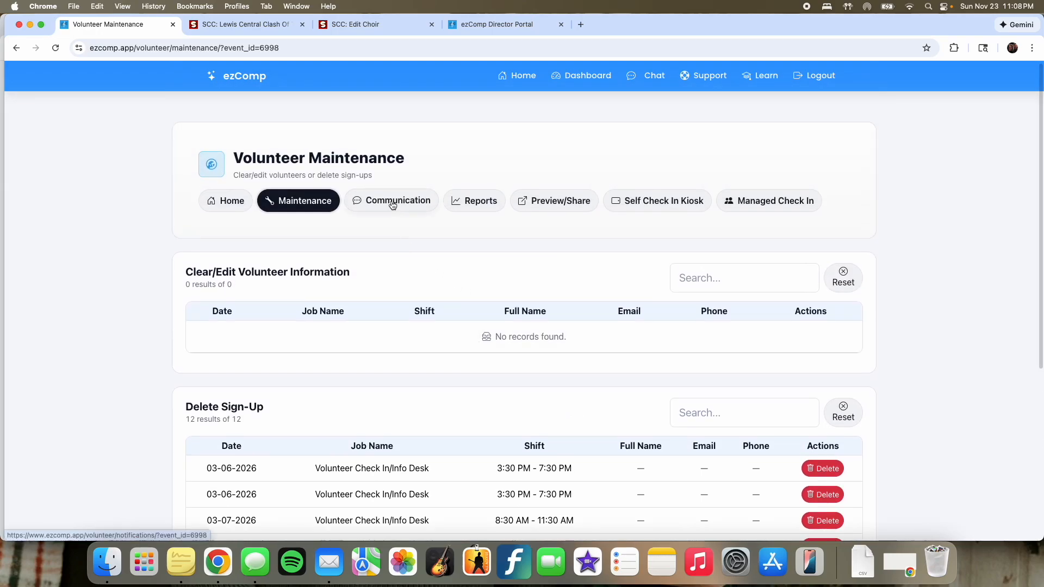
# Step: Open the volunteer Communication page and review the reminder email template and the jobs available to email
pyautogui.click(396, 201)
pyautogui.scroll(-1, 338, 312)
pyautogui.scroll(-3, 338, 311)
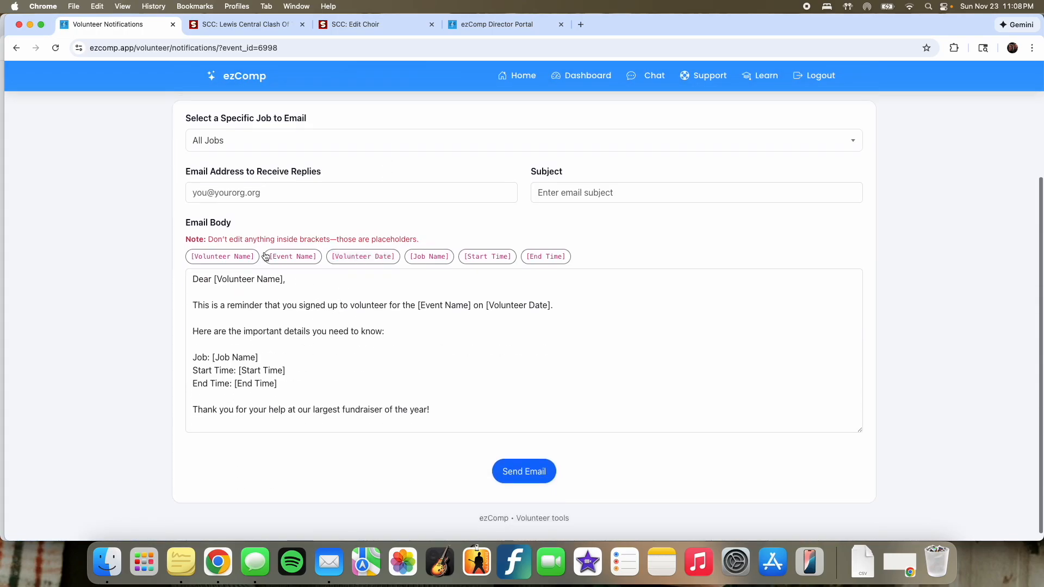
pyautogui.scroll(2, 301, 233)
pyautogui.click(266, 217)
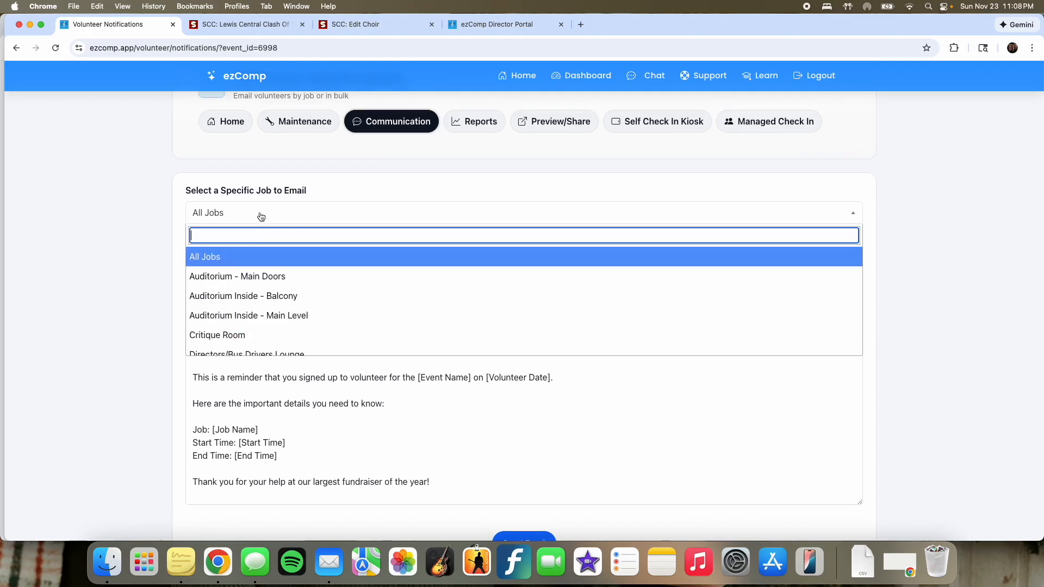
pyautogui.scroll(-3, 247, 343)
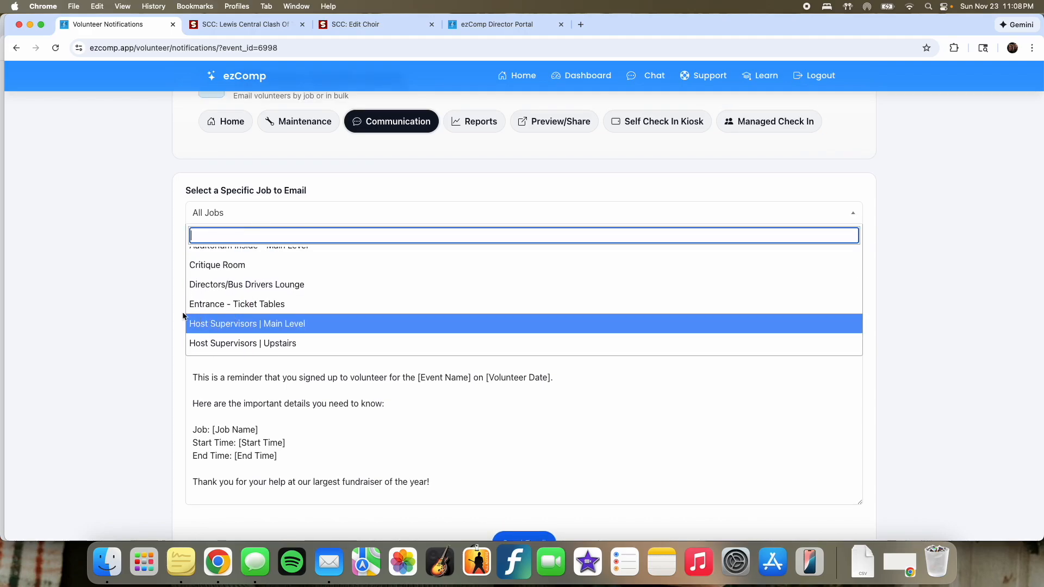
pyautogui.click(133, 298)
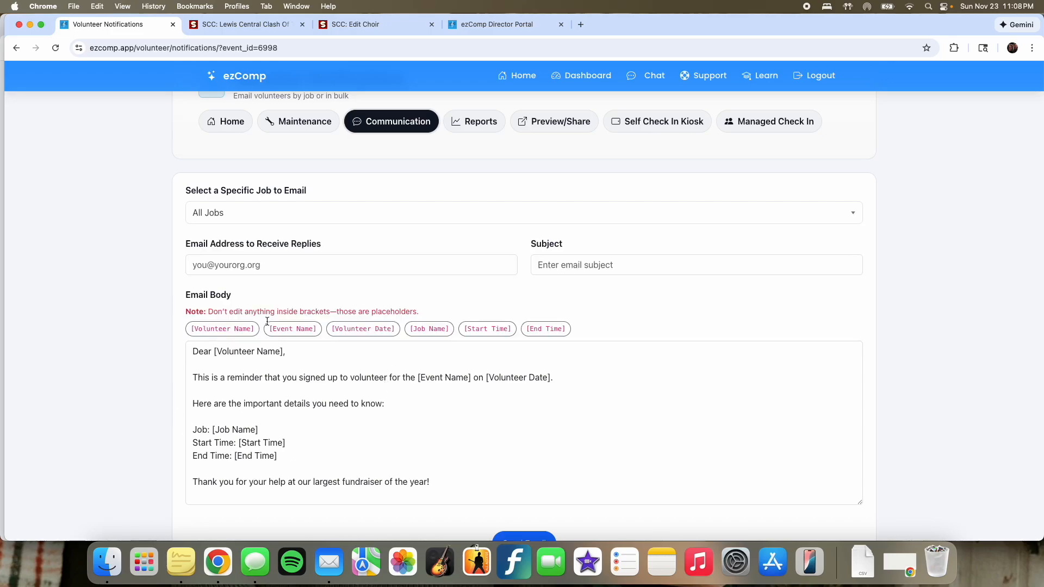
# Step: Open the volunteer Reports page and review the current sign-ups and sign-up statistics
pyautogui.click(474, 123)
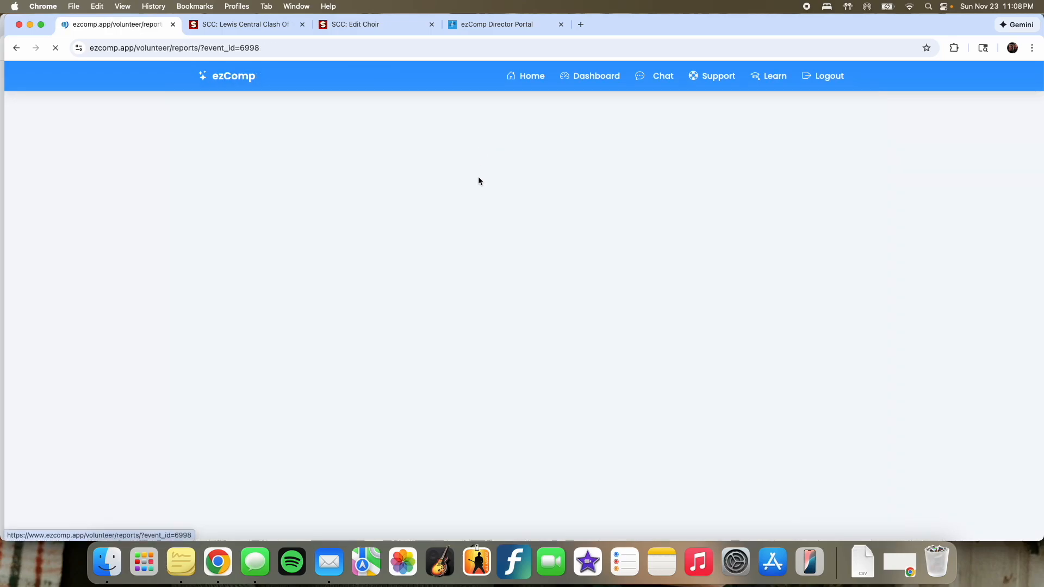
pyautogui.scroll(-5, 325, 382)
pyautogui.scroll(-2, 325, 383)
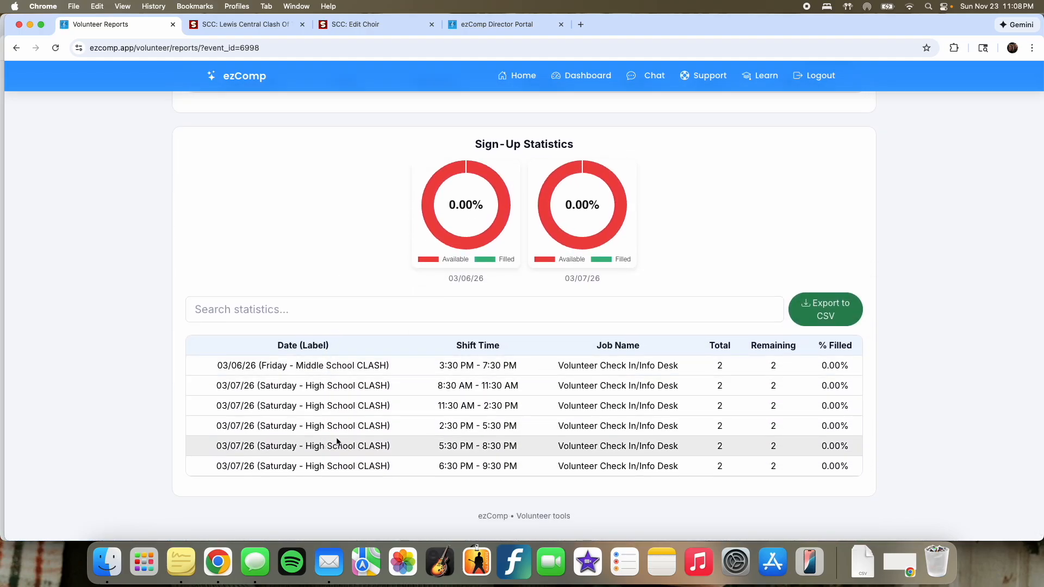
pyautogui.scroll(4, 337, 438)
pyautogui.scroll(2, 337, 438)
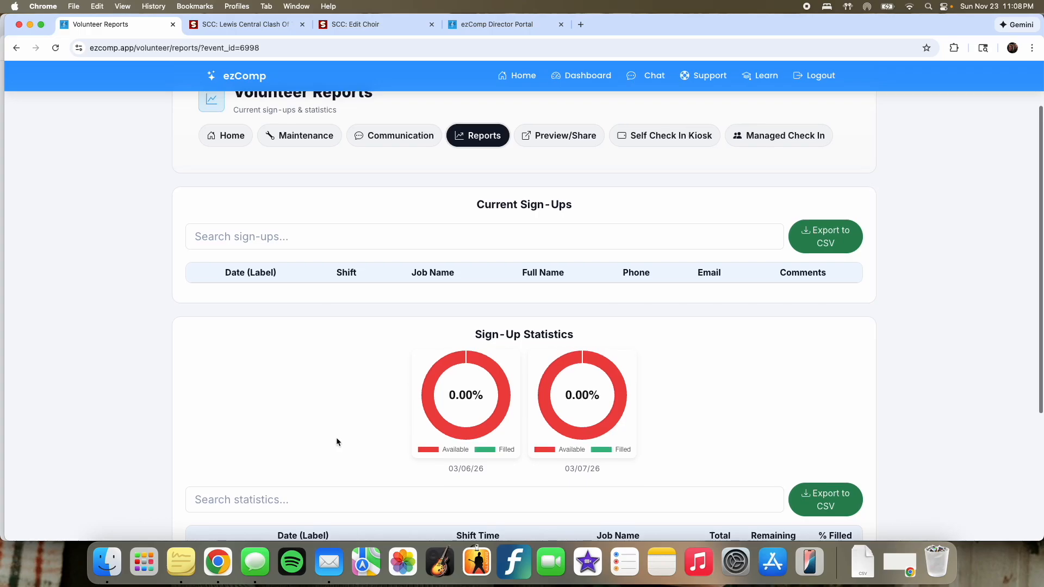
# Step: Preview the public Volunteer Sign-Up page and inspect the Volunteer Check In/Info Desk sign-up form under Friday, March 6, 2026
pyautogui.click(547, 201)
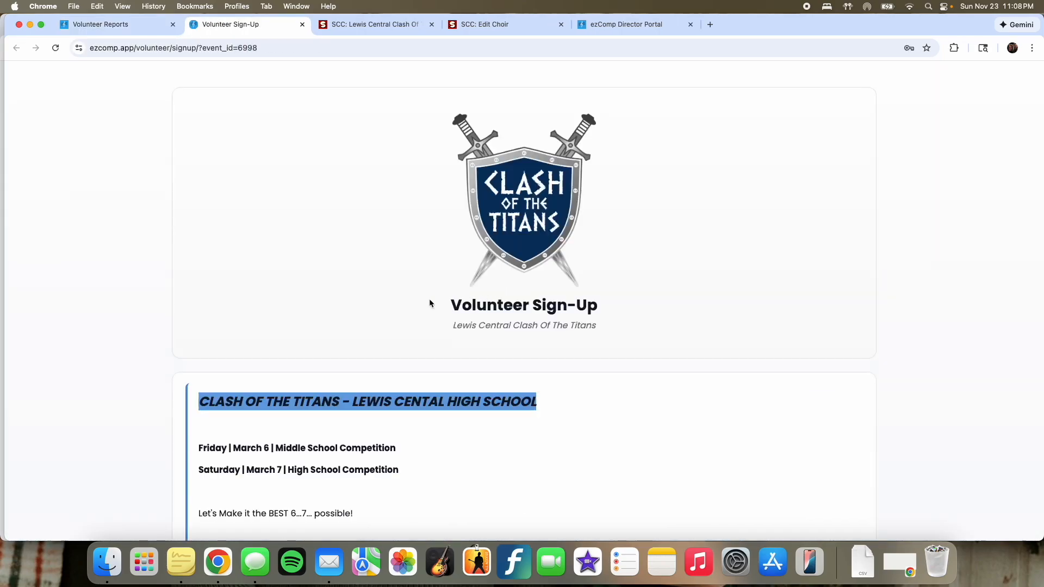
pyautogui.scroll(-5, 252, 328)
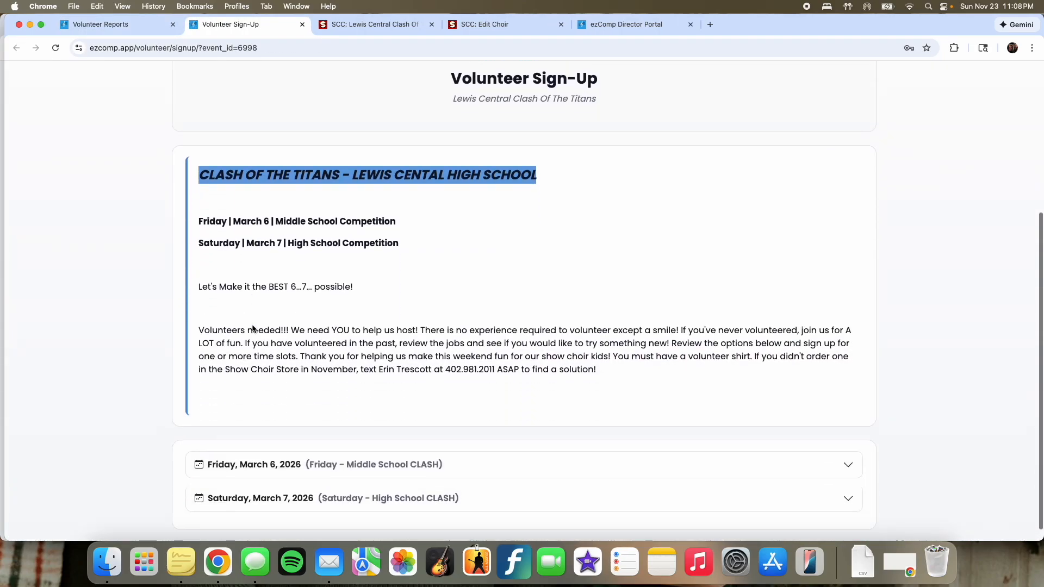
pyautogui.click(280, 451)
pyautogui.scroll(-2, 277, 443)
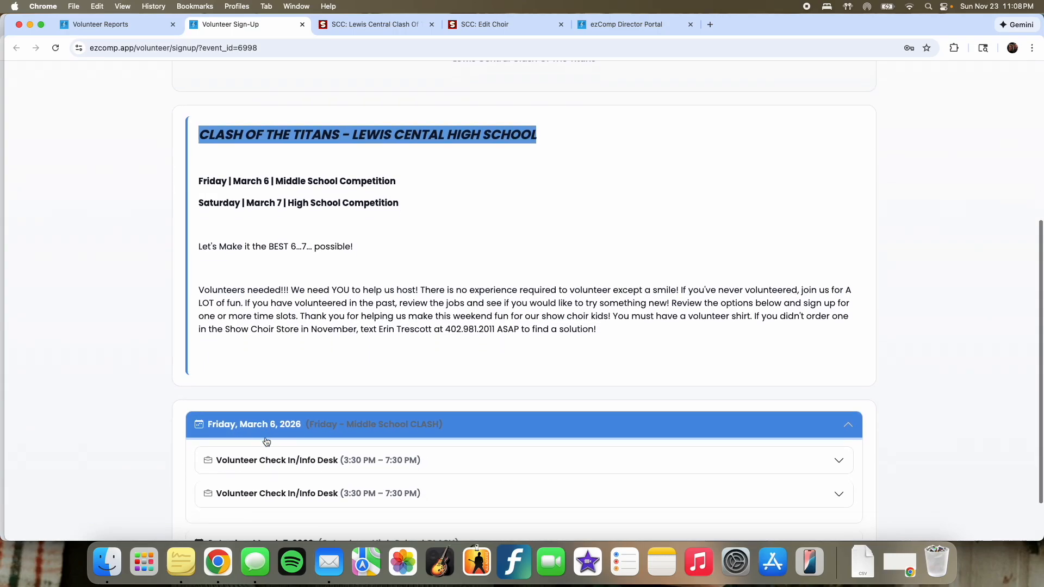
pyautogui.click(330, 401)
pyautogui.scroll(-1, 329, 400)
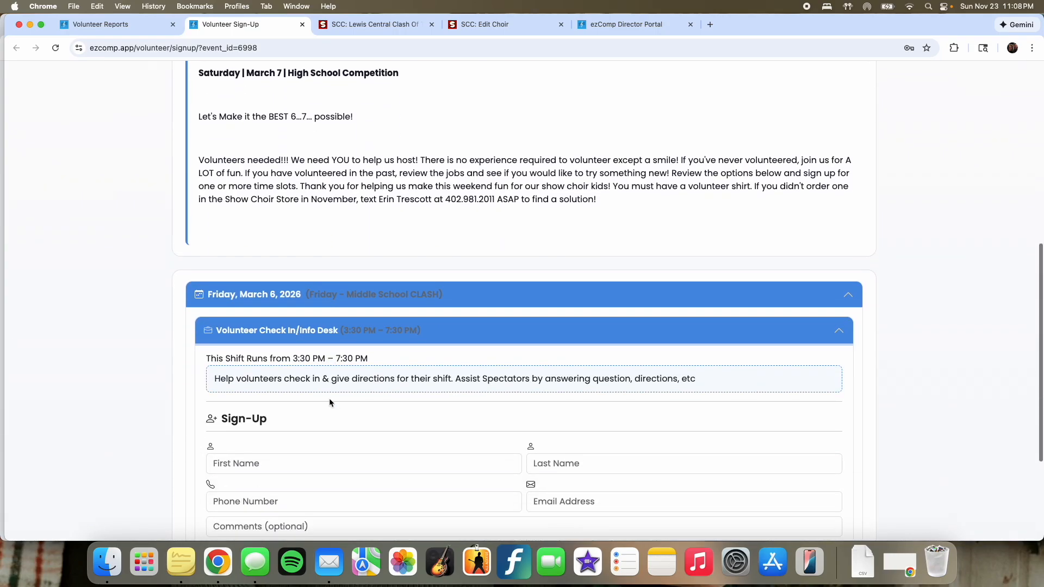
pyautogui.scroll(-4, 335, 442)
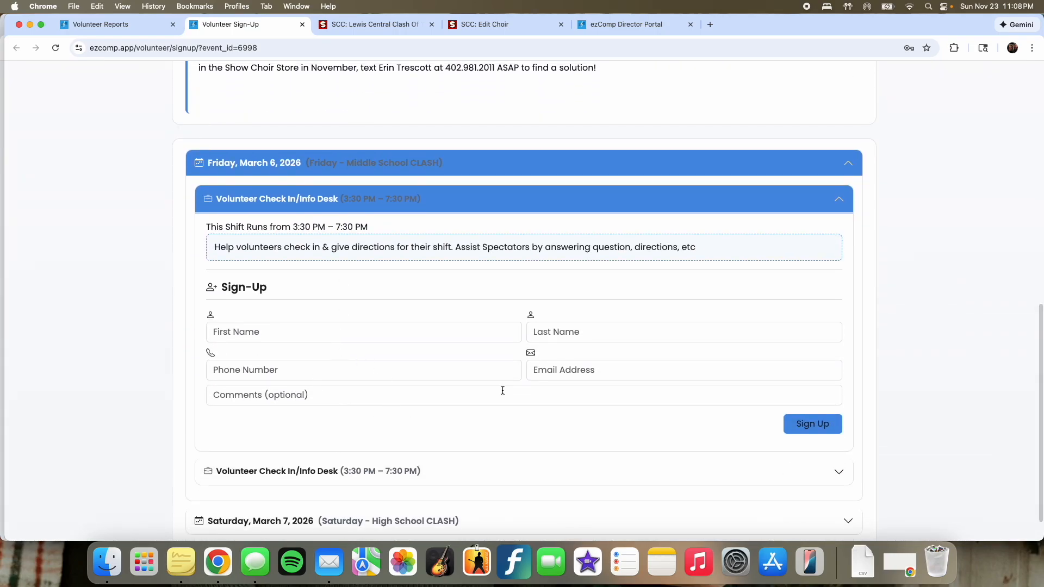
pyautogui.scroll(12, 479, 319)
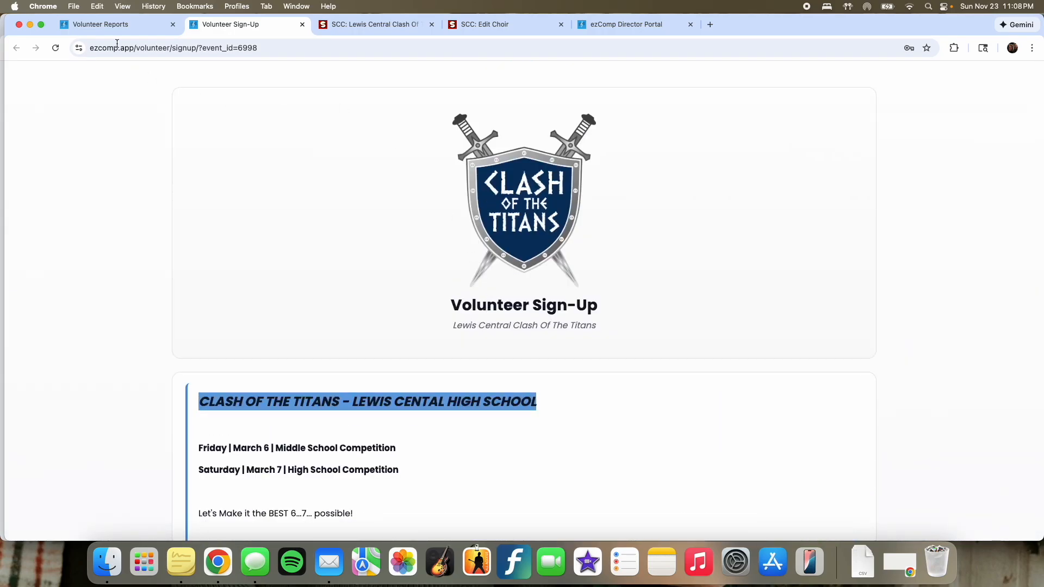
# Step: Return to the volunteer tools and view the Self Check In Kiosk and Managed Check In pages
pyautogui.click(112, 25)
pyautogui.click(650, 210)
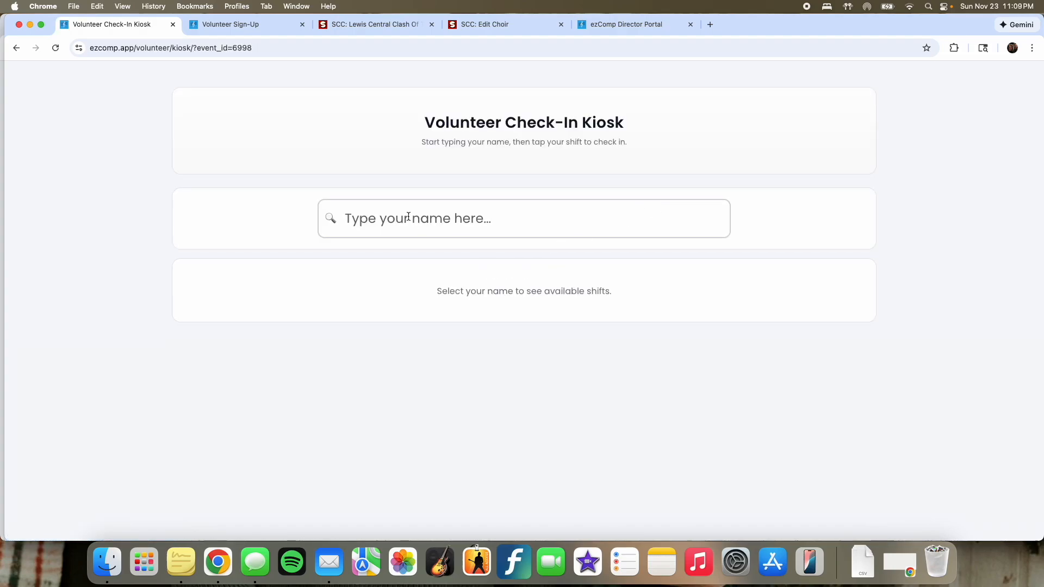
pyautogui.click(475, 203)
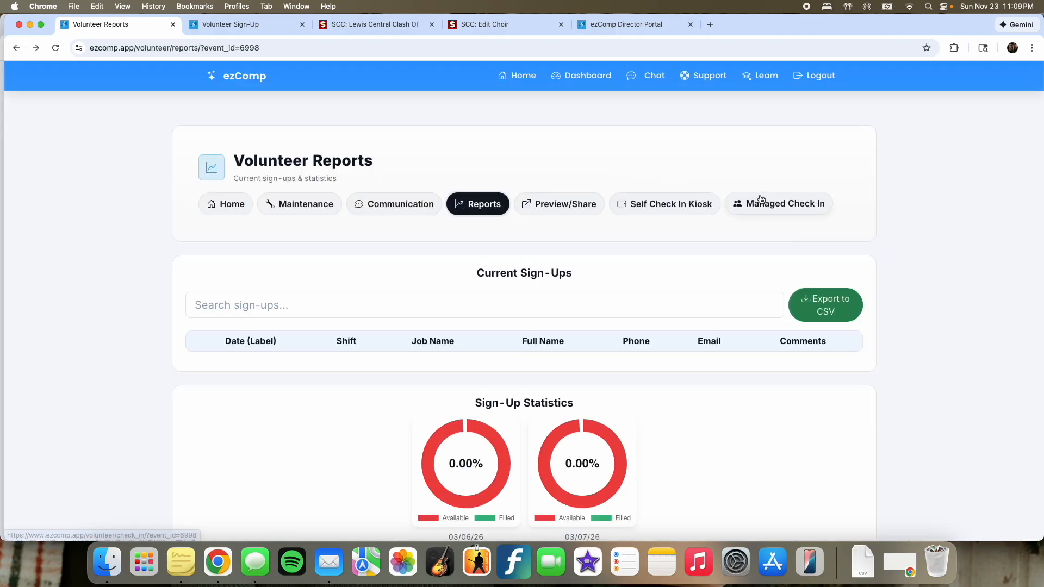
pyautogui.click(768, 209)
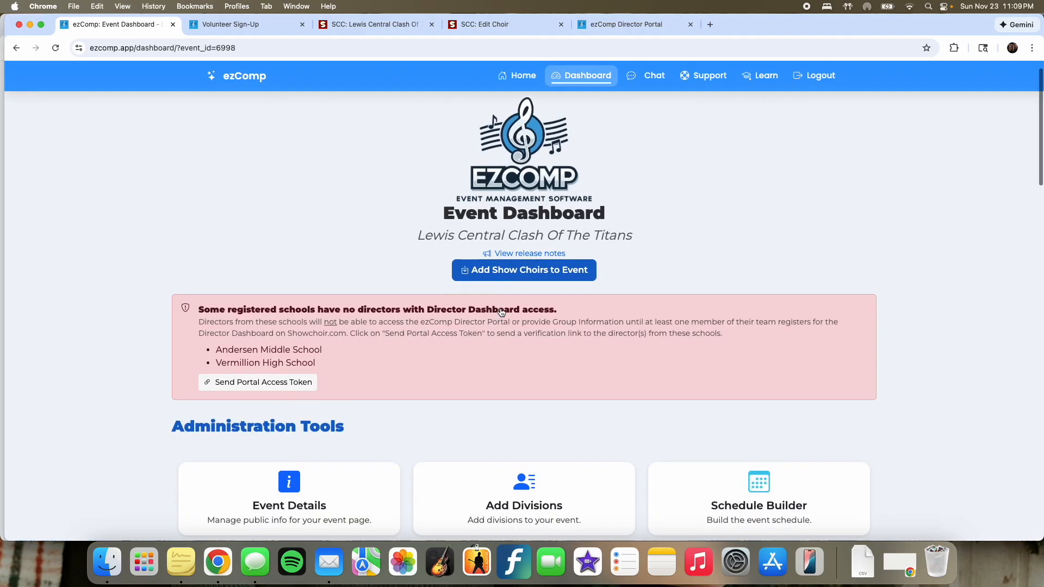
# Step: Open Student Management from the event dashboard and review the CSV import section and the All Students list
pyautogui.scroll(-5, 566, 311)
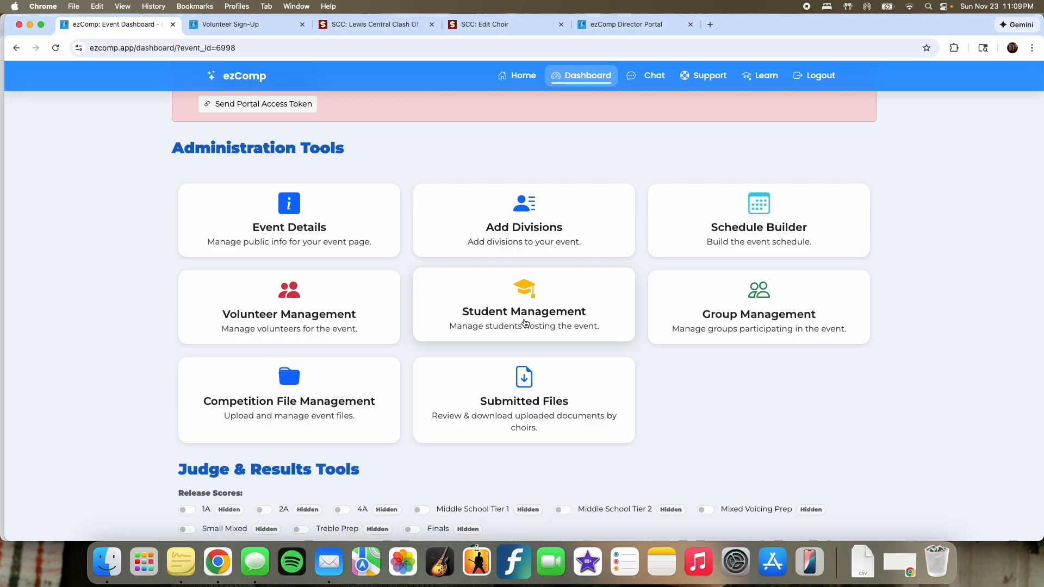
pyautogui.click(491, 293)
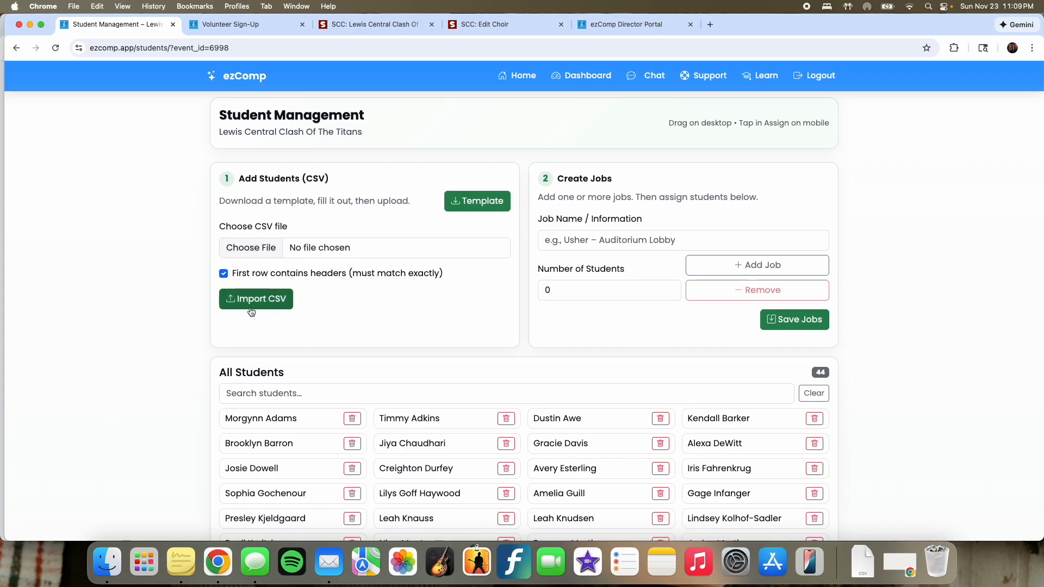
pyautogui.scroll(-1, 357, 337)
pyautogui.scroll(-3, 358, 337)
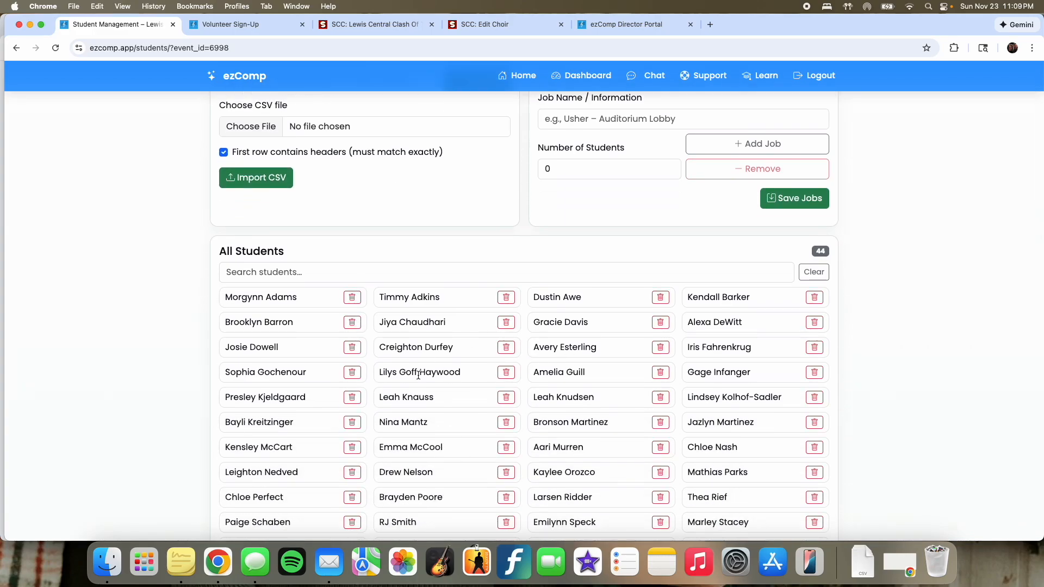
# Step: Create and save a student job named Warm Up Water for 2 students
pyautogui.scroll(5, 603, 400)
pyautogui.click(591, 254)
pyautogui.write('Warm Up Water')
pyautogui.click(569, 305)
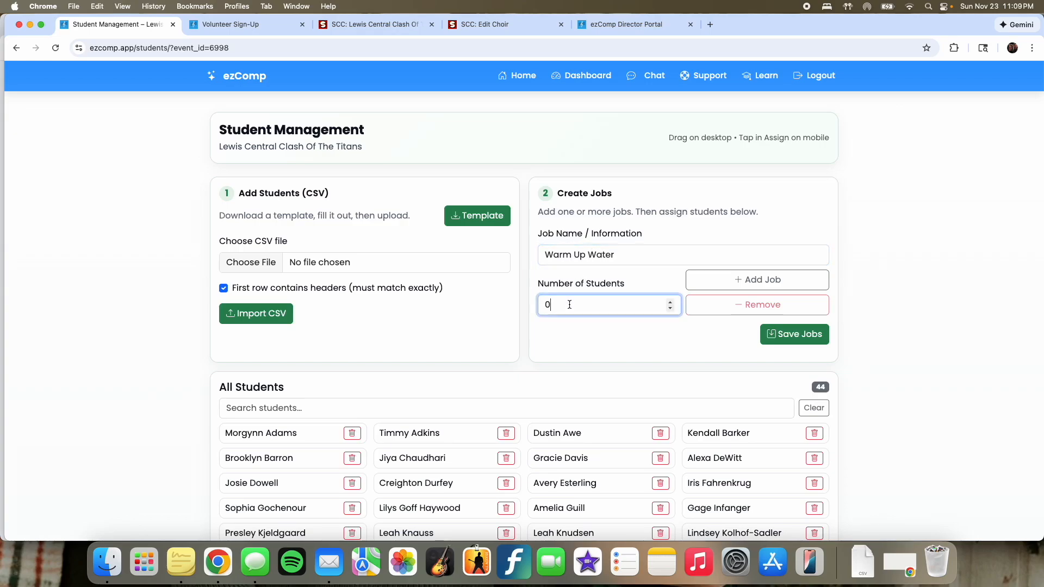
pyautogui.click(772, 333)
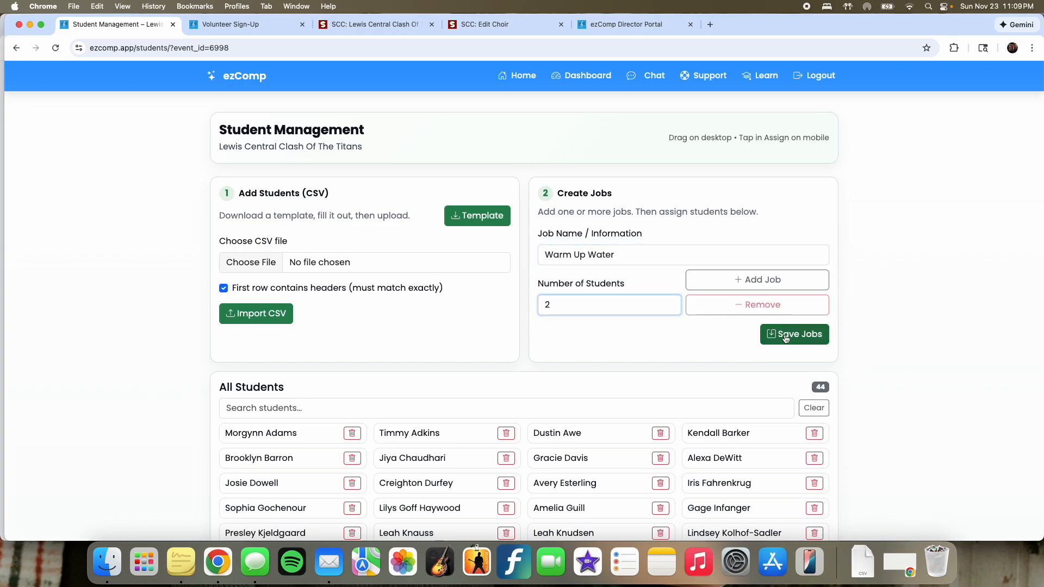
# Step: Assign one student from the unassigned list to the Judges Assistant - Morning job
pyautogui.scroll(-8, 616, 316)
pyautogui.scroll(-2, 600, 320)
pyautogui.scroll(-2, 305, 354)
pyautogui.scroll(-3, 643, 303)
pyautogui.scroll(-5, 644, 302)
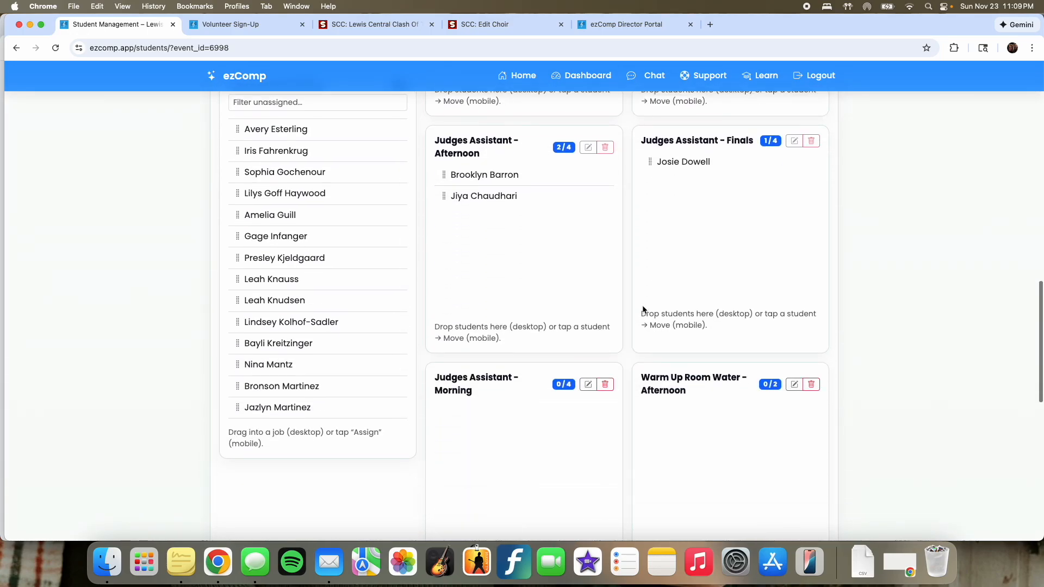
pyautogui.scroll(2, 265, 297)
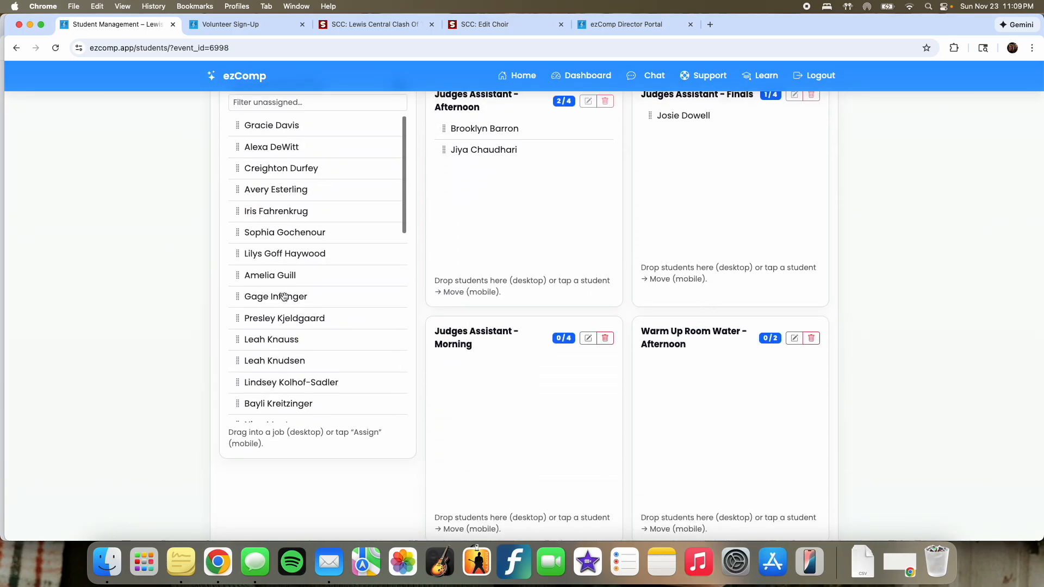
pyautogui.moveTo(276, 234); pyautogui.dragTo(479, 381)
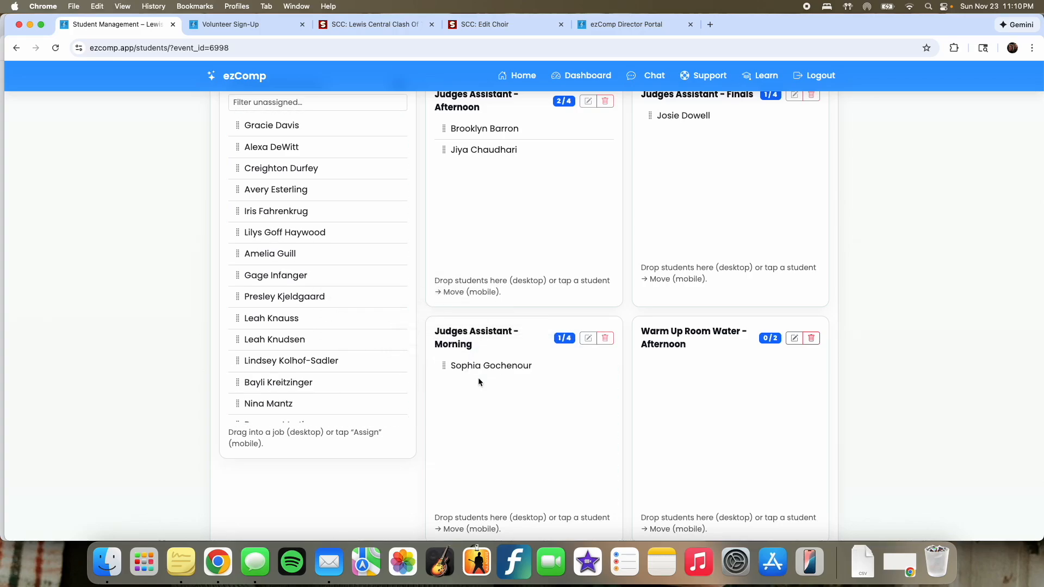
# Step: Return to the event dashboard and look through the Administration Tools and Judge & Results Tools sections
pyautogui.scroll(3, 286, 272)
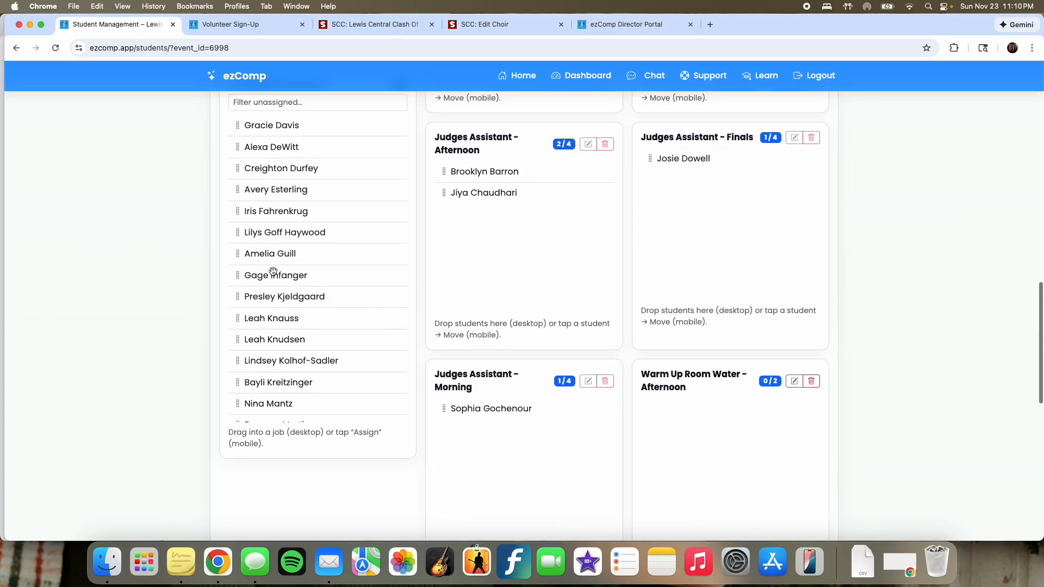
pyautogui.scroll(10, 128, 279)
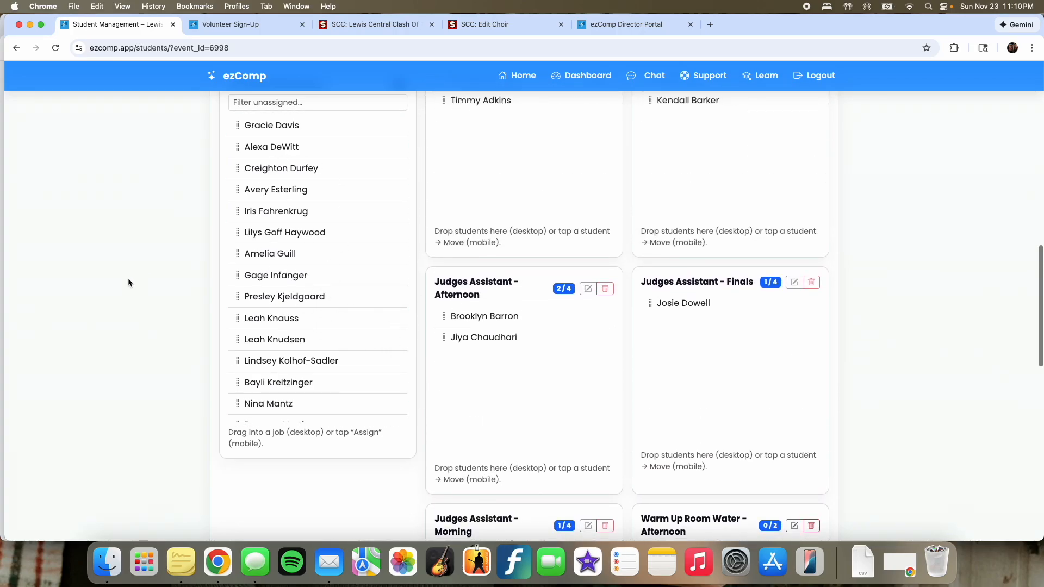
pyautogui.scroll(3, 128, 278)
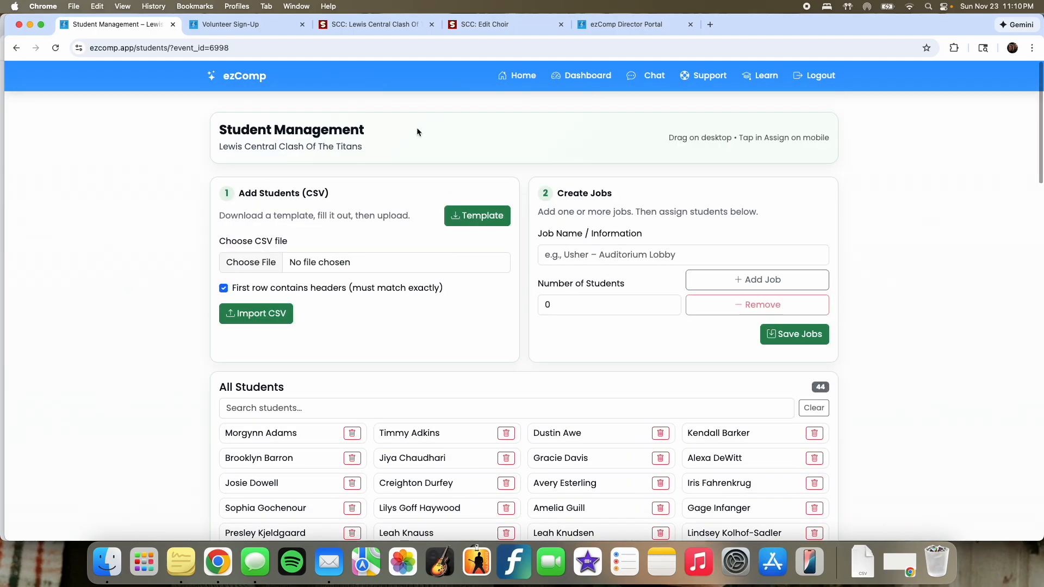
pyautogui.click(561, 80)
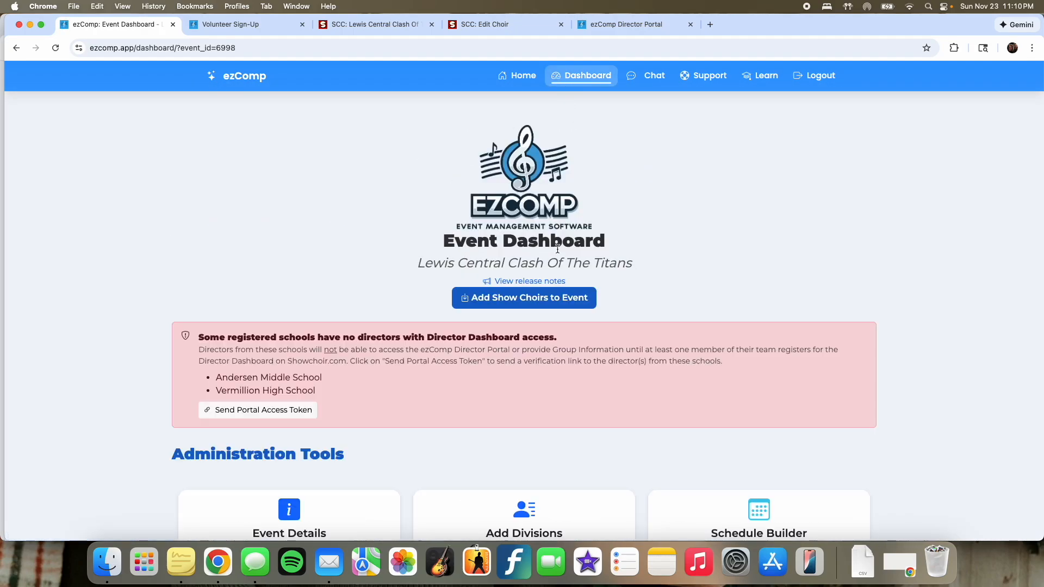
pyautogui.scroll(-10, 611, 326)
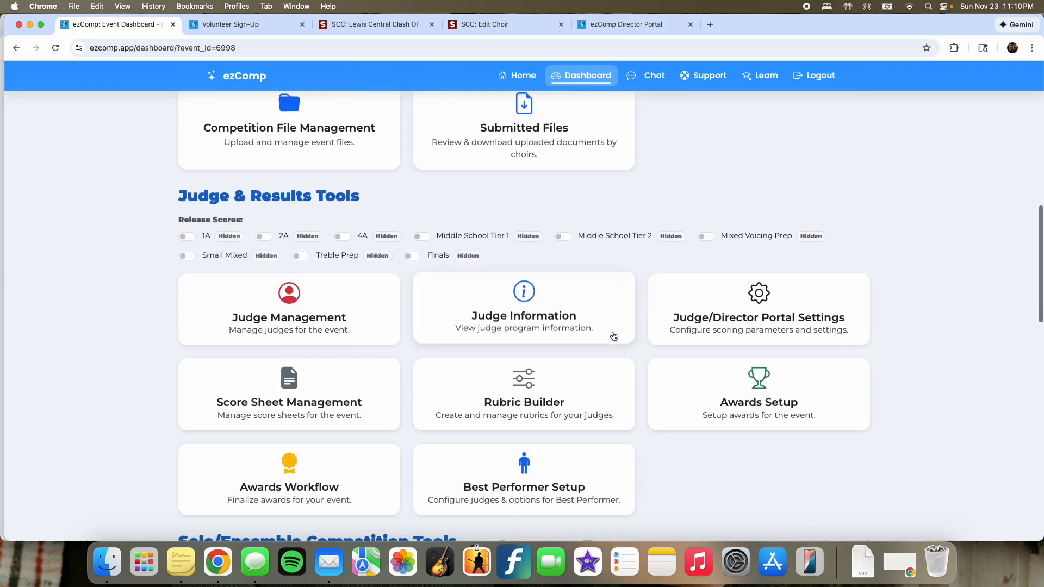
pyautogui.scroll(-4, 612, 338)
pyautogui.scroll(11, 612, 337)
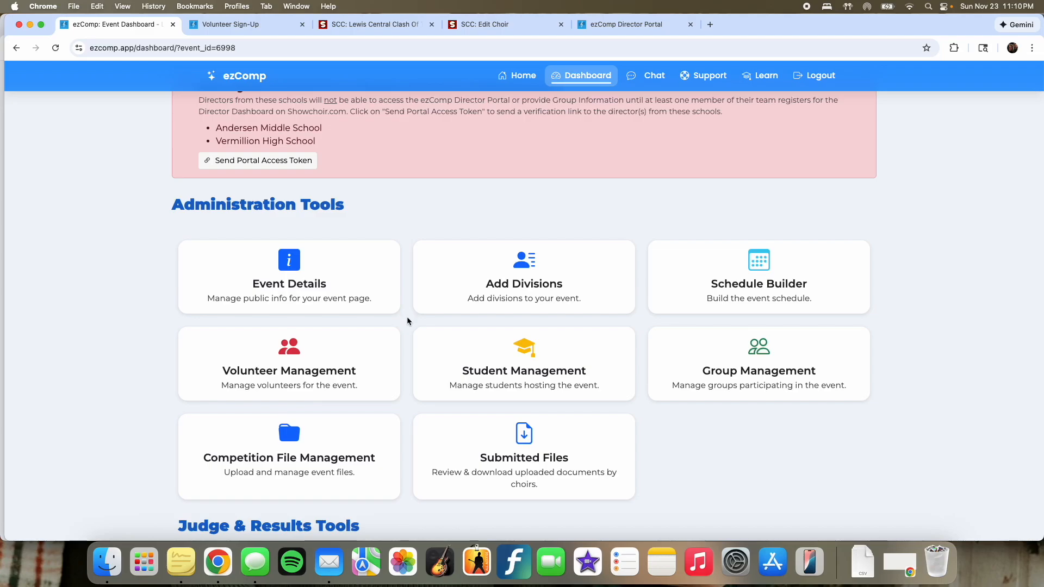
pyautogui.scroll(-8, 407, 320)
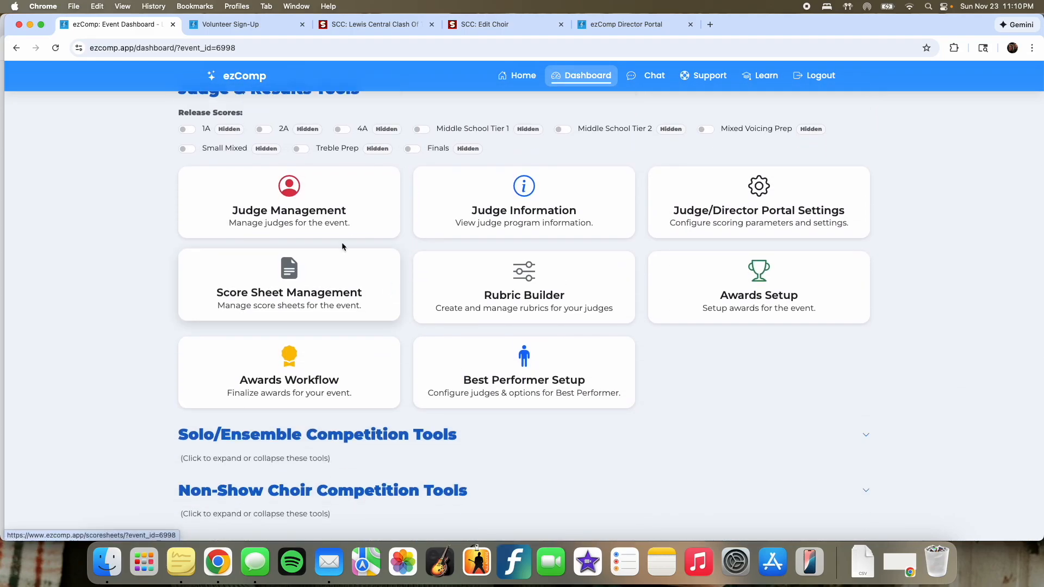
# Step: Open Judge Management from the event dashboard and view the list of judges assigned to the event
pyautogui.click(292, 207)
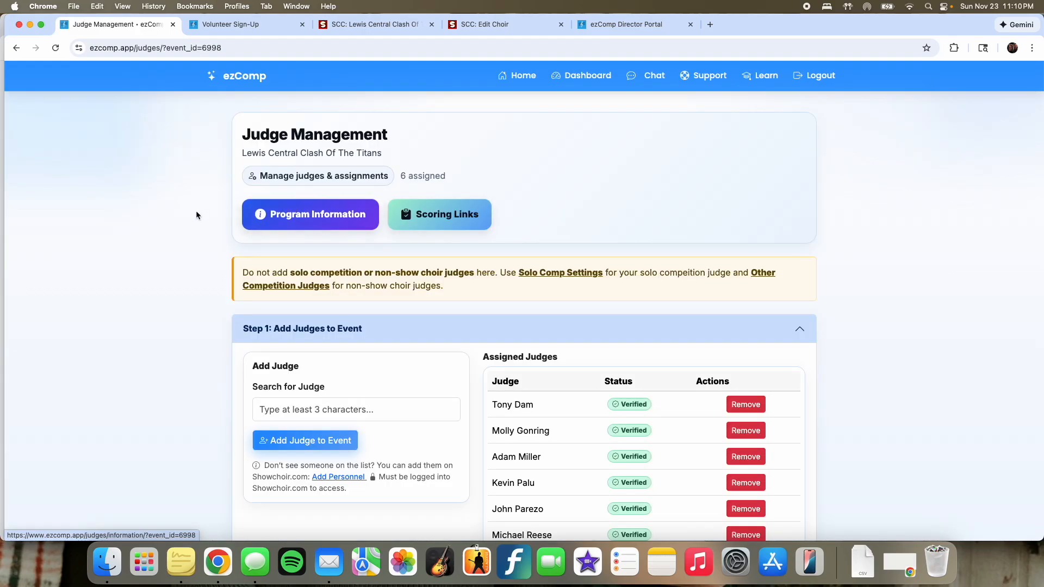
pyautogui.scroll(-3, 197, 215)
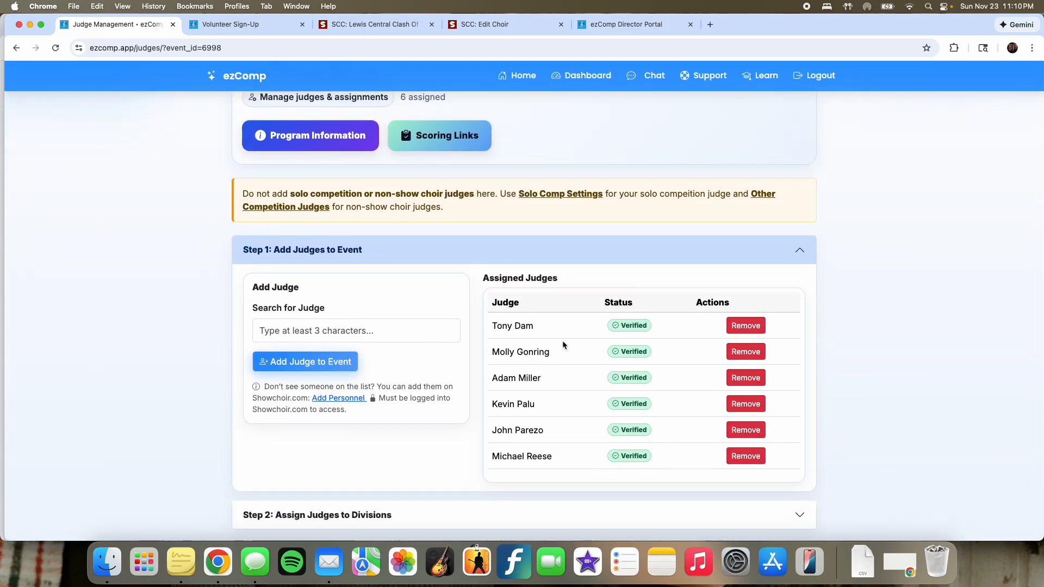
# Step: Search for a judge by name, add that judge to the event, and remove the same judge again
pyautogui.click(279, 332)
pyautogui.write('Sam Sch')
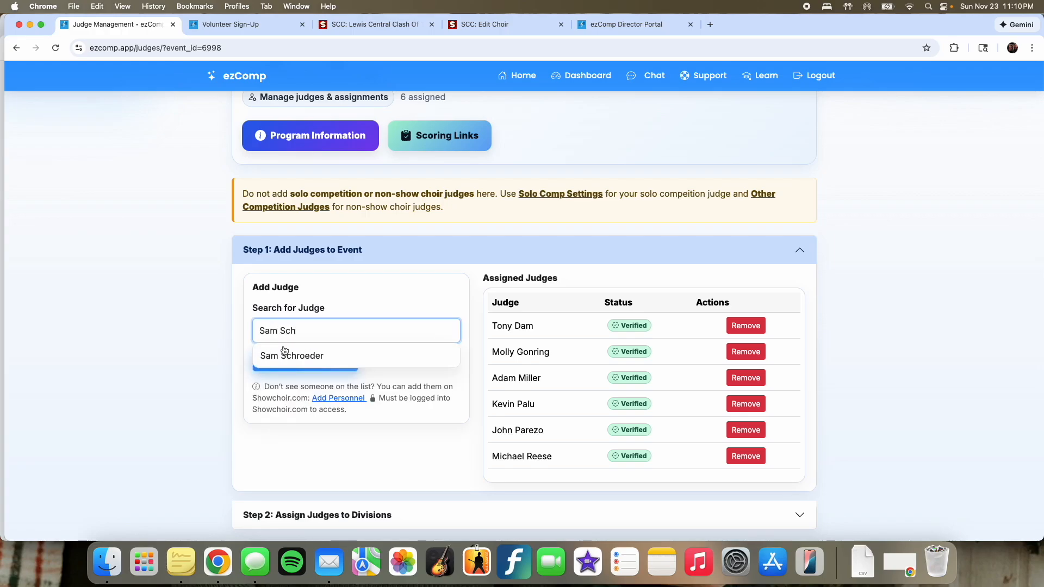
pyautogui.click(284, 352)
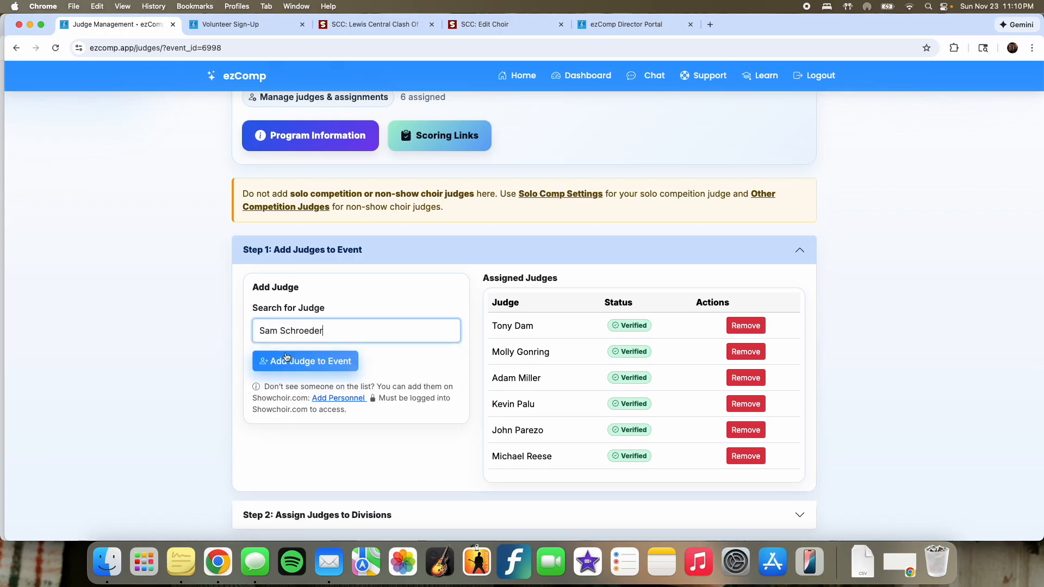
pyautogui.click(303, 365)
pyautogui.scroll(-6, 601, 506)
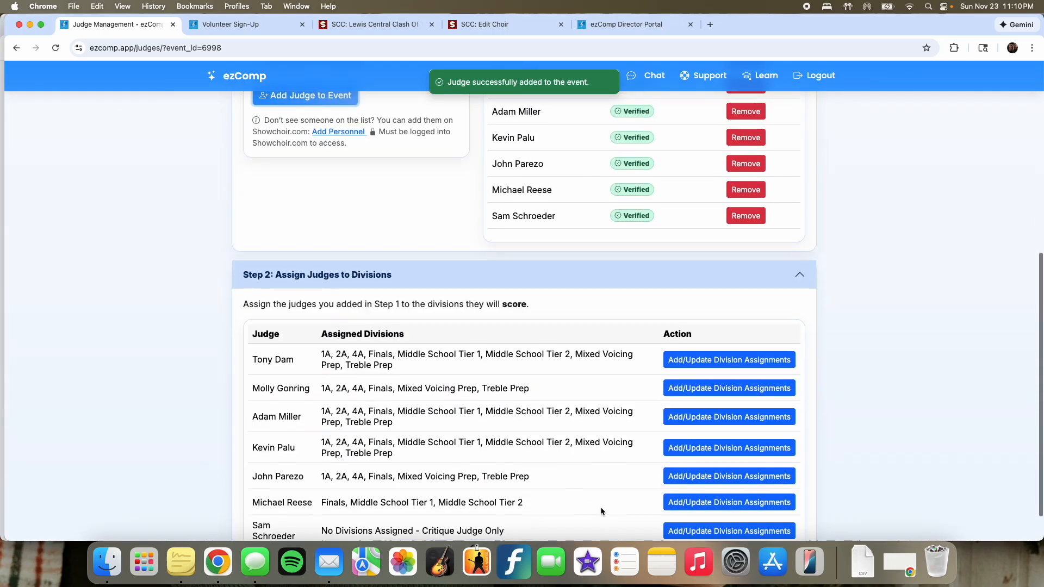
pyautogui.scroll(4, 641, 272)
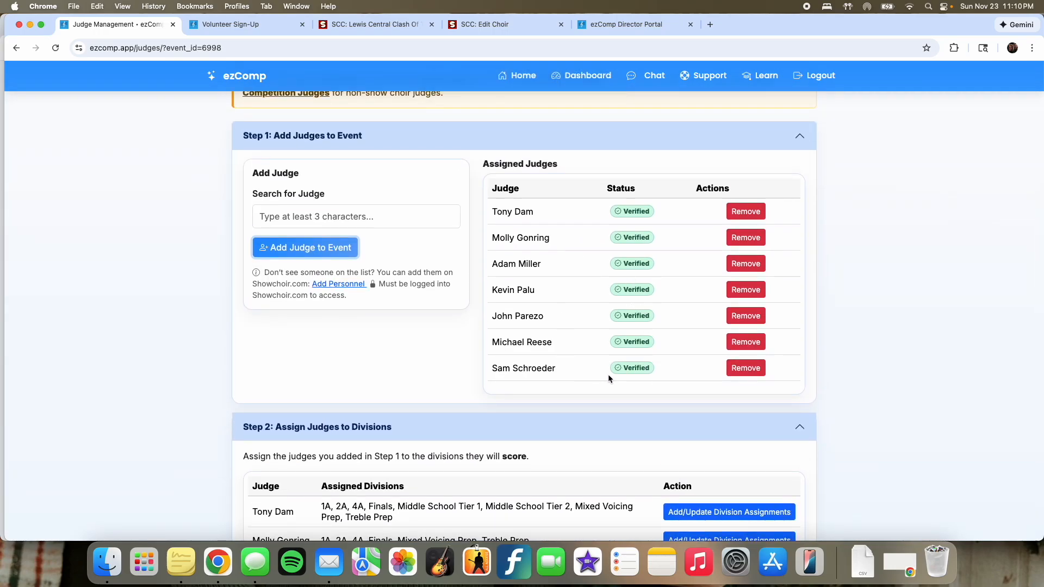
pyautogui.click(744, 370)
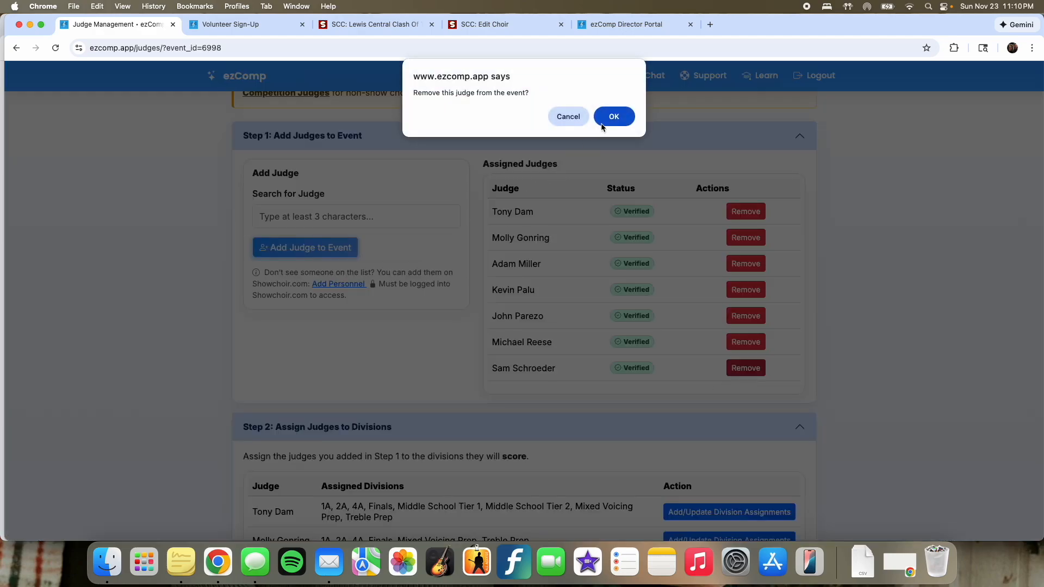
pyautogui.click(613, 117)
# Step: Add a different judge to the event through the judge search and remove that judge as well
pyautogui.click(302, 217)
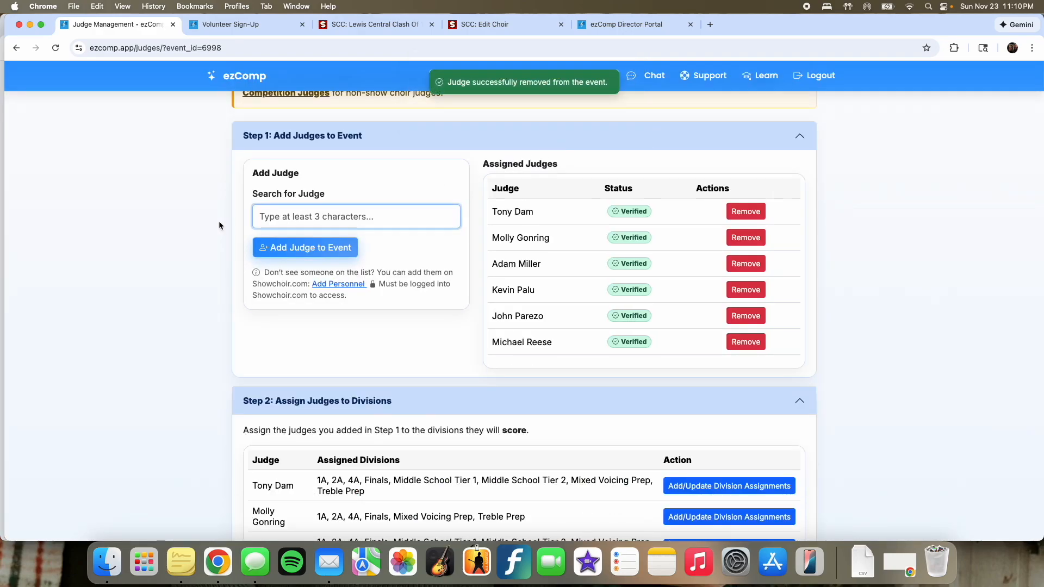
pyautogui.write('Caroline')
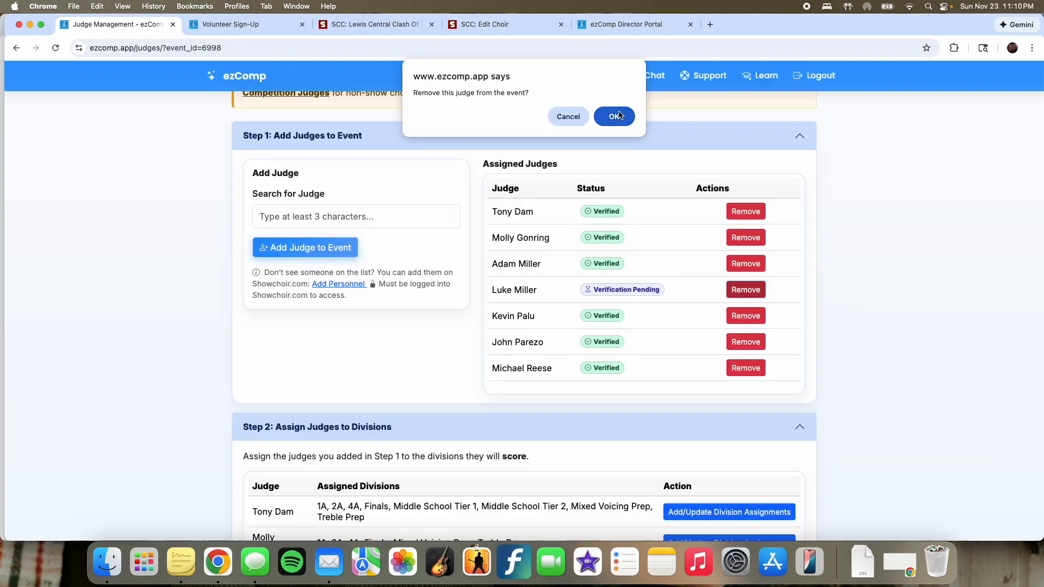
pyautogui.click(611, 115)
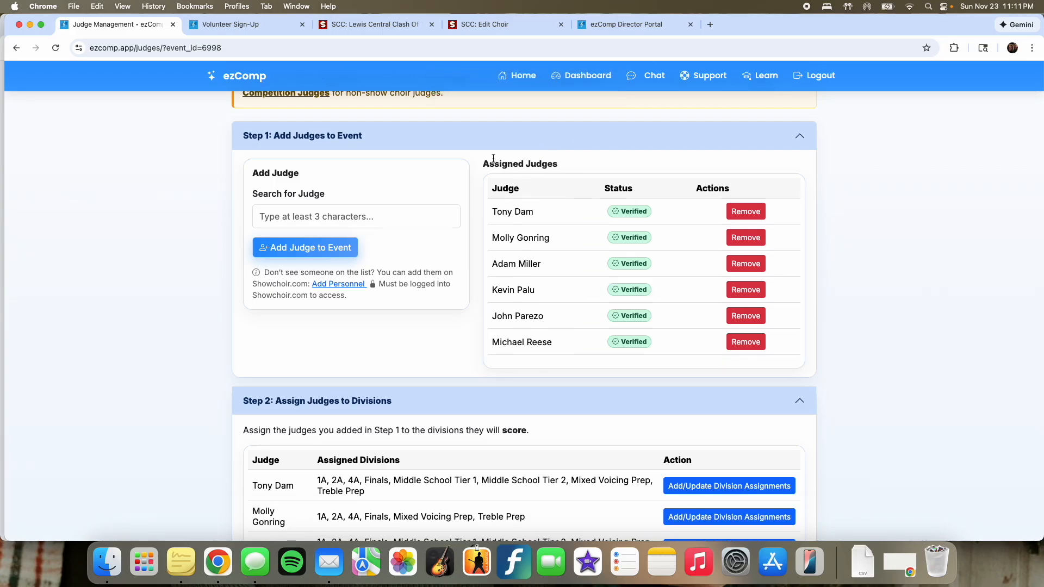
# Step: Review the judges' division assignments, including the third judge's selected divisions, and close that judge's assignments without saving
pyautogui.scroll(-5, 482, 161)
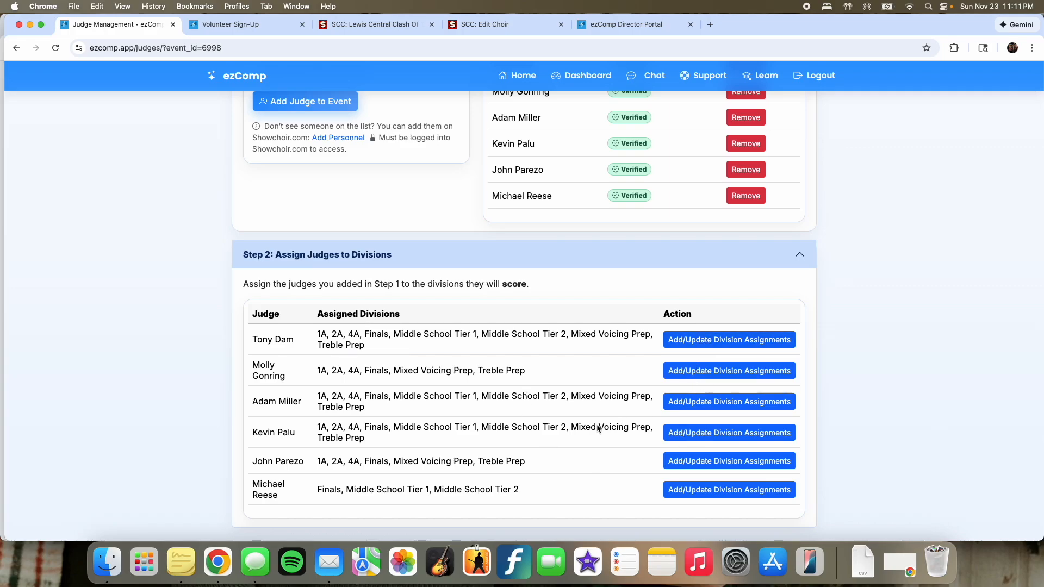
pyautogui.click(700, 401)
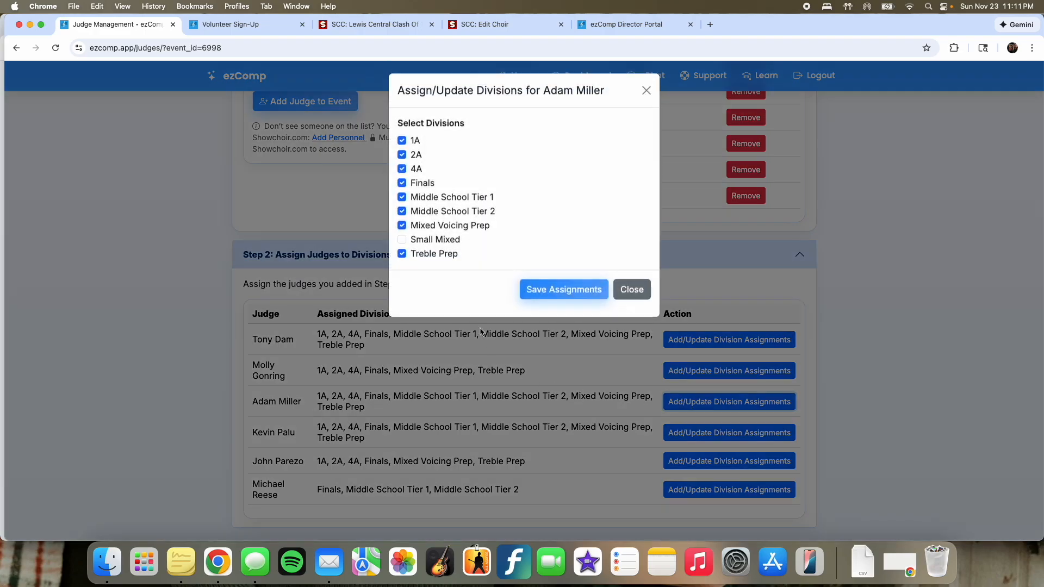
pyautogui.click(625, 294)
pyautogui.scroll(5, 423, 298)
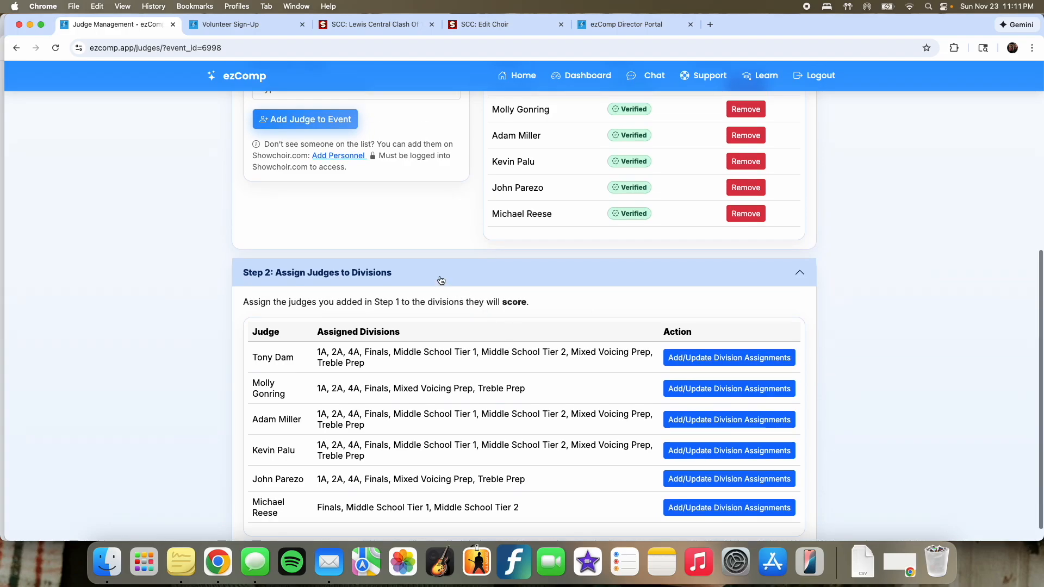
pyautogui.scroll(1, 423, 298)
# Step: Open the judges' Program Information and examine the fourth judge's biography, W-9 download, contact, address and preferences
pyautogui.click(322, 215)
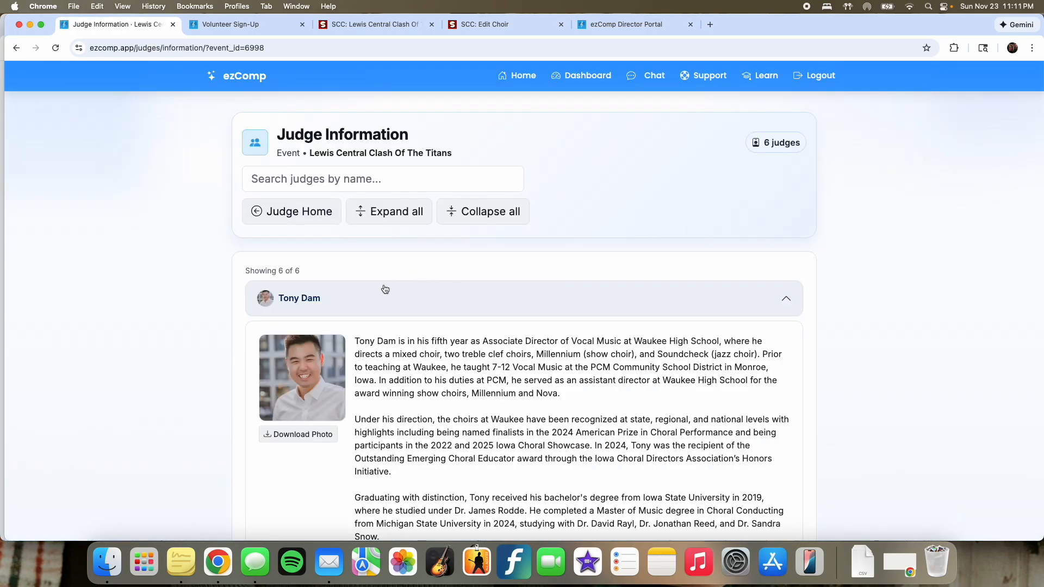
pyautogui.click(385, 291)
pyautogui.click(299, 417)
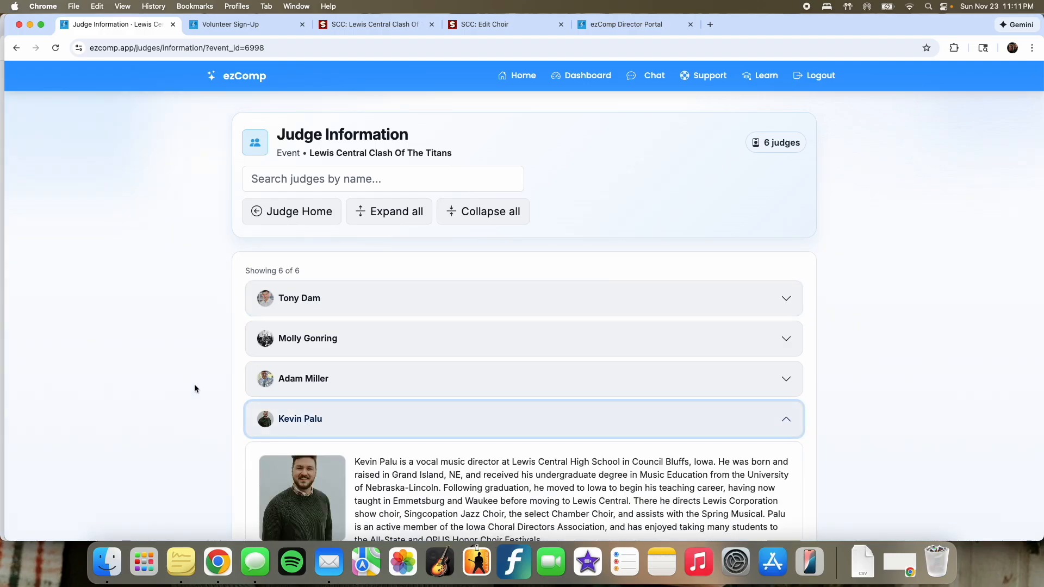
pyautogui.scroll(-5, 193, 384)
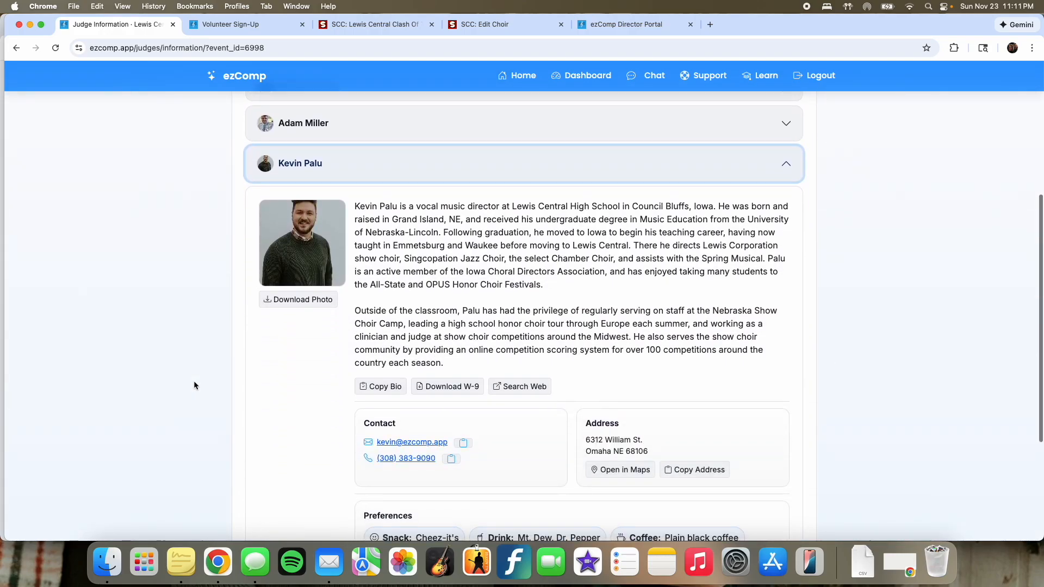
pyautogui.scroll(-2, 194, 385)
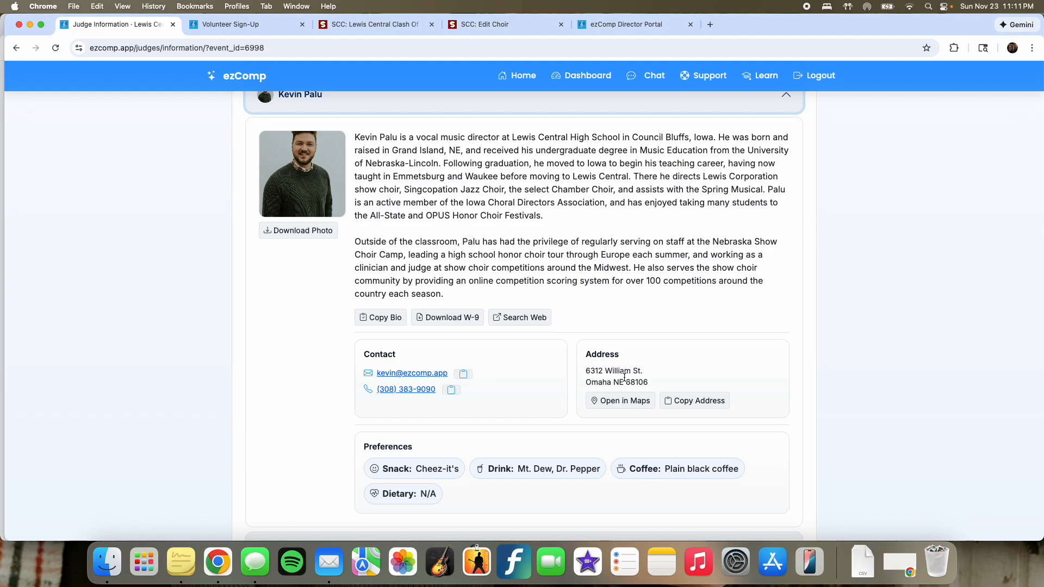
pyautogui.scroll(-1, 624, 376)
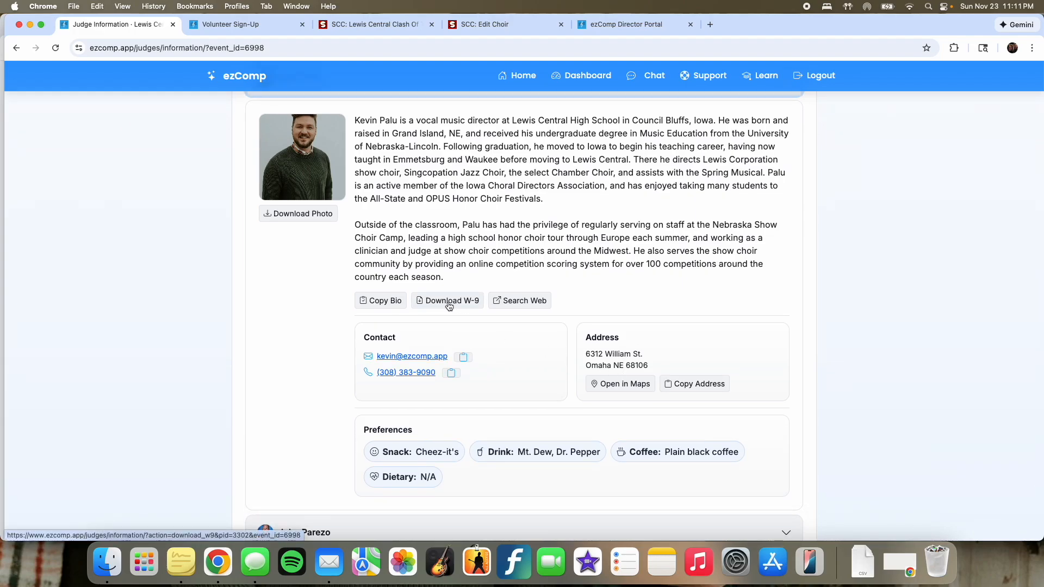
pyautogui.scroll(-3, 449, 302)
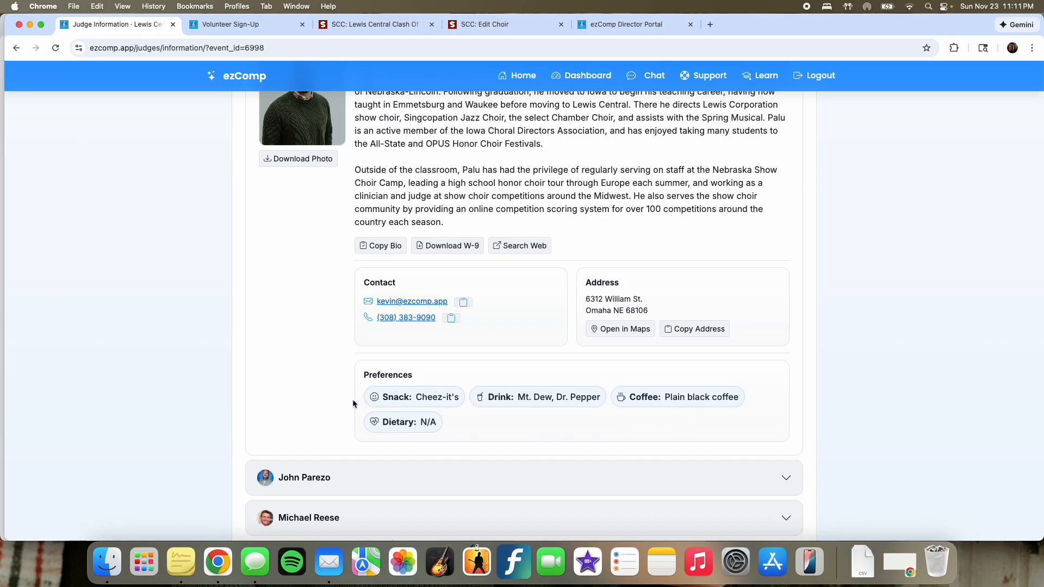
# Step: Switch to Showchoir.com and view the logged-in director's Professional Profile
pyautogui.click(484, 26)
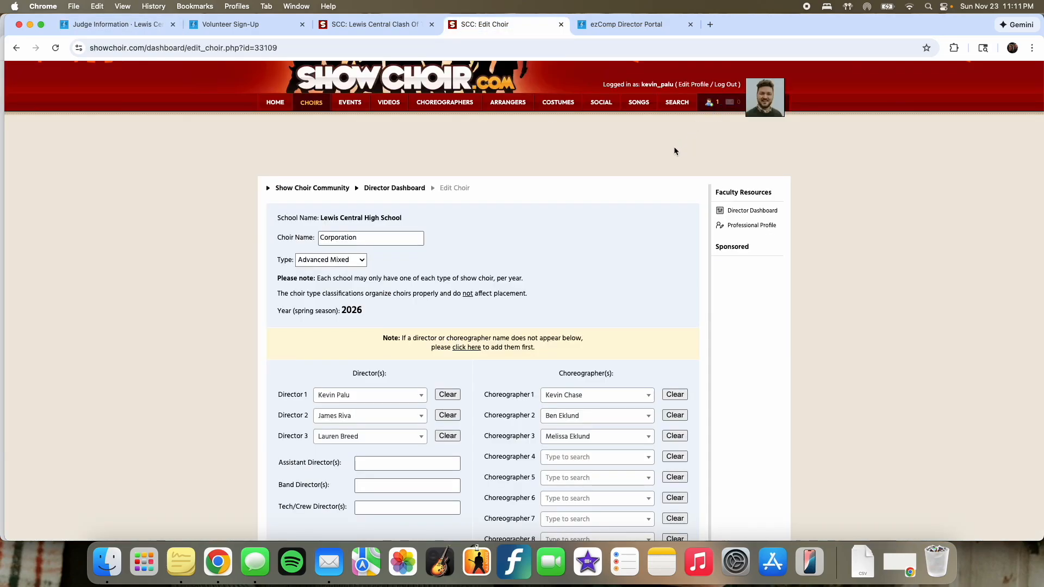
pyautogui.scroll(2, 663, 158)
pyautogui.click(756, 279)
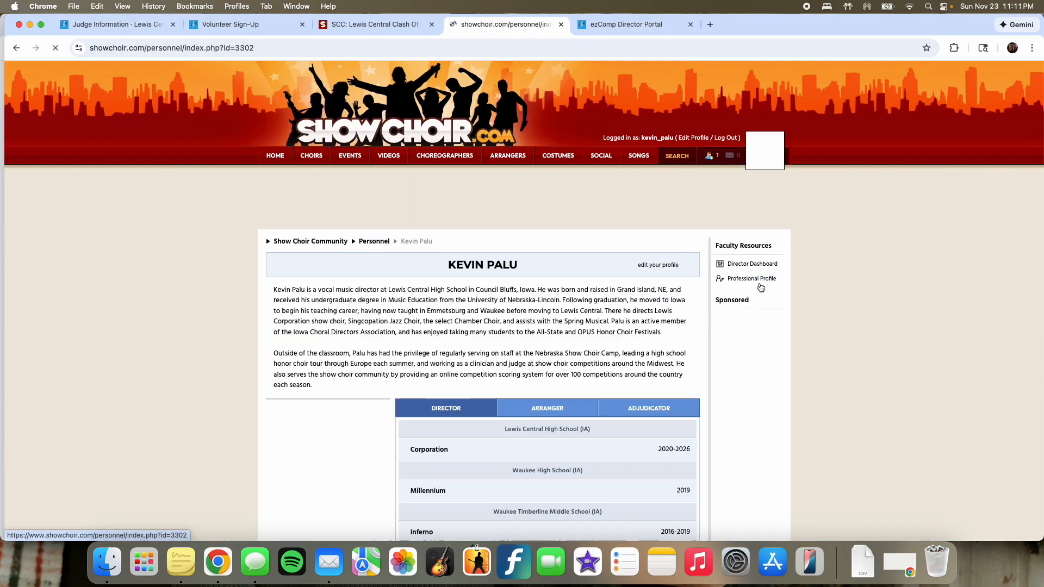
pyautogui.scroll(-3, 540, 461)
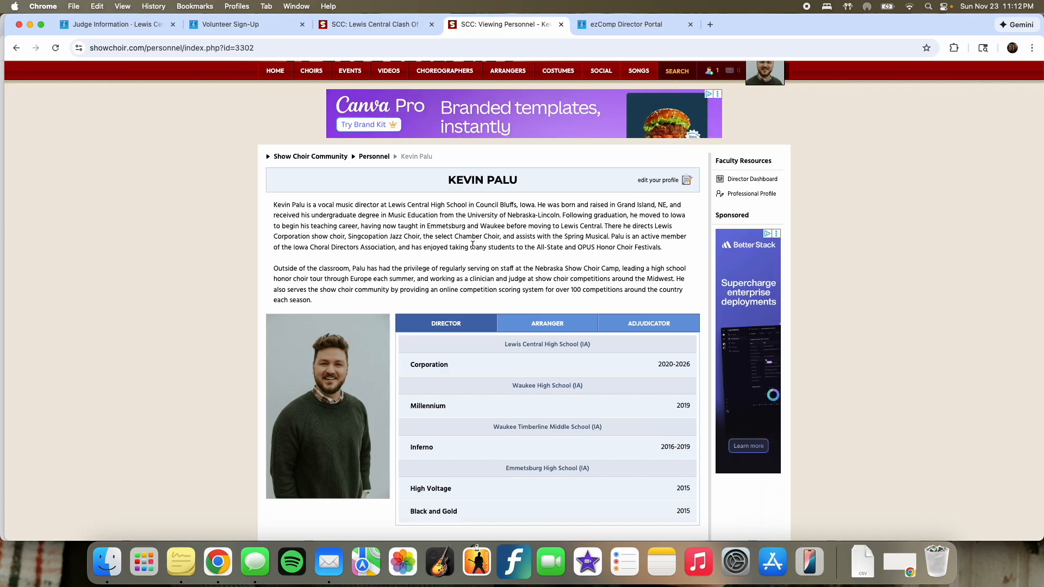
# Step: Open the professional profile for editing and examine the ezComp privacy note and the address, contact, preference and W-9 fields
pyautogui.click(659, 181)
pyautogui.scroll(-2, 486, 276)
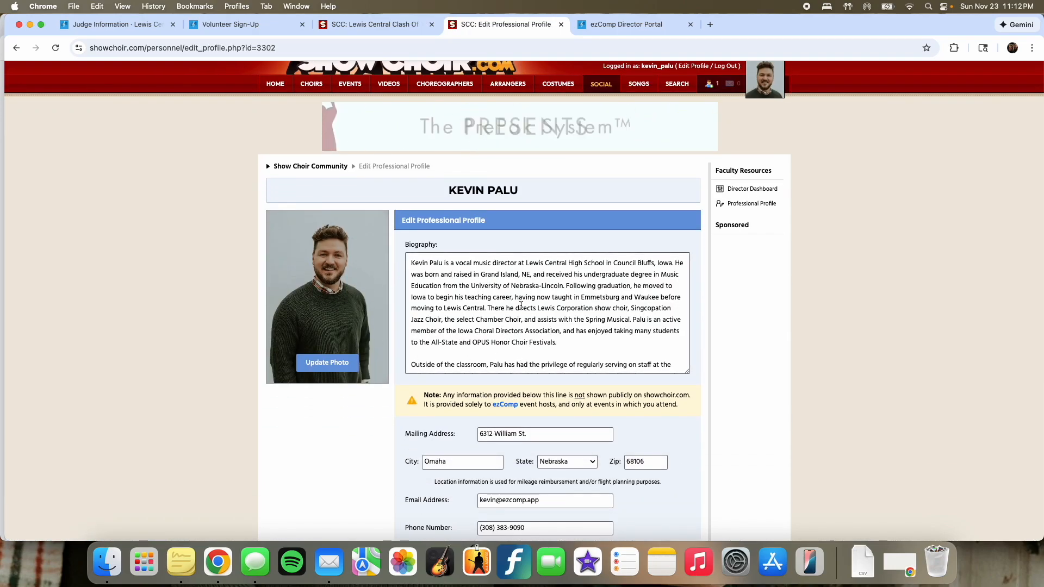
pyautogui.scroll(-3, 467, 362)
pyautogui.scroll(-5, 445, 393)
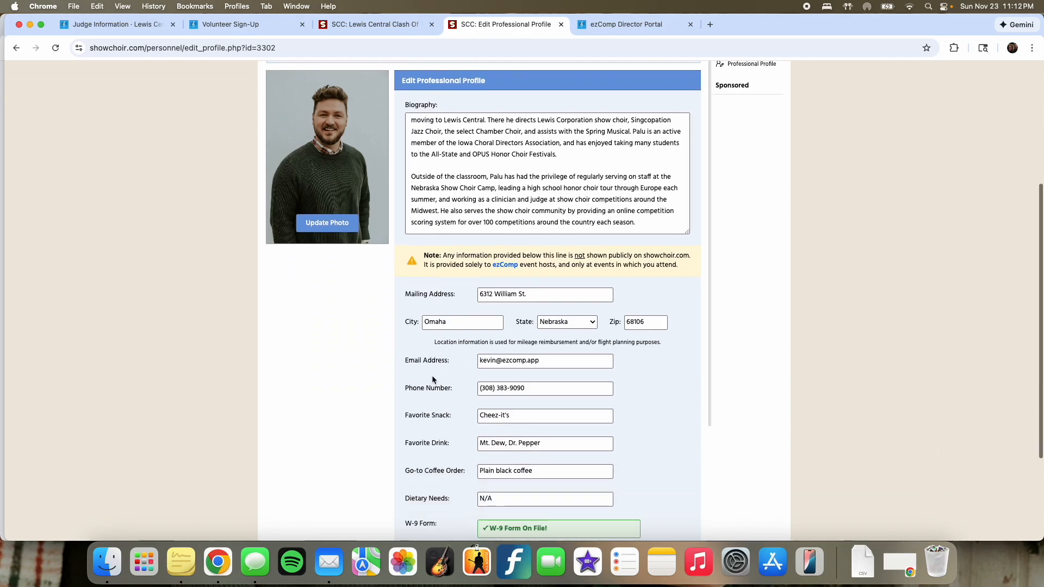
pyautogui.moveTo(423, 255); pyautogui.dragTo(693, 265)
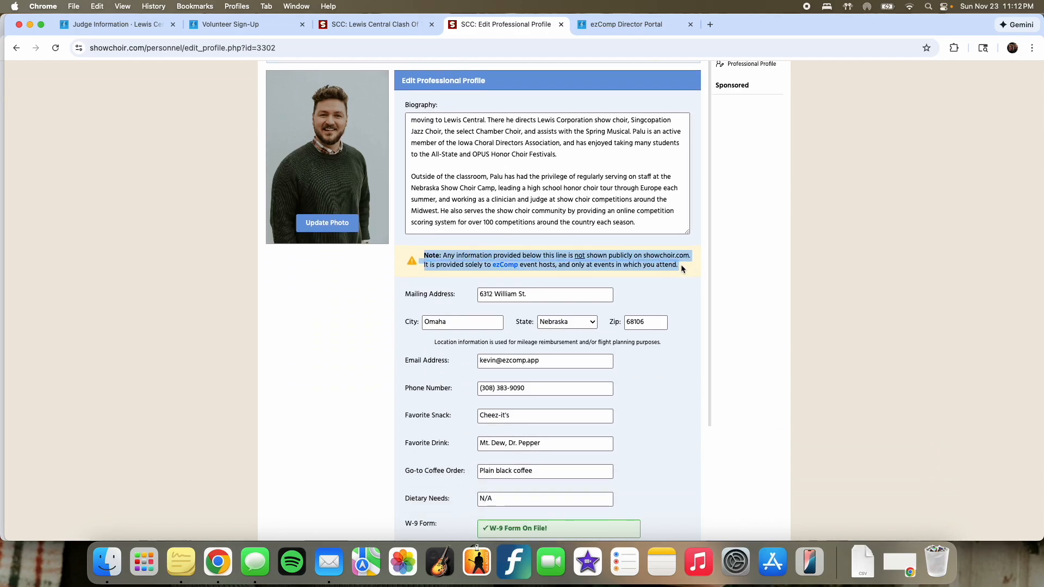
pyautogui.scroll(-3, 681, 264)
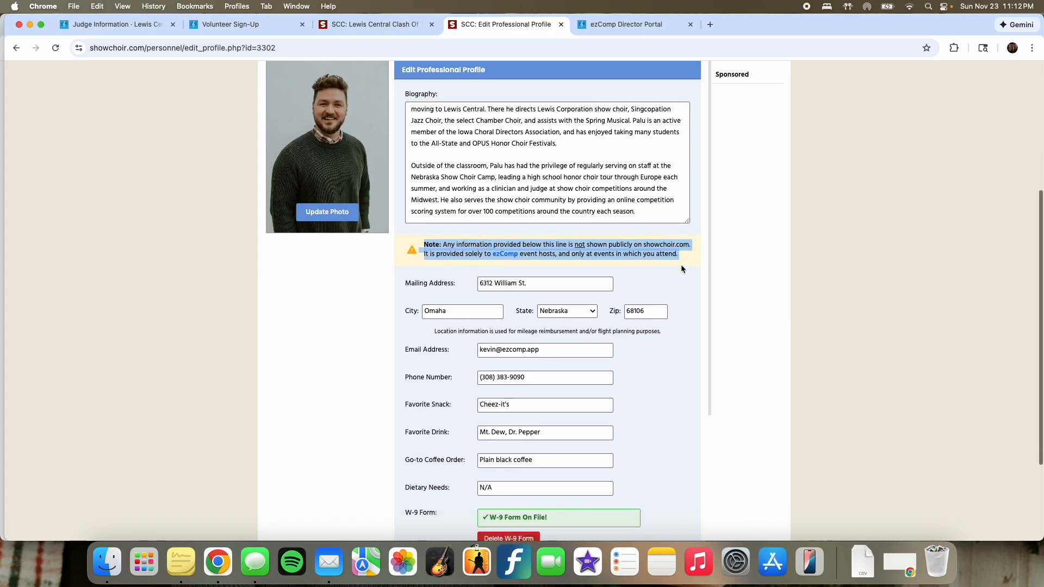
pyautogui.scroll(-2, 681, 269)
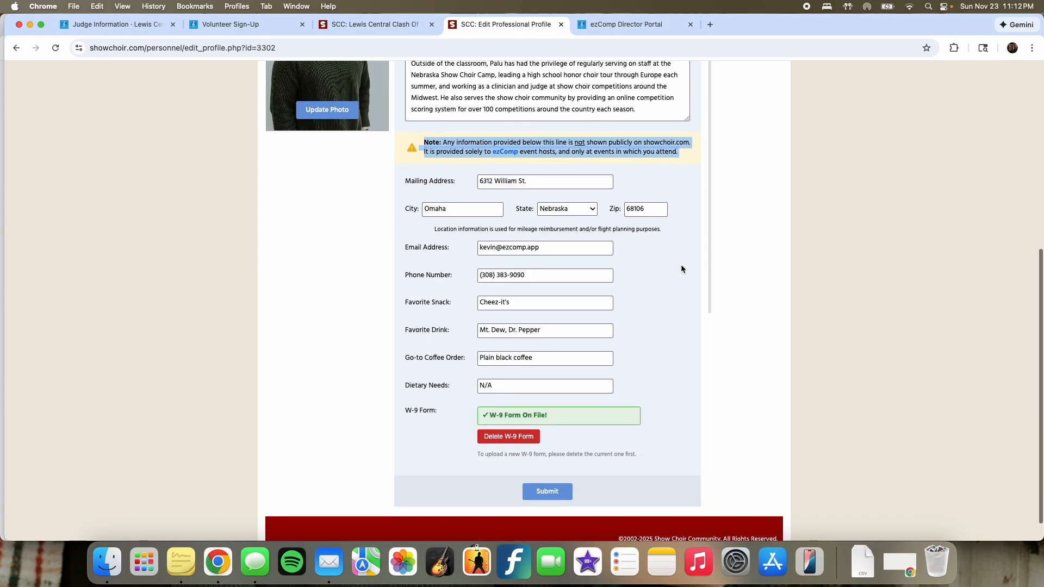
# Step: Check the profile's photo, biography and W-9 section, and submit the professional profile form
pyautogui.scroll(5, 680, 269)
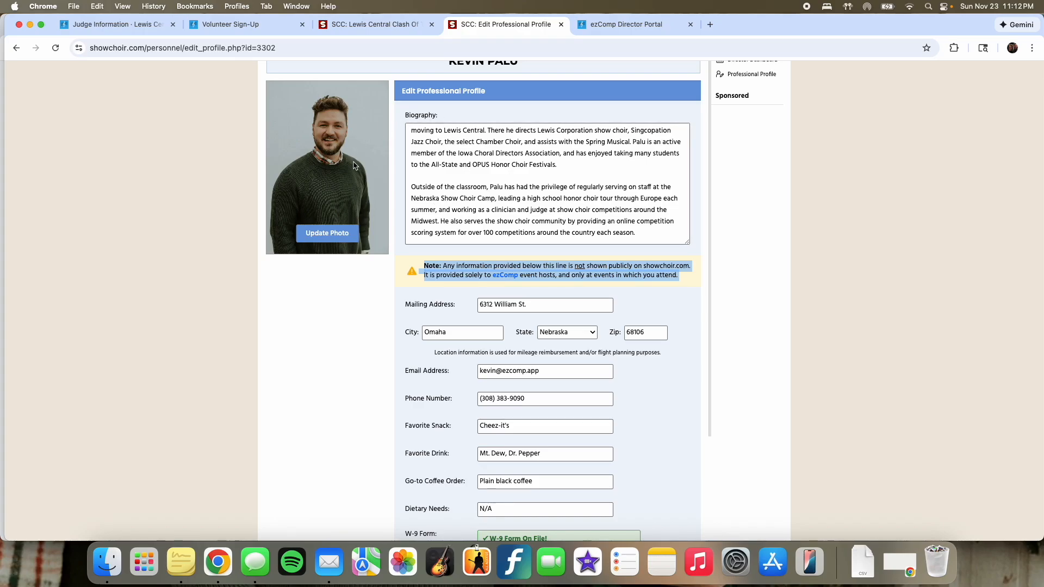
pyautogui.scroll(-5, 308, 400)
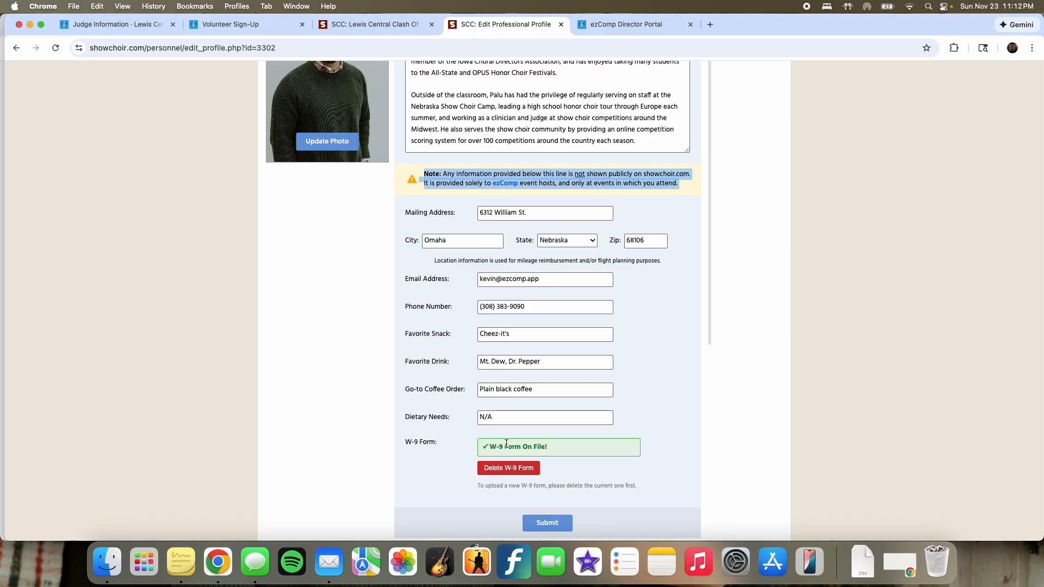
pyautogui.scroll(-3, 425, 438)
pyautogui.click(545, 463)
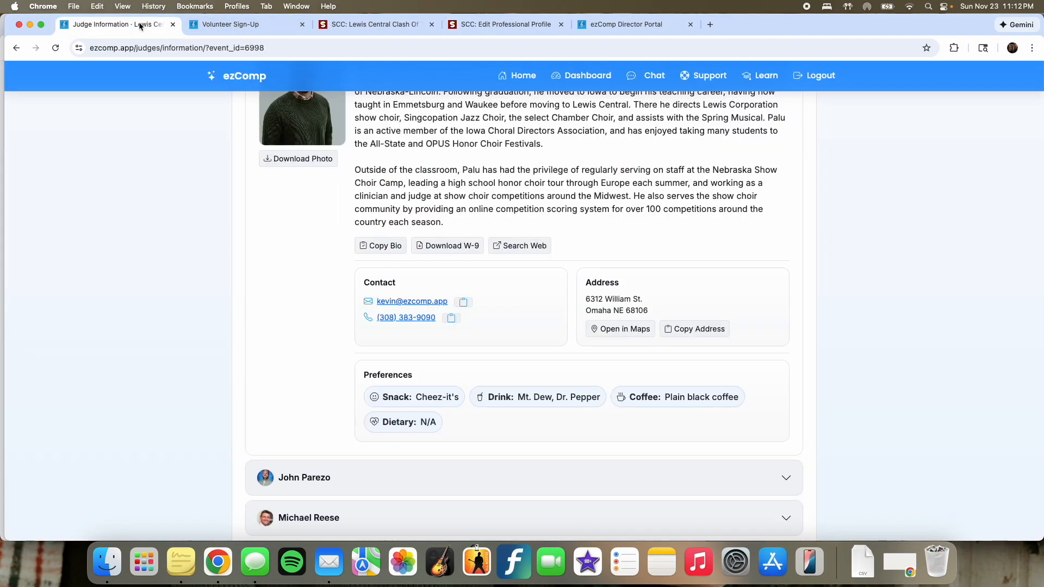
# Step: Return to ezComp's Judge Information page, close the Volunteer Sign-Up page, and collapse the fourth judge's entry
pyautogui.click(140, 24)
pyautogui.click(303, 25)
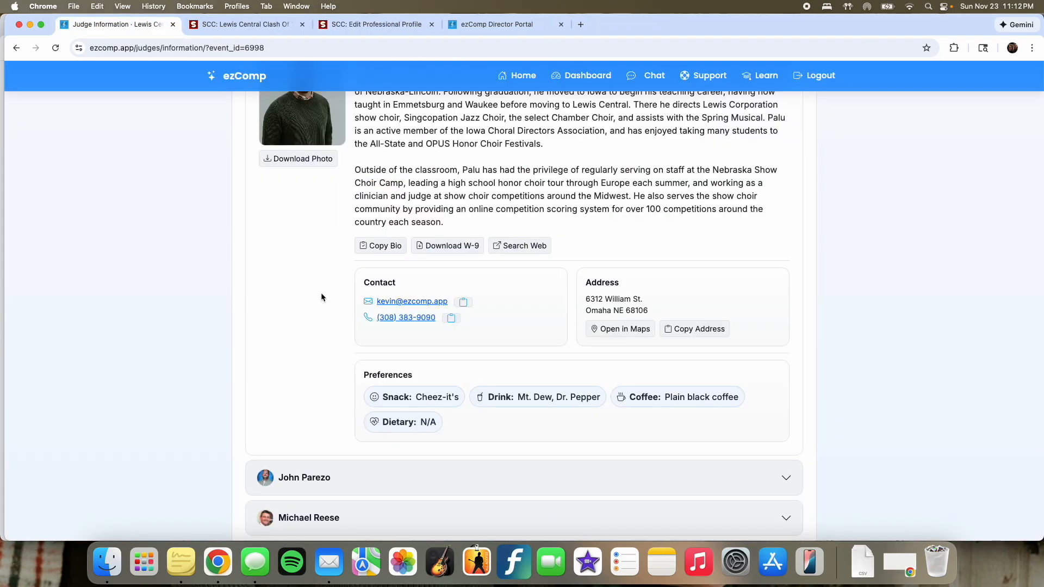
pyautogui.scroll(5, 321, 297)
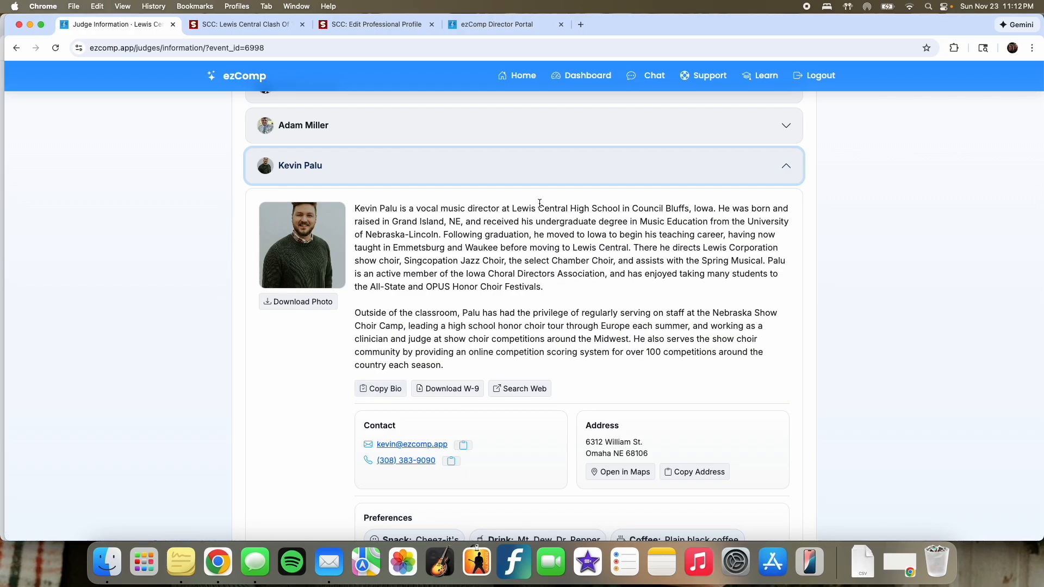
pyautogui.click(431, 169)
pyautogui.scroll(1, 544, 326)
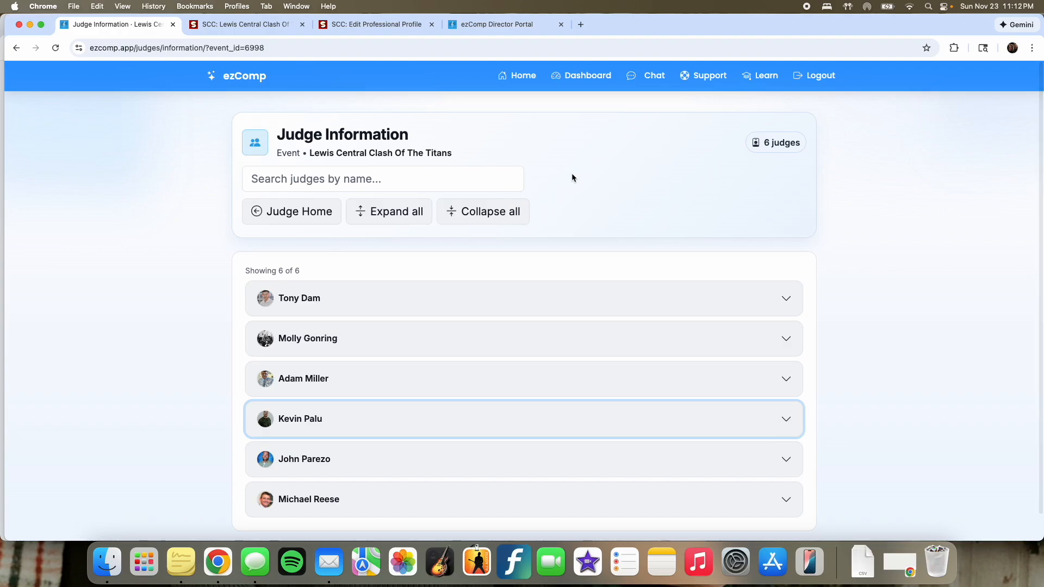
# Step: Go back to the event dashboard and look over the Judge & Results Tools section
pyautogui.click(582, 75)
pyautogui.scroll(-5, 555, 272)
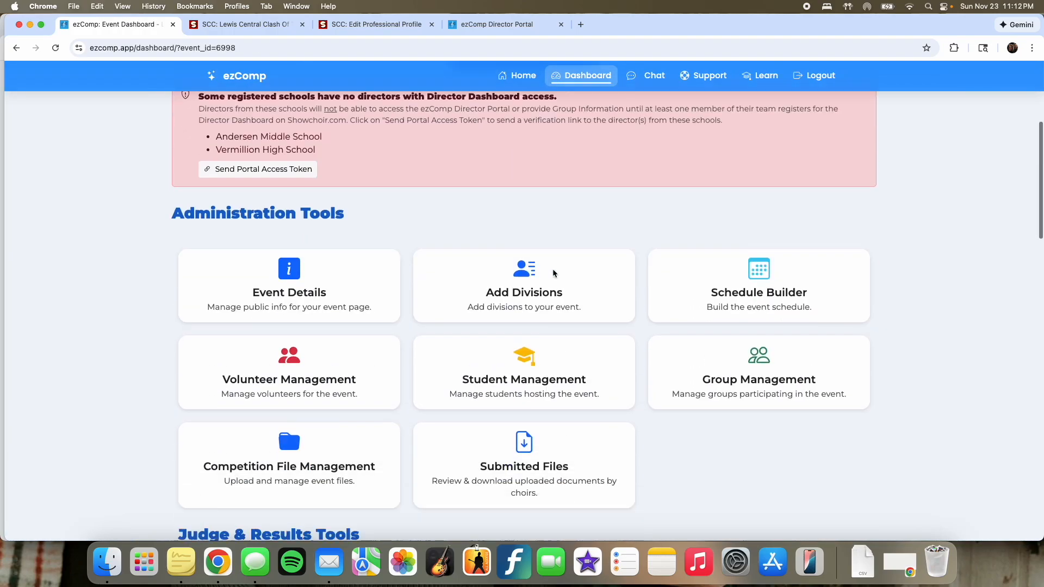
pyautogui.scroll(-8, 554, 273)
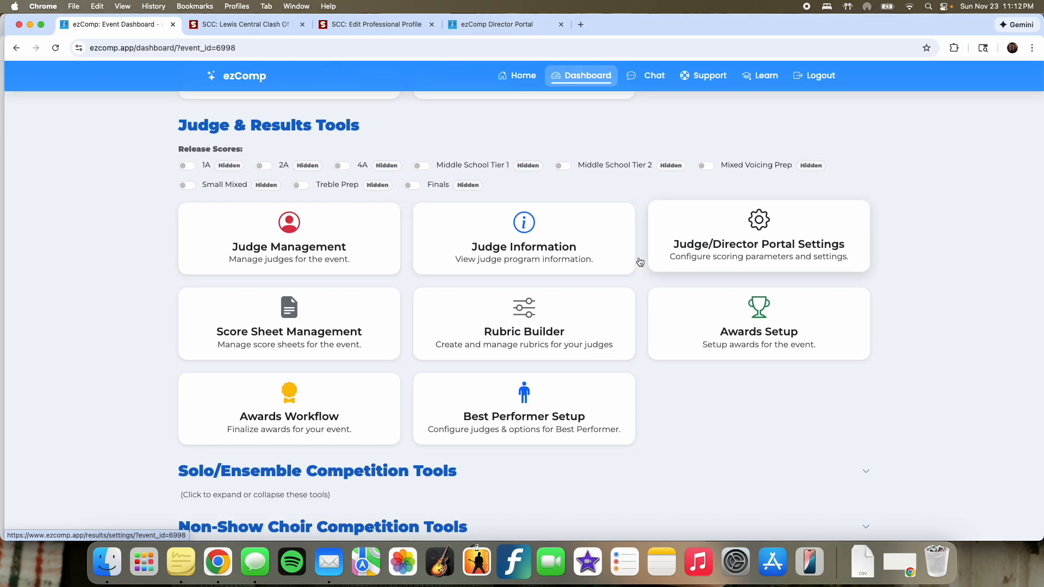
# Step: Open Score Sheet Management, check the score sheet creation form, and open the sections of the High School score sheet
pyautogui.click(325, 331)
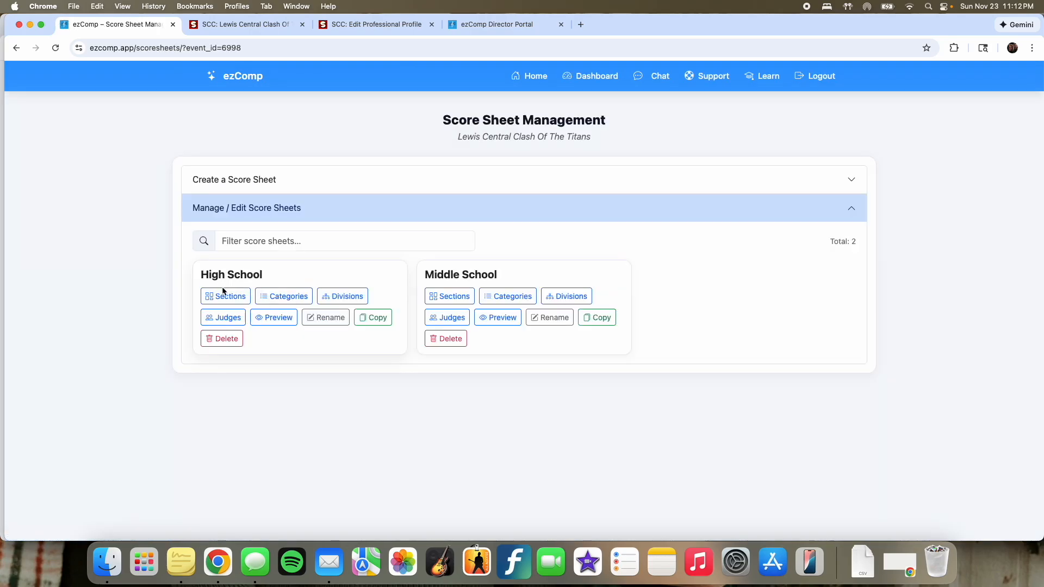
pyautogui.click(239, 185)
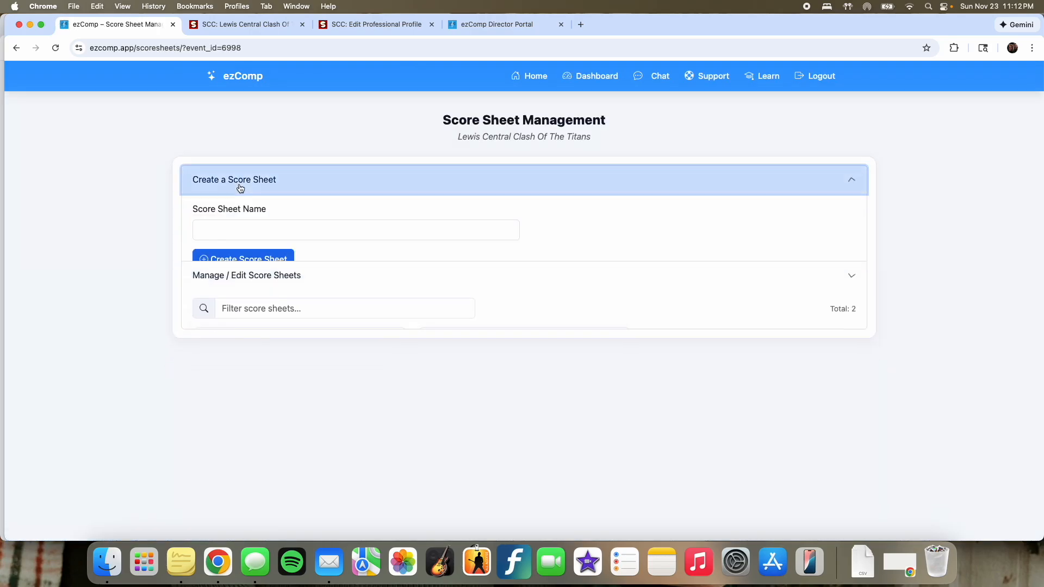
pyautogui.click(274, 308)
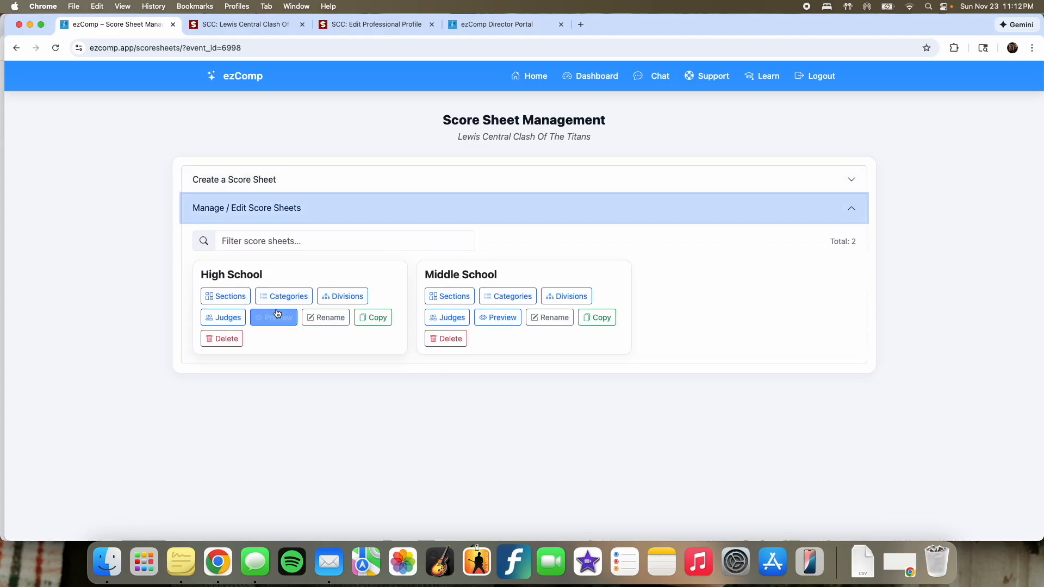
pyautogui.click(241, 302)
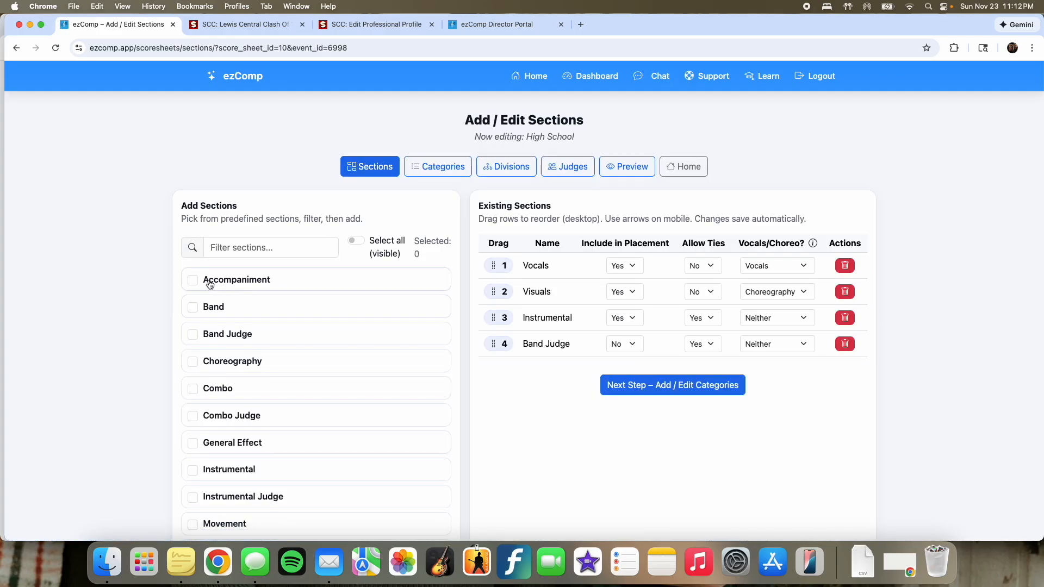
# Step: Add the predefined Accompaniment section to the High School score sheet
pyautogui.click(194, 280)
pyautogui.scroll(-5, 194, 288)
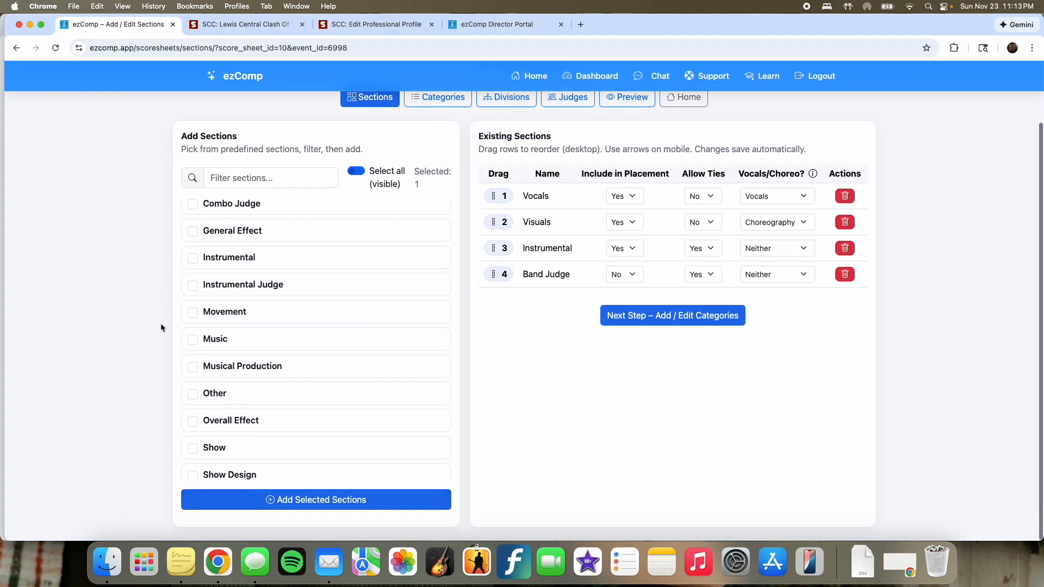
pyautogui.click(300, 506)
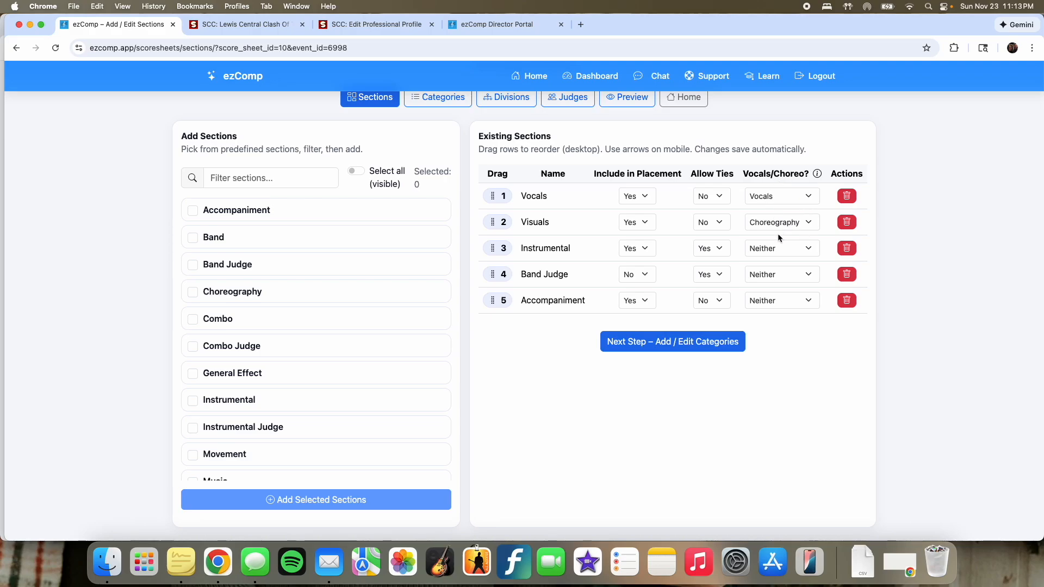
# Step: Open the High School score sheet's categories and examine the Vocals section's categories, maximum points, definitions and ordering
pyautogui.scroll(2, 723, 231)
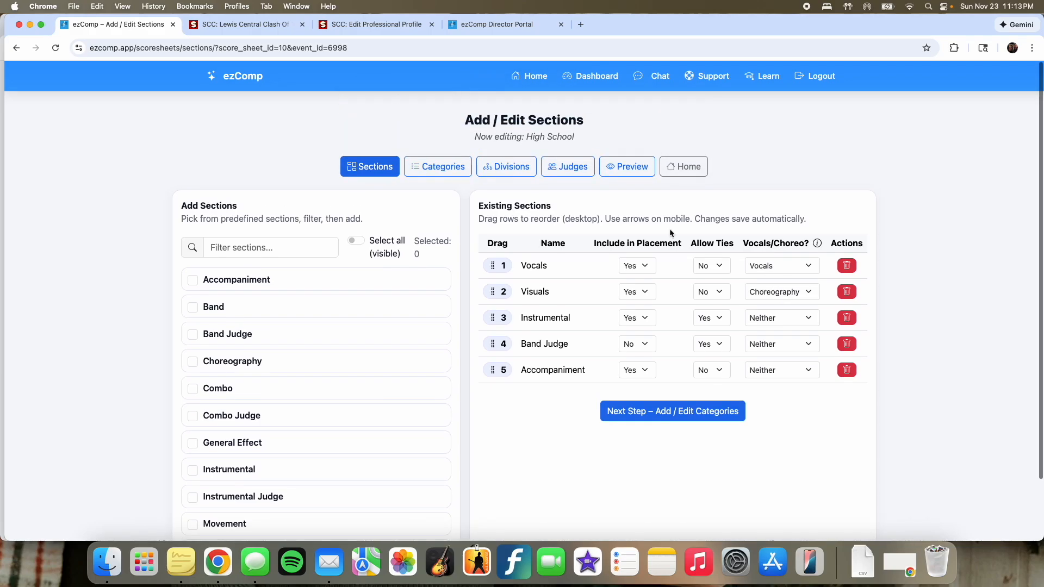
pyautogui.click(427, 170)
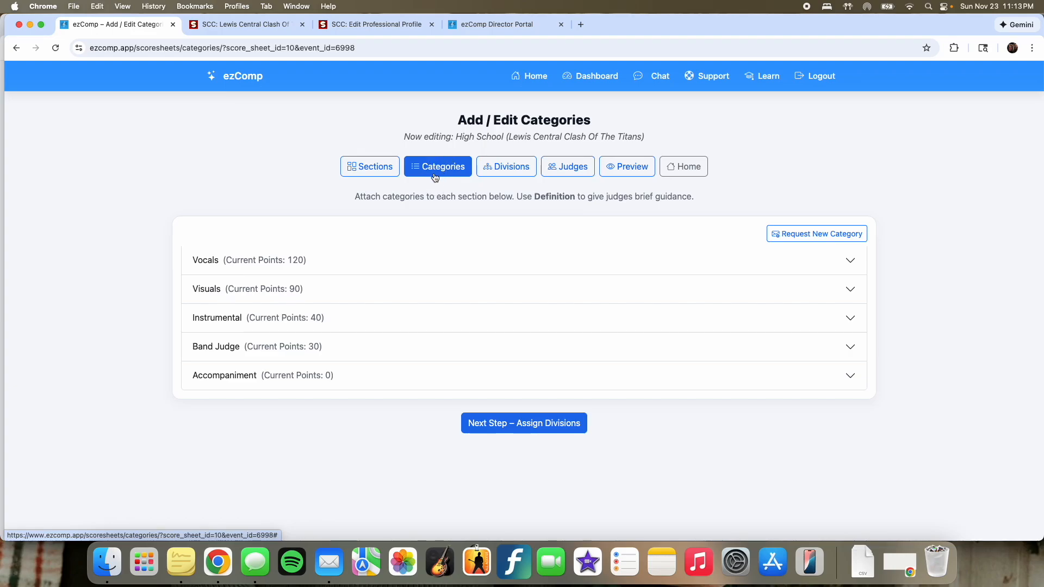
pyautogui.click(642, 266)
pyautogui.scroll(-3, 381, 271)
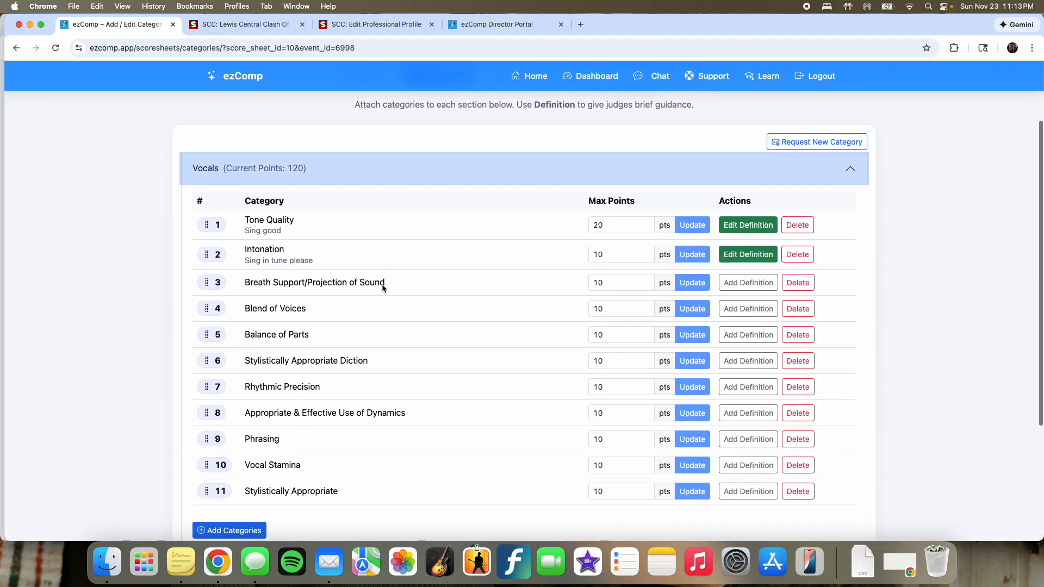
pyautogui.scroll(3, 549, 286)
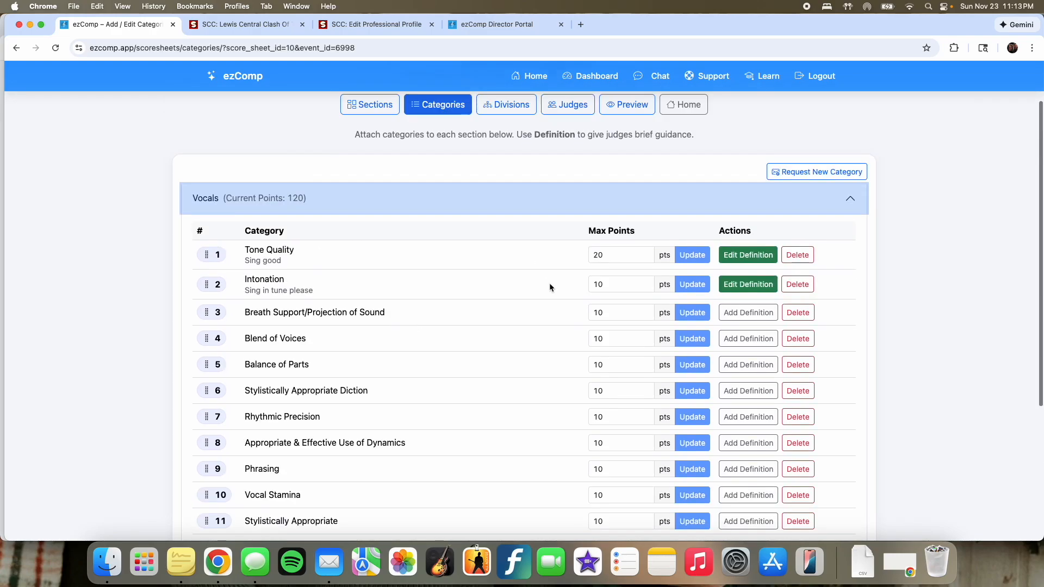
pyautogui.scroll(1, 549, 285)
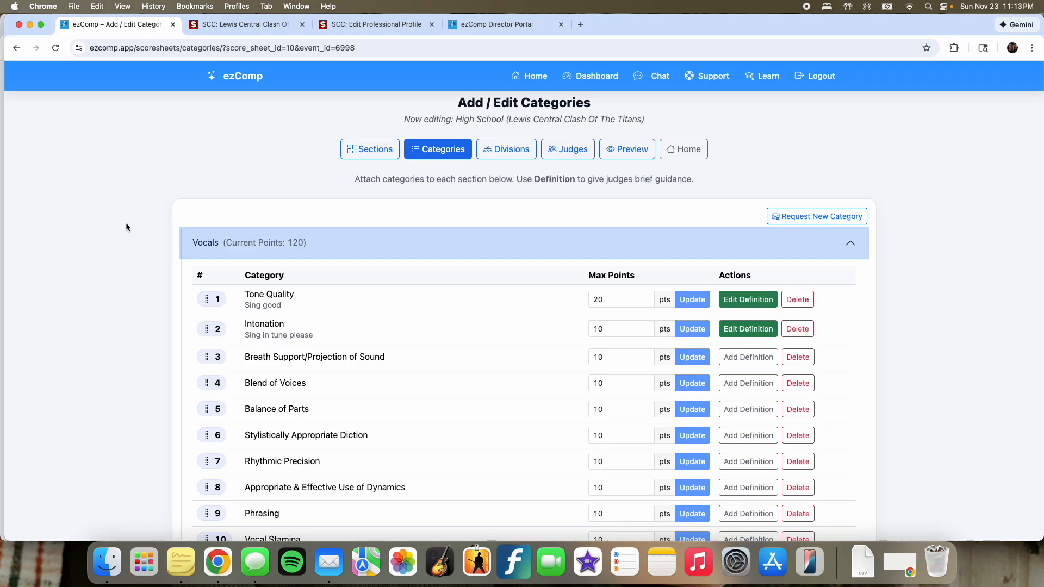
pyautogui.scroll(-3, 126, 223)
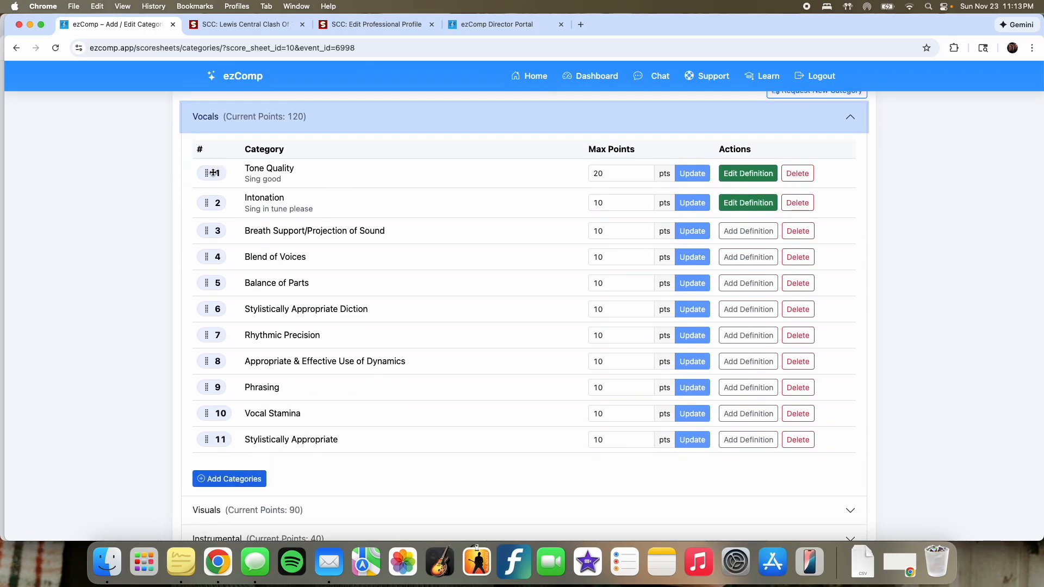
pyautogui.moveTo(213, 173)
pyautogui.mouseDown()
pyautogui.moveTo(213, 196)
pyautogui.moveTo(216, 178)
pyautogui.mouseUp()
# Step: Open the form for adding categories to the Vocals section
pyautogui.scroll(-2, 429, 323)
pyautogui.scroll(-1, 424, 325)
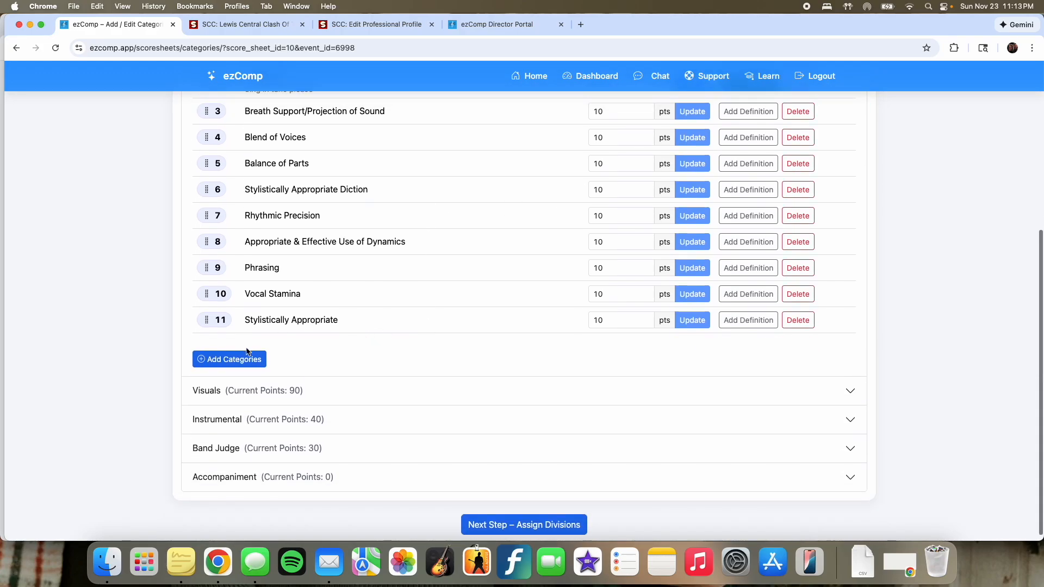
pyautogui.click(222, 363)
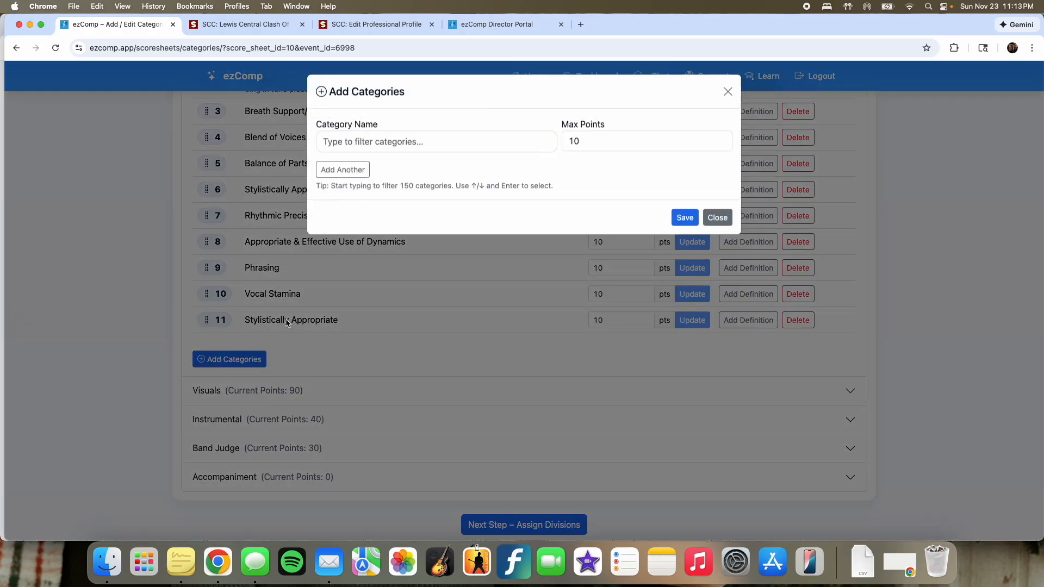
# Step: Try to add a duplicate Tone Quality category with 10 max points to the Vocals section, and close the category form
pyautogui.click(359, 149)
pyautogui.write('Tone Quality')
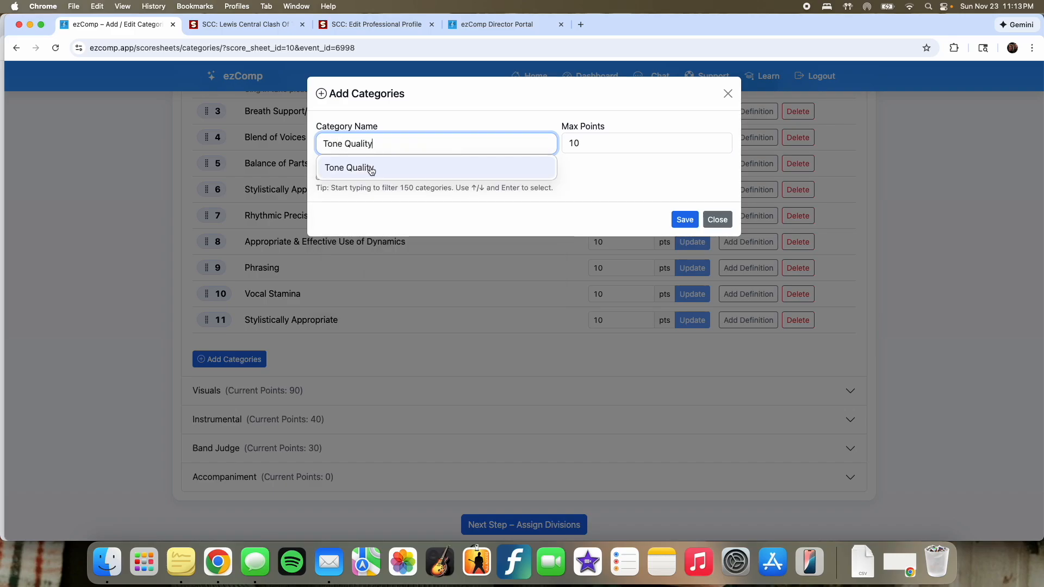
pyautogui.click(568, 147)
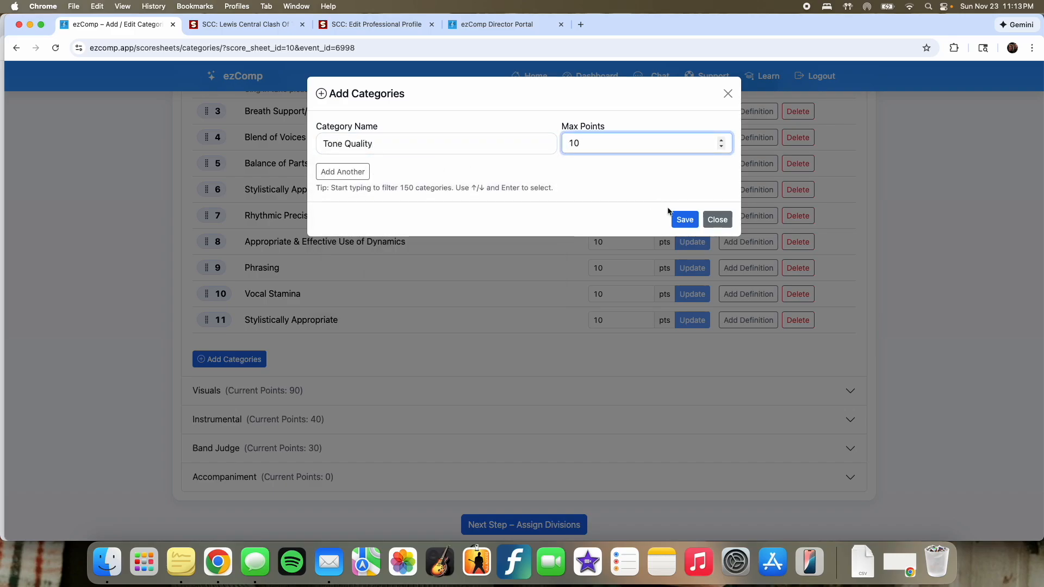
pyautogui.click(684, 219)
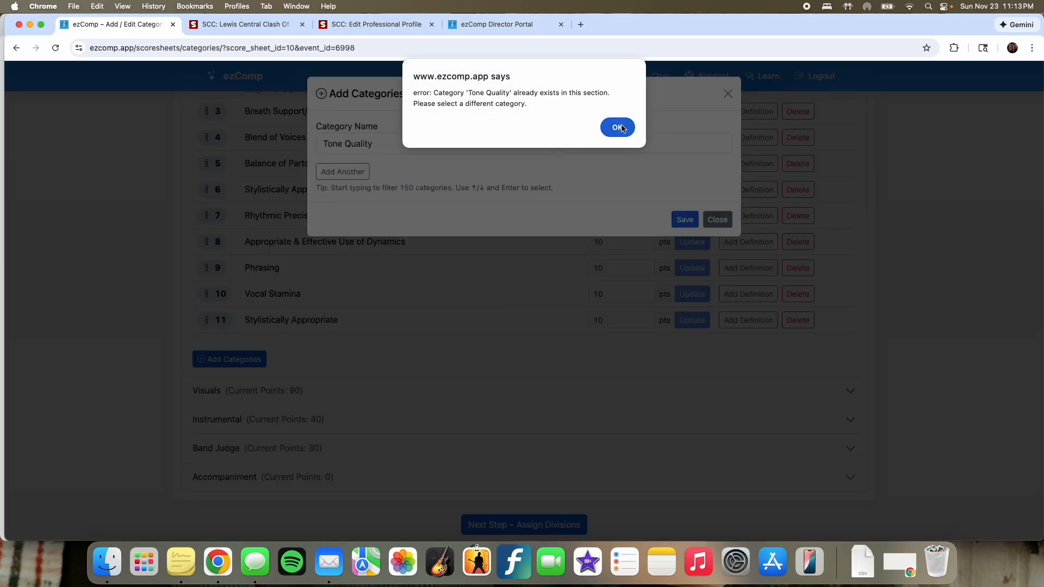
pyautogui.click(621, 128)
pyautogui.click(717, 220)
pyautogui.click(617, 131)
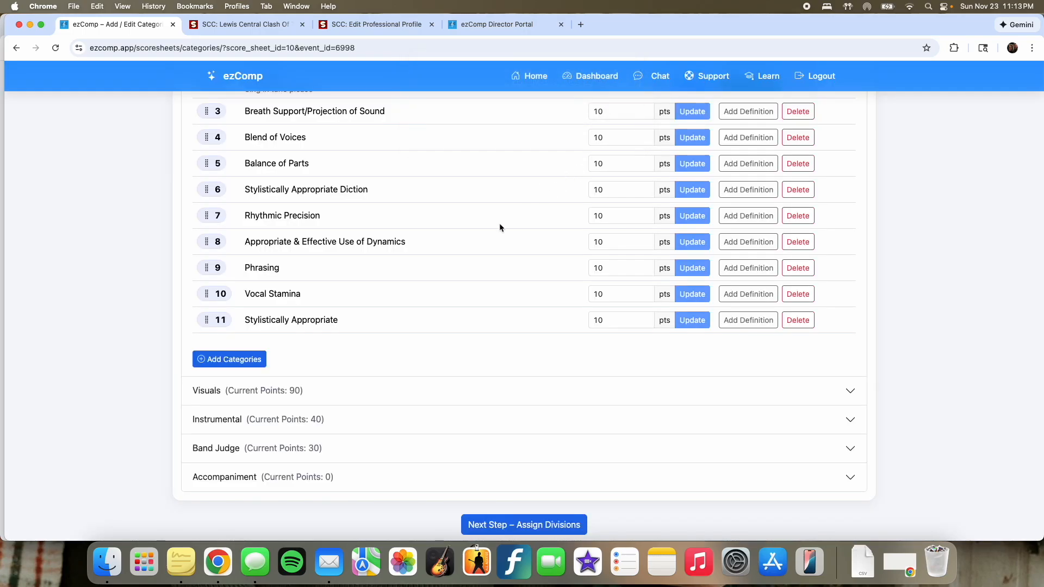
# Step: Collapse the Vocals section and assign the Small Mixed division to the High School score sheet
pyautogui.scroll(5, 275, 302)
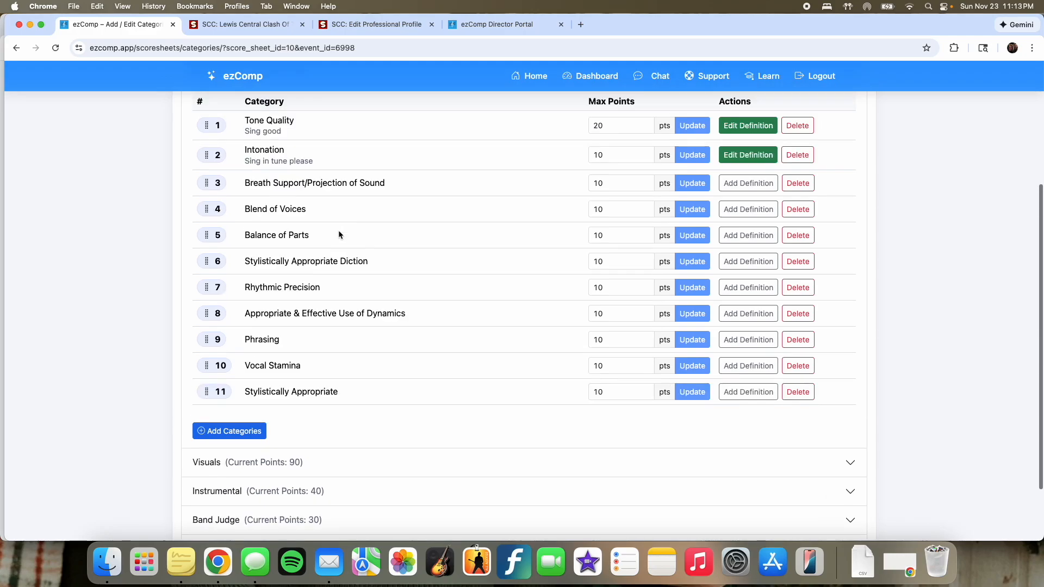
pyautogui.click(322, 165)
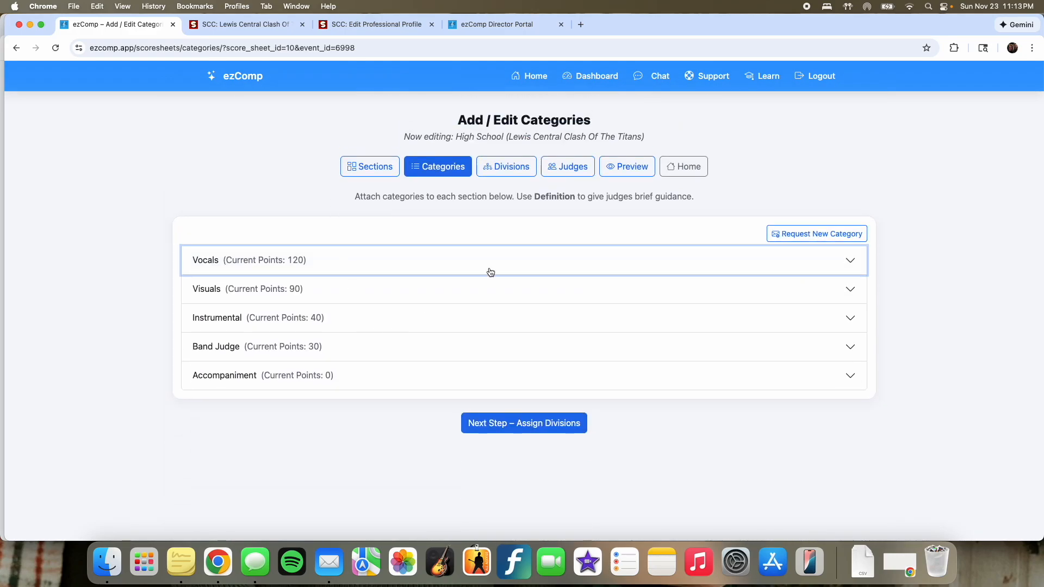
pyautogui.click(509, 170)
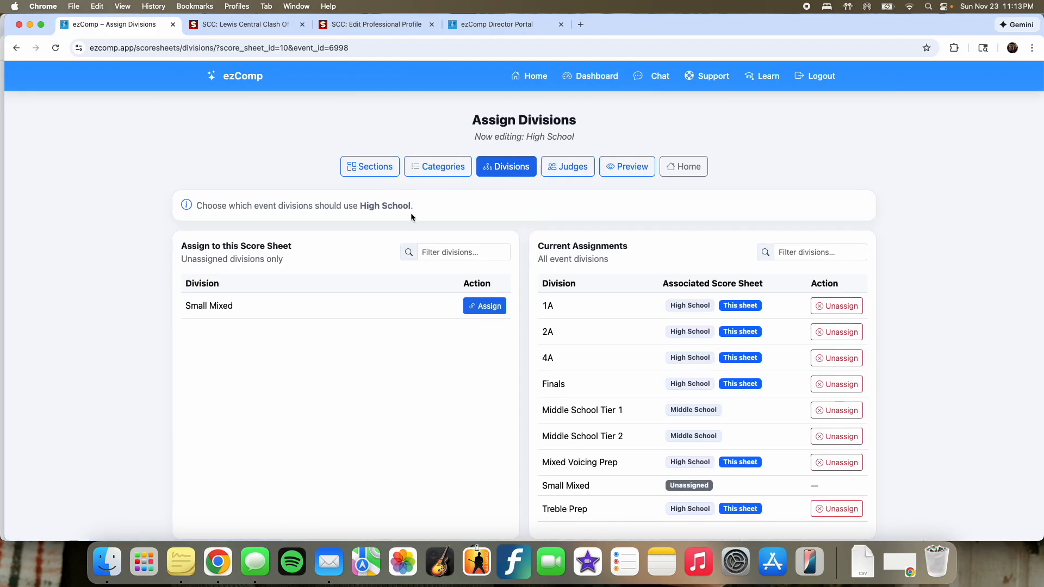
pyautogui.scroll(-1, 362, 266)
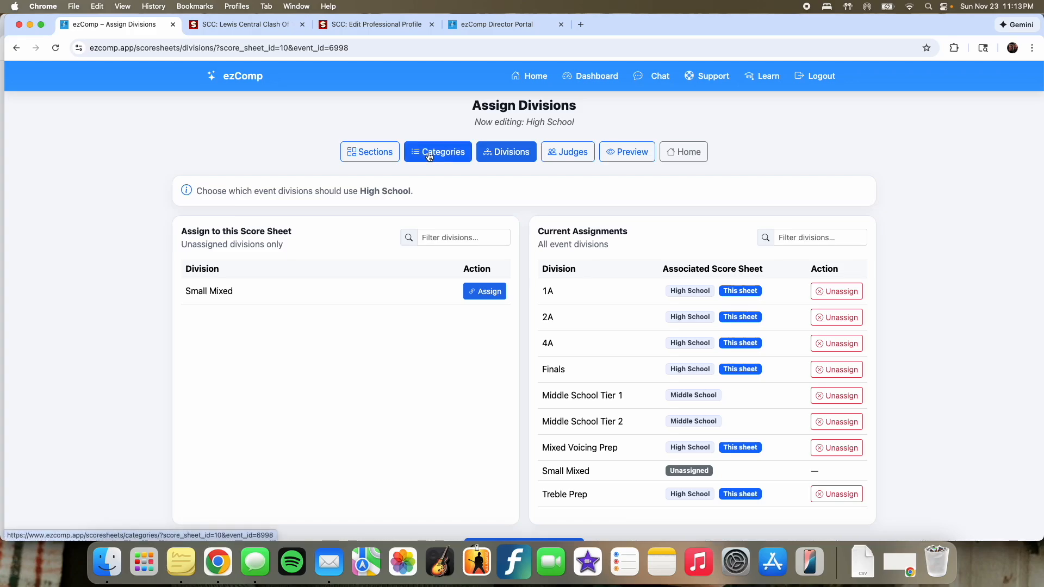
pyautogui.scroll(-2, 400, 210)
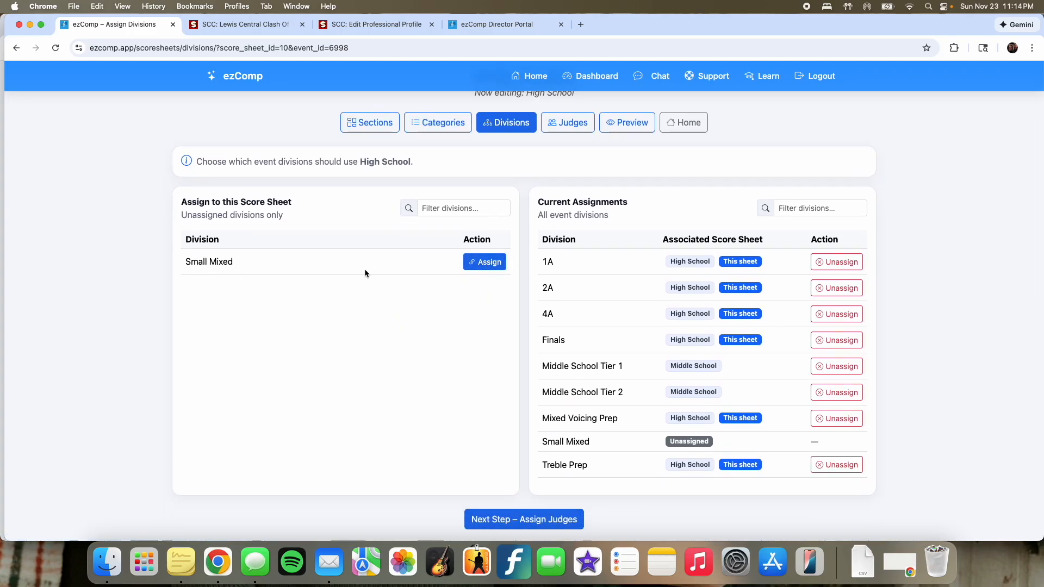
pyautogui.click(478, 263)
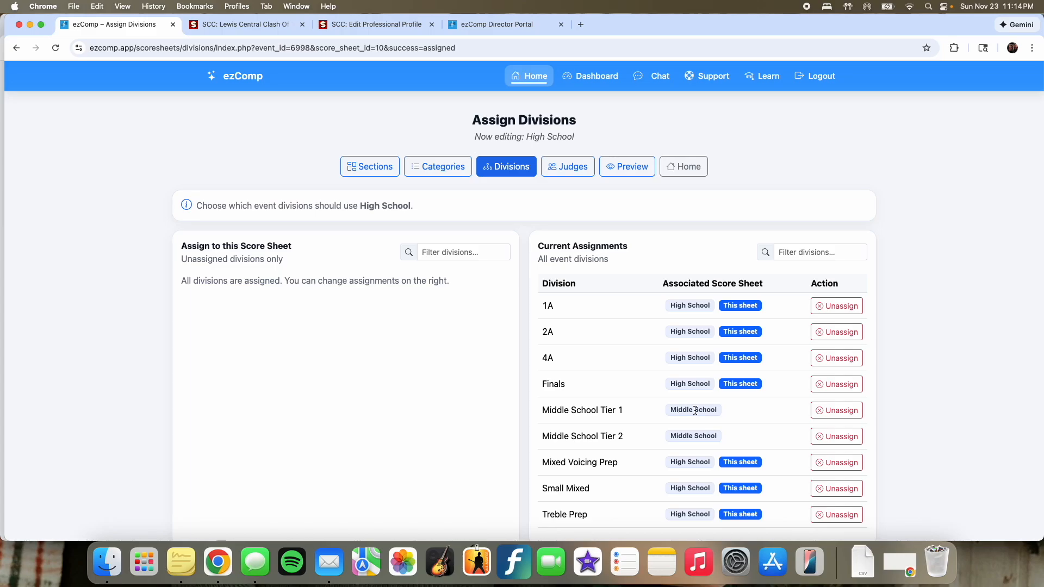
# Step: In division 1A's judge assignments, remove the judge from the Band Judge section and assign the same judge to it again
pyautogui.click(566, 173)
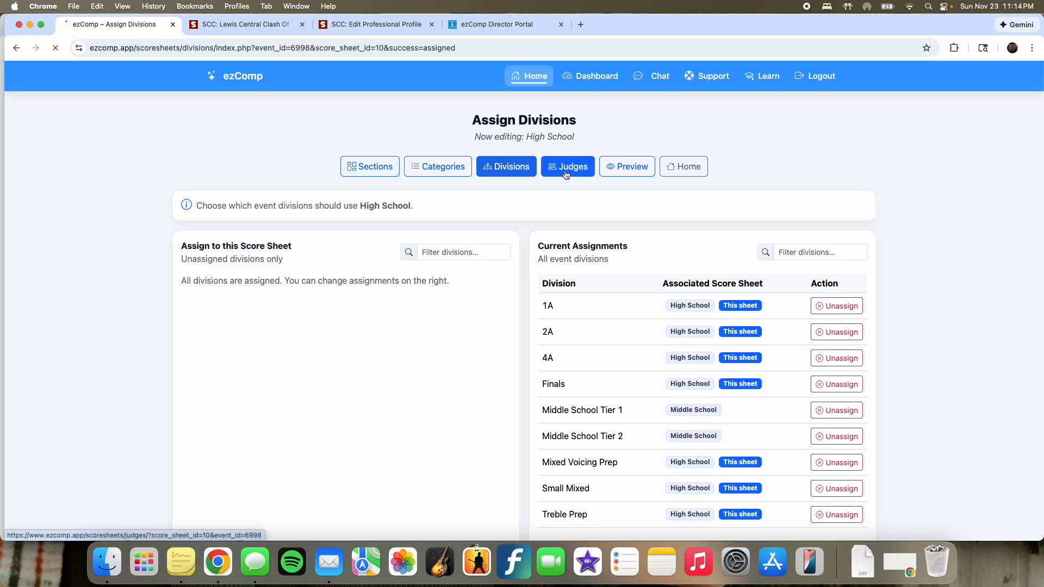
pyautogui.click(259, 264)
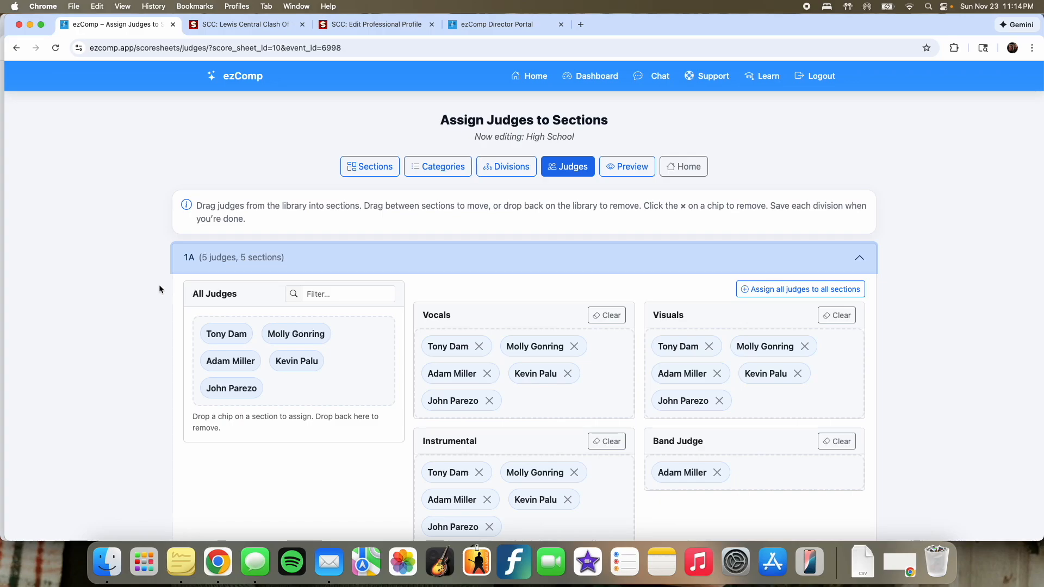
pyautogui.scroll(-3, 134, 295)
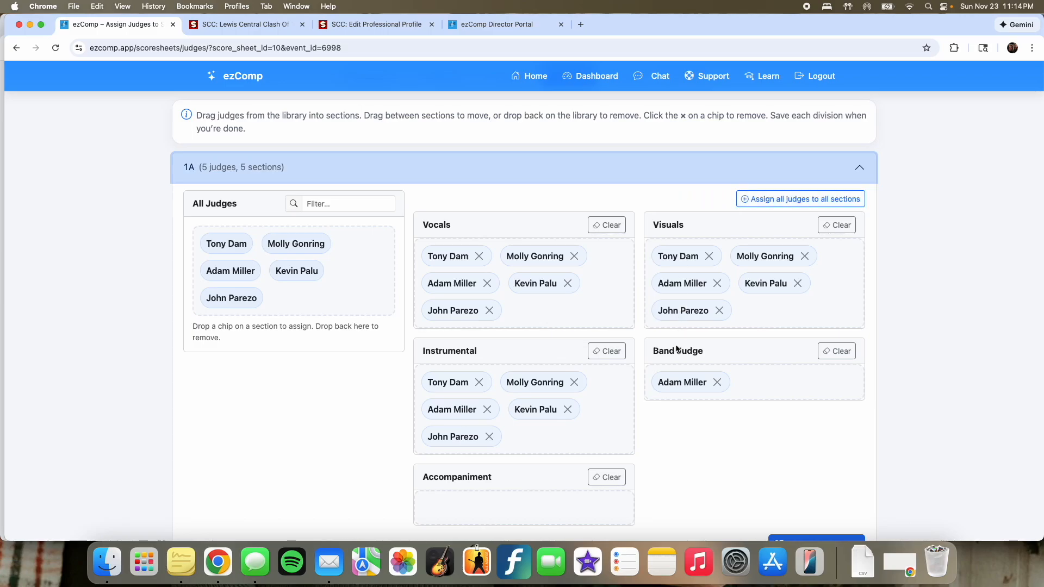
pyautogui.click(717, 383)
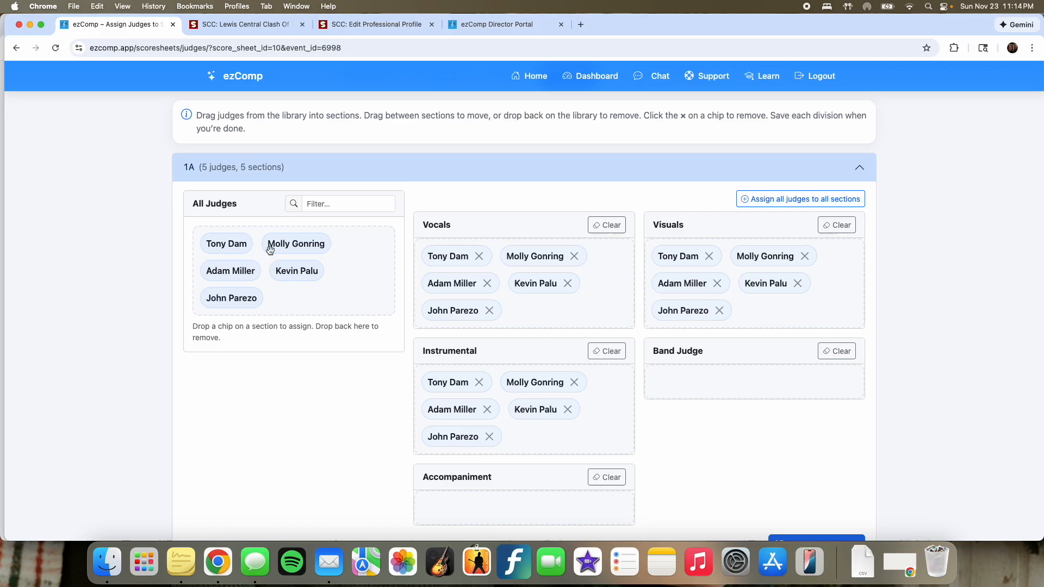
pyautogui.moveTo(238, 274); pyautogui.dragTo(676, 405)
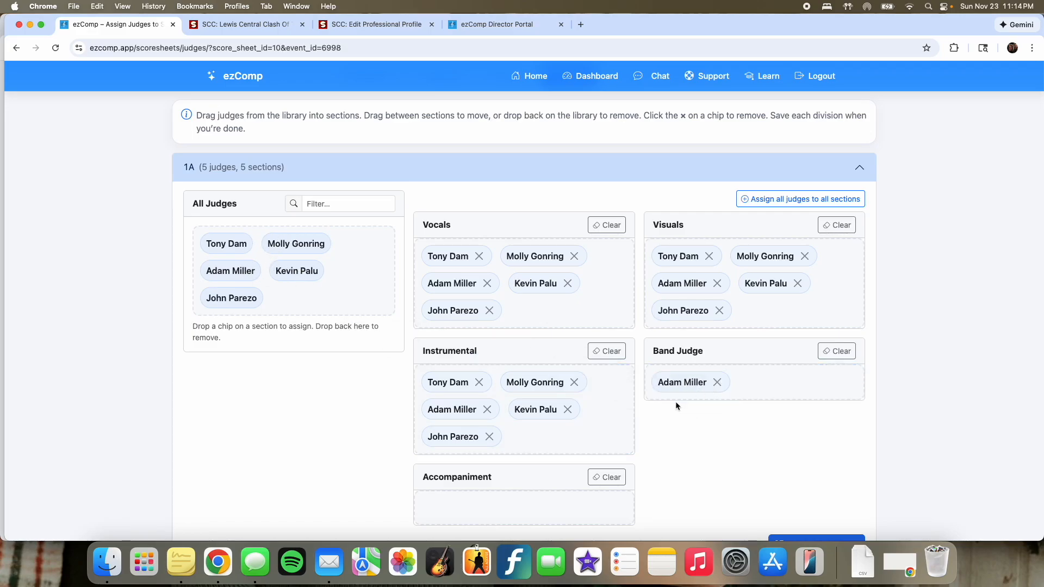
# Step: Remove the band judge from division 1A's Instrumental, Vocals and Visuals sections, save the assignments and collapse the division
pyautogui.click(487, 409)
pyautogui.click(488, 283)
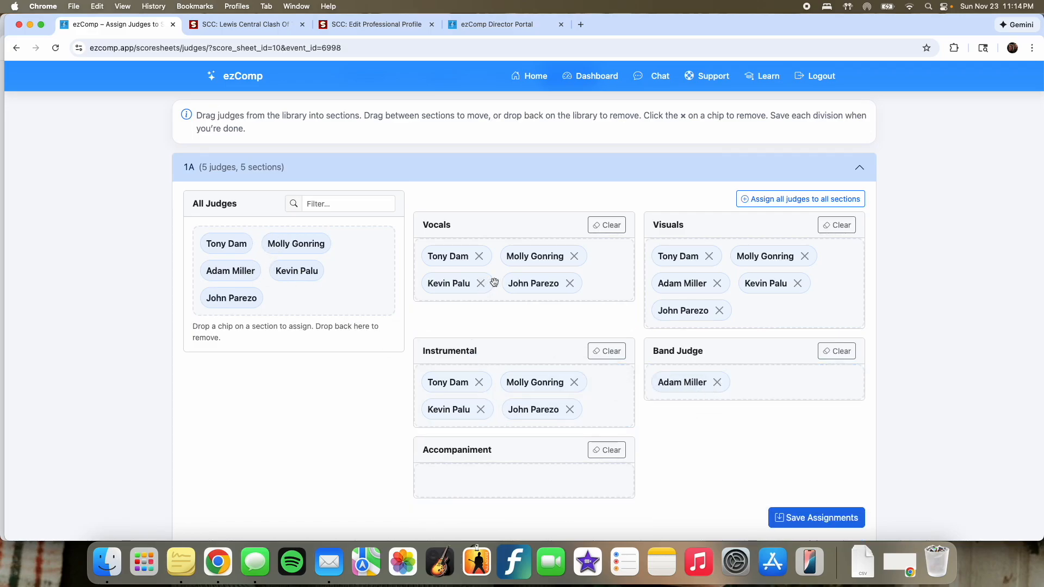
pyautogui.click(716, 284)
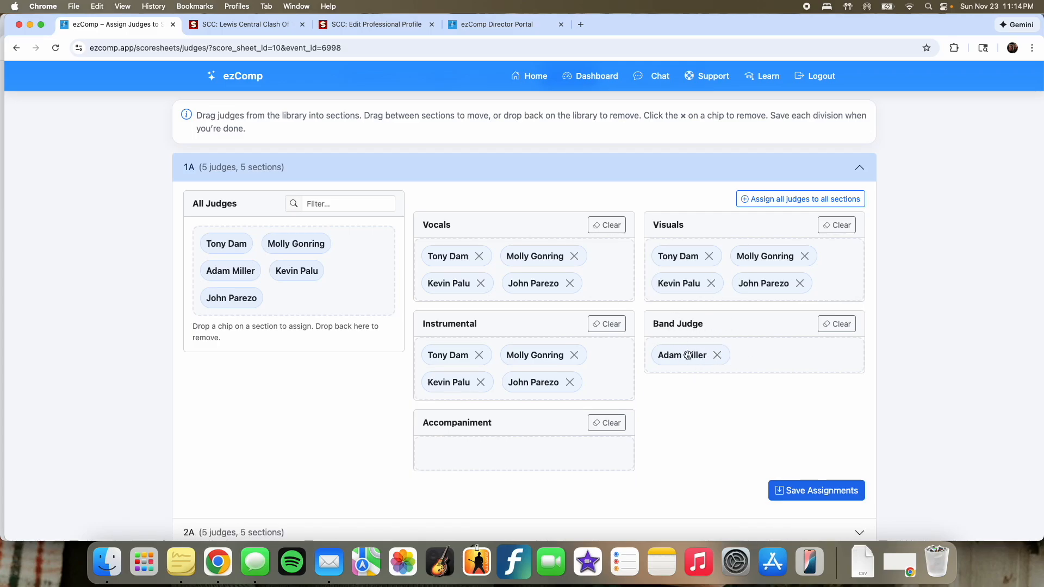
pyautogui.click(792, 491)
pyautogui.scroll(-3, 673, 398)
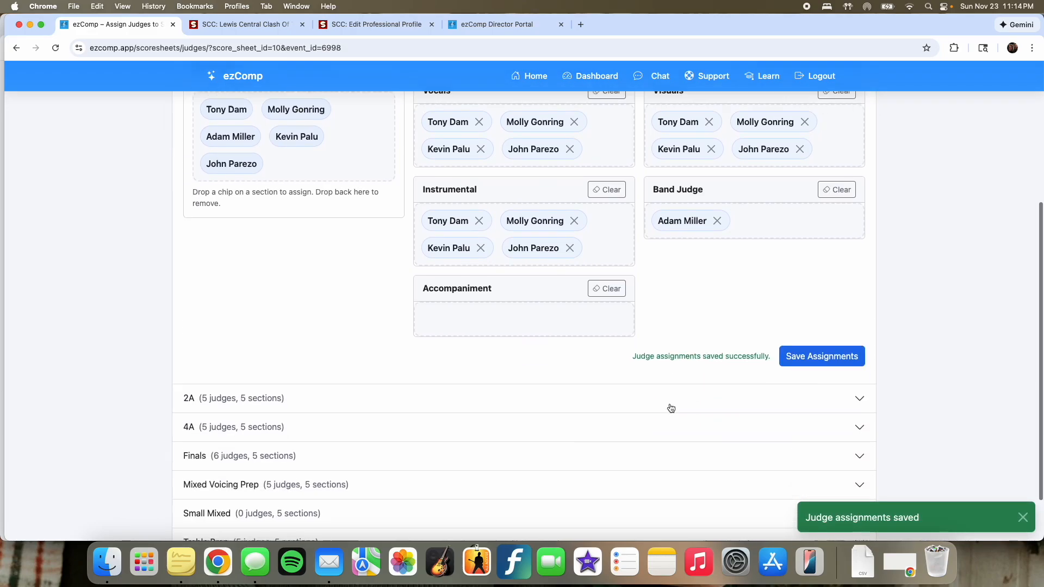
pyautogui.scroll(-2, 634, 410)
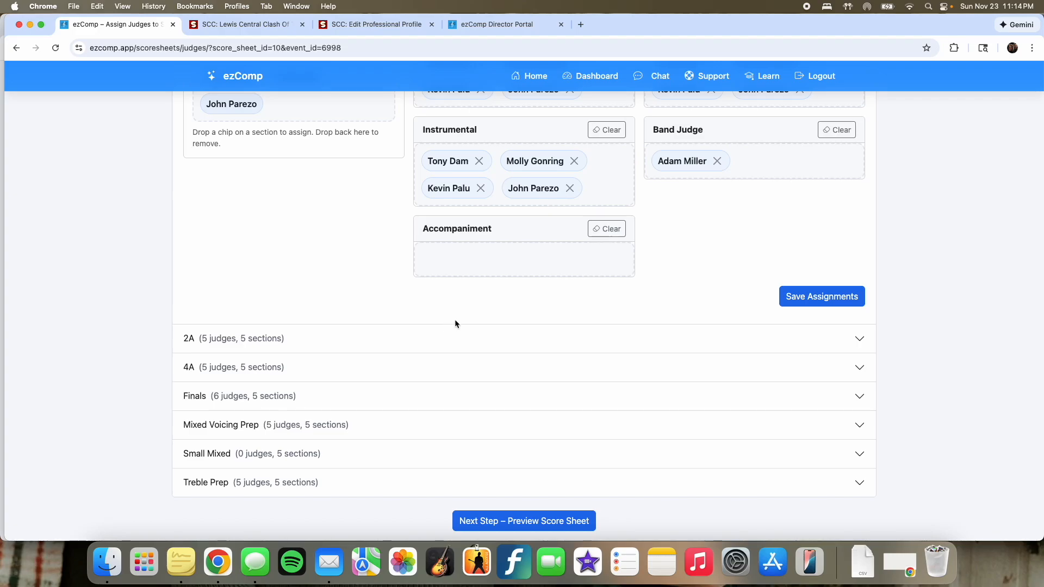
pyautogui.scroll(6, 457, 304)
pyautogui.click(431, 266)
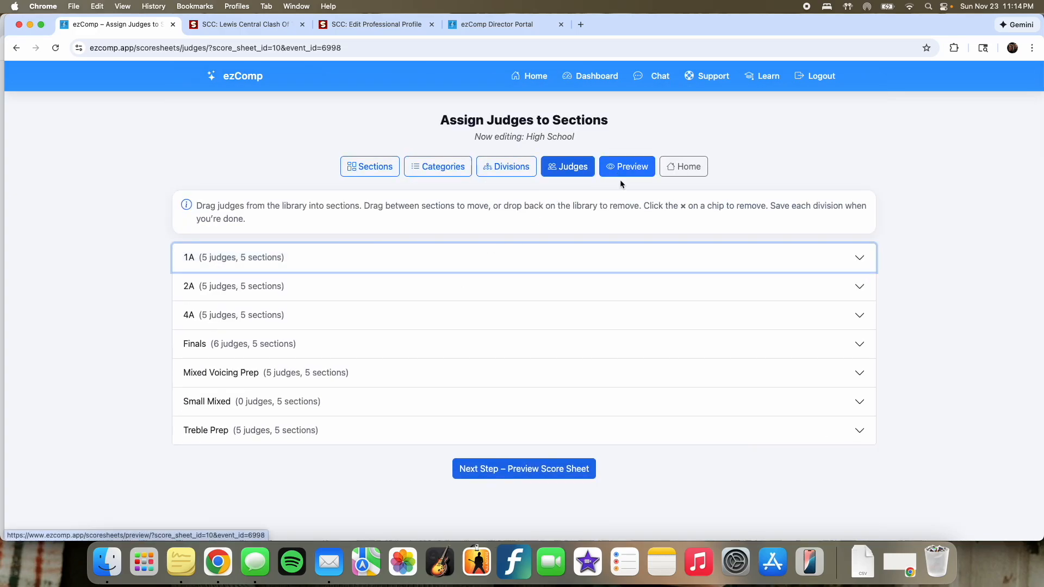
# Step: Preview the High School score sheets as the judge assigned to the Band Judge section
pyautogui.click(634, 167)
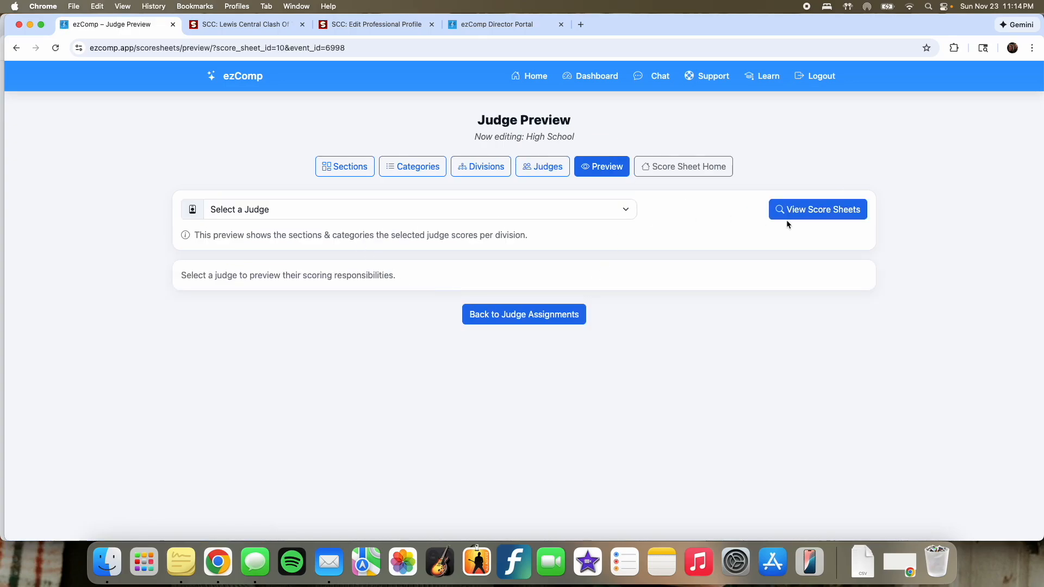
pyautogui.click(565, 215)
pyautogui.click(445, 258)
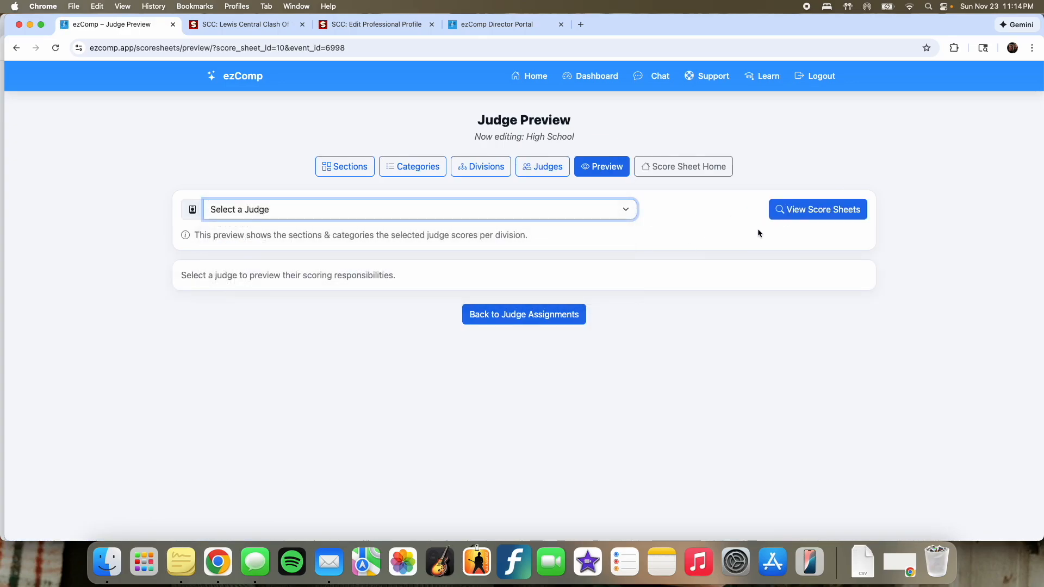
pyautogui.click(793, 217)
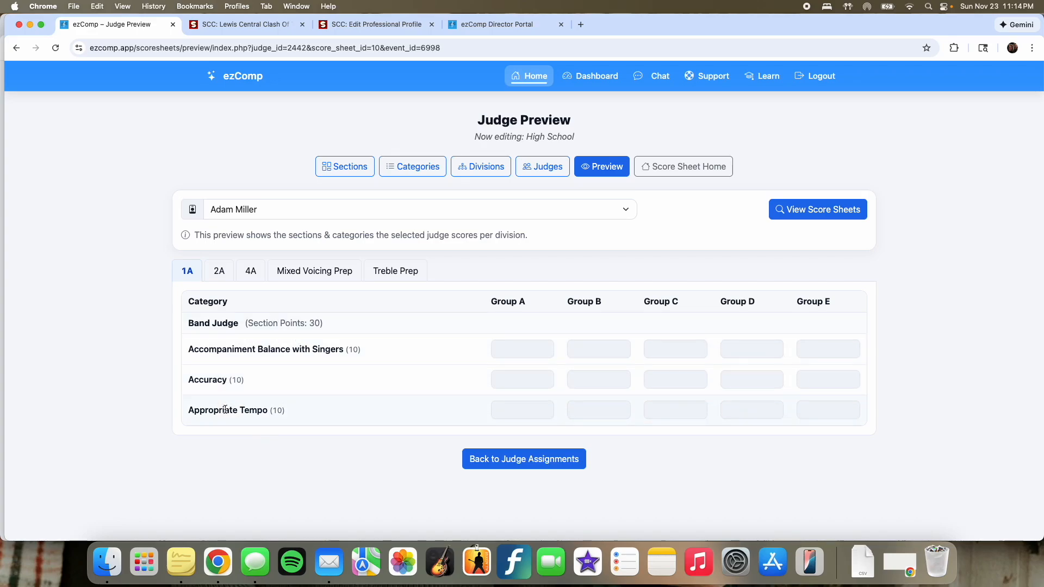
# Step: Preview the score sheets of a judge assigned to Vocals, Visuals and Instrumental, and review all categories in division 1A
pyautogui.click(504, 213)
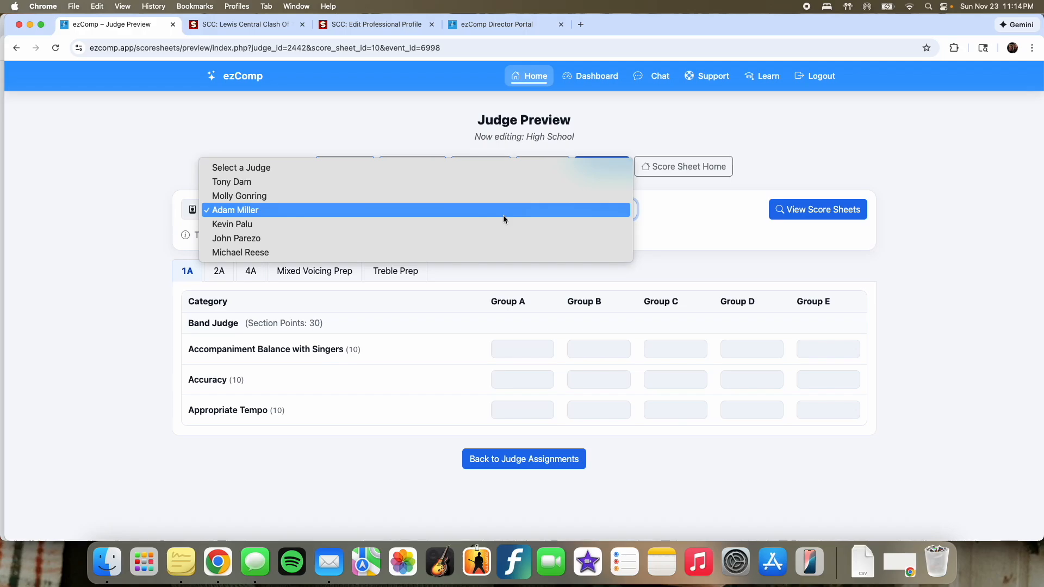
pyautogui.click(284, 225)
pyautogui.scroll(-10, 451, 339)
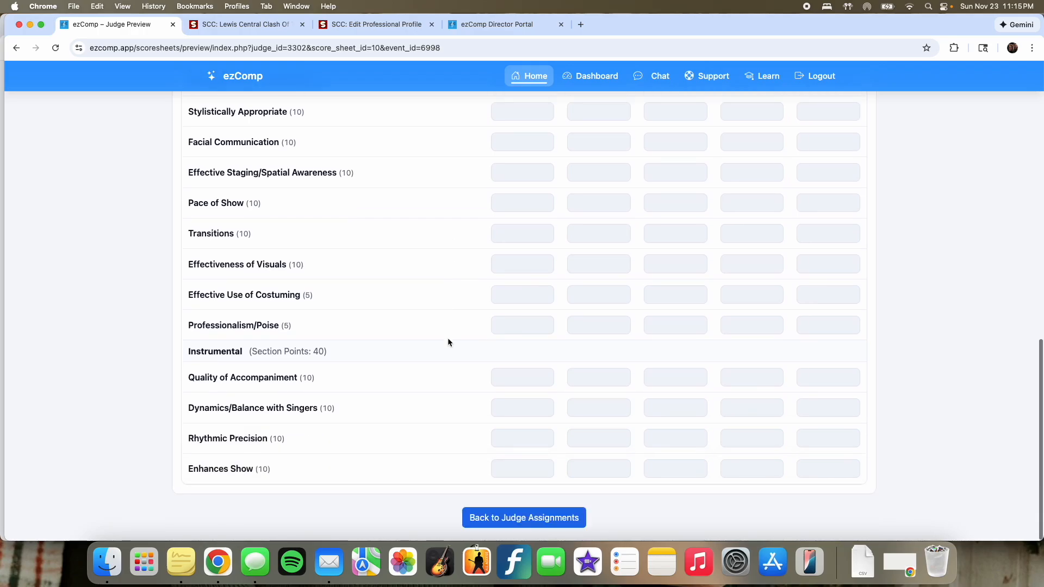
pyautogui.scroll(20, 448, 342)
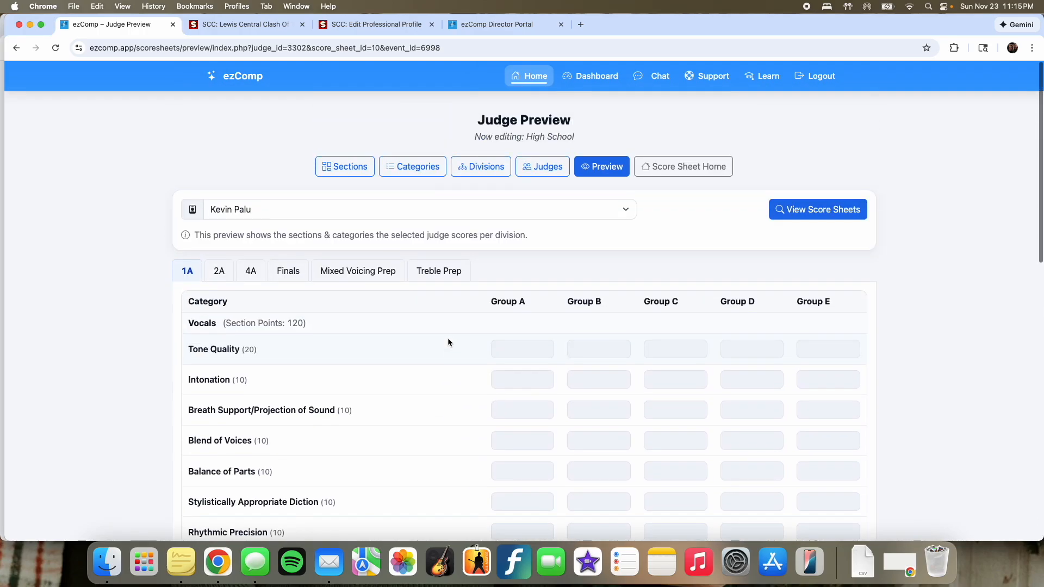
# Step: Open the Rubric Builder from the event dashboard and load the High School score sheet into the rubric grid
pyautogui.click(594, 76)
pyautogui.scroll(-5, 477, 247)
pyautogui.scroll(-5, 477, 248)
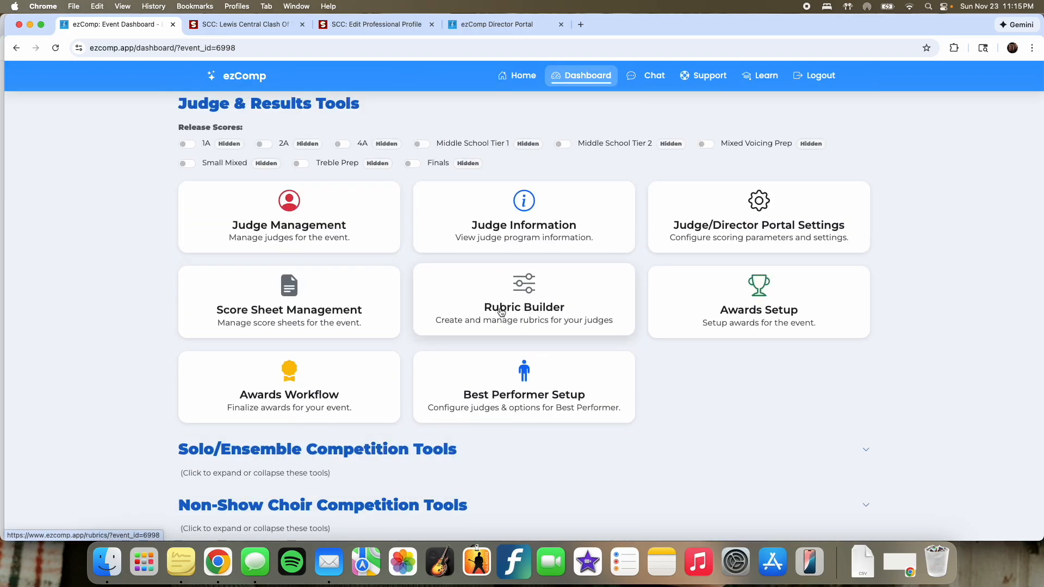
pyautogui.click(540, 302)
pyautogui.click(346, 325)
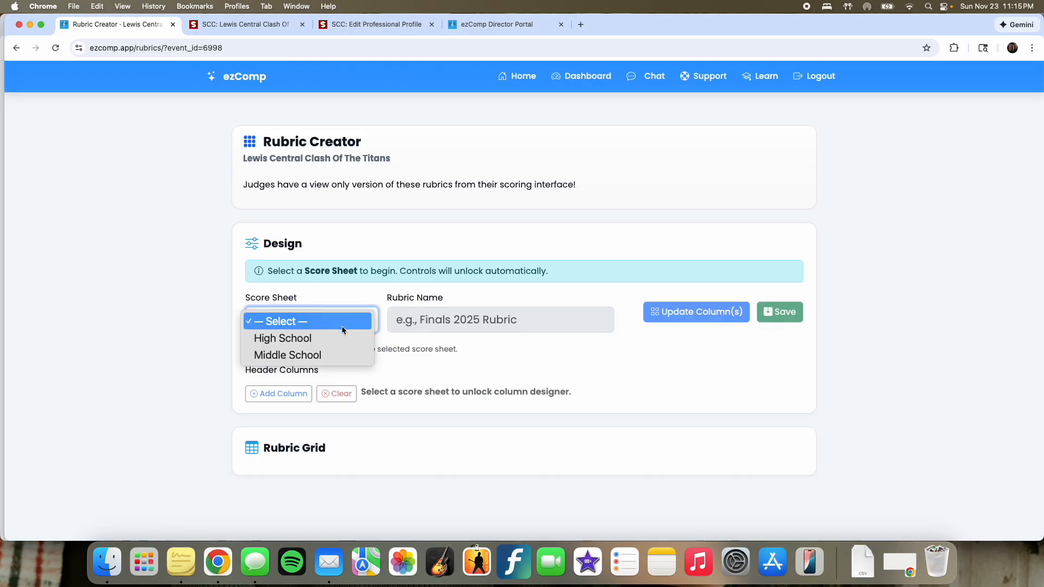
pyautogui.click(337, 339)
pyautogui.scroll(-6, 433, 354)
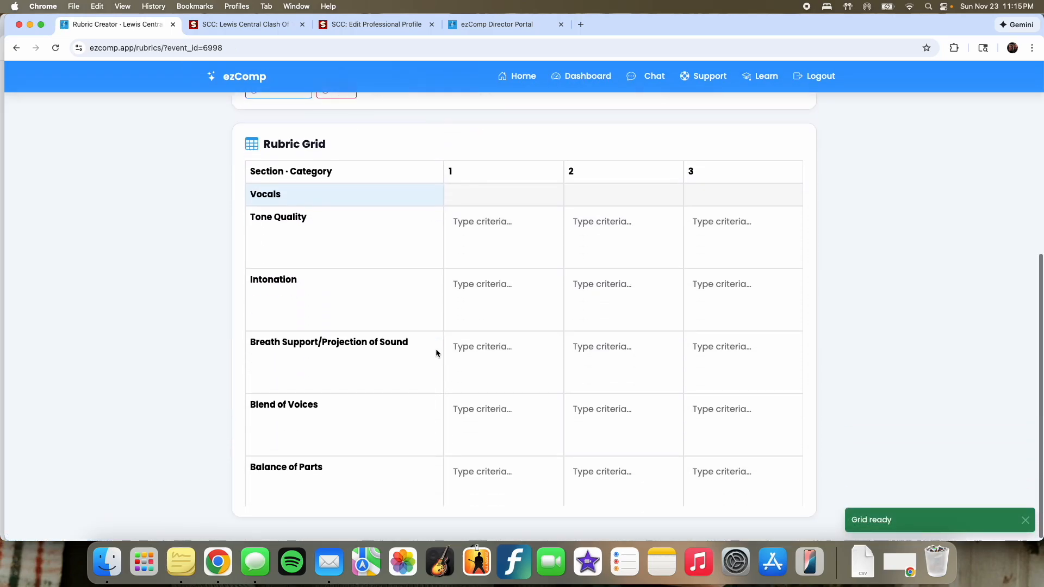
# Step: Examine the rubric's header column ranges and the three Tone Quality criteria cells without entering any criteria
pyautogui.scroll(3, 449, 337)
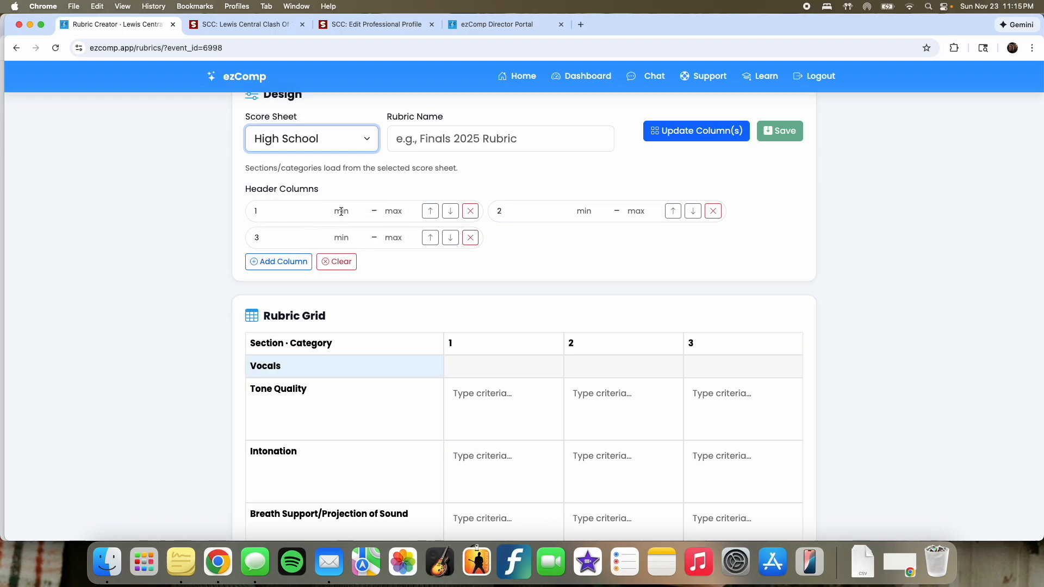
pyautogui.scroll(-5, 542, 249)
pyautogui.click(512, 244)
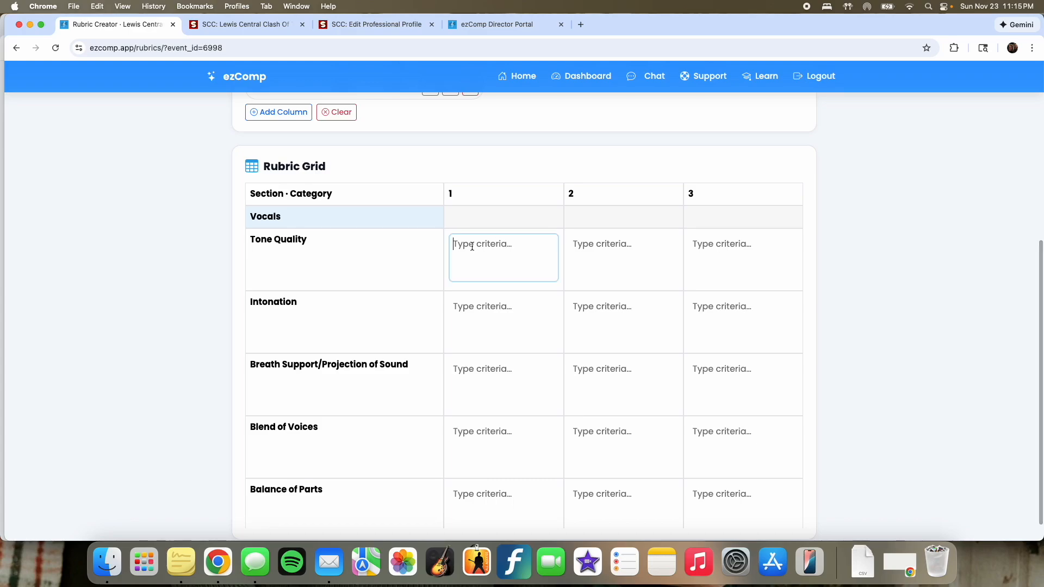
pyautogui.click(599, 261)
pyautogui.click(751, 248)
pyautogui.click(846, 300)
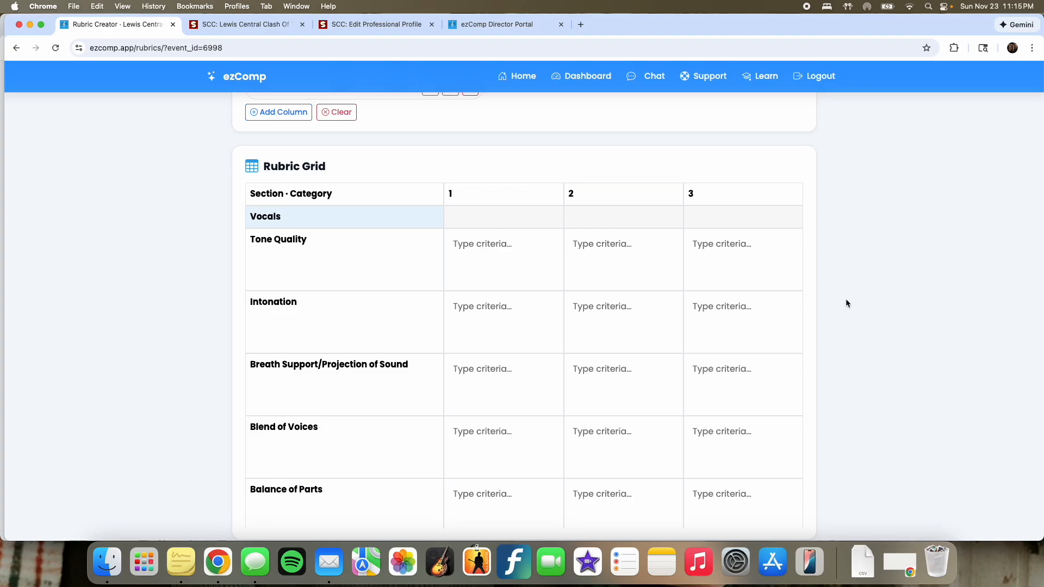
pyautogui.scroll(5, 850, 289)
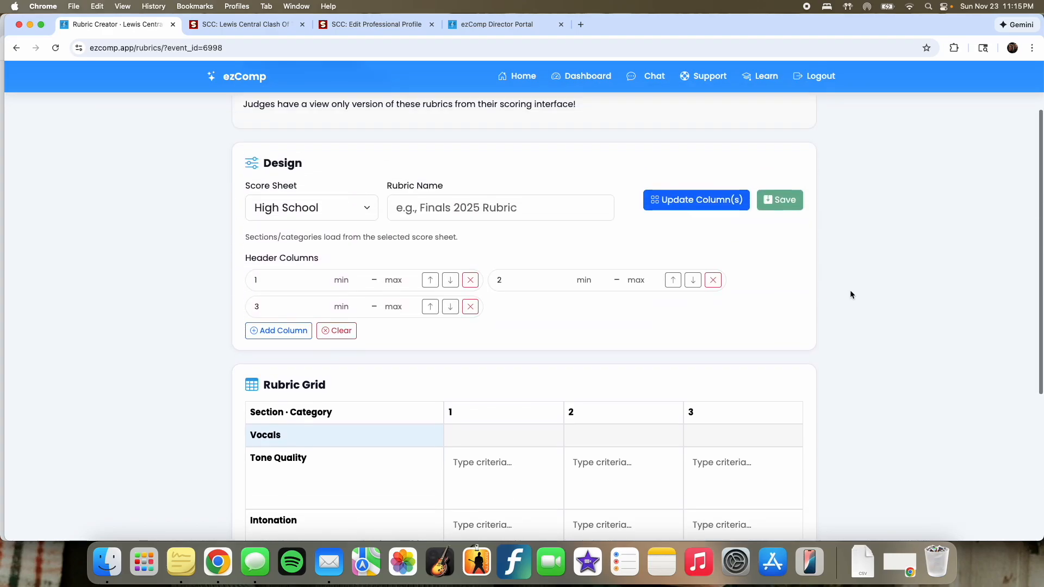
# Step: Return to the Judge & Results Tools section of the event dashboard
pyautogui.click(582, 76)
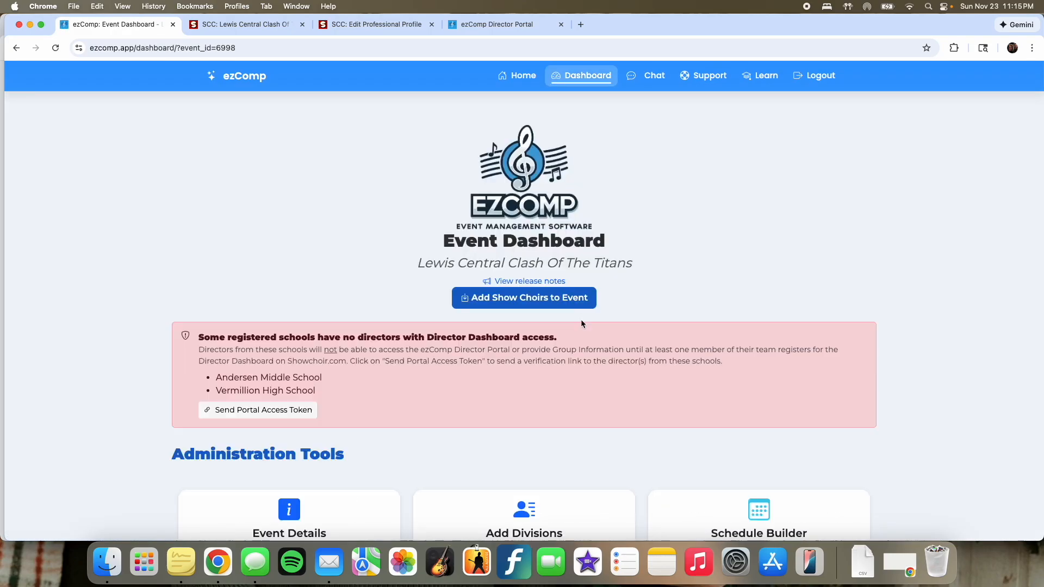
pyautogui.scroll(-5, 580, 318)
pyautogui.scroll(-3, 581, 318)
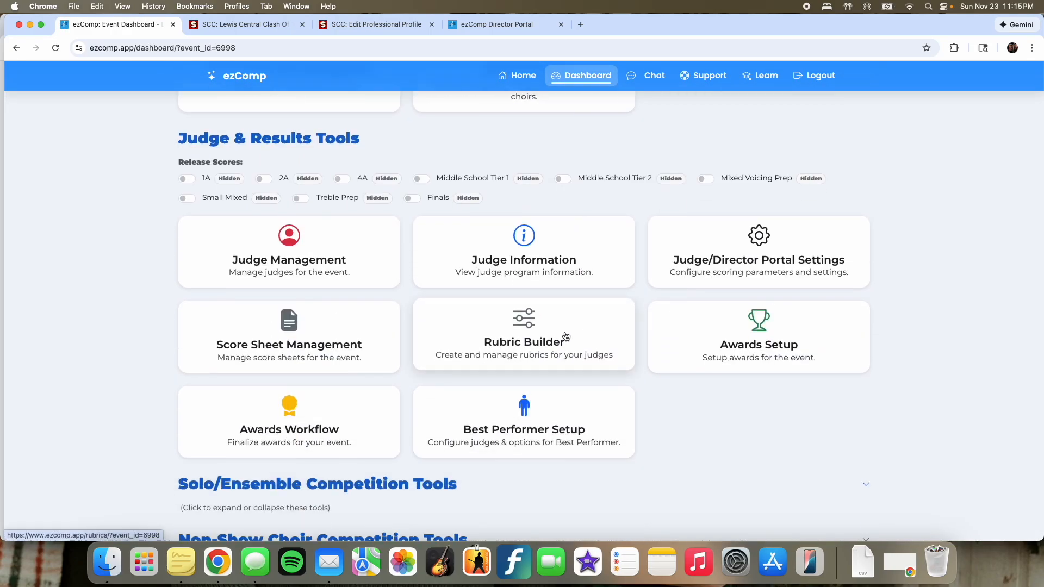
# Step: Open Awards Setup and examine the division group and the number of placements and calculation method for each division
pyautogui.click(749, 345)
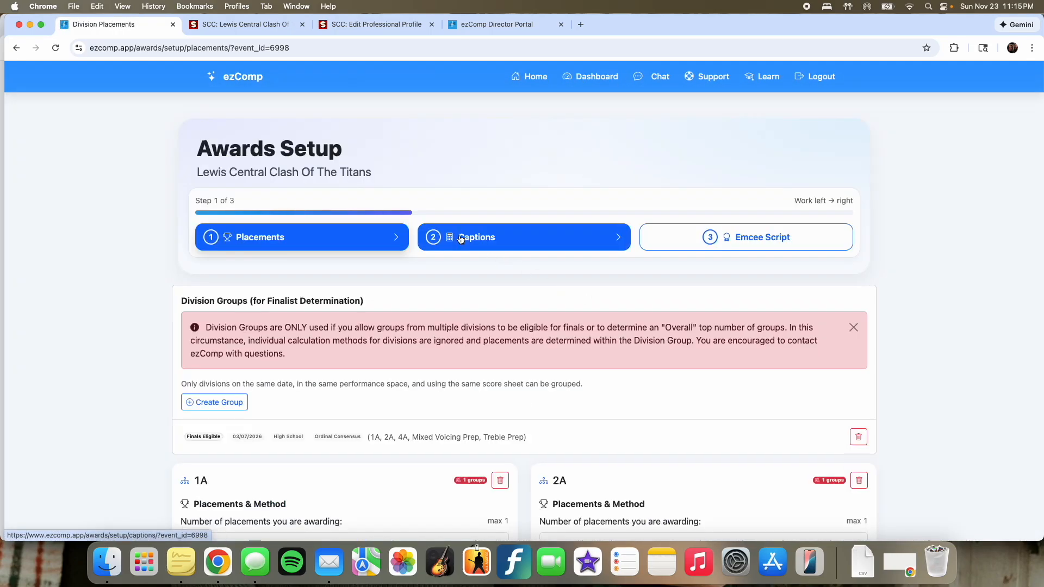
pyautogui.scroll(-3, 153, 266)
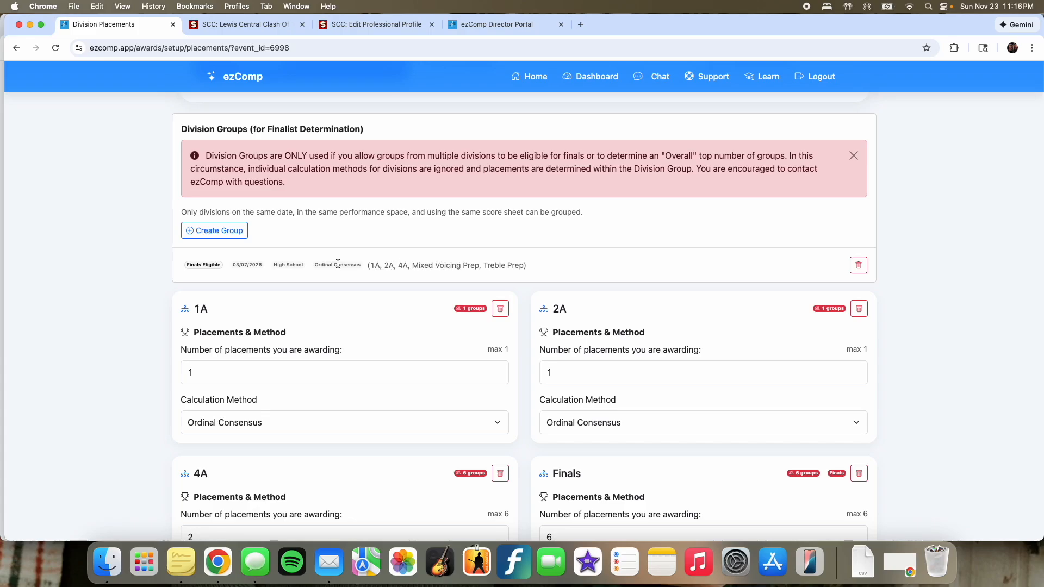
pyautogui.scroll(-3, 338, 264)
pyautogui.click(211, 186)
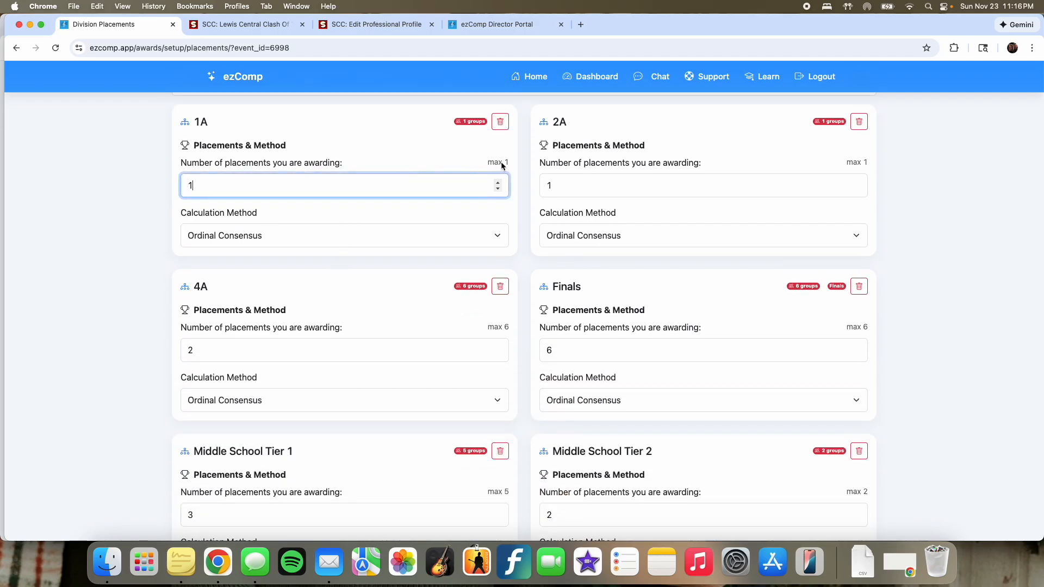
pyautogui.click(520, 210)
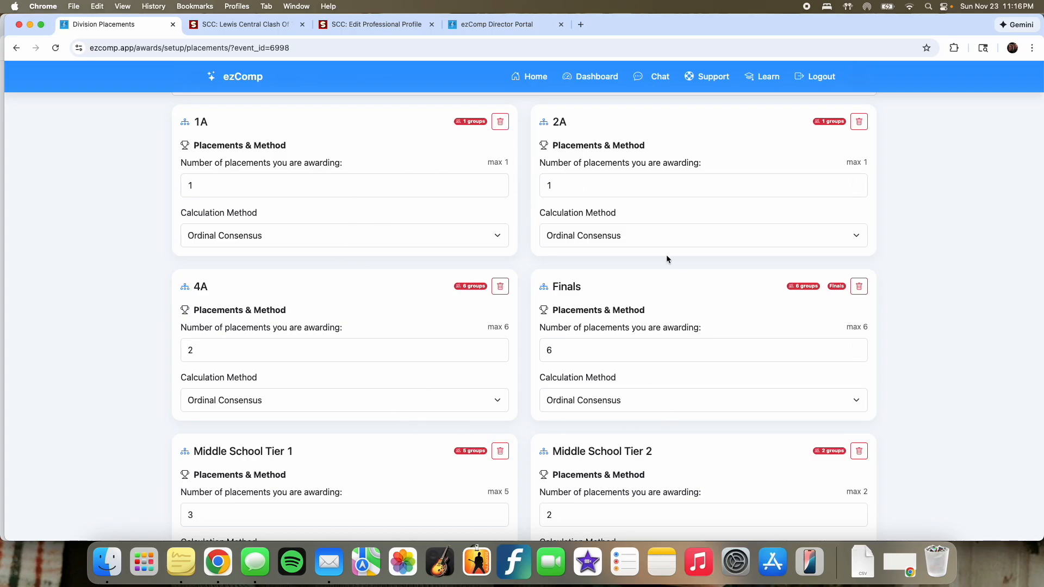
pyautogui.scroll(5, 442, 333)
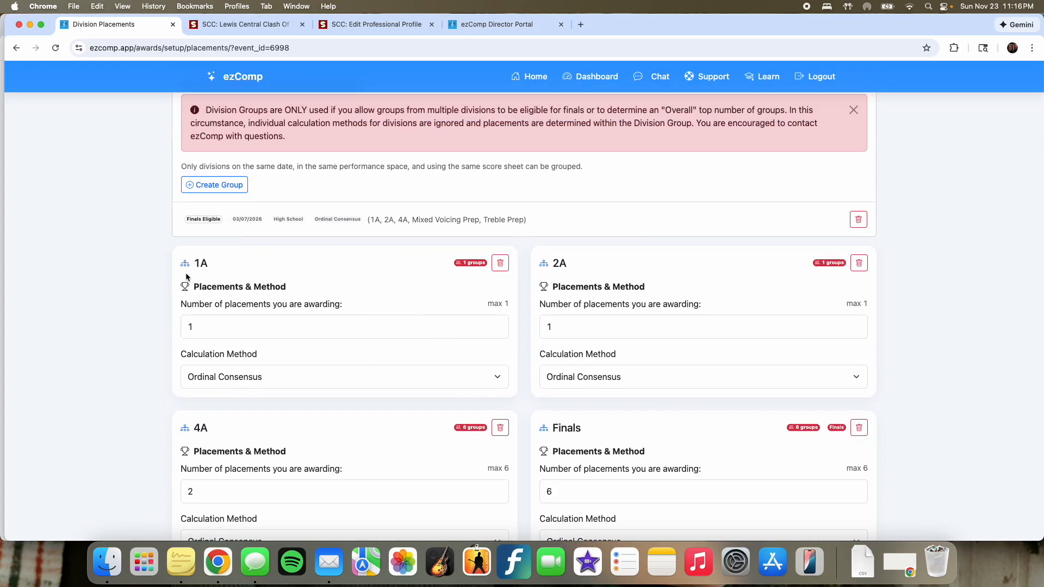
pyautogui.scroll(-5, 179, 278)
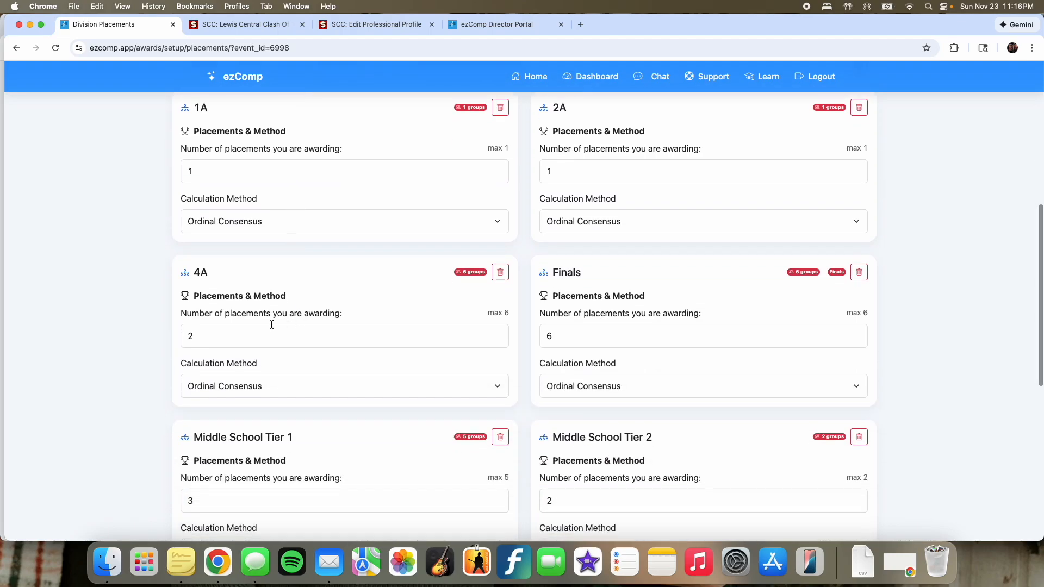
pyautogui.scroll(-5, 289, 305)
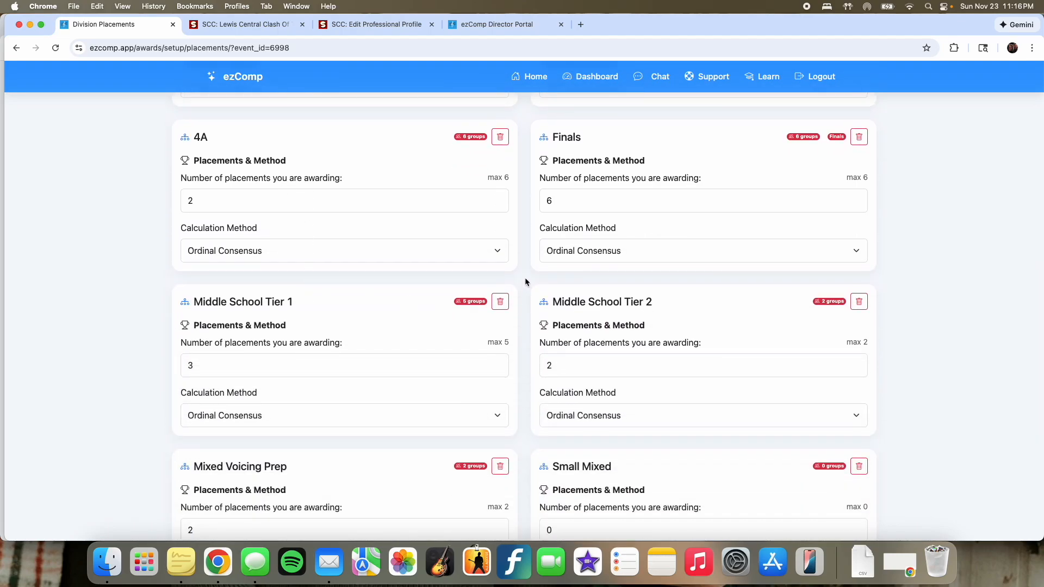
pyautogui.scroll(-8, 525, 281)
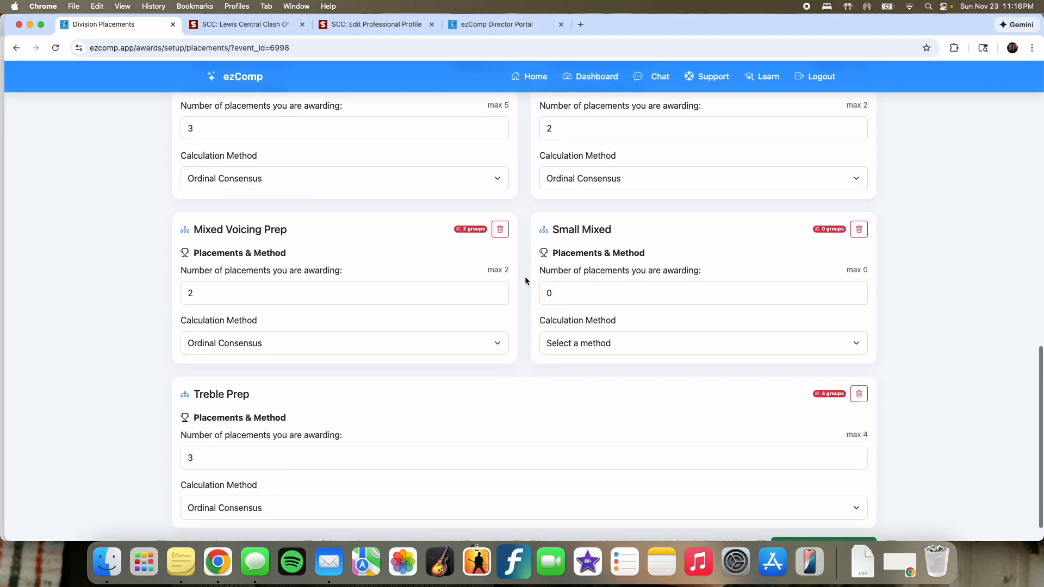
# Step: Check the available placement calculation methods for Middle School Tier 2 and Small Mixed
pyautogui.click(566, 177)
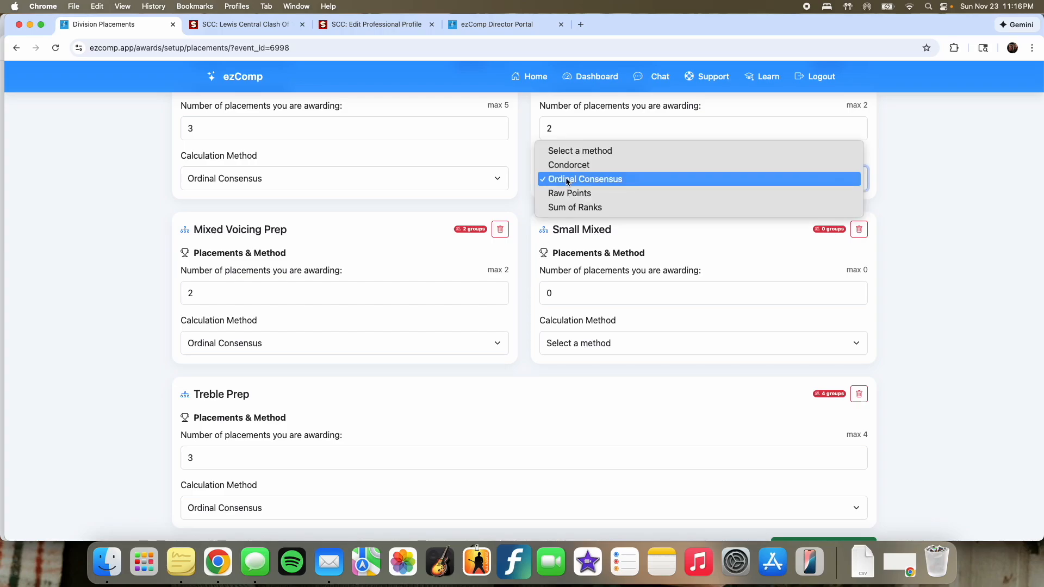
pyautogui.click(566, 178)
pyautogui.click(566, 351)
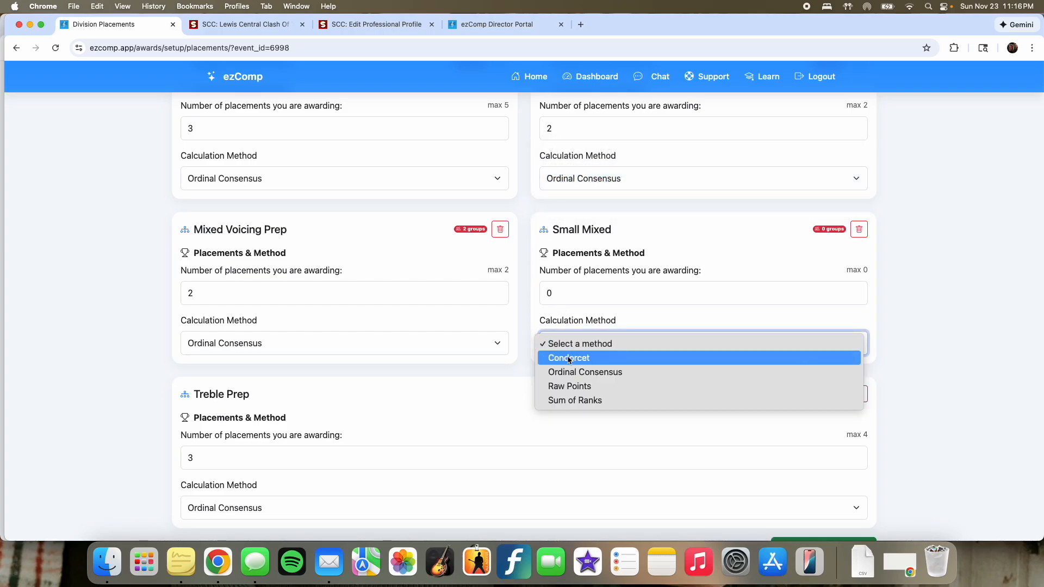
pyautogui.click(530, 314)
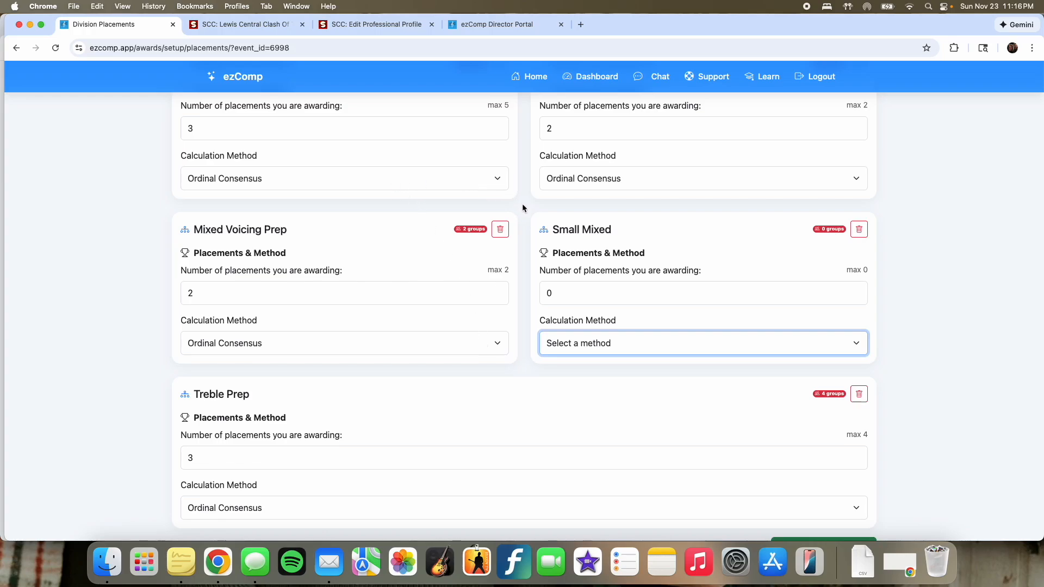
# Step: Go to the Captions stage of Awards Setup and draft a caption named Best Vocals, equivalent of Best Vocals
pyautogui.scroll(-1, 525, 235)
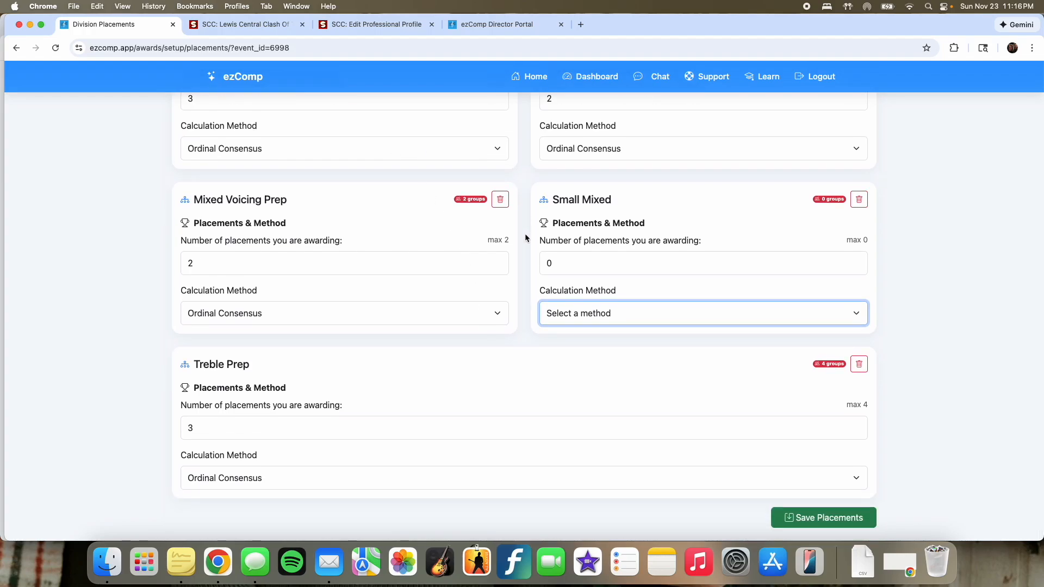
pyautogui.scroll(15, 525, 238)
pyautogui.scroll(4, 524, 233)
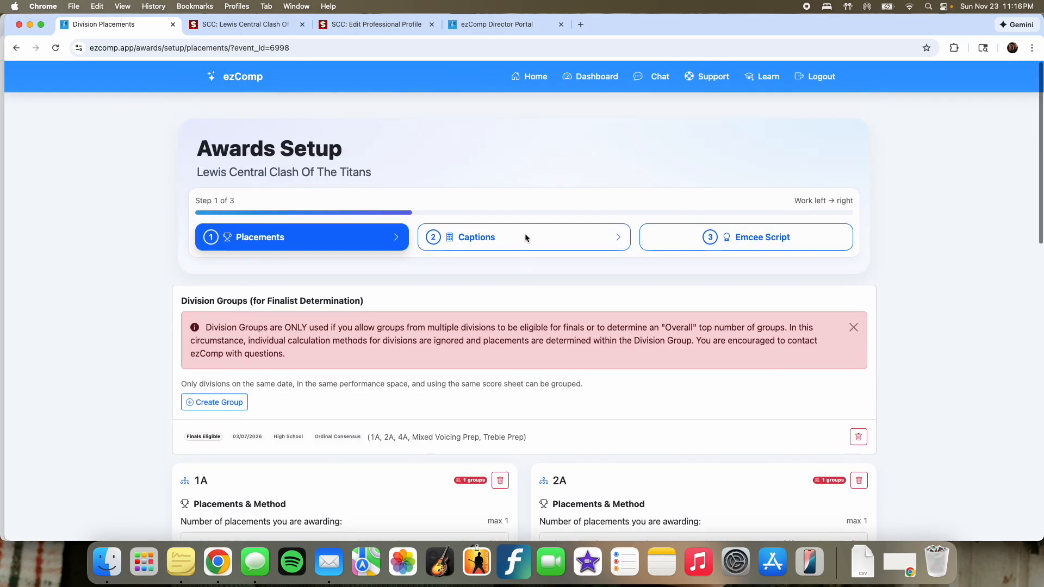
pyautogui.click(474, 243)
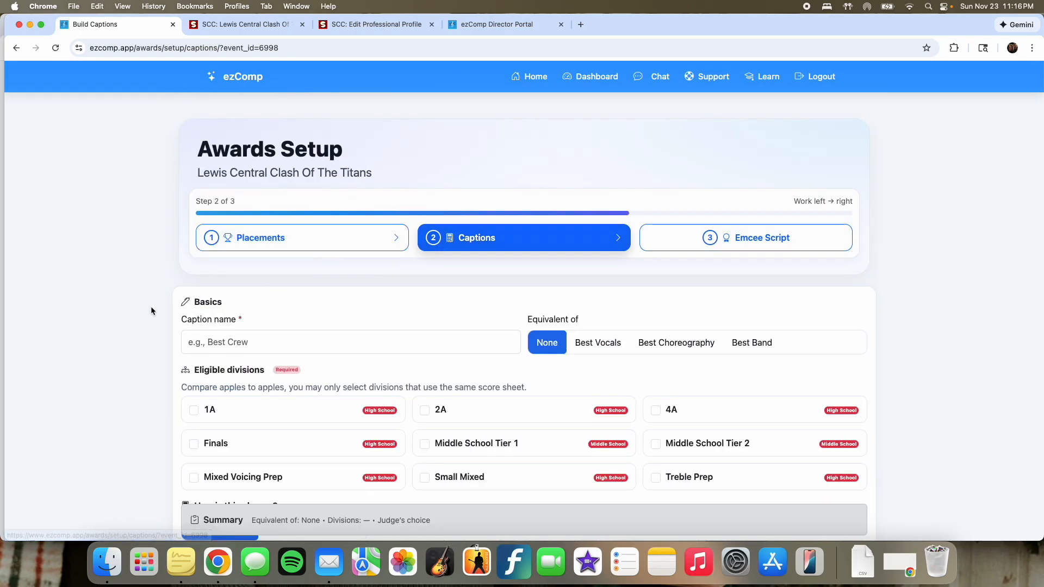
pyautogui.scroll(-3, 163, 288)
pyautogui.click(215, 213)
pyautogui.write('B')
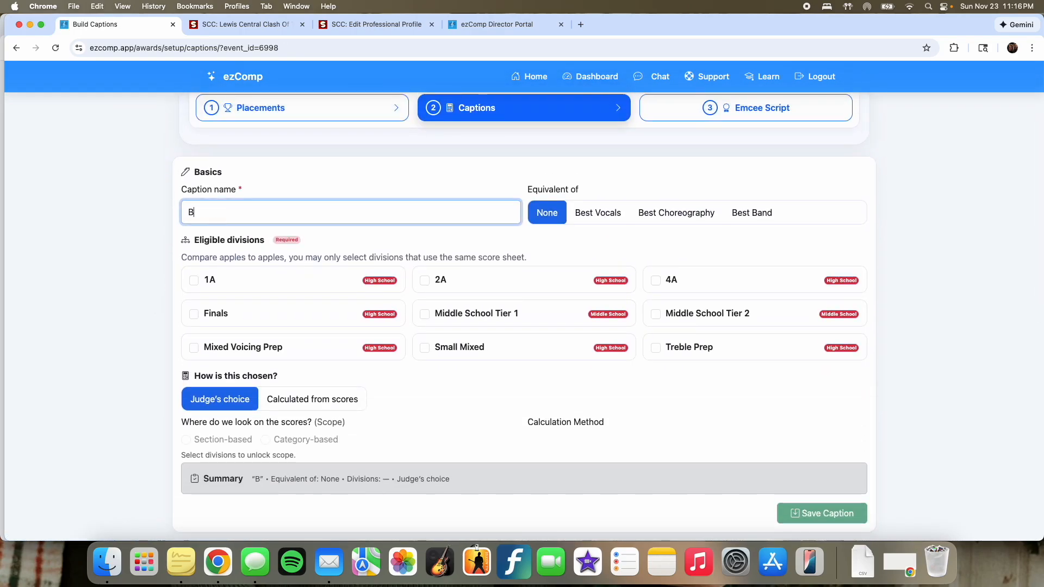
pyautogui.write('est Vocals')
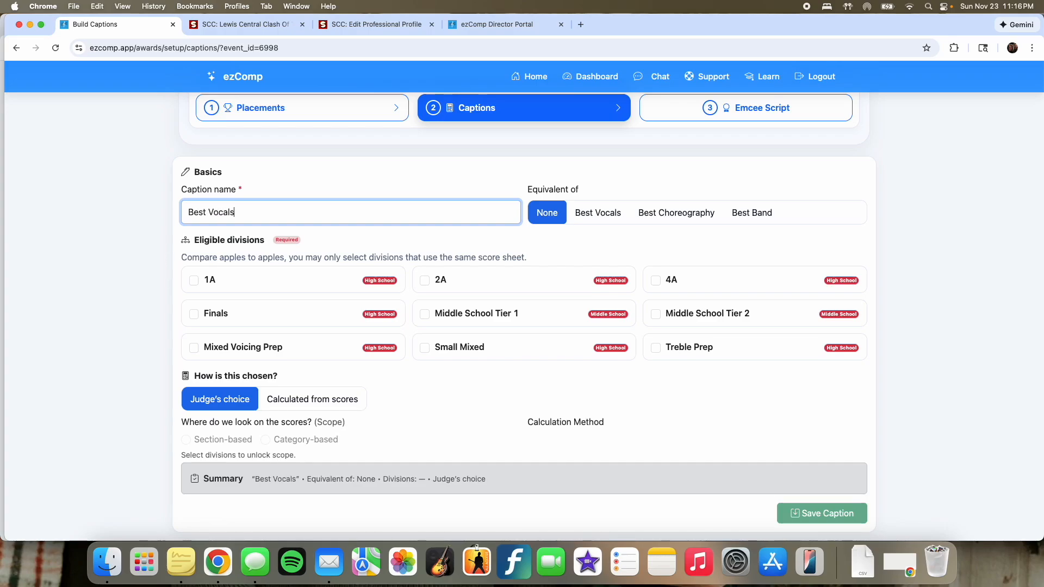
pyautogui.click(129, 220)
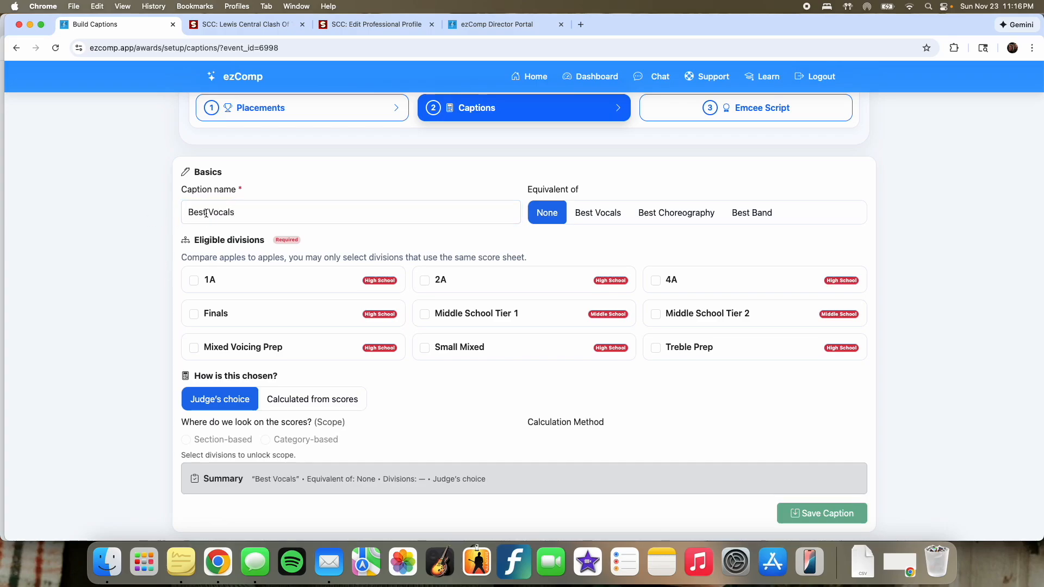
pyautogui.click(602, 213)
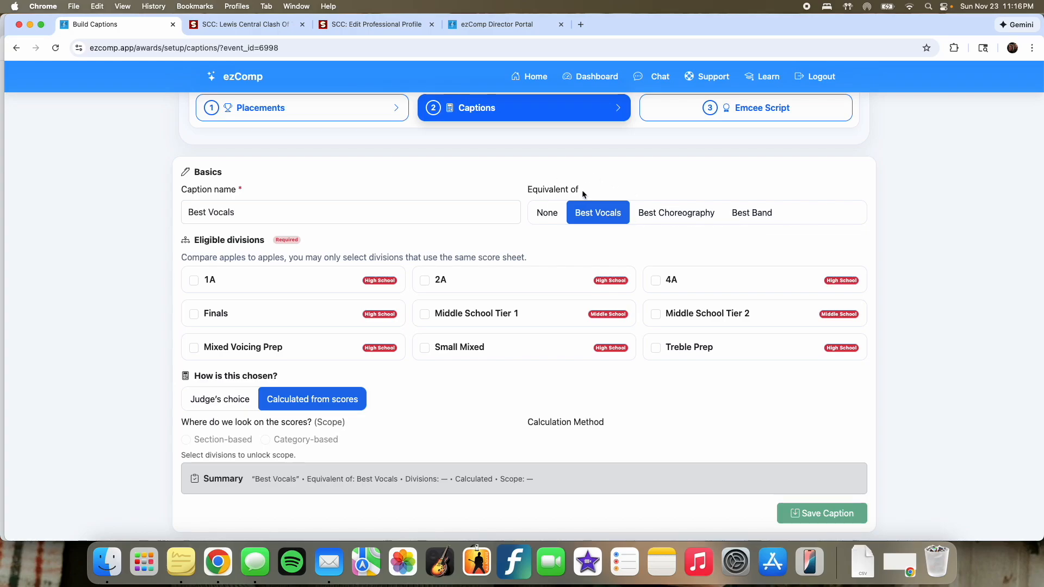
# Step: Make 1A, 2A, 4A, Treble Prep, Small Mixed and Mixed Voicing Prep eligible for the Best Vocals caption
pyautogui.click(197, 282)
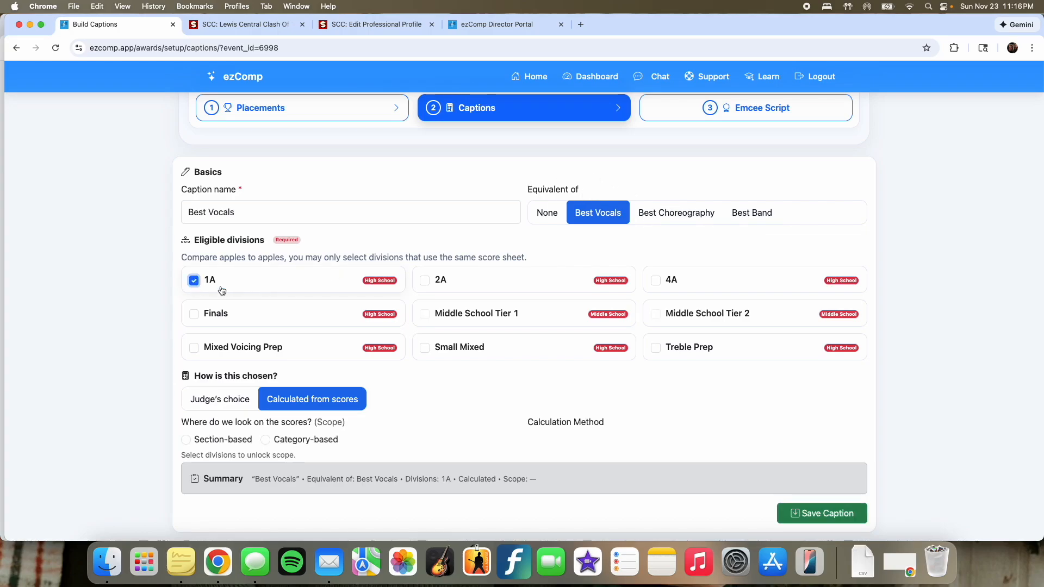
pyautogui.click(425, 281)
pyautogui.click(671, 284)
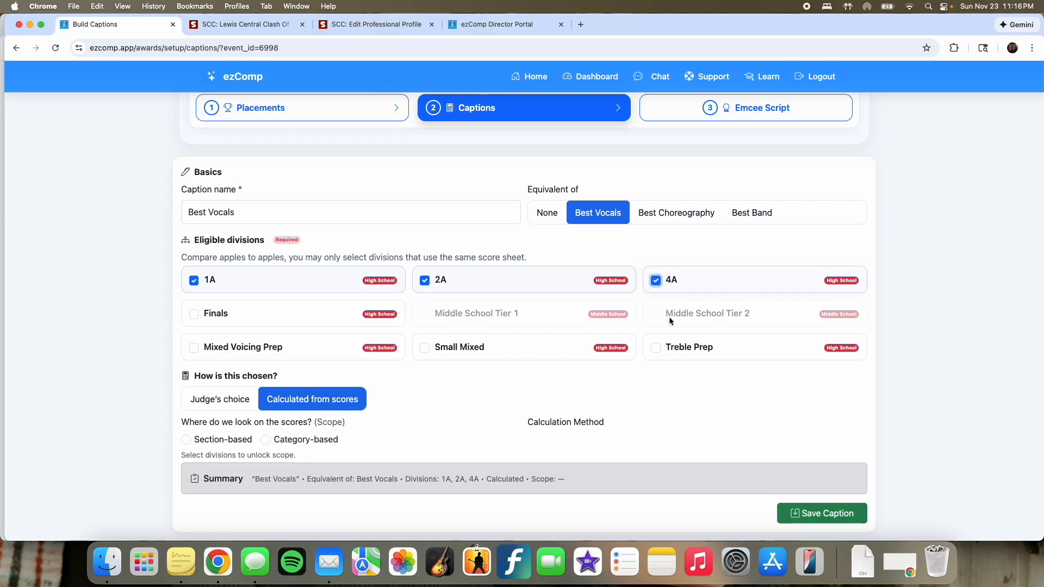
pyautogui.click(656, 348)
pyautogui.click(424, 348)
pyautogui.click(194, 348)
# Step: Base the Best Vocals caption on the Vocals section scores, with Ordinal Consensus as the calculation method
pyautogui.scroll(-3, 298, 360)
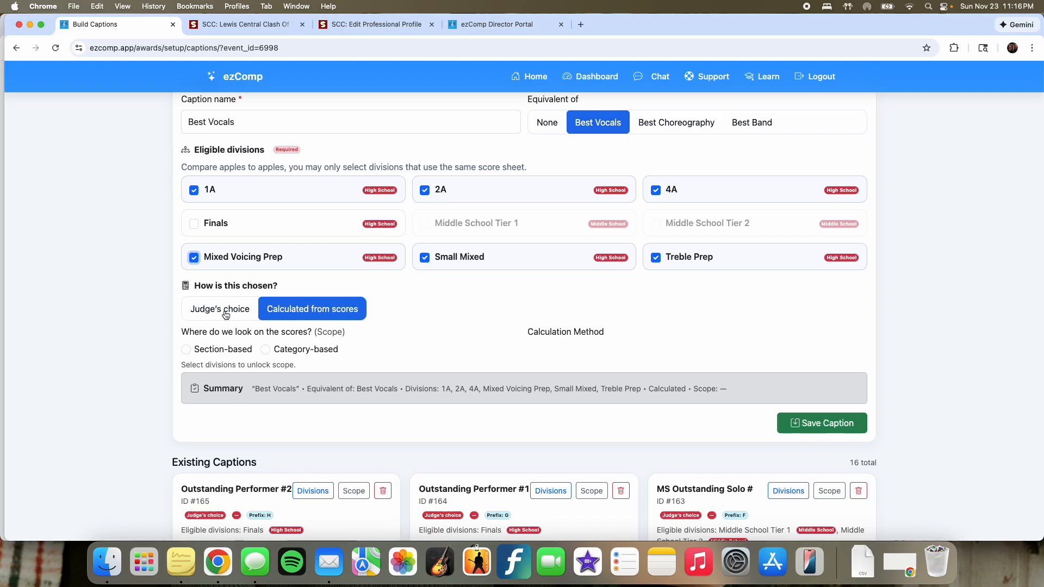
pyautogui.click(186, 350)
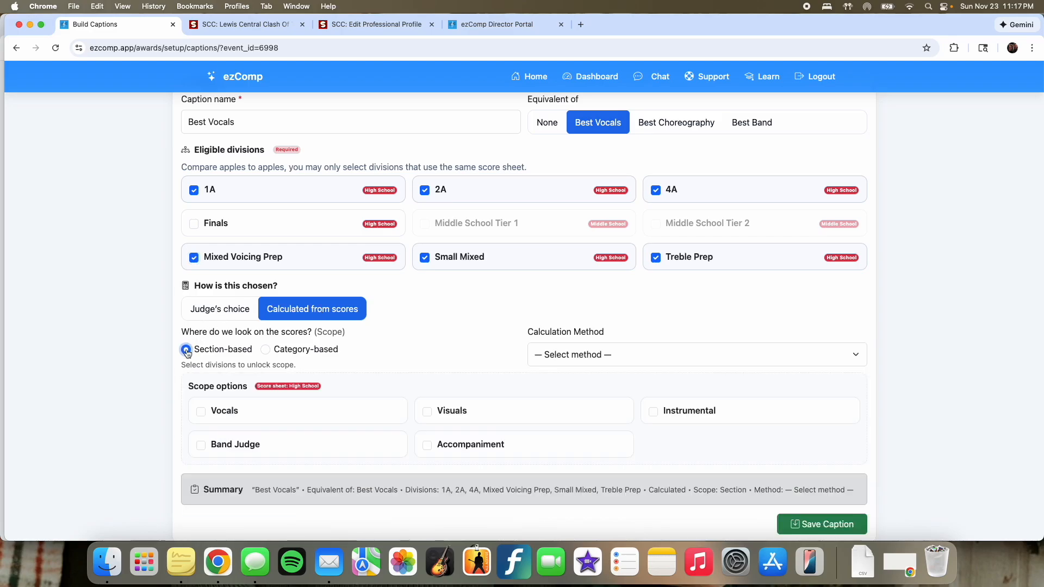
pyautogui.click(202, 412)
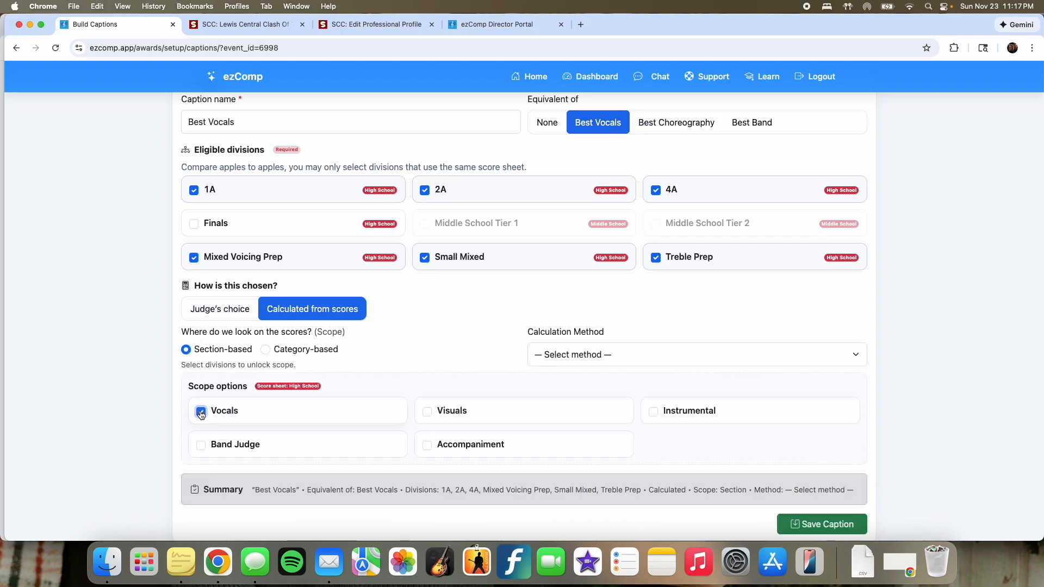
pyautogui.click(550, 357)
pyautogui.click(553, 369)
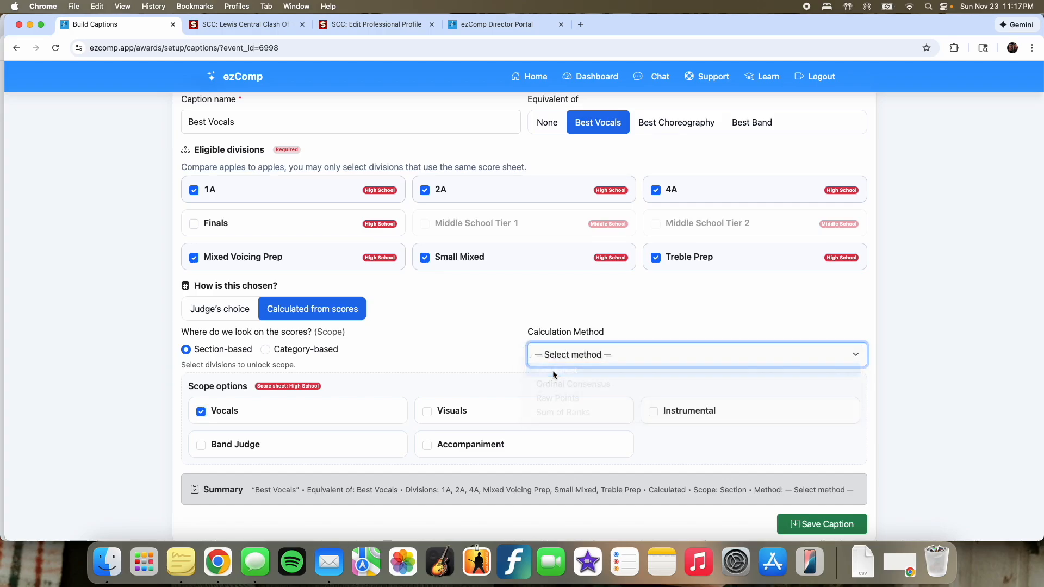
pyautogui.click(559, 366)
pyautogui.click(560, 371)
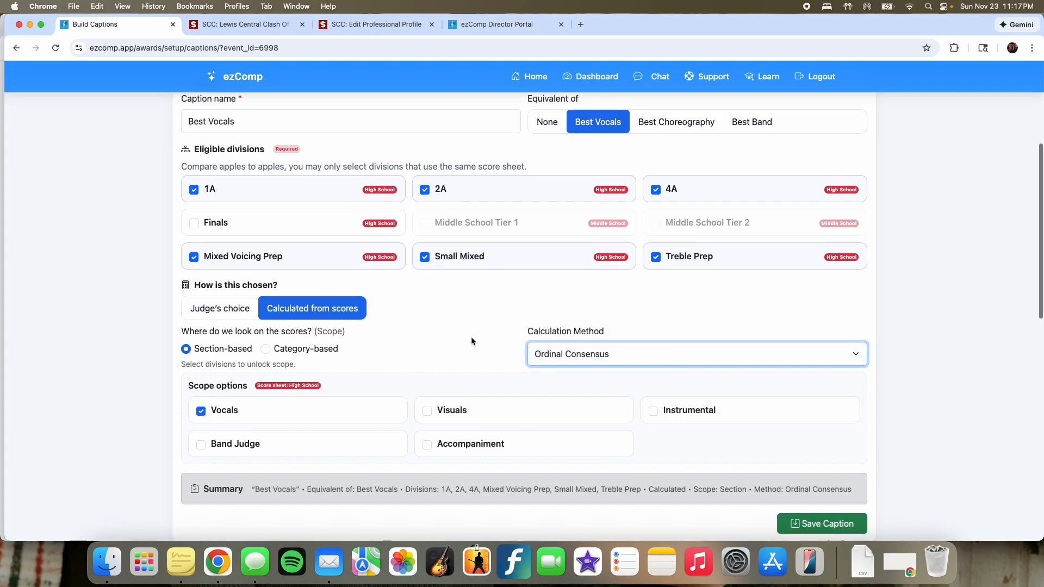
# Step: Review the existing captions with their eligible divisions, scopes and calculation methods
pyautogui.scroll(-3, 471, 337)
pyautogui.scroll(-2, 470, 338)
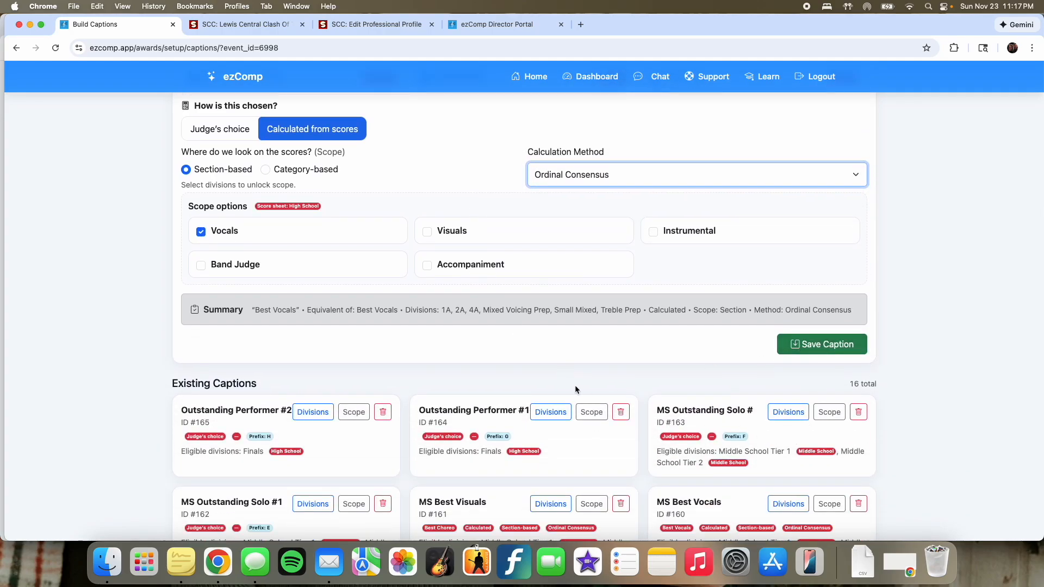
pyautogui.scroll(-5, 575, 389)
pyautogui.scroll(-4, 577, 389)
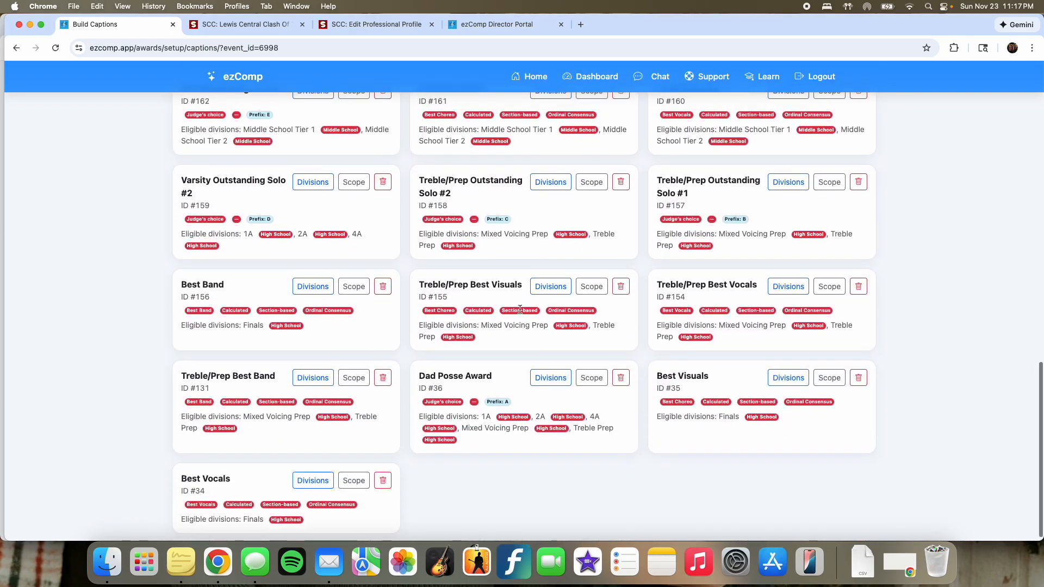
pyautogui.scroll(8, 604, 321)
pyautogui.scroll(10, 622, 337)
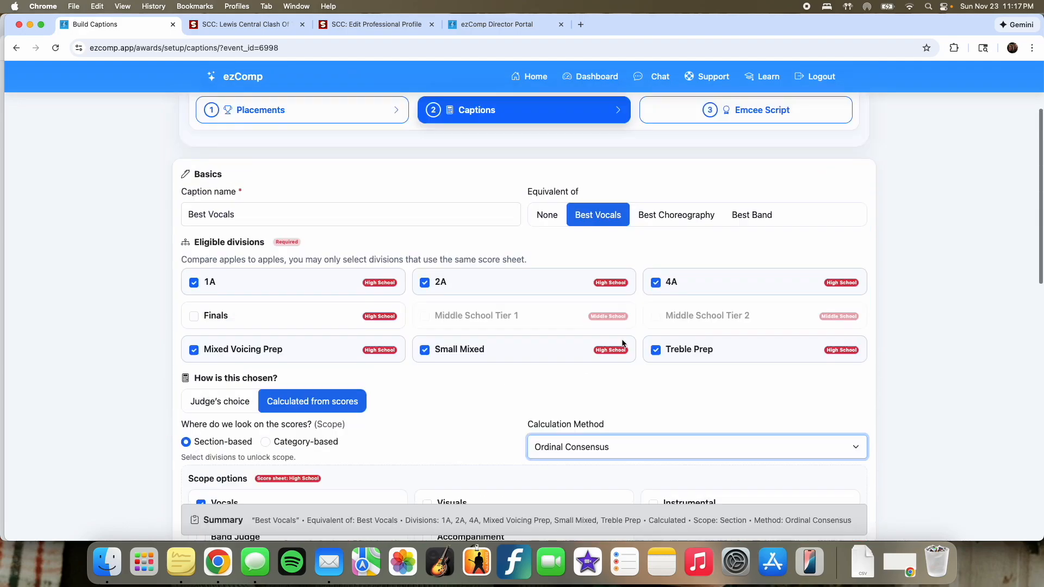
# Step: Go to the Emcee Script stage and load the saved Daytime Awards script
pyautogui.click(742, 243)
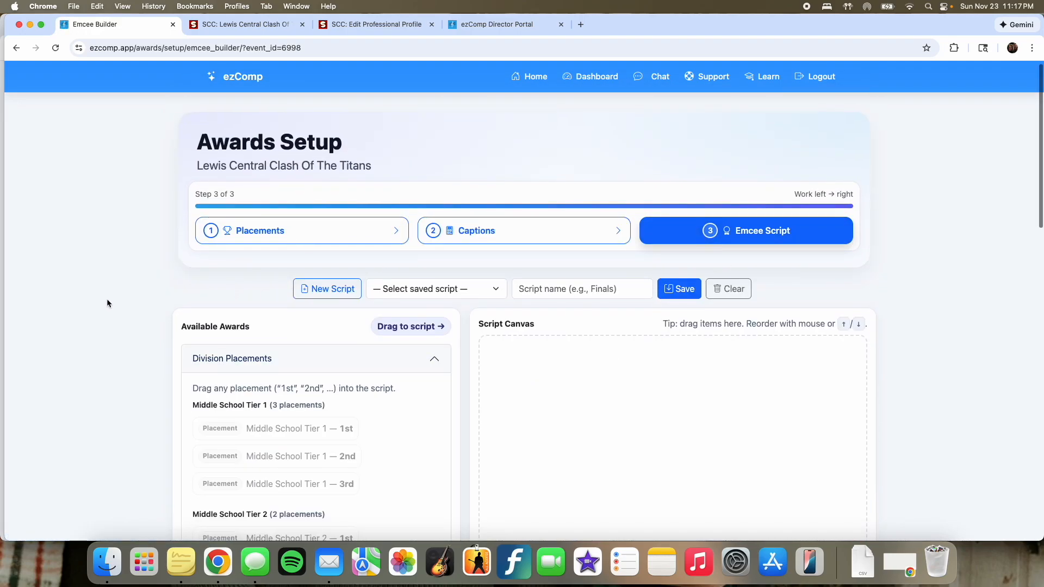
pyautogui.click(405, 289)
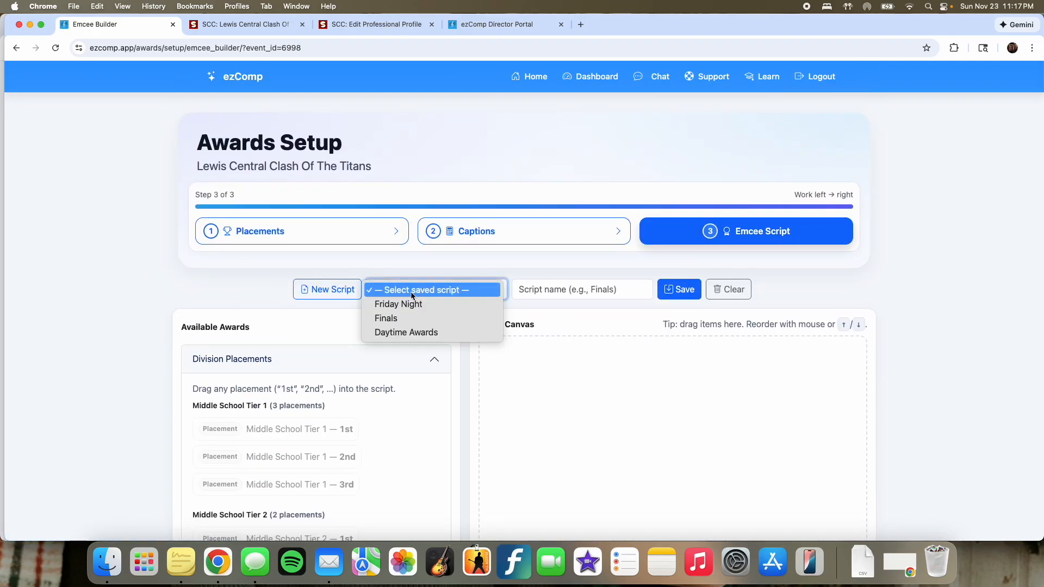
pyautogui.click(407, 332)
pyautogui.scroll(-2, 136, 315)
pyautogui.scroll(-3, 136, 315)
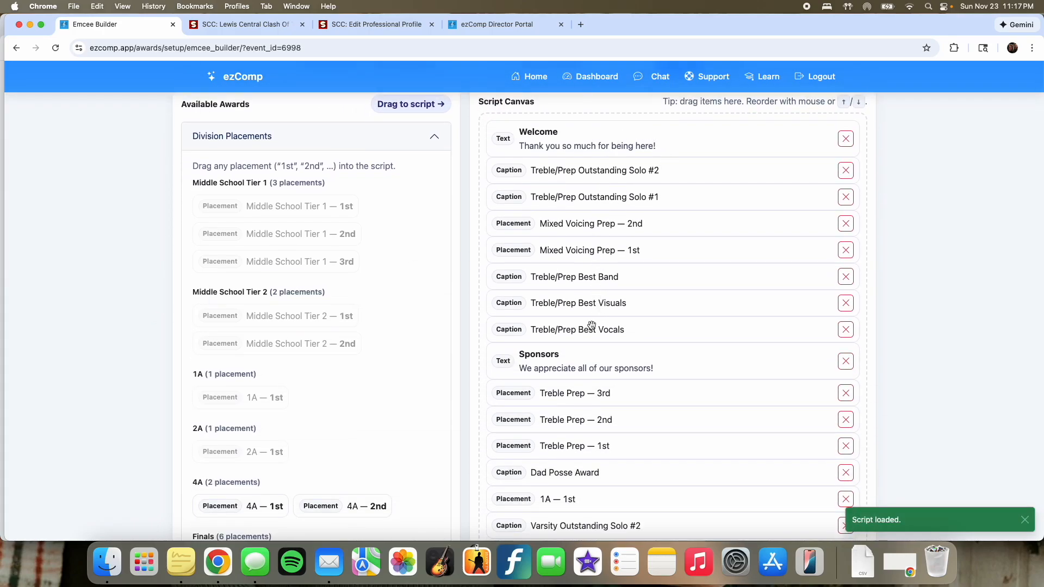
# Step: Show the custom text chunks available for scripts and review the order of items in the Daytime Awards script
pyautogui.click(281, 136)
pyautogui.click(233, 224)
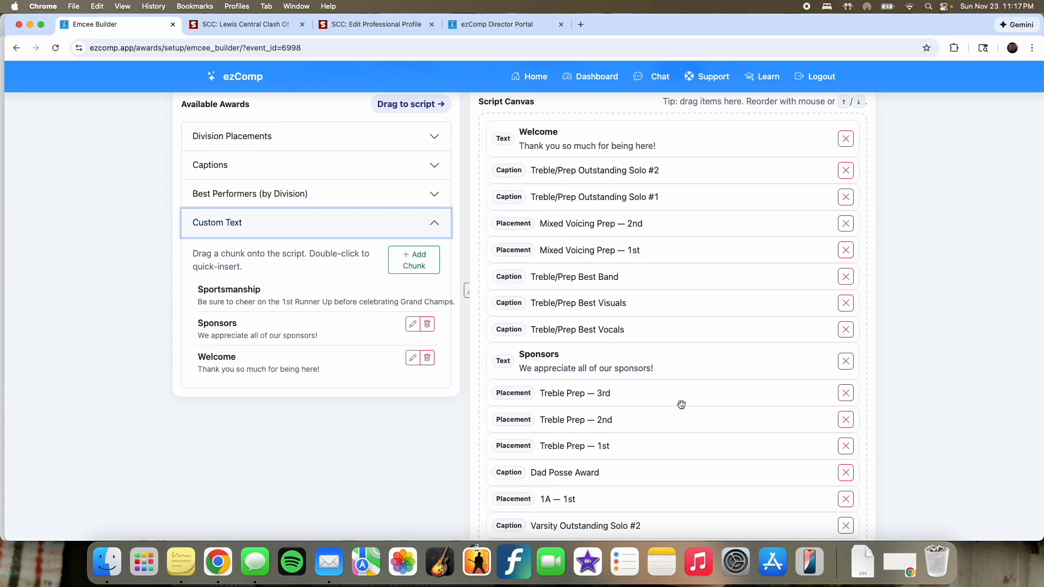
pyautogui.scroll(-5, 663, 422)
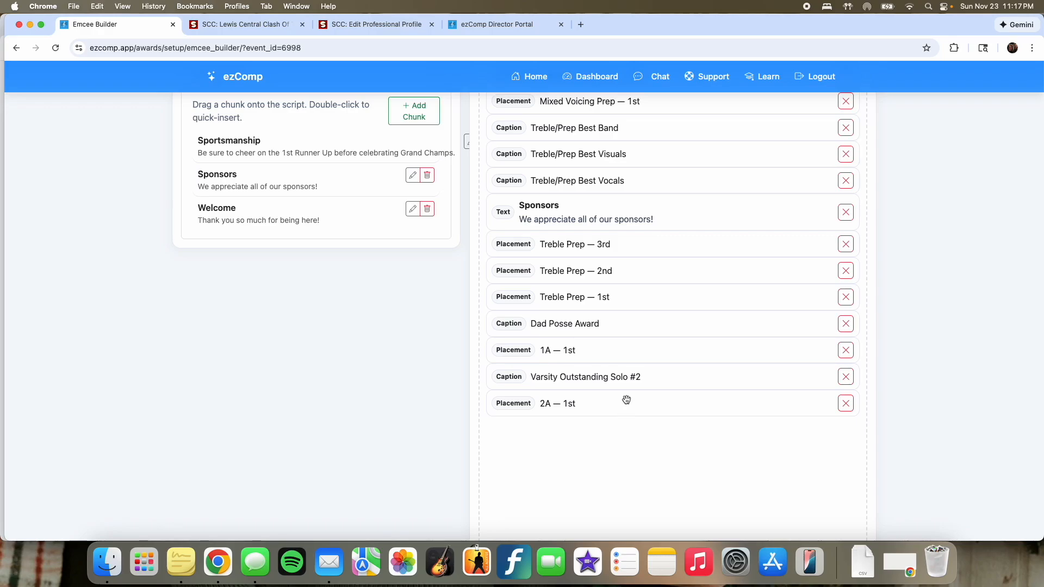
# Step: Load the saved Finals script into the script canvas
pyautogui.scroll(8, 624, 402)
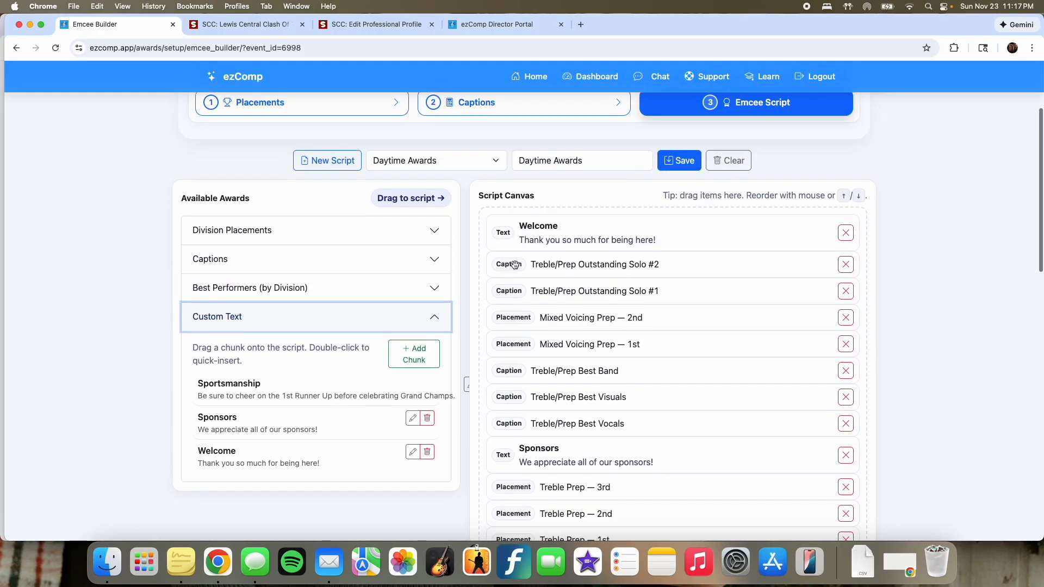
pyautogui.click(437, 165)
pyautogui.click(386, 145)
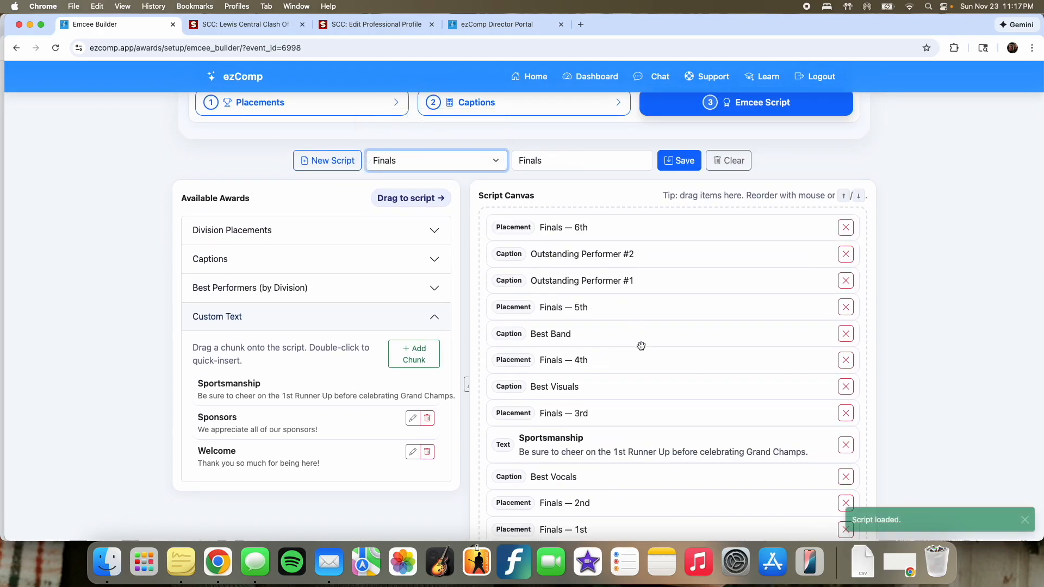
# Step: Check the item order of the Finals script and open the event's Awards Workflow from the dashboard
pyautogui.scroll(-3, 664, 332)
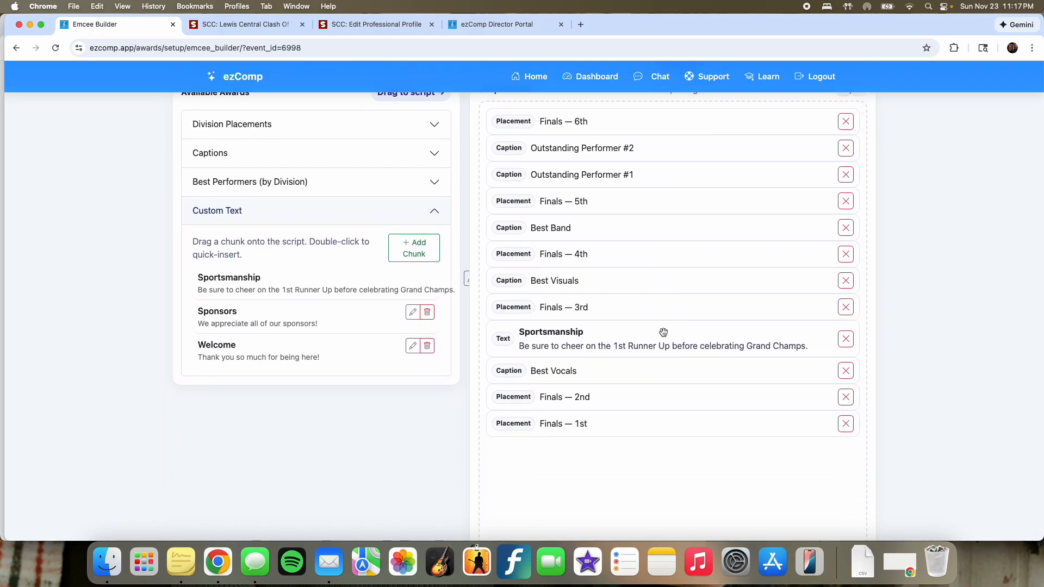
pyautogui.scroll(7, 663, 332)
pyautogui.click(587, 74)
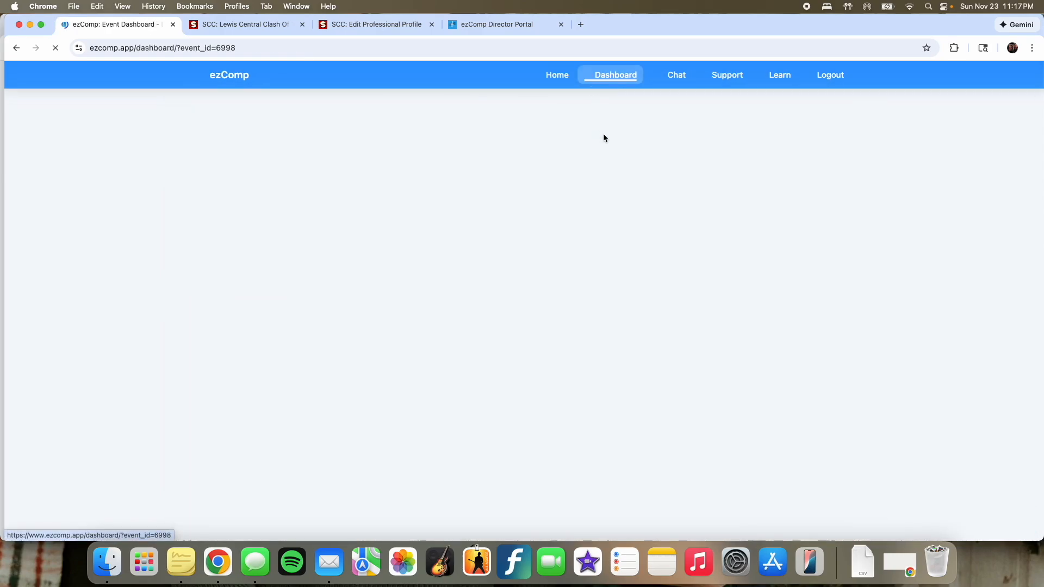
pyautogui.scroll(-10, 367, 354)
pyautogui.scroll(-7, 366, 355)
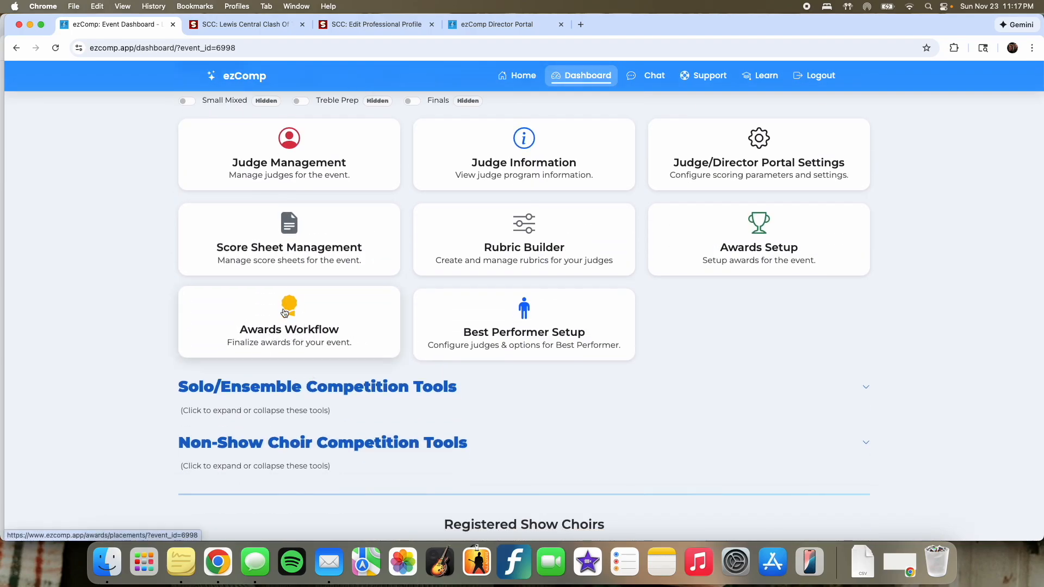
pyautogui.click(284, 308)
# Step: Review the judge finalization status per division and the Finals Eligible overall and division placements
pyautogui.scroll(-2, 259, 350)
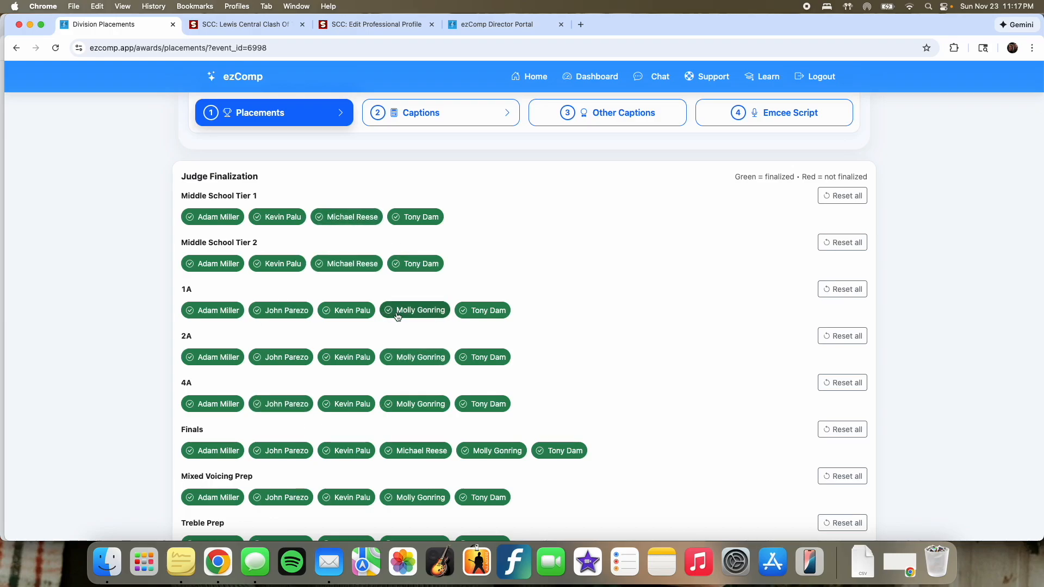
pyautogui.scroll(-10, 361, 338)
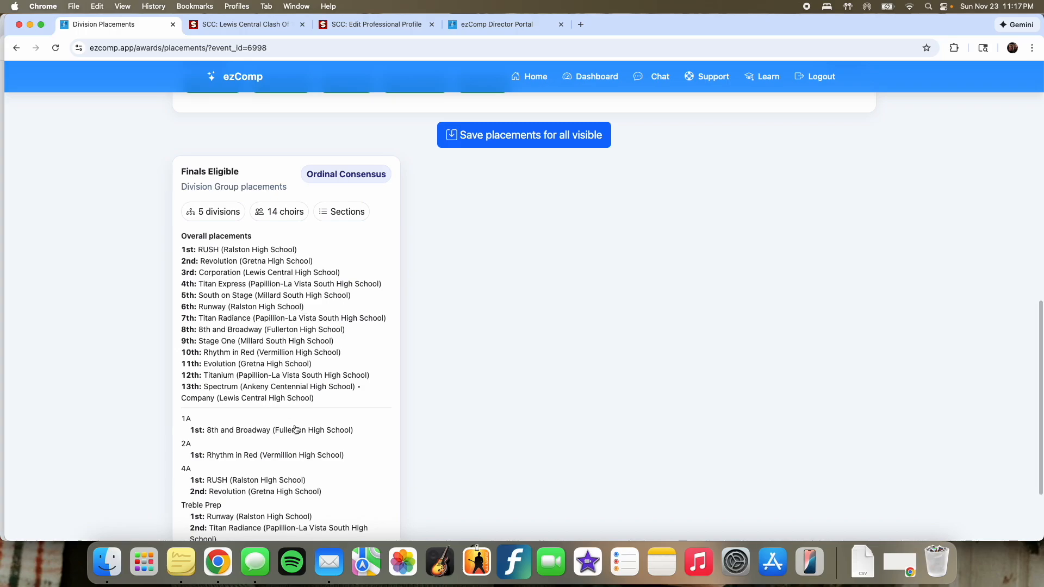
pyautogui.scroll(-2, 356, 401)
pyautogui.scroll(1, 352, 373)
# Step: Examine the round-by-round Ordinal Consensus ranks by judge for the Finals Eligible group, and close the breakdown
pyautogui.click(297, 333)
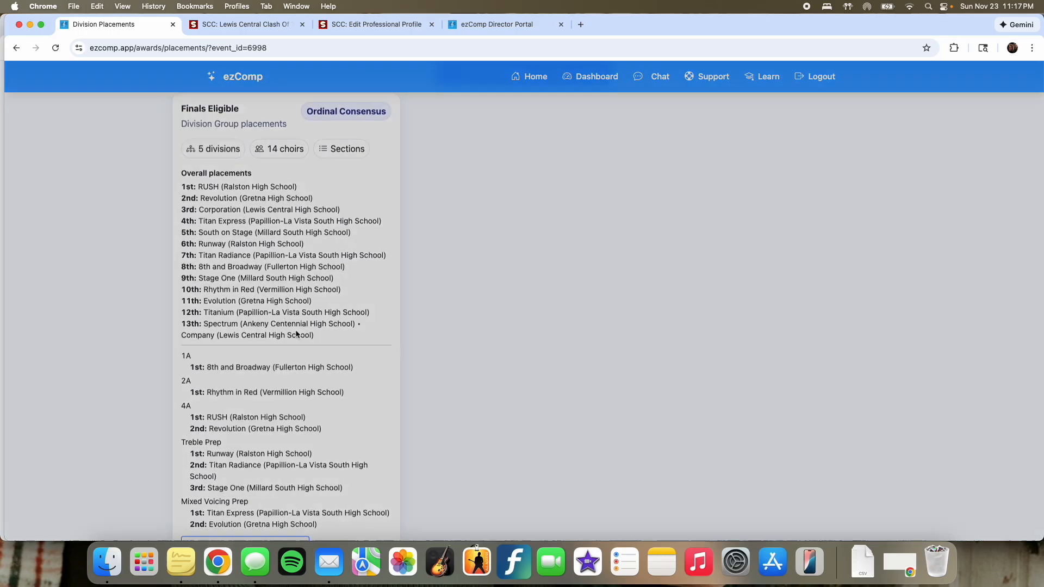
pyautogui.scroll(-5, 465, 331)
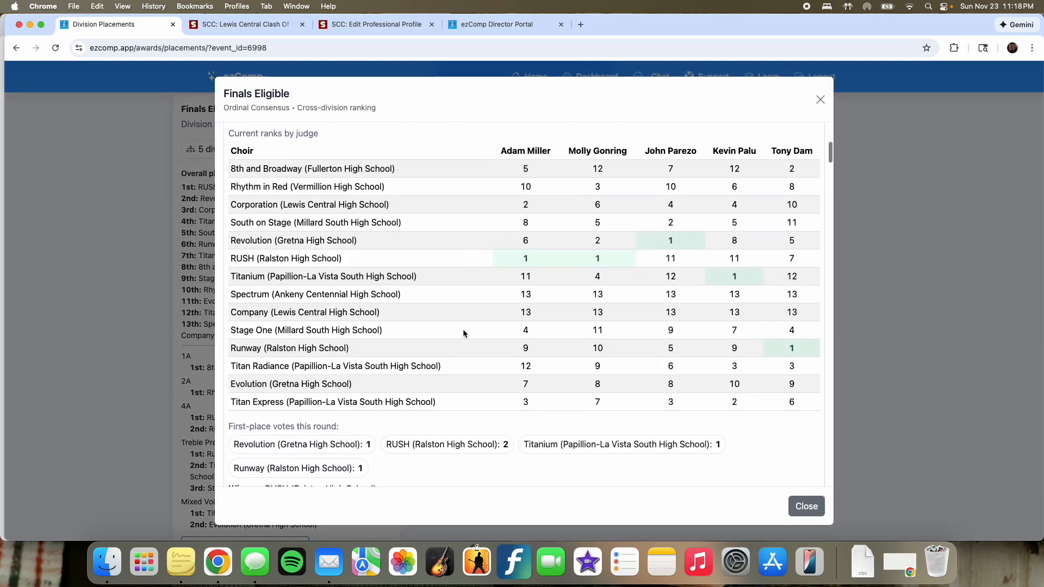
pyautogui.scroll(-6, 463, 332)
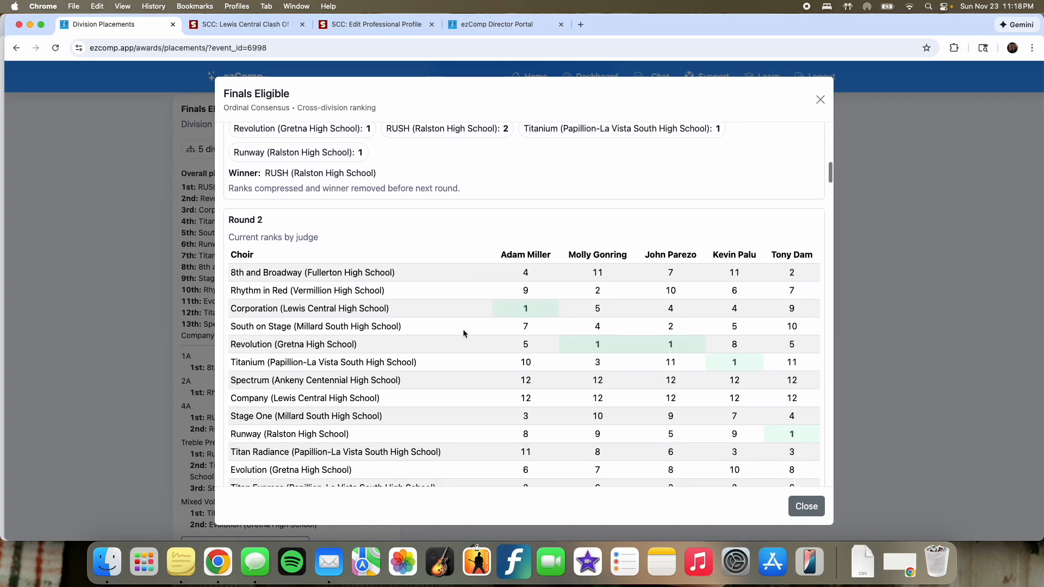
pyautogui.scroll(-4, 462, 328)
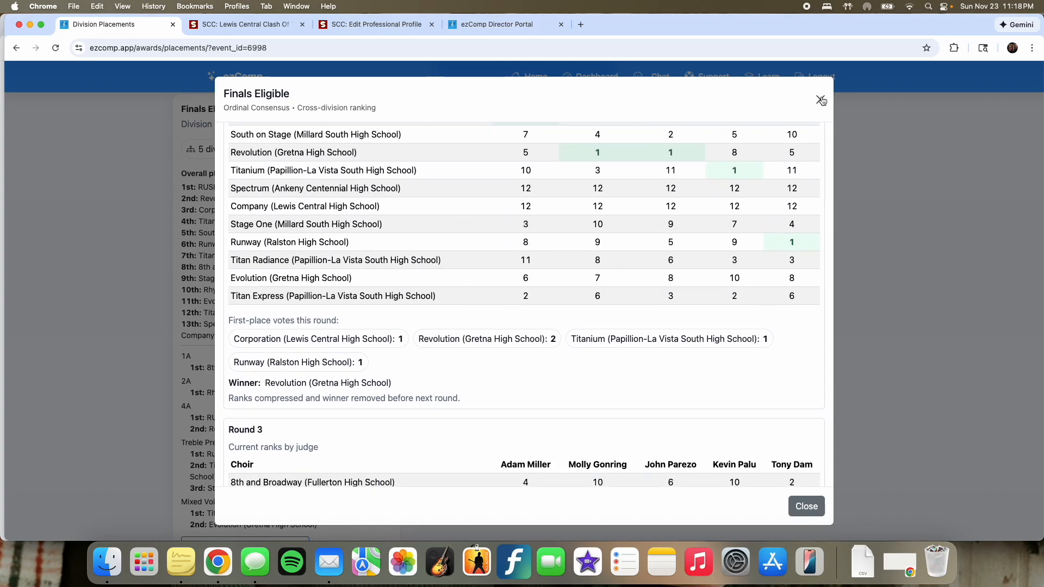
pyautogui.click(820, 100)
# Step: Go to the workflow's Captions stage and review the calculated winners for the middle school and prep divisions
pyautogui.scroll(15, 585, 351)
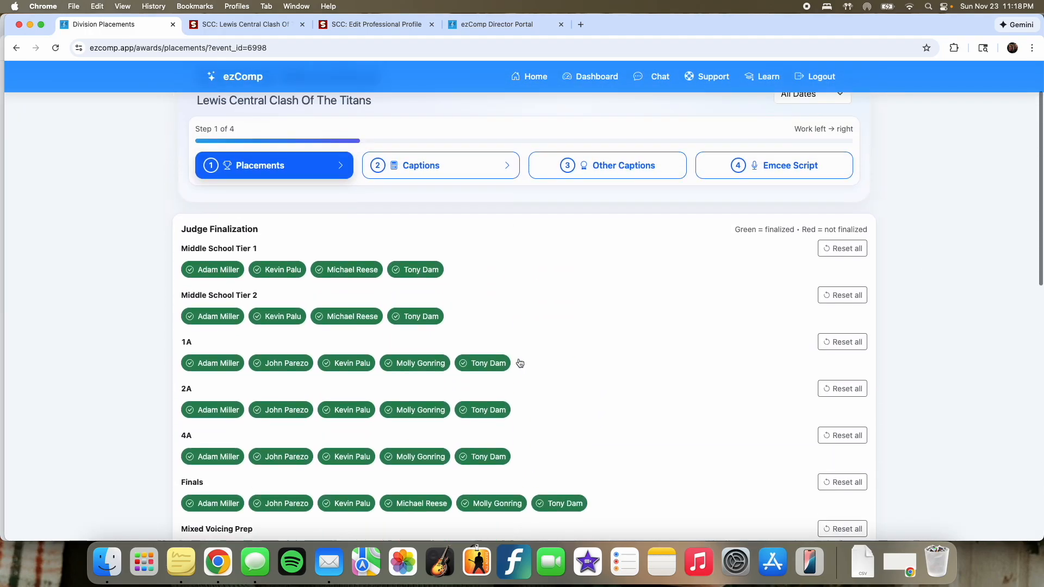
pyautogui.click(444, 241)
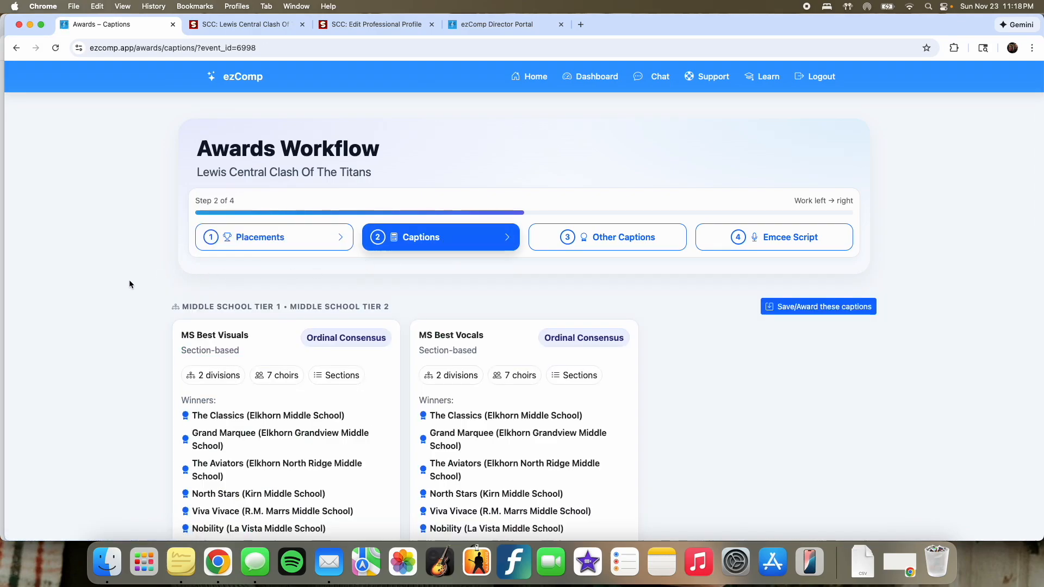
pyautogui.scroll(-5, 127, 279)
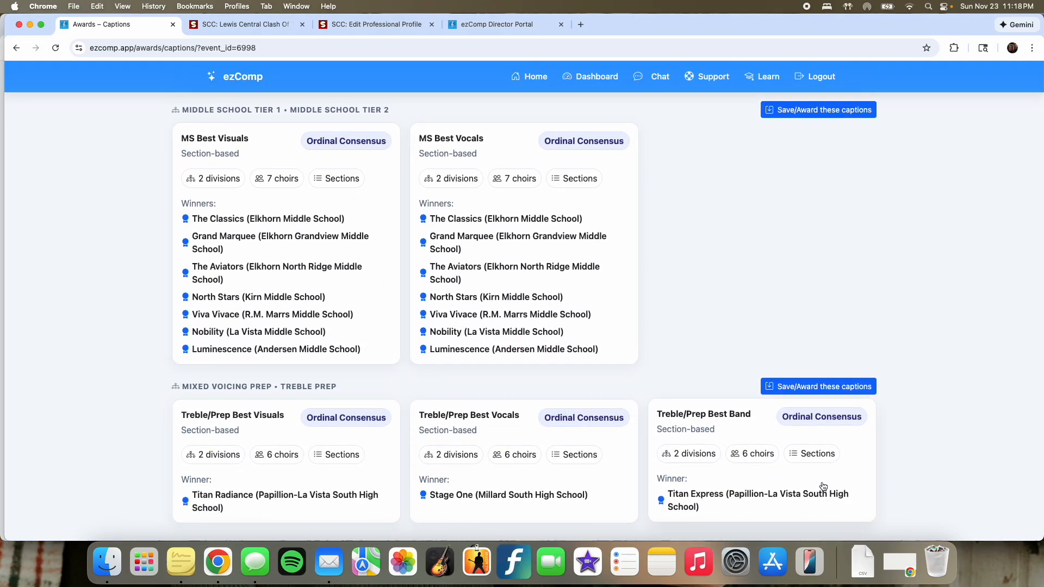
# Step: Examine the first-place votes and head-to-head tiebreaks behind the Treble/Prep Best Vocals caption, and close the breakdown
pyautogui.click(583, 417)
pyautogui.scroll(-10, 601, 299)
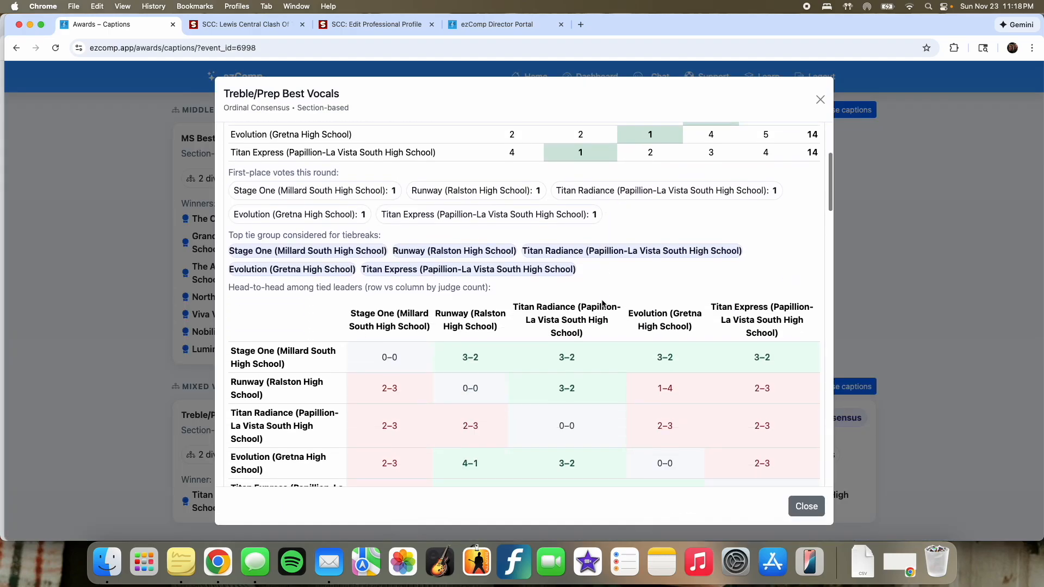
pyautogui.scroll(-5, 602, 302)
pyautogui.scroll(10, 634, 288)
pyautogui.scroll(5, 637, 282)
pyautogui.click(819, 99)
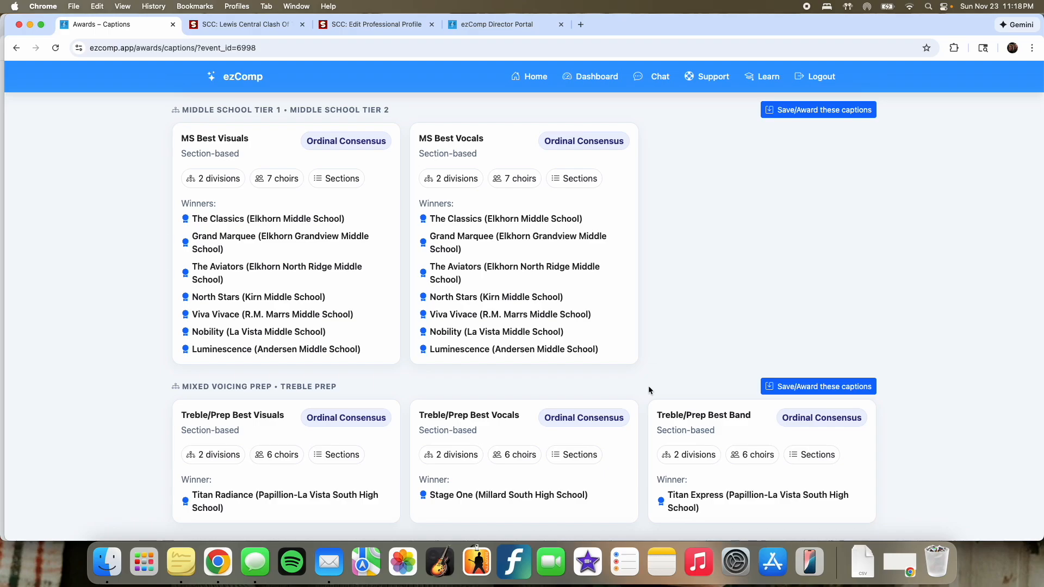
# Step: In the Other Captions stage, remove the Dad Posse Award from Rhythm in Red (Vermillion High School)
pyautogui.scroll(4, 648, 386)
pyautogui.click(610, 245)
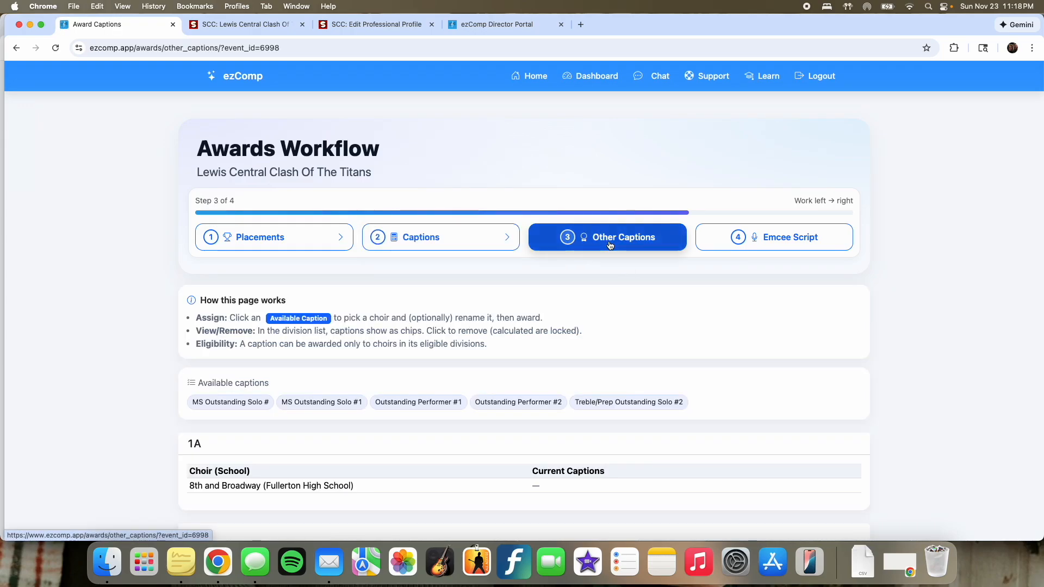
pyautogui.scroll(-5, 424, 348)
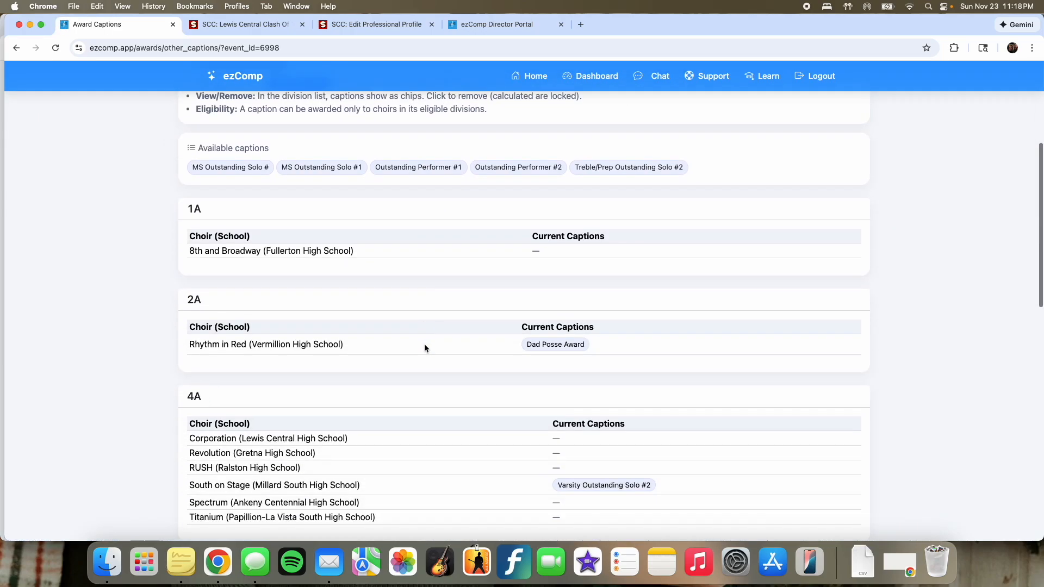
pyautogui.click(560, 346)
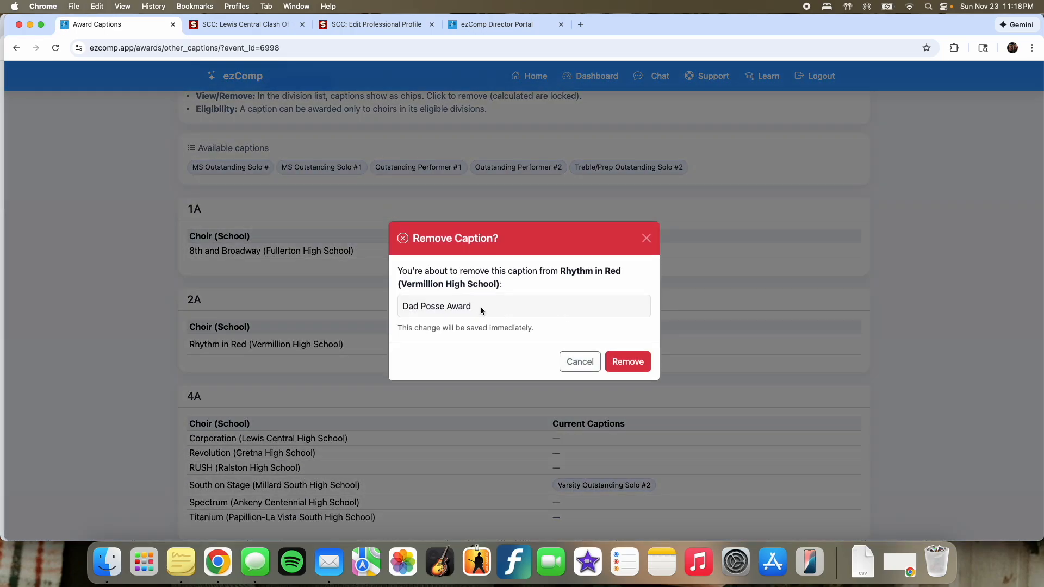
pyautogui.click(610, 354)
# Step: Award the Dad Posse Award to Corporation (Lewis Central High School) and check it in the 4A caption list
pyautogui.scroll(4, 465, 390)
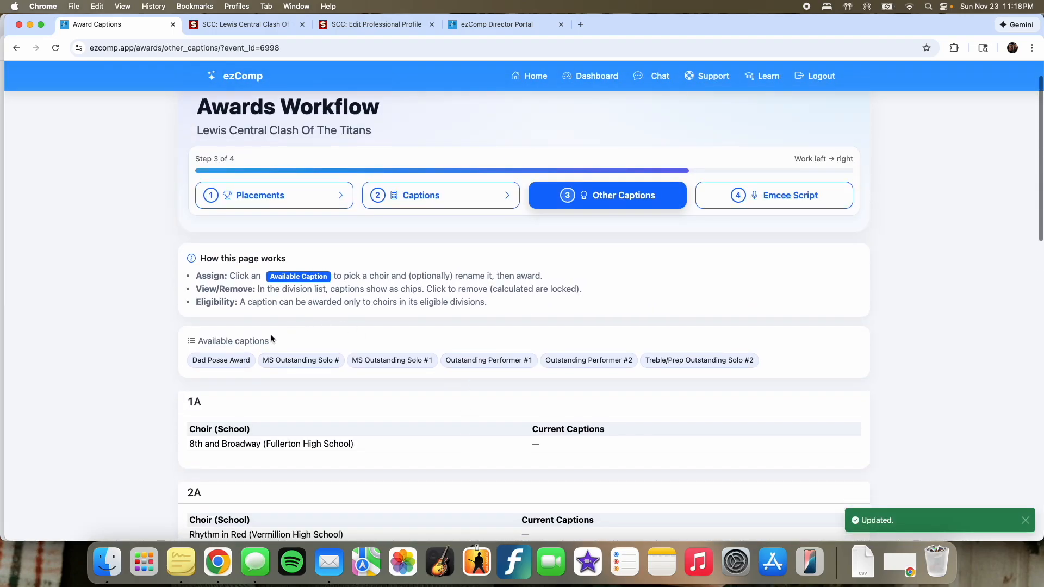
pyautogui.click(222, 362)
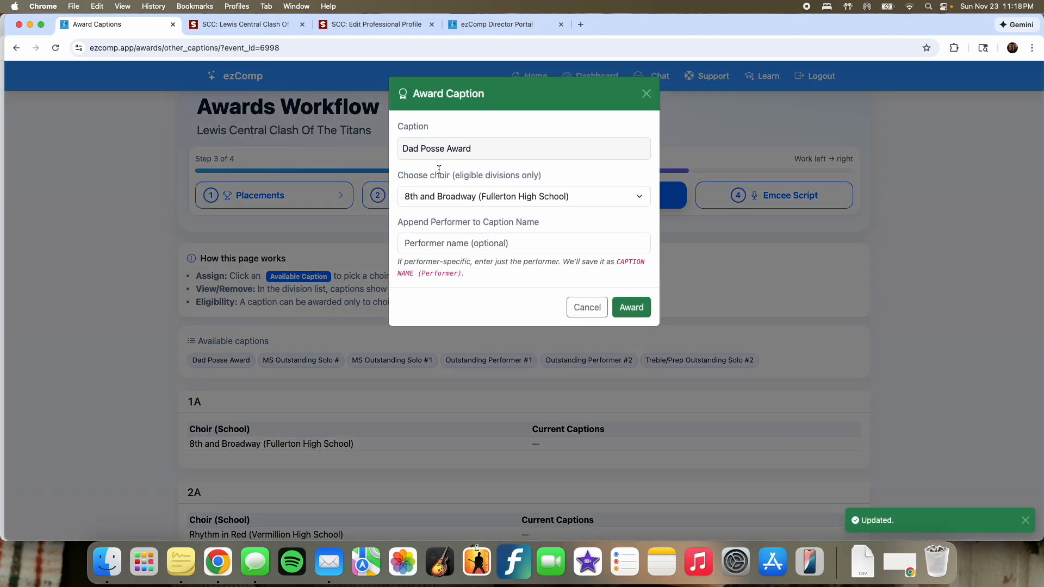
pyautogui.click(429, 196)
pyautogui.click(449, 254)
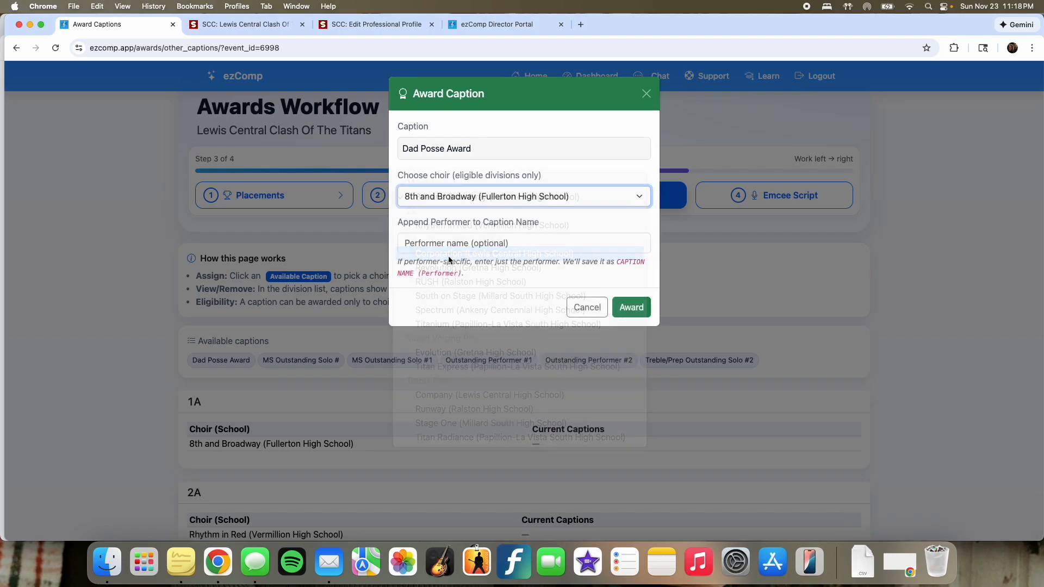
pyautogui.click(631, 307)
pyautogui.scroll(-2, 537, 379)
pyautogui.scroll(-5, 537, 377)
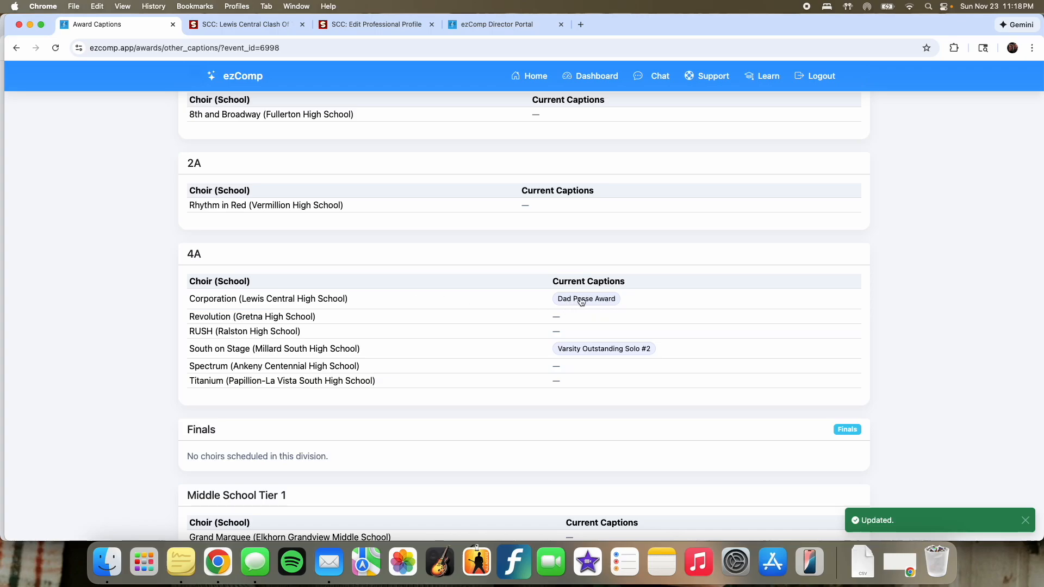
# Step: Go to the workflow's Emcee Script stage and load the Daytime Awards script
pyautogui.scroll(7, 702, 326)
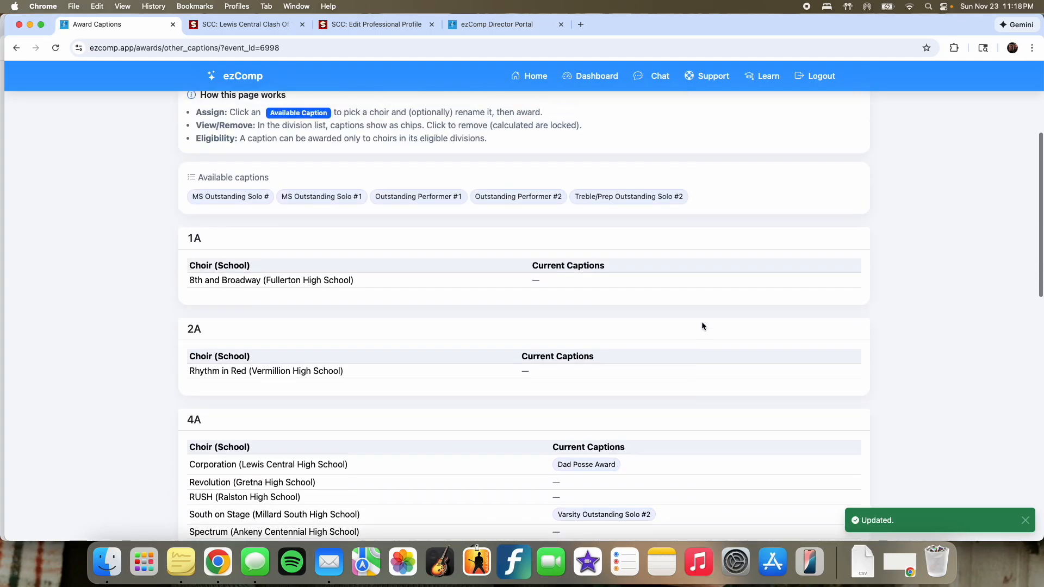
pyautogui.click(773, 238)
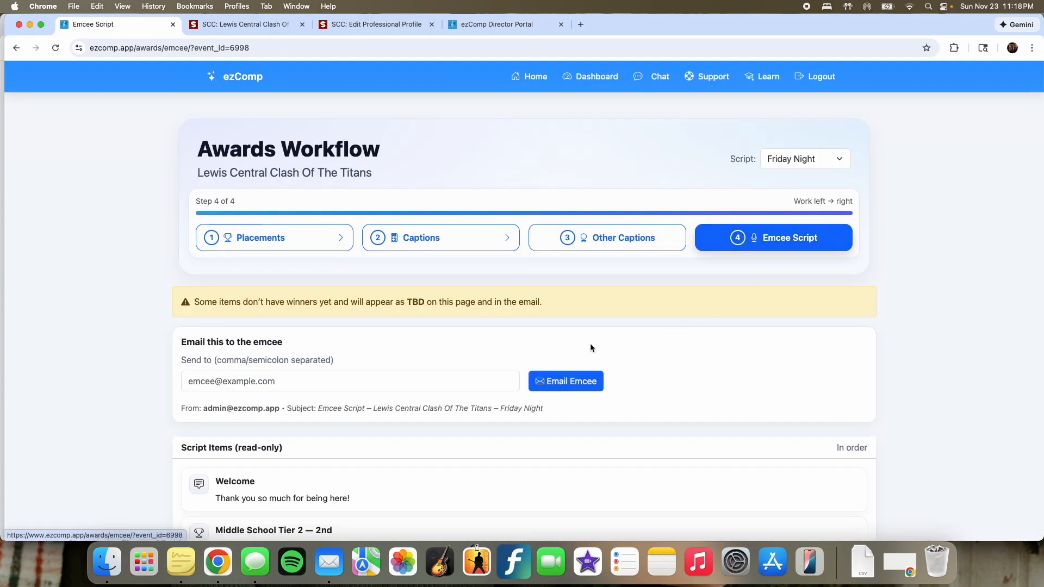
pyautogui.click(783, 148)
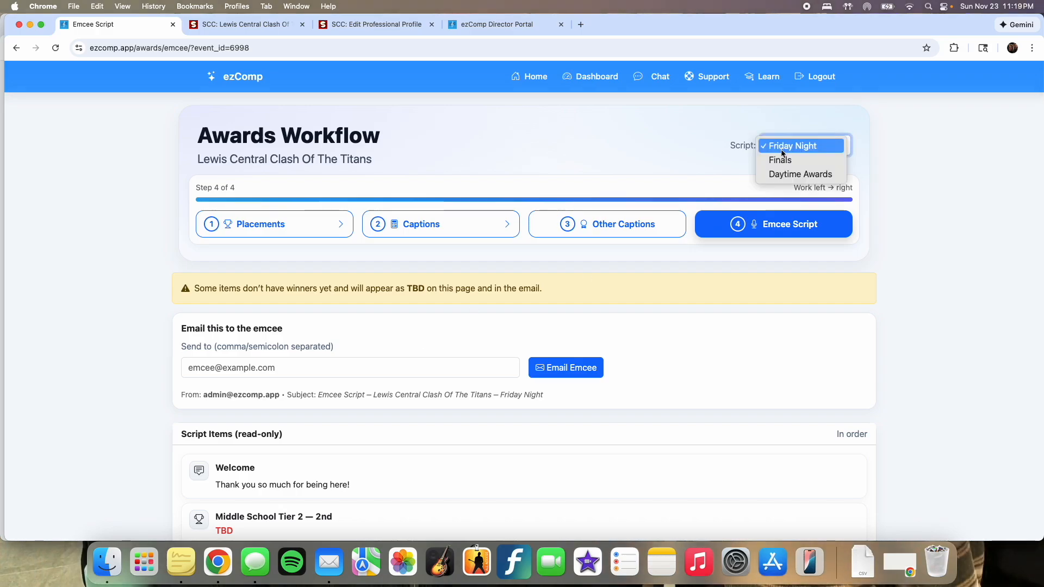
pyautogui.click(689, 289)
# Step: Review the Daytime Awards script items in order with the winners filled in for each placement and caption
pyautogui.scroll(-4, 478, 317)
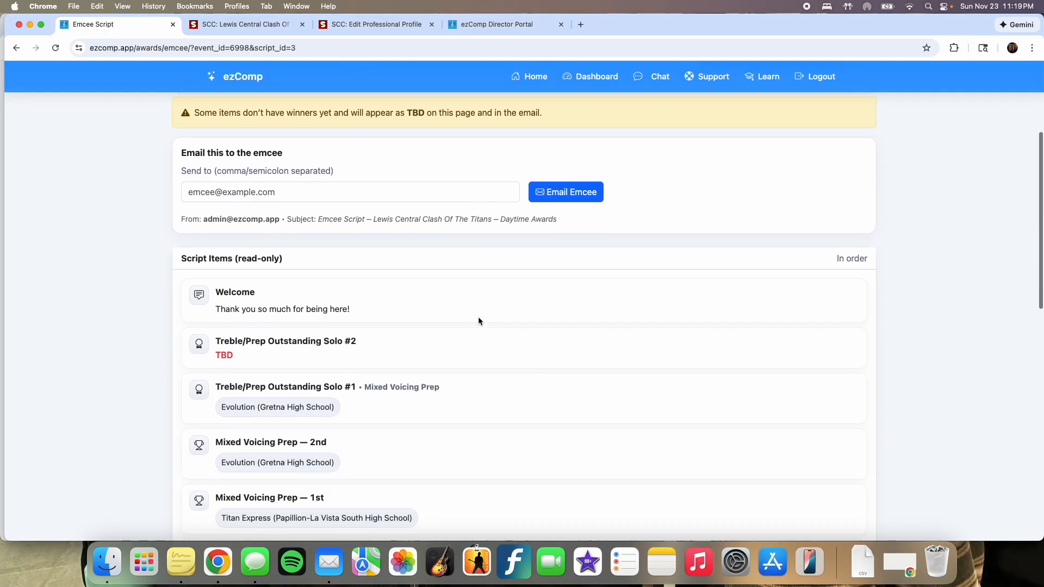
pyautogui.scroll(-7, 285, 311)
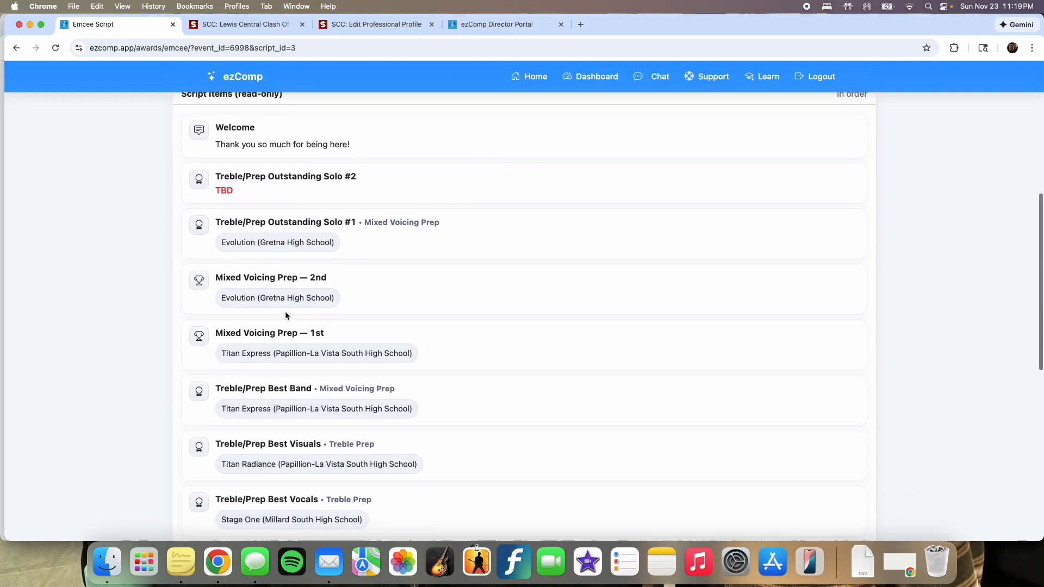
pyautogui.scroll(-4, 285, 311)
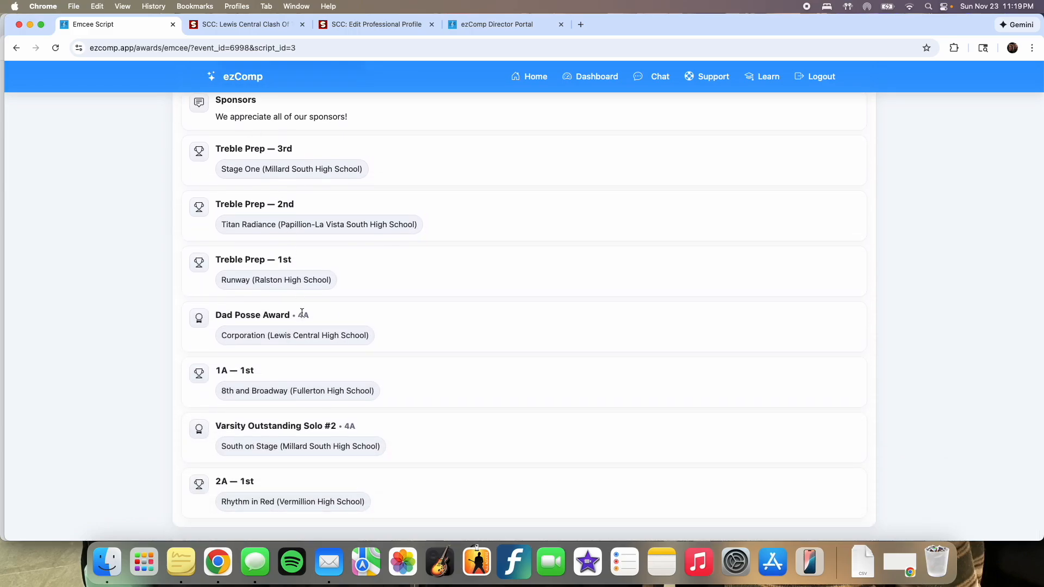
pyautogui.scroll(11, 300, 310)
# Step: Show the recipient field for emailing the Daytime Awards script to the emcee, leaving it empty
pyautogui.click(288, 297)
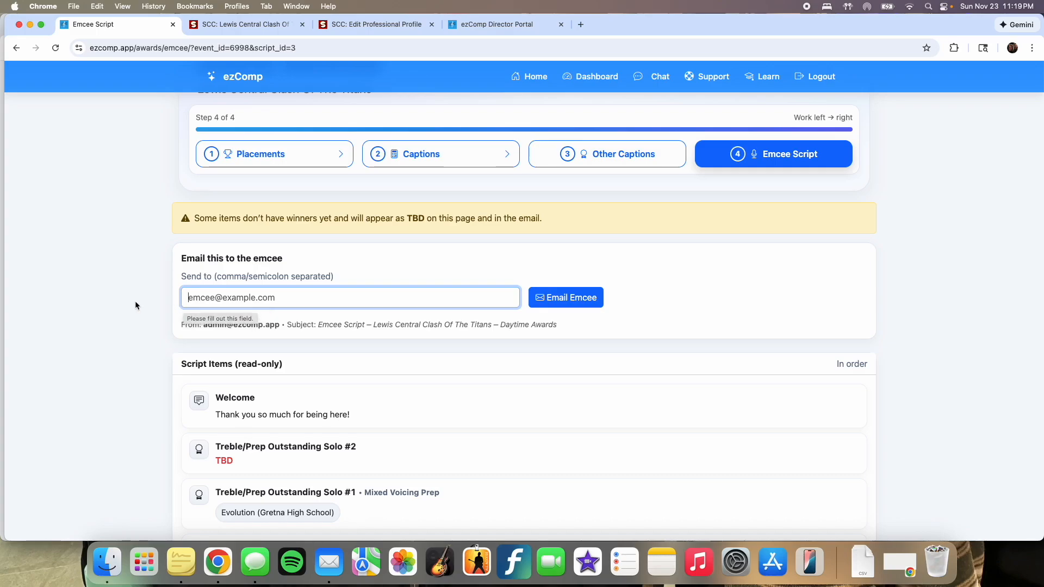
pyautogui.click(115, 306)
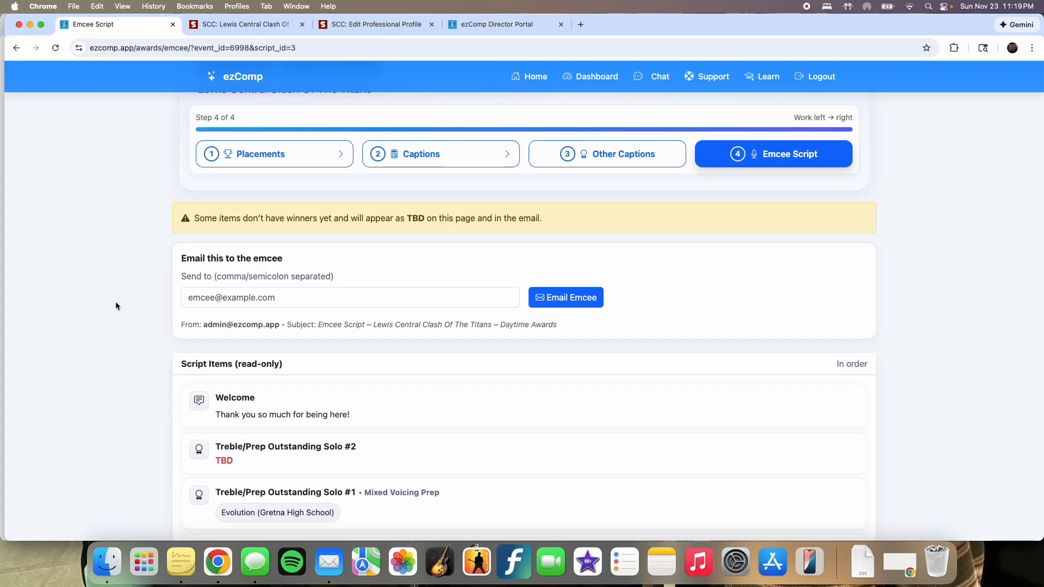
pyautogui.scroll(3, 116, 306)
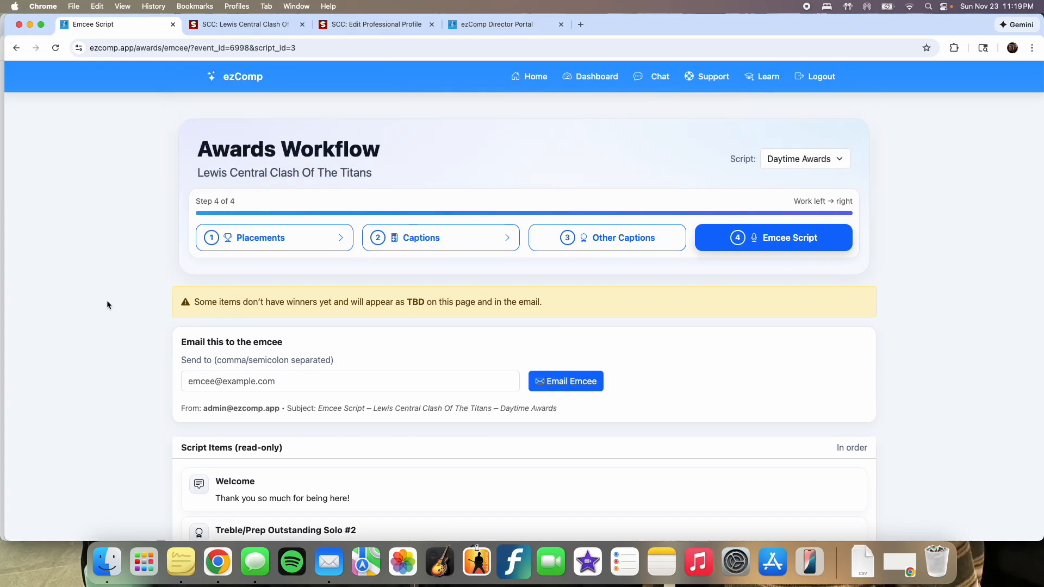
# Step: Return to the event dashboard and release the scores and placements for the 1A, 2A and 4A divisions
pyautogui.click(587, 83)
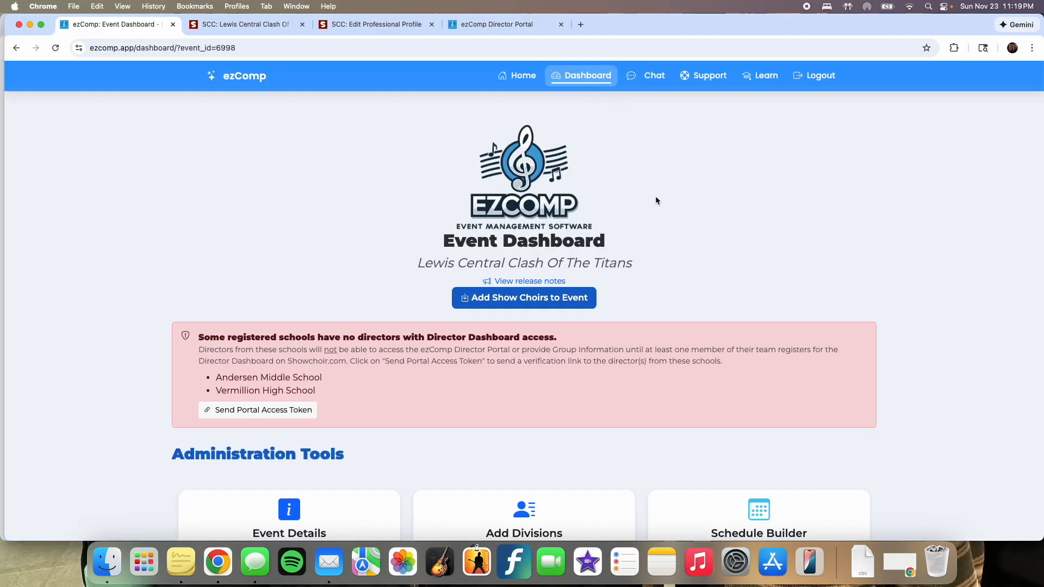
pyautogui.scroll(-10, 656, 201)
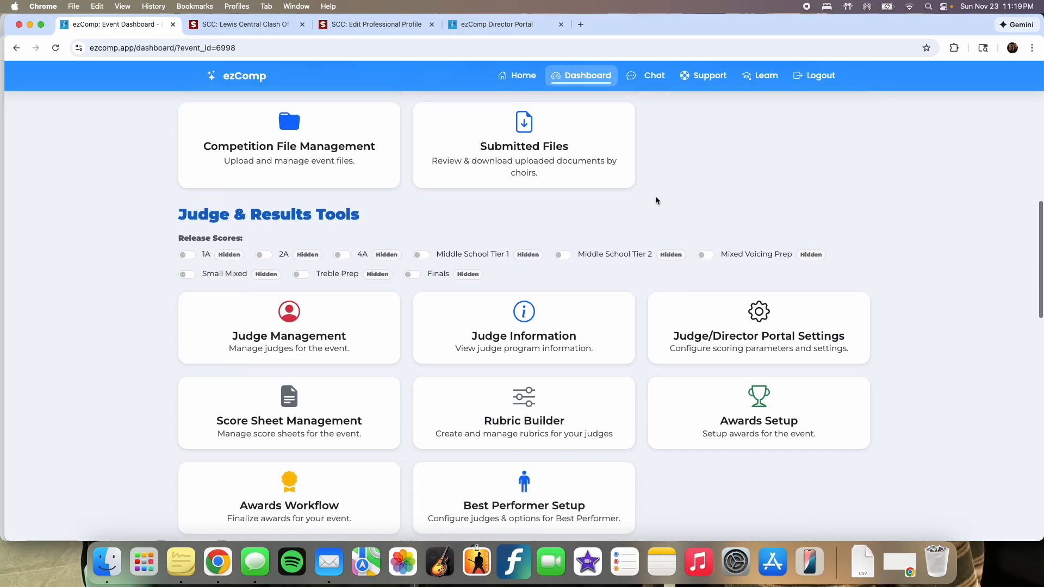
pyautogui.click(186, 255)
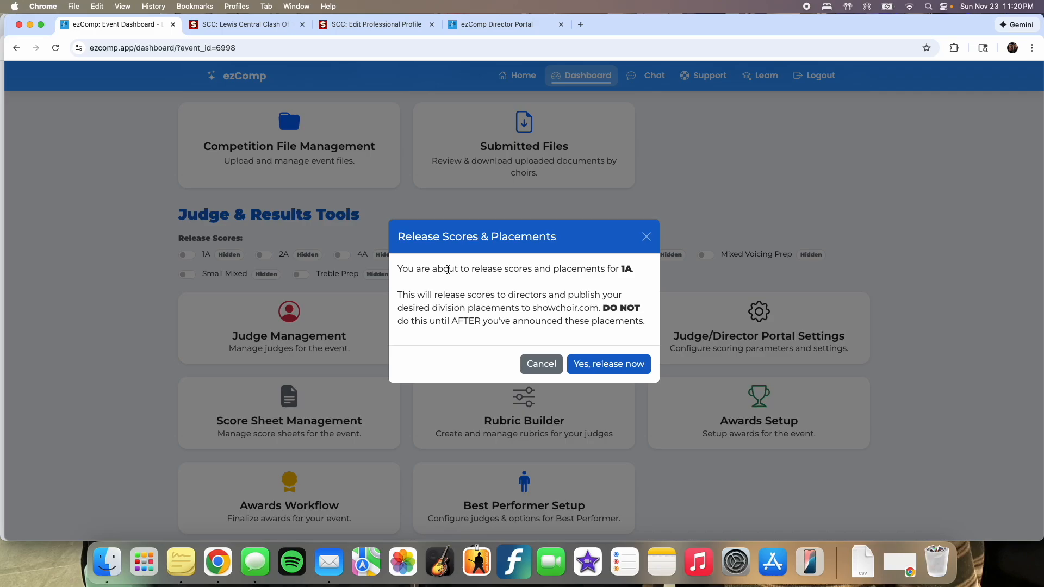
pyautogui.click(593, 363)
pyautogui.click(268, 255)
pyautogui.click(636, 361)
pyautogui.click(351, 255)
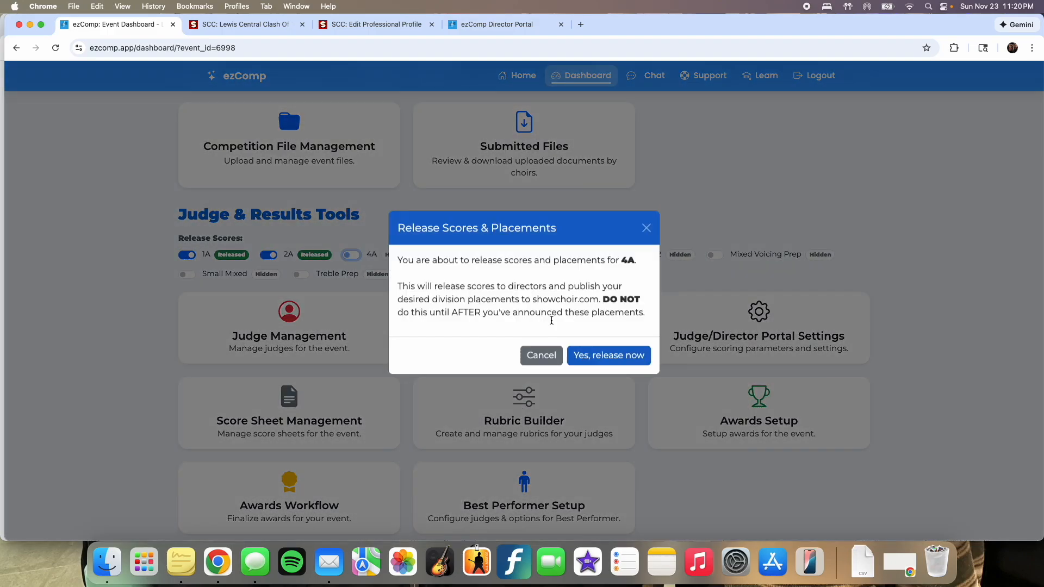
pyautogui.click(606, 364)
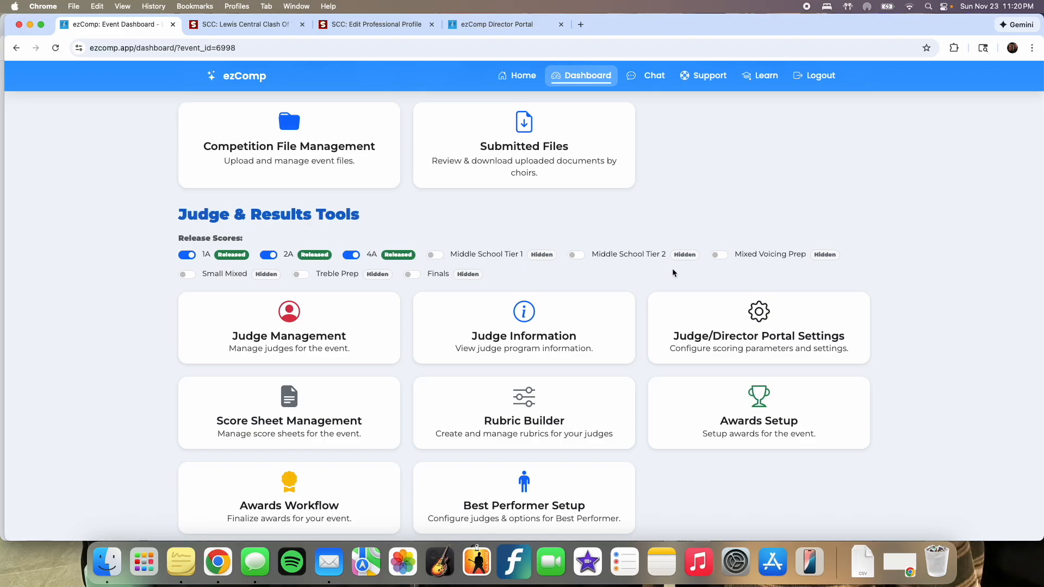
# Step: Release the scores and placements for the Treble Prep and Mixed Voicing Prep divisions
pyautogui.click(300, 274)
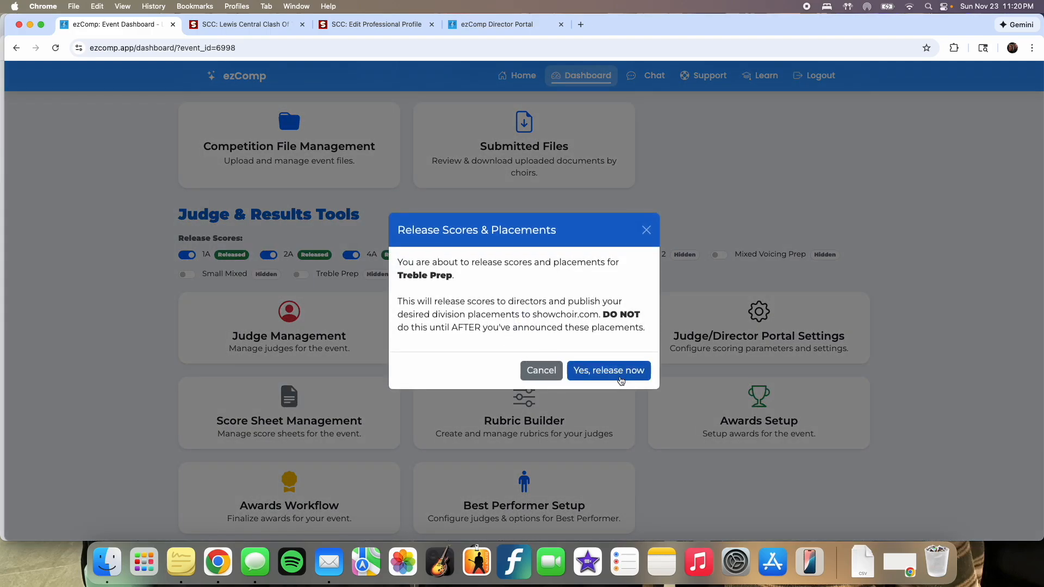
pyautogui.click(608, 364)
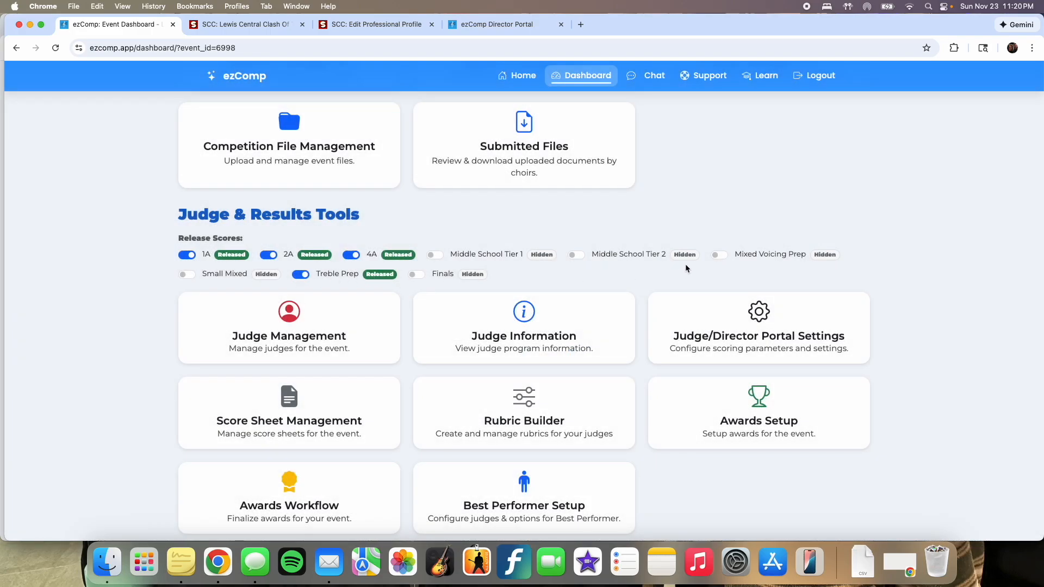
pyautogui.click(712, 257)
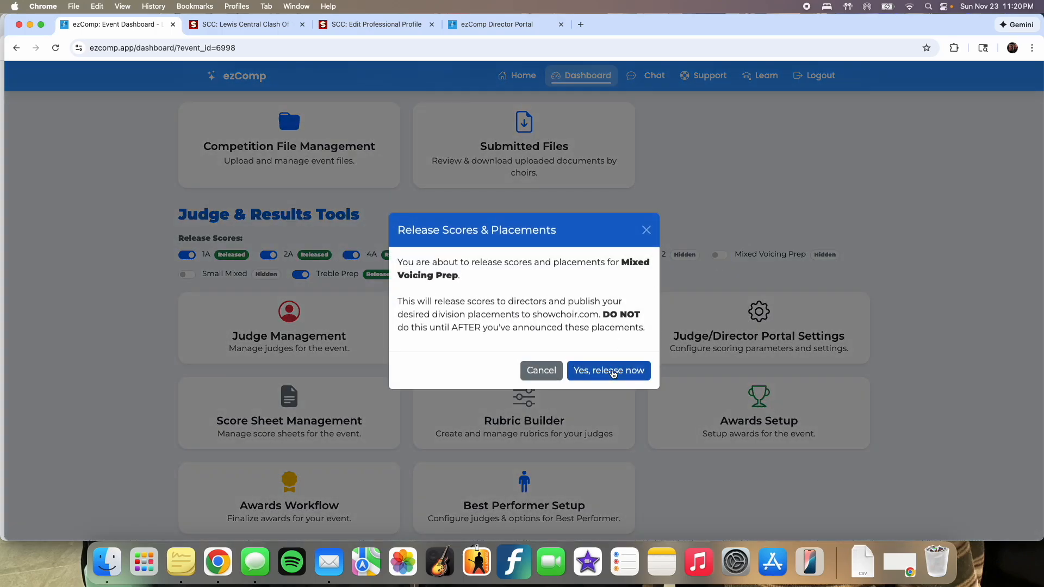
pyautogui.click(610, 368)
# Step: Switch to the director portal, reload it and view the event's Placements page under Results/Scores
pyautogui.click(478, 25)
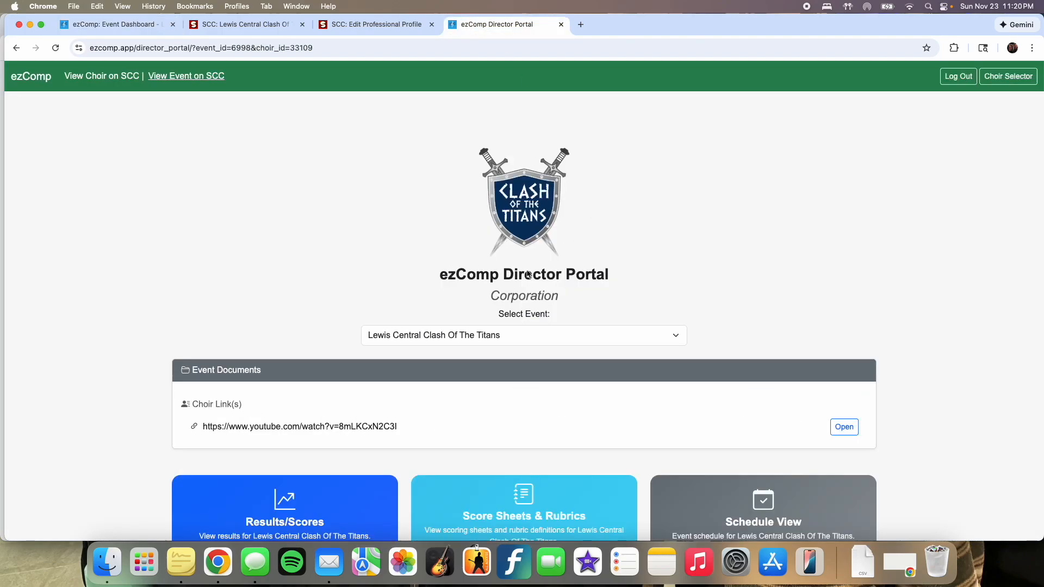
pyautogui.click(55, 49)
pyautogui.scroll(-5, 130, 226)
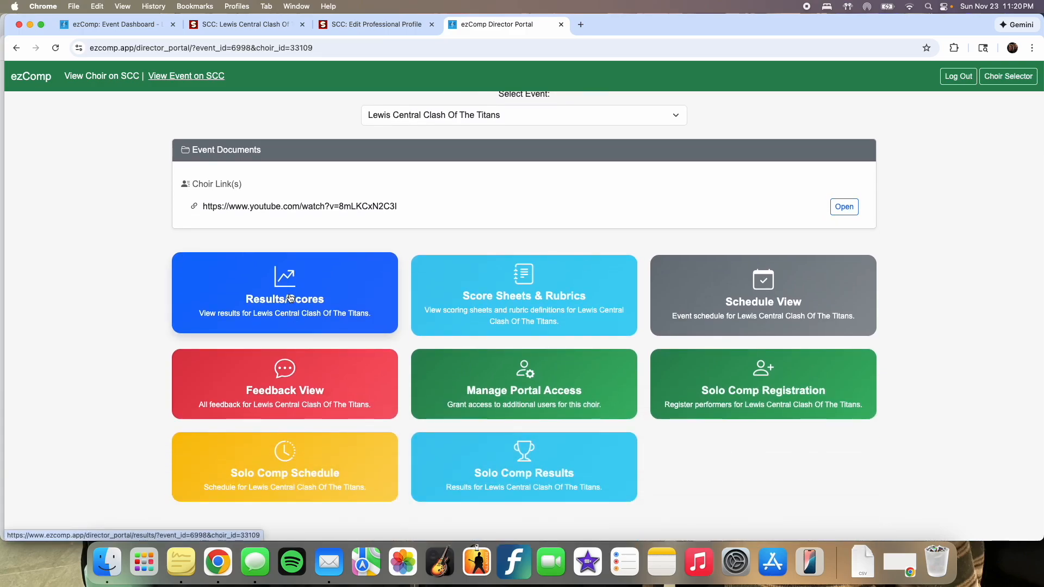
pyautogui.click(235, 273)
pyautogui.click(235, 273)
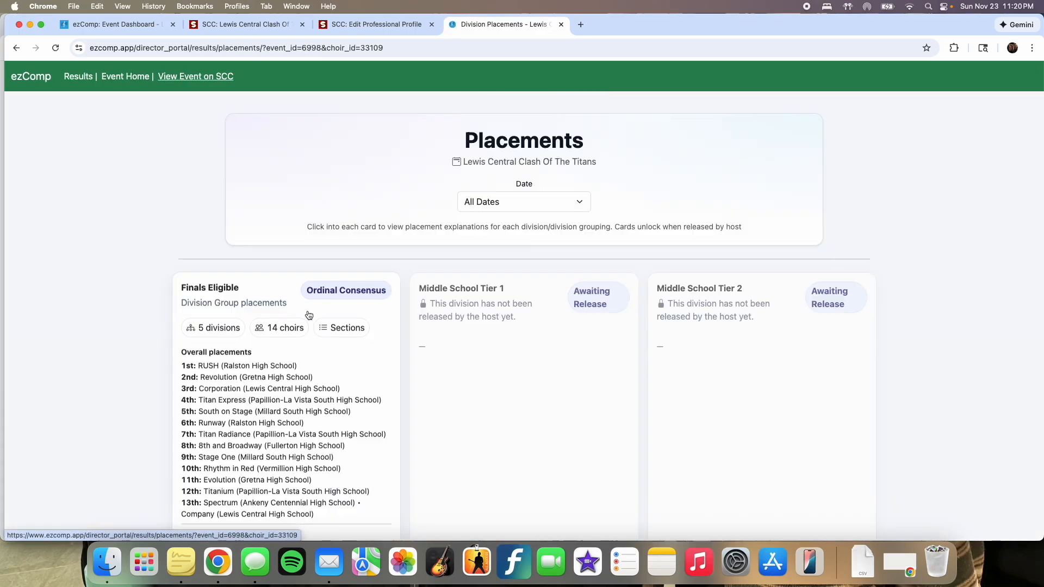
pyautogui.scroll(-2, 131, 304)
pyautogui.scroll(-4, 130, 304)
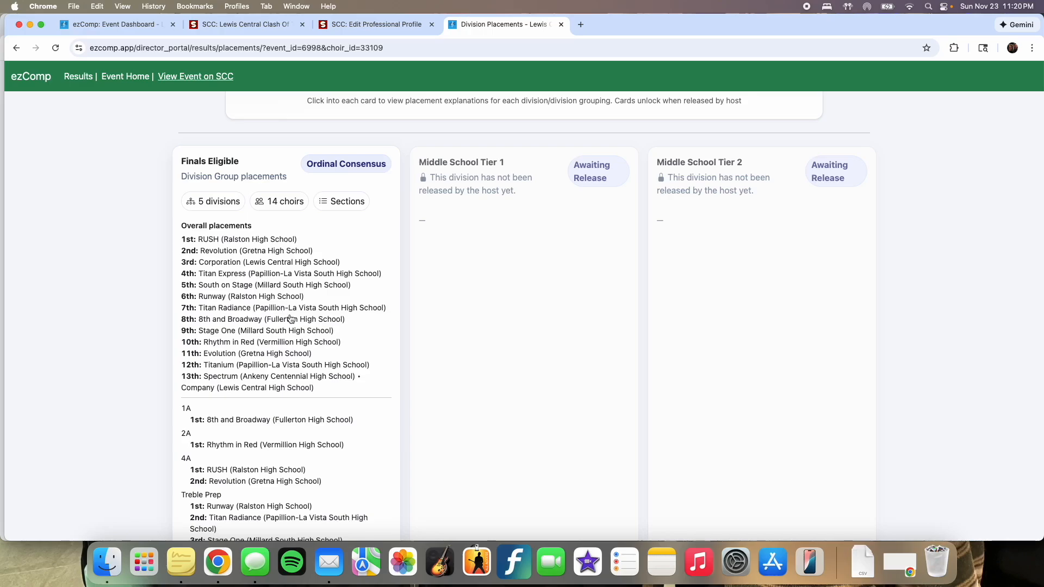
pyautogui.scroll(4, 282, 340)
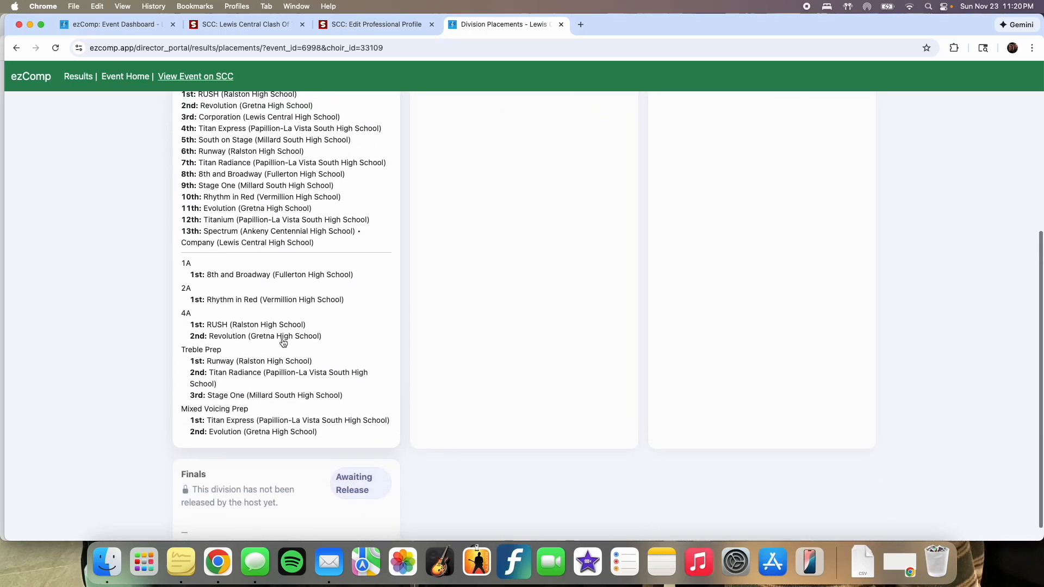
# Step: Examine the Finals Eligible group's round-by-round Ordinal Consensus explanation, including judge ranks and tie grids, and close it
pyautogui.click(350, 312)
pyautogui.scroll(-5, 456, 303)
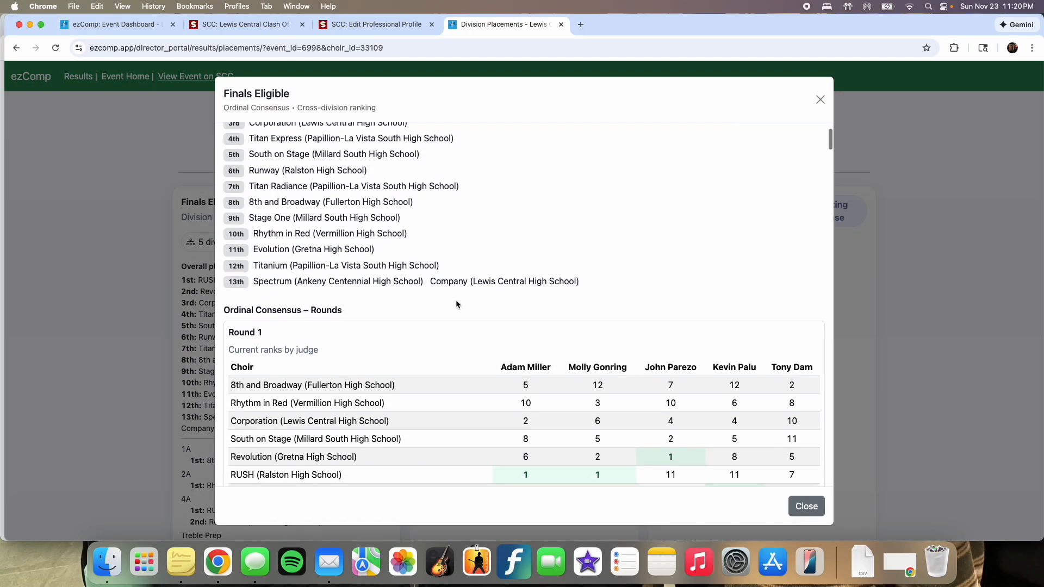
pyautogui.scroll(-4, 456, 301)
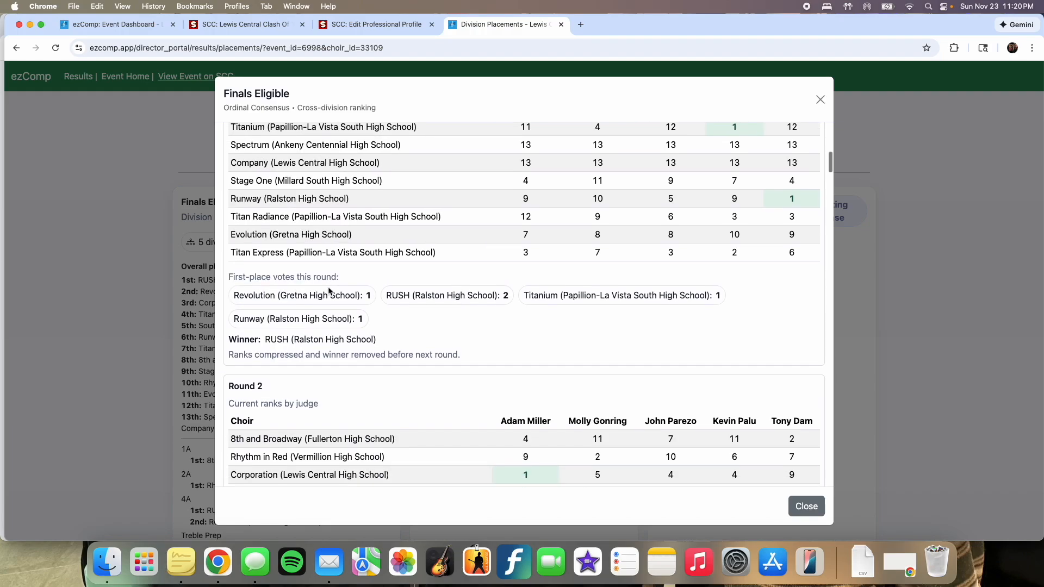
pyautogui.scroll(-8, 338, 339)
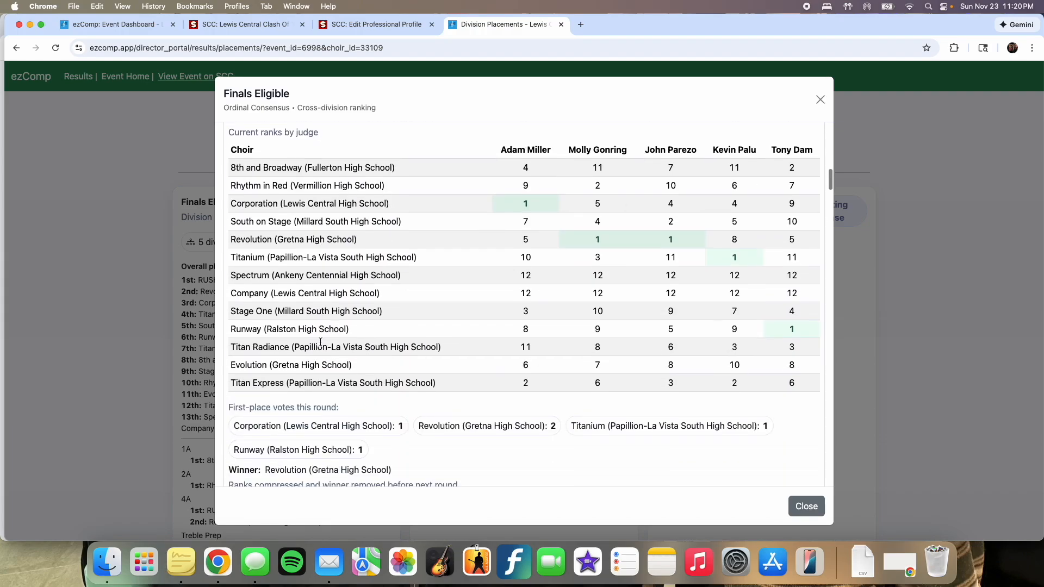
pyautogui.scroll(-15, 321, 341)
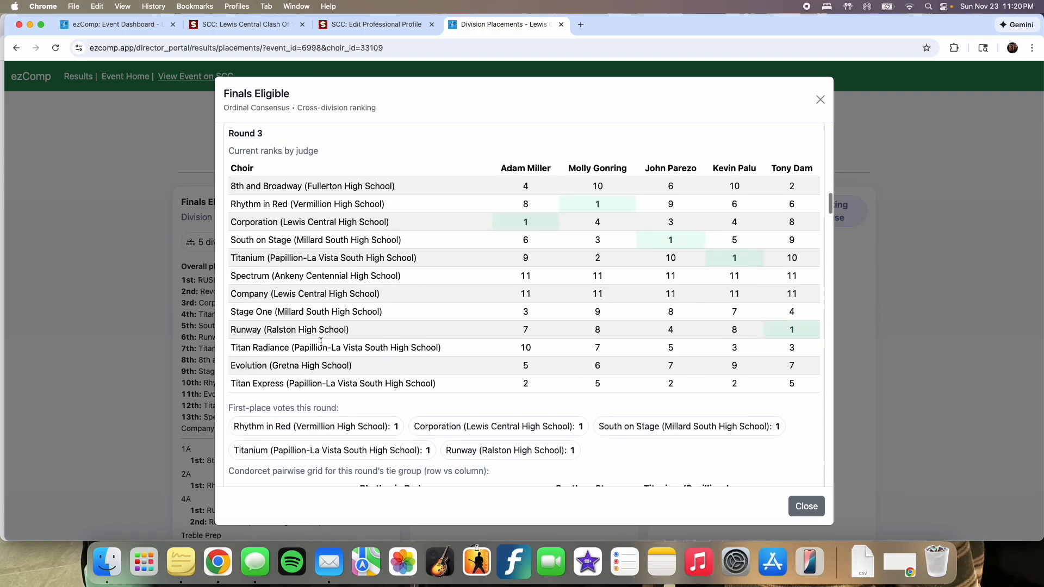
pyautogui.scroll(-20, 321, 341)
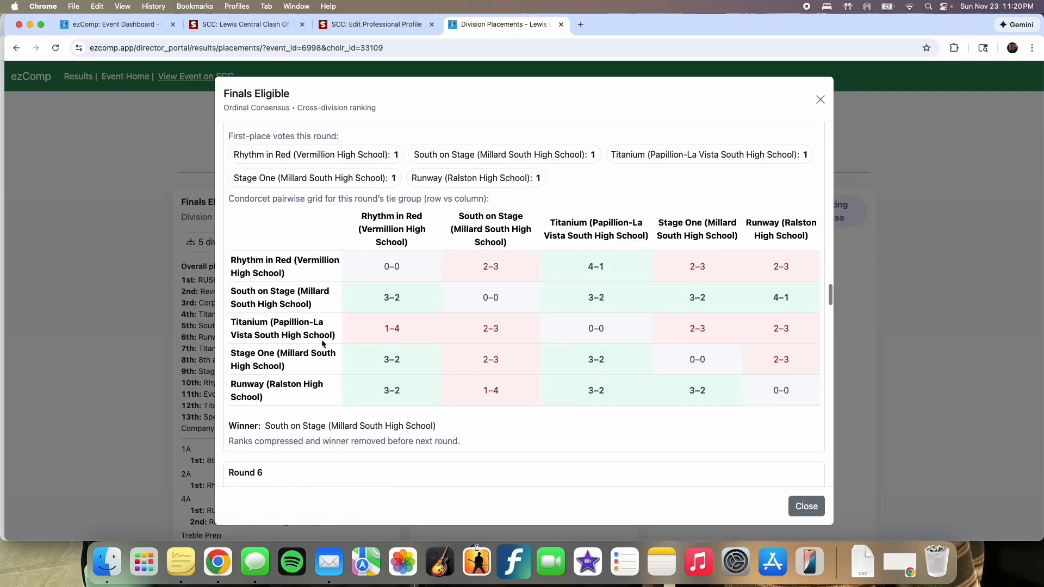
pyautogui.scroll(-20, 322, 340)
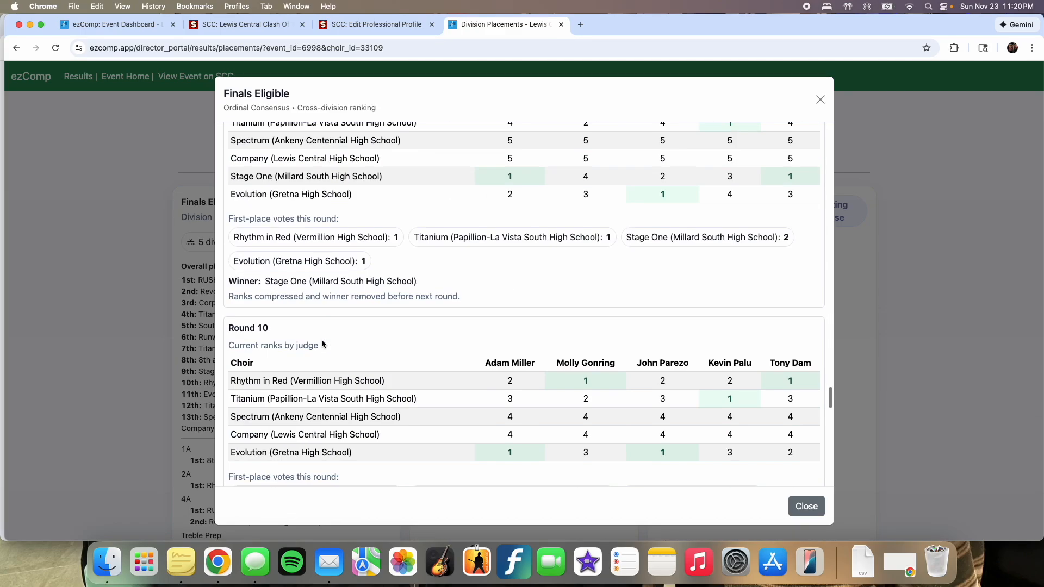
pyautogui.click(819, 101)
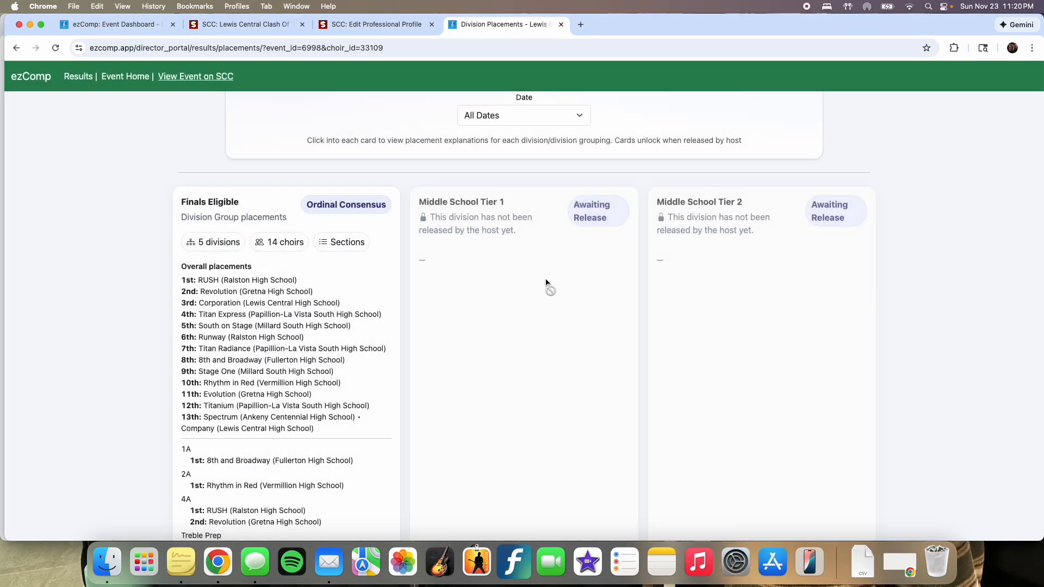
# Step: Return to the Results Hub and view the Caption Awards page, down to the Mixed Voicing Prep and Treble Prep captions
pyautogui.click(78, 76)
pyautogui.click(515, 285)
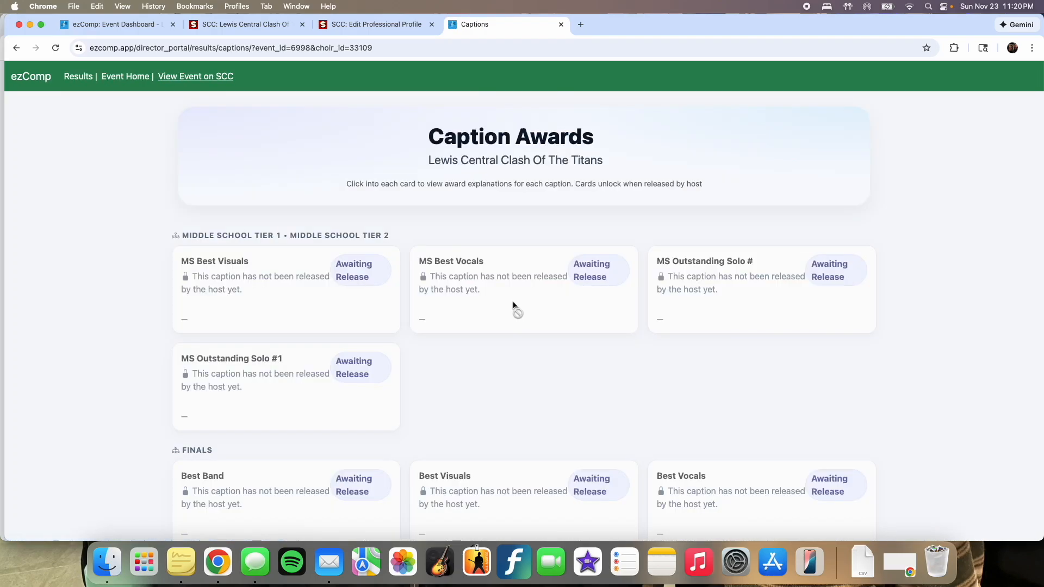
pyautogui.scroll(-7, 380, 311)
pyautogui.scroll(-3, 390, 310)
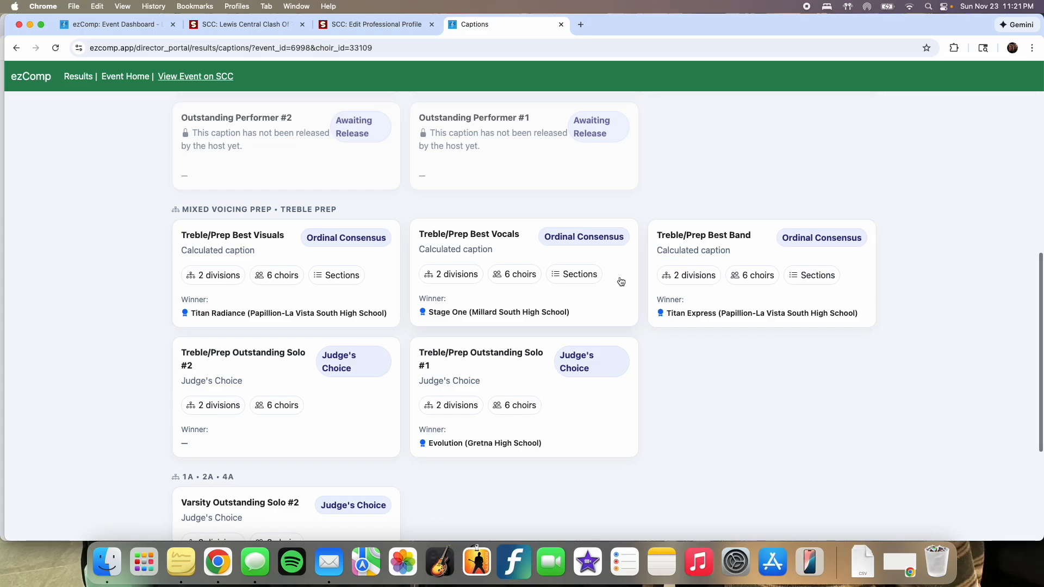
# Step: Examine the Treble/Prep Best Band caption's round-by-round explanation, close it and return to the Results Hub
pyautogui.click(698, 310)
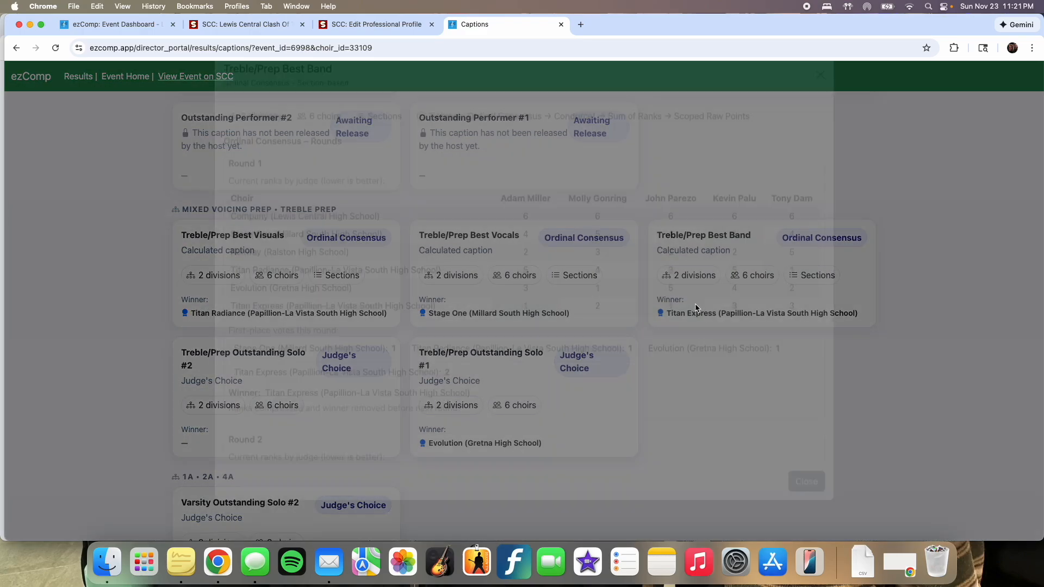
pyautogui.scroll(-5, 494, 275)
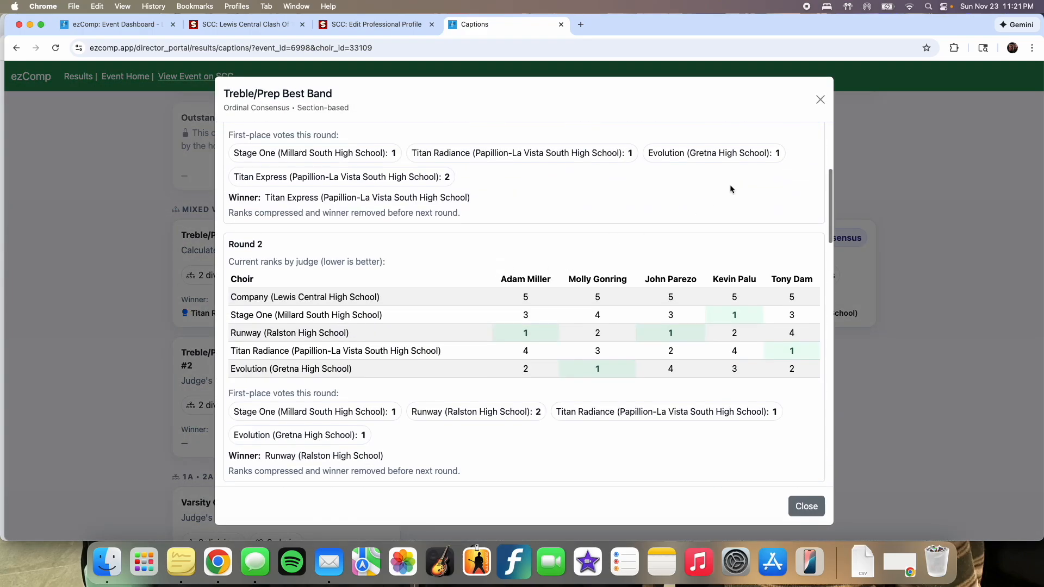
pyautogui.click(820, 99)
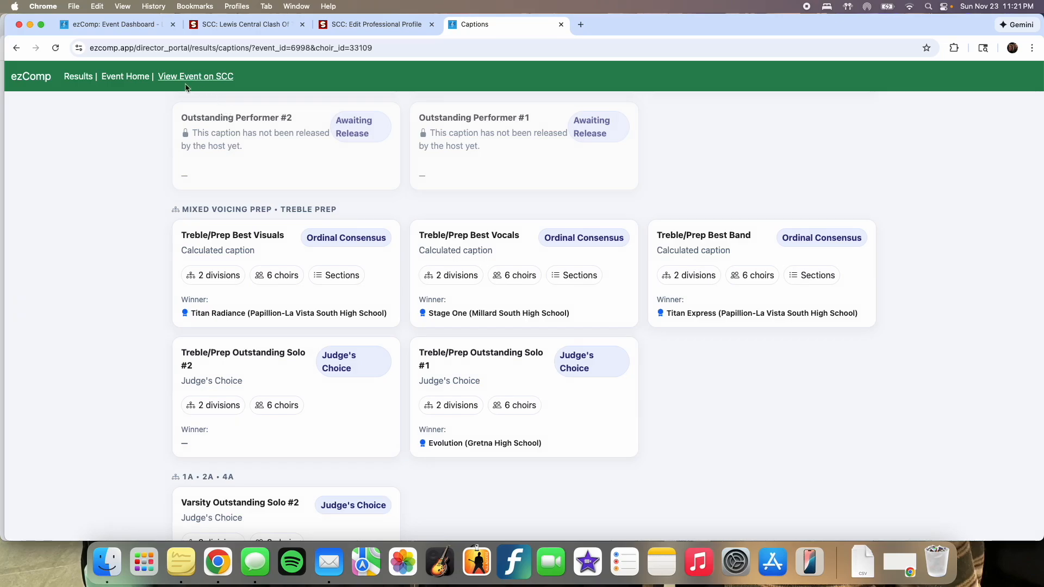
pyautogui.click(81, 77)
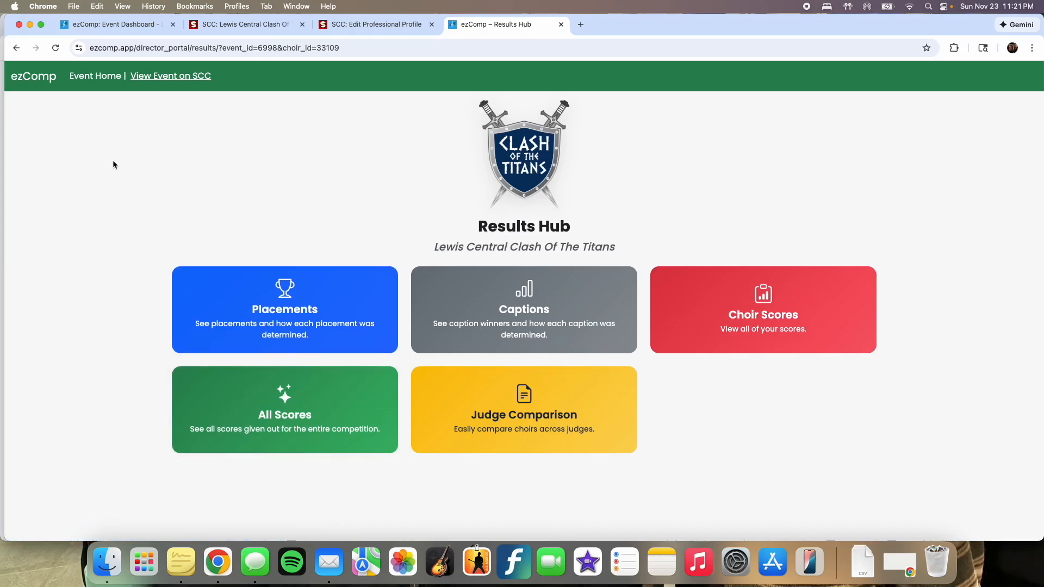
# Step: Check the Release Scores settings for each division on the event dashboard
pyautogui.click(114, 27)
pyautogui.scroll(3, 370, 280)
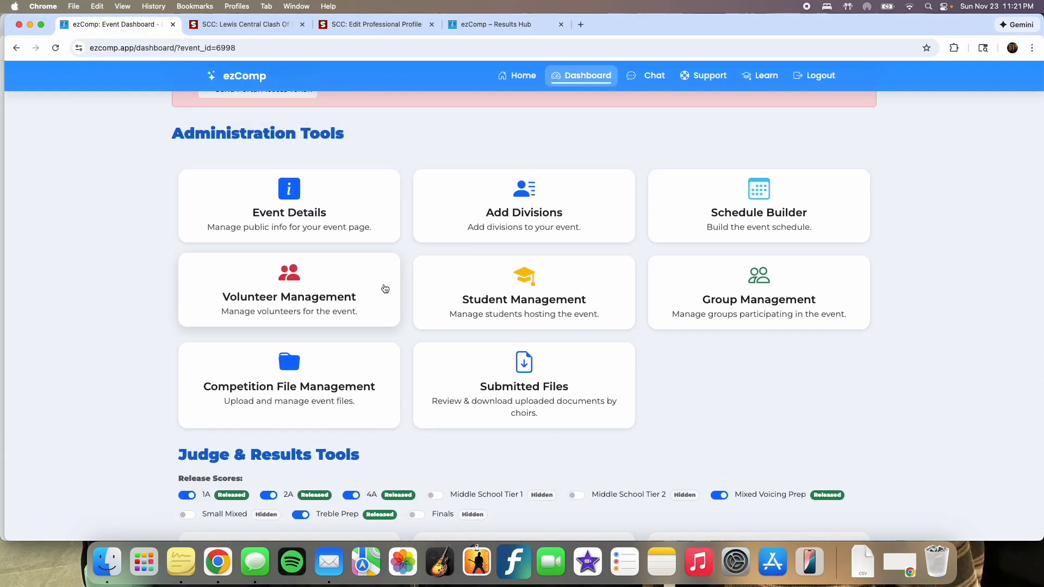
pyautogui.scroll(-2, 396, 294)
pyautogui.scroll(-1, 397, 292)
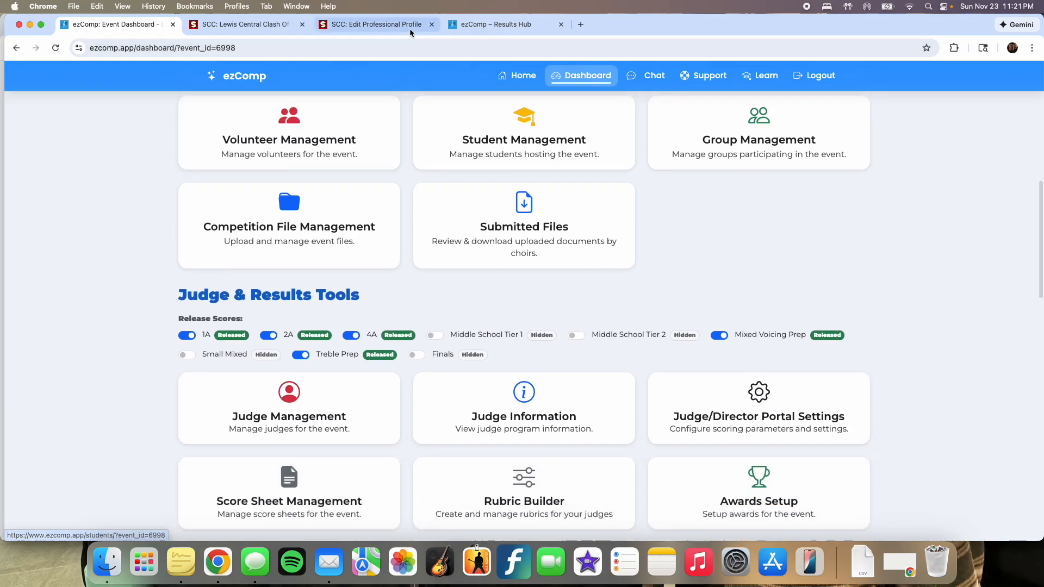
# Step: Go back to the director portal's home page for the event and look over its available sections
pyautogui.click(484, 25)
pyautogui.click(15, 48)
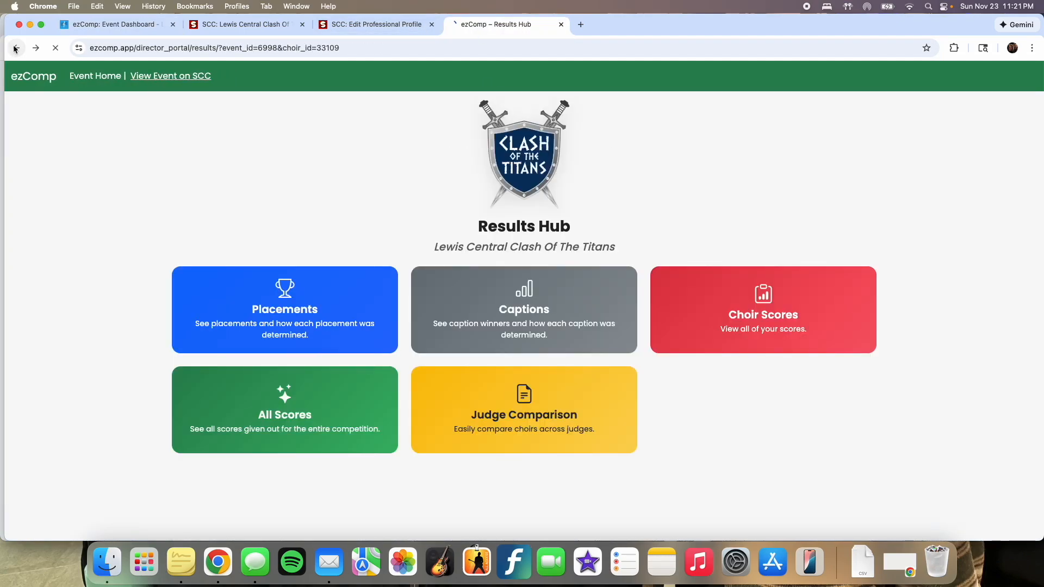
pyautogui.scroll(4, 84, 269)
pyautogui.scroll(-2, 218, 298)
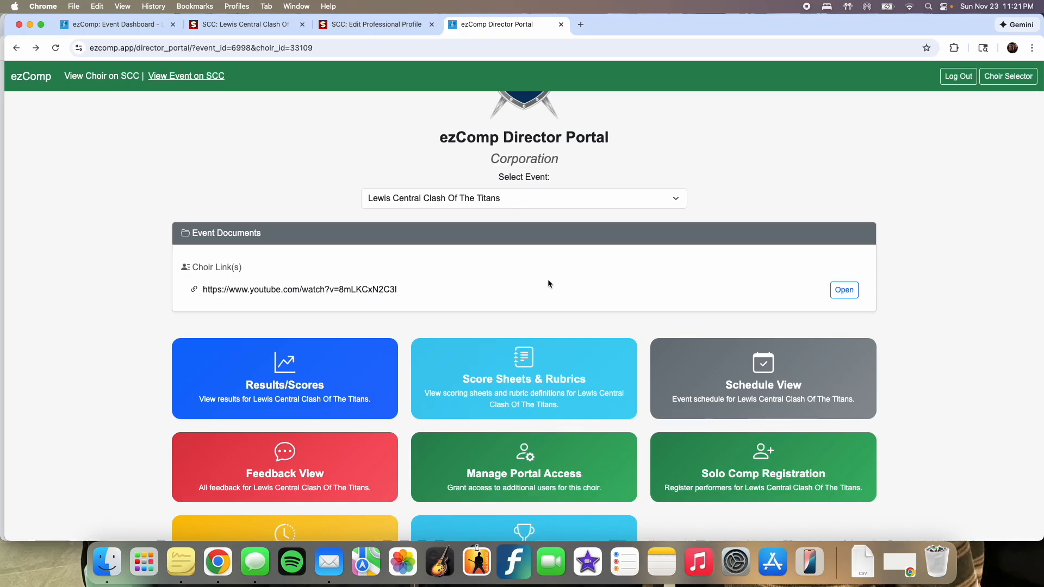
pyautogui.scroll(-3, 547, 279)
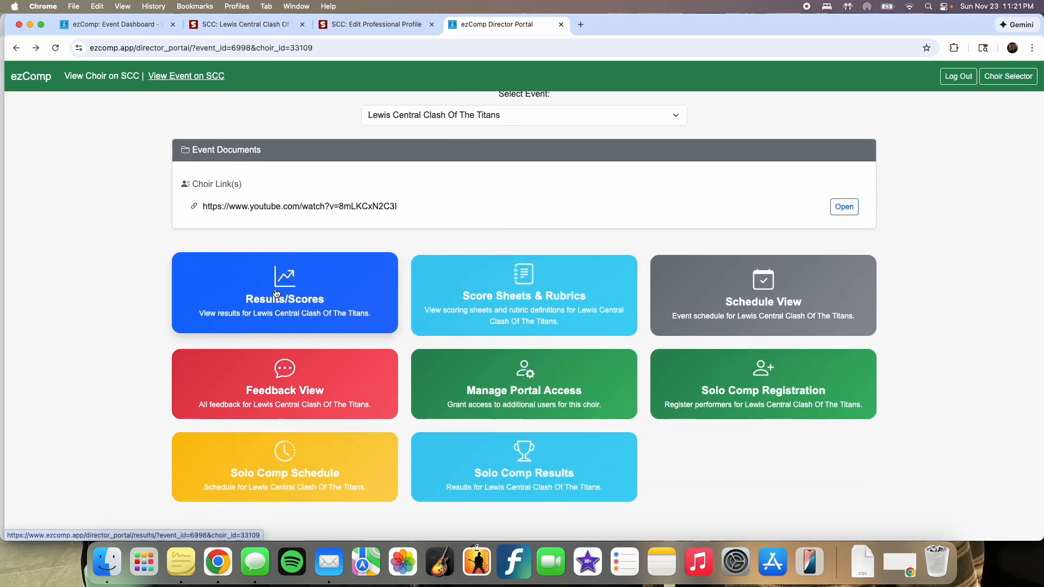
# Step: View the High School score sheet in Score Sheets & Rubrics, expanding Vocals to read its category definitions and collapsing it again
pyautogui.click(489, 307)
pyautogui.click(247, 225)
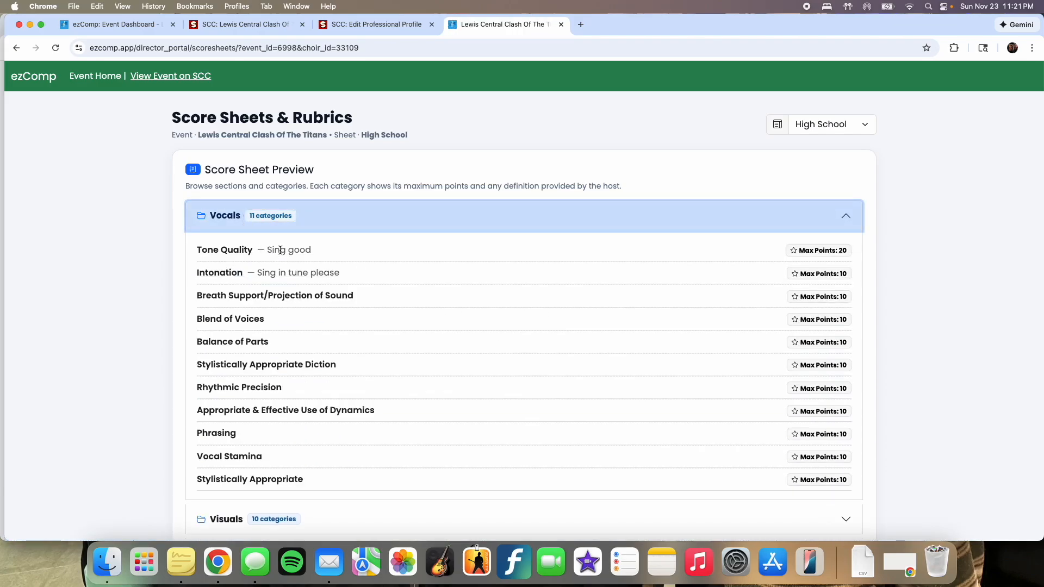
pyautogui.scroll(-2, 280, 250)
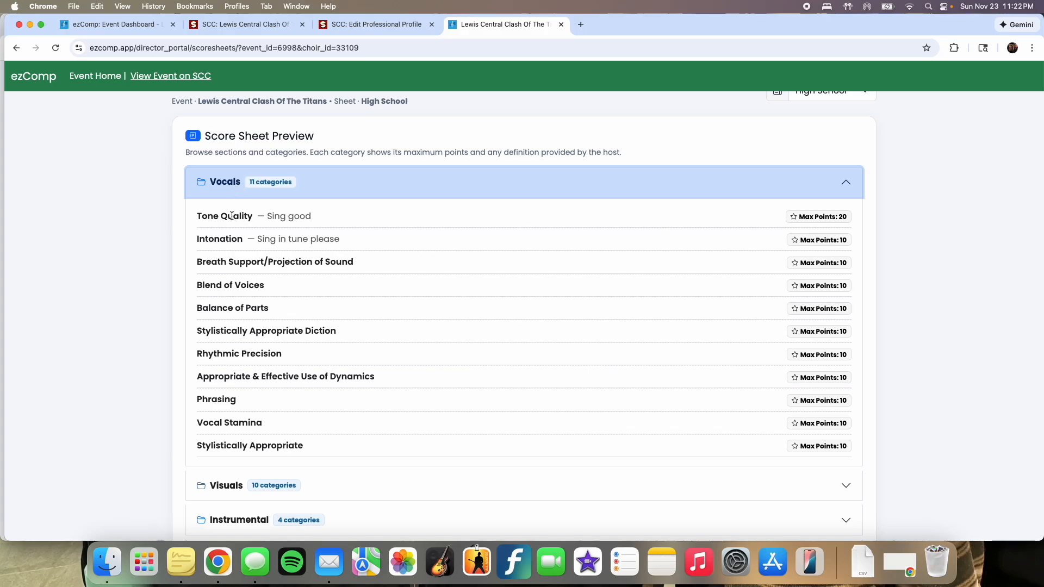
pyautogui.moveTo(207, 216); pyautogui.dragTo(330, 214)
pyautogui.click(372, 235)
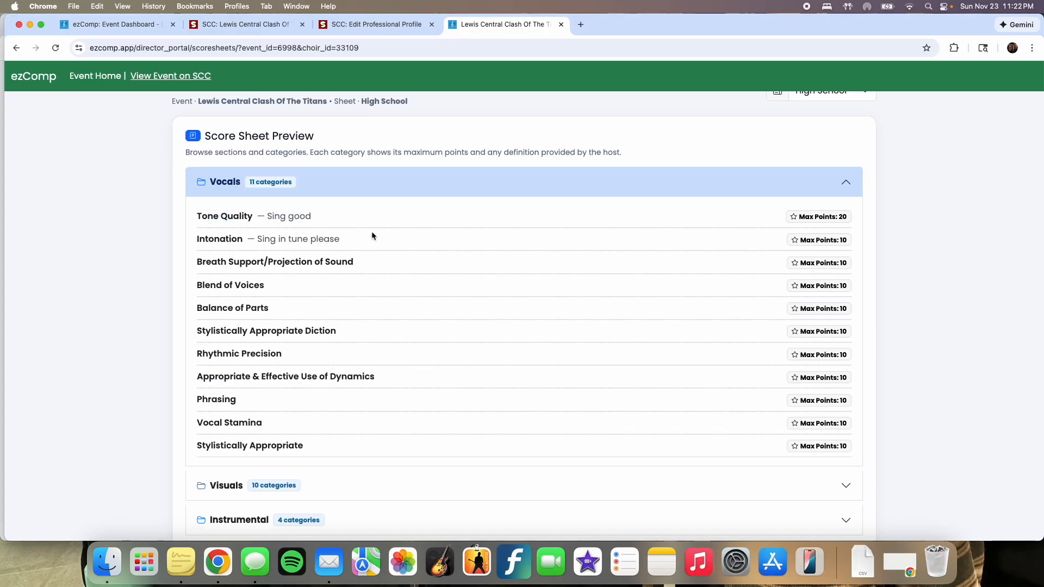
pyautogui.click(303, 182)
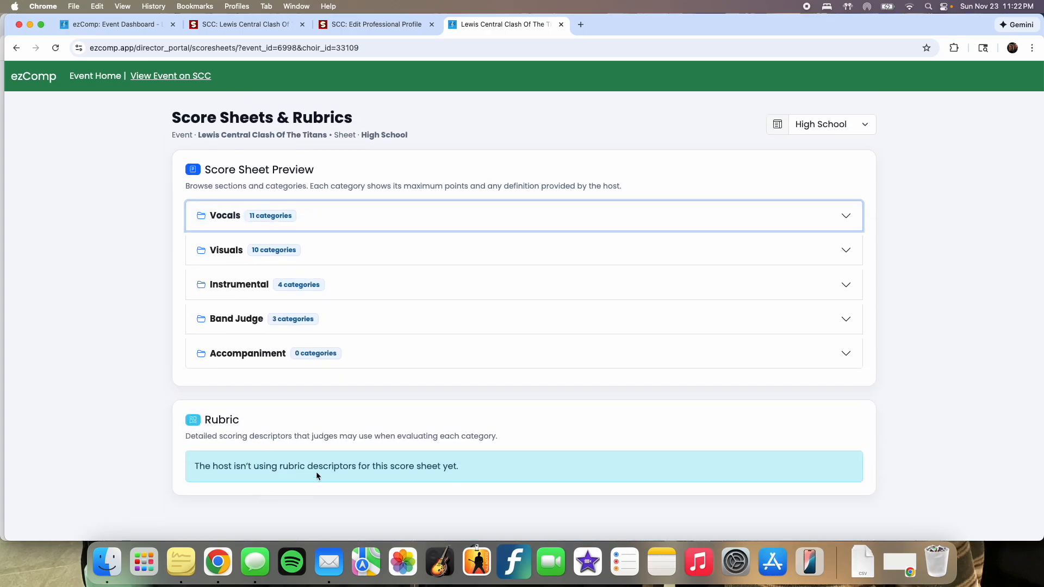
# Step: Return to the event home, then view the Saturday, March 7, 2026 schedule for the Day Competition and Finals
pyautogui.click(88, 80)
pyautogui.scroll(-5, 570, 333)
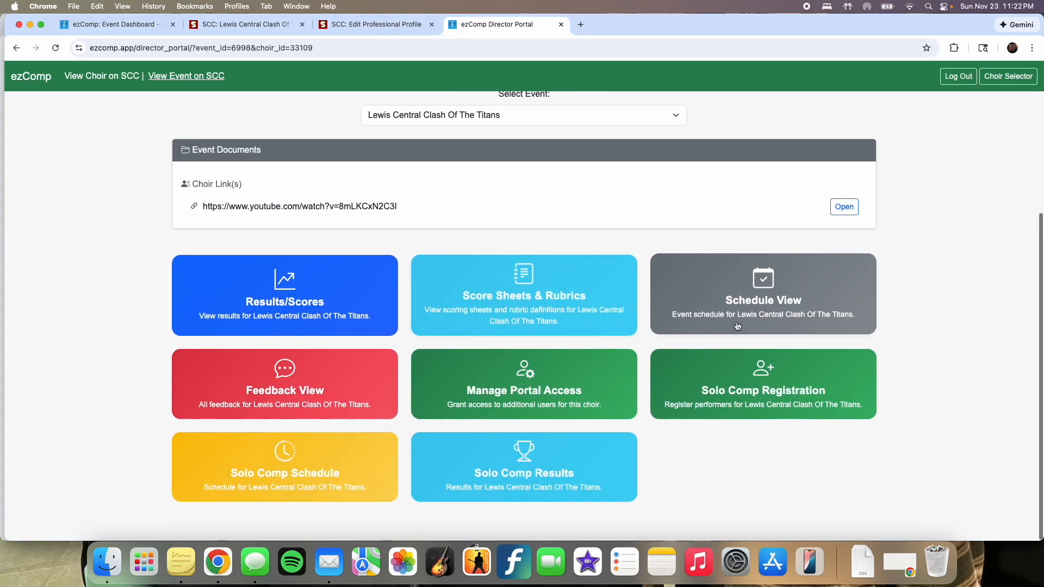
pyautogui.click(778, 303)
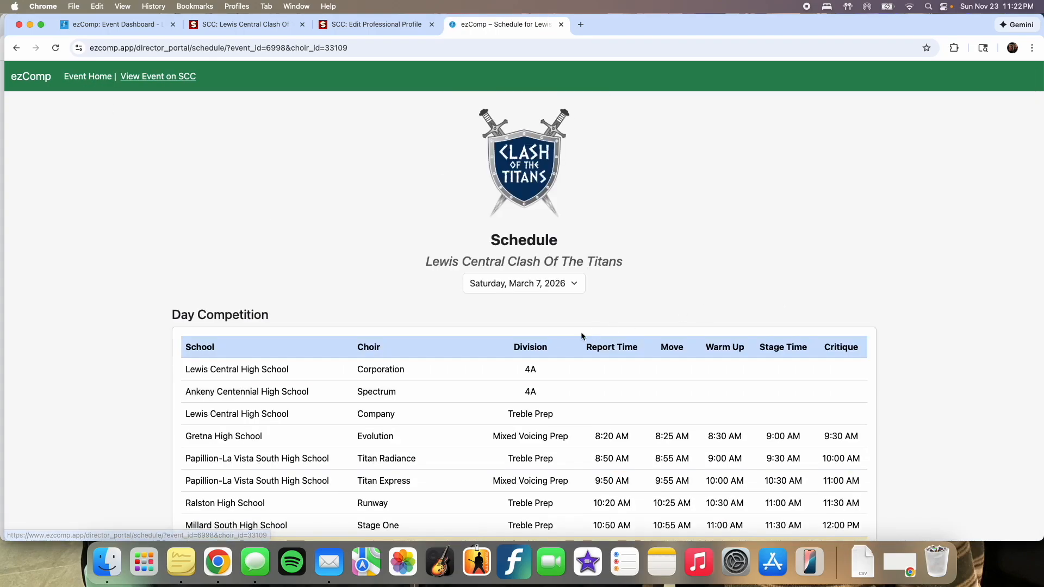
pyautogui.scroll(-3, 571, 332)
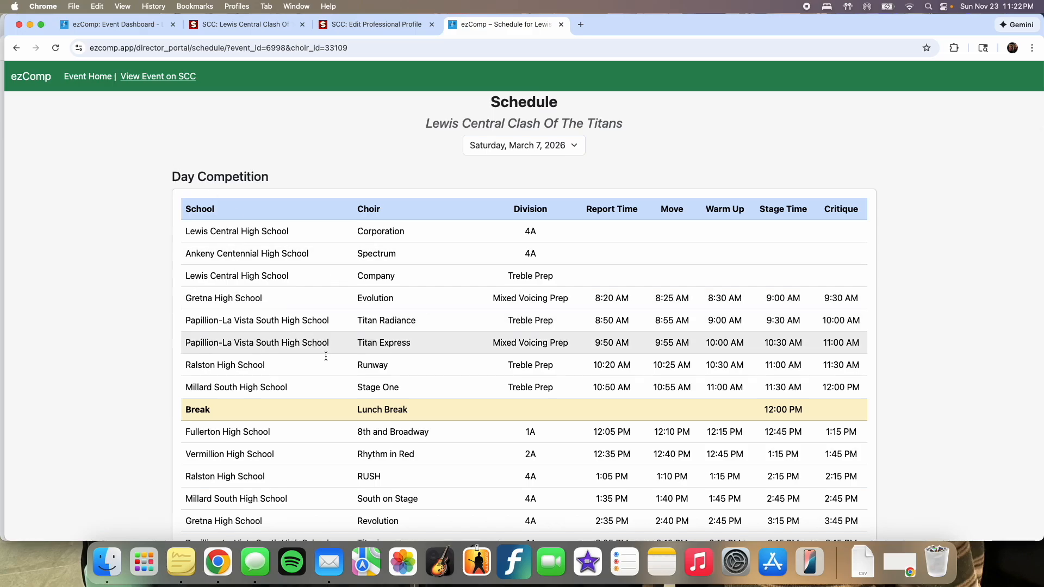
pyautogui.scroll(-5, 354, 373)
pyautogui.scroll(-3, 355, 373)
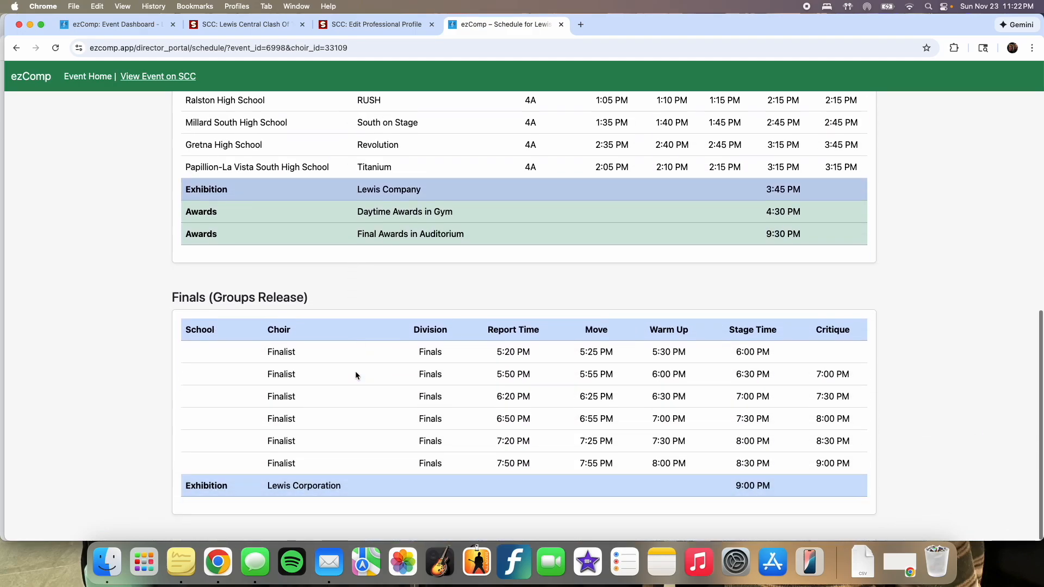
pyautogui.scroll(7, 133, 375)
pyautogui.scroll(2, 132, 373)
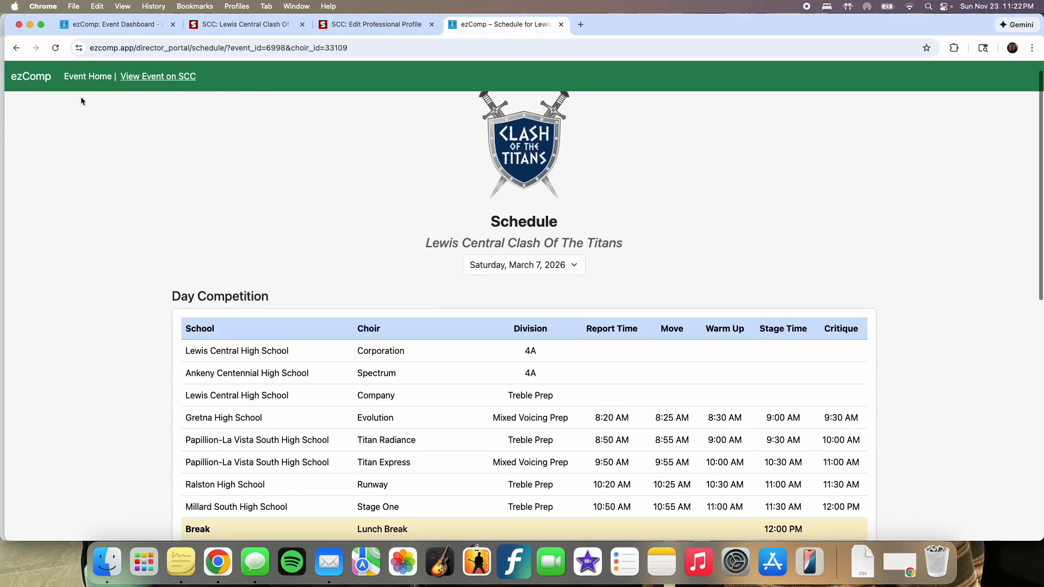
# Step: Return to the event home and view the competition feedback page with its written, critique and audio sections
pyautogui.click(87, 76)
pyautogui.scroll(-4, 288, 338)
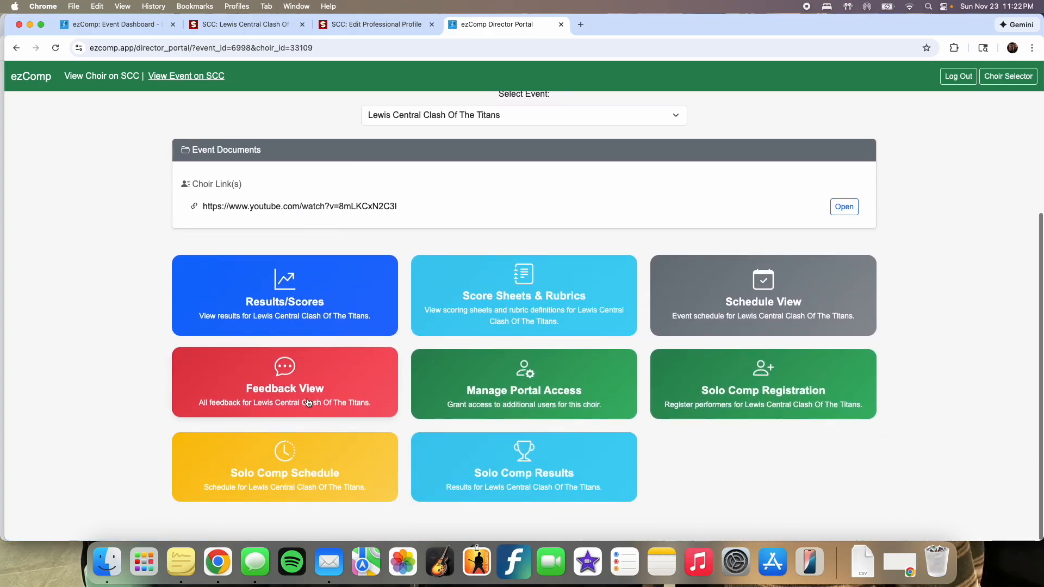
pyautogui.click(258, 380)
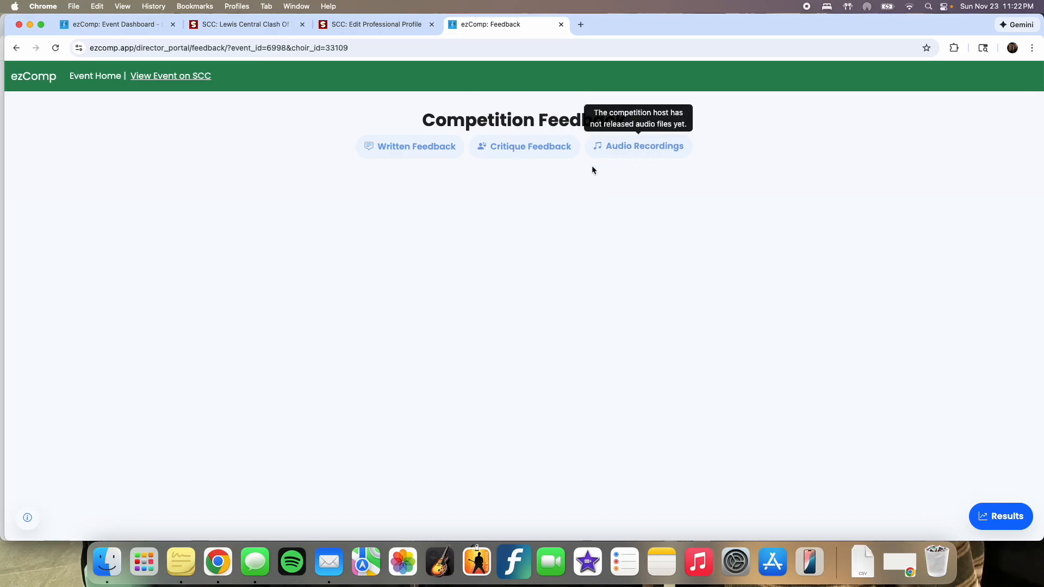
# Step: View Manage Portal Access for the Corporation choir, including its member name search, and return to the portal home
pyautogui.click(89, 77)
pyautogui.scroll(-5, 268, 369)
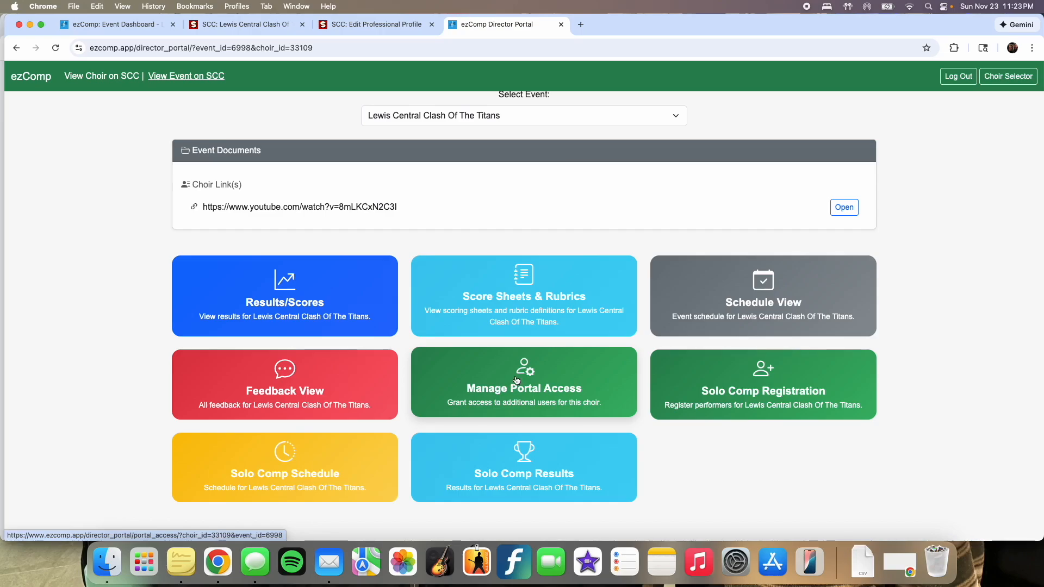
pyautogui.click(514, 380)
pyautogui.click(286, 276)
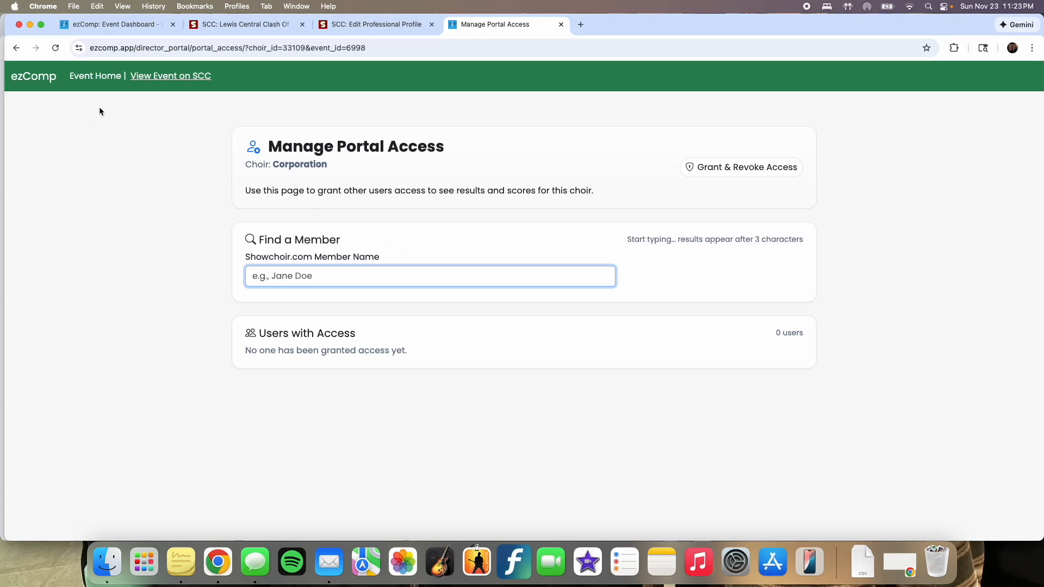
pyautogui.click(96, 78)
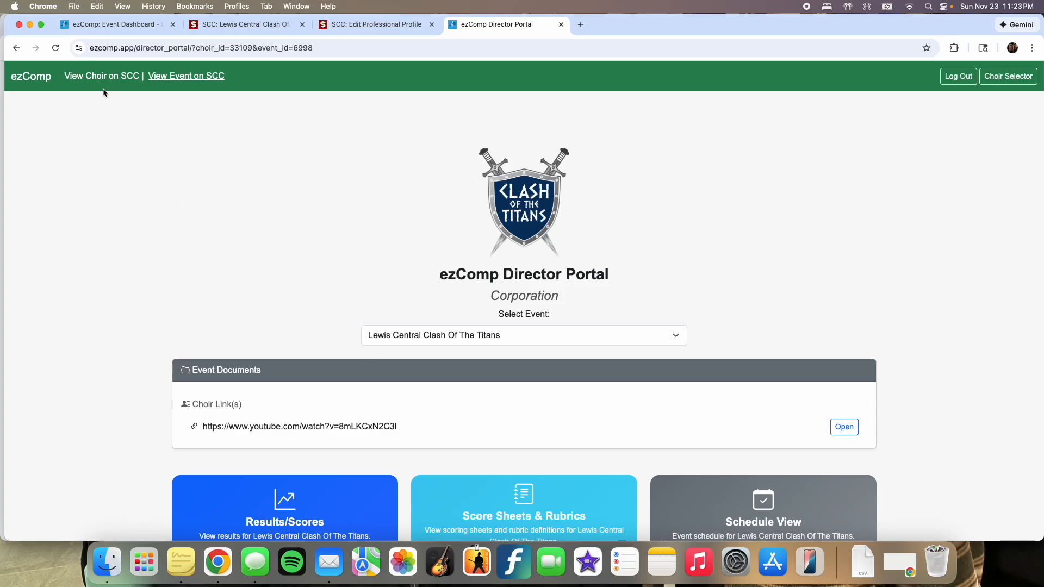
pyautogui.click(92, 77)
# Step: Switch to the event dashboard and open the judges' scoring links from Judge Management
pyautogui.click(136, 25)
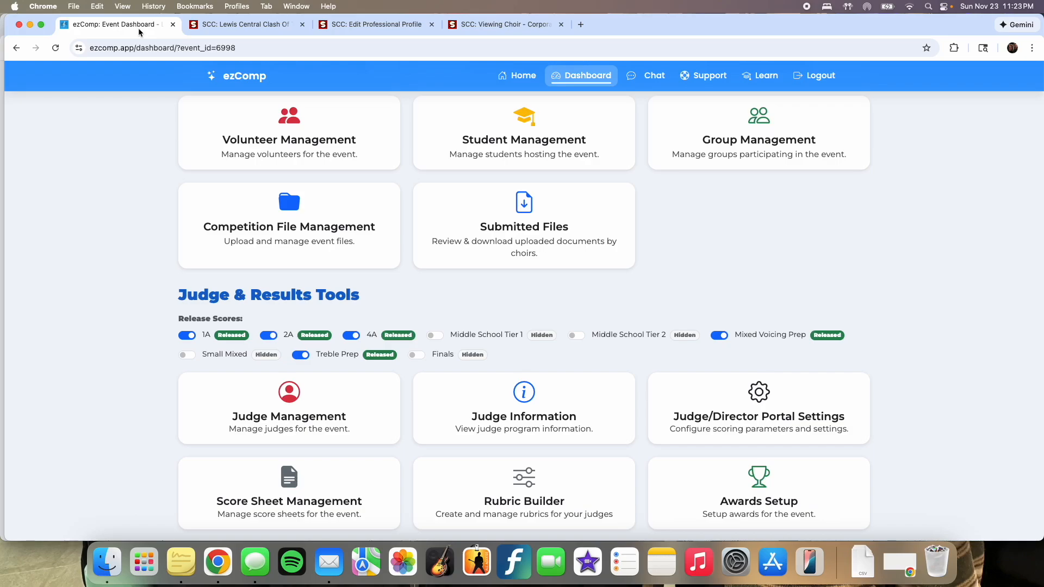
pyautogui.scroll(-6, 489, 272)
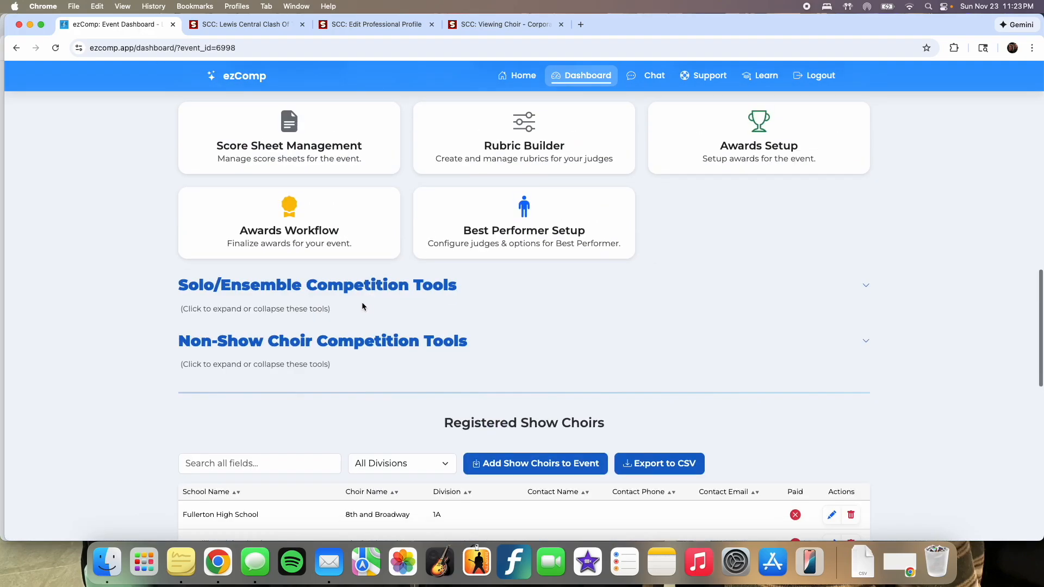
pyautogui.scroll(3, 298, 268)
pyautogui.click(292, 231)
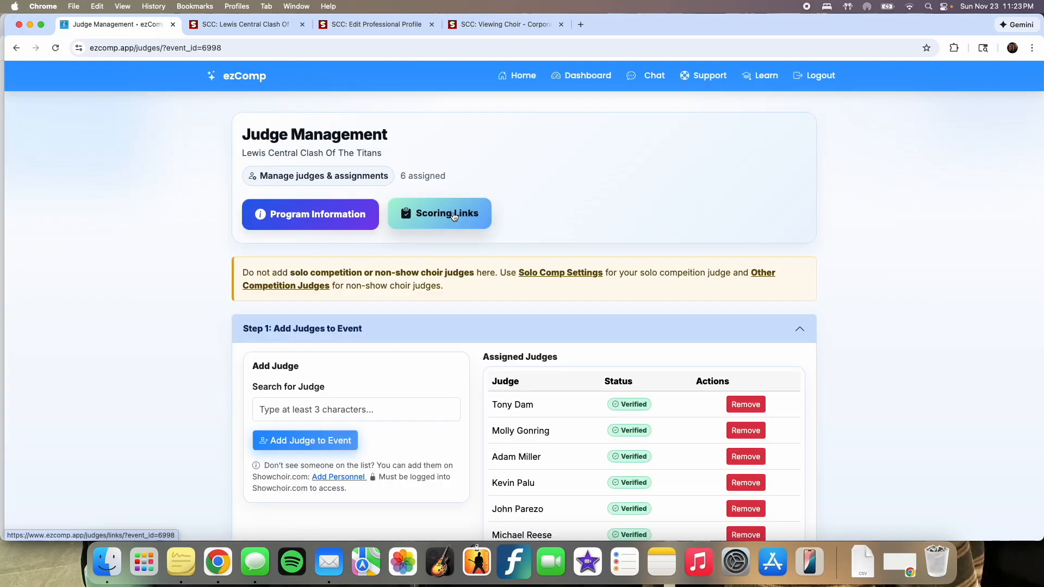
pyautogui.click(440, 214)
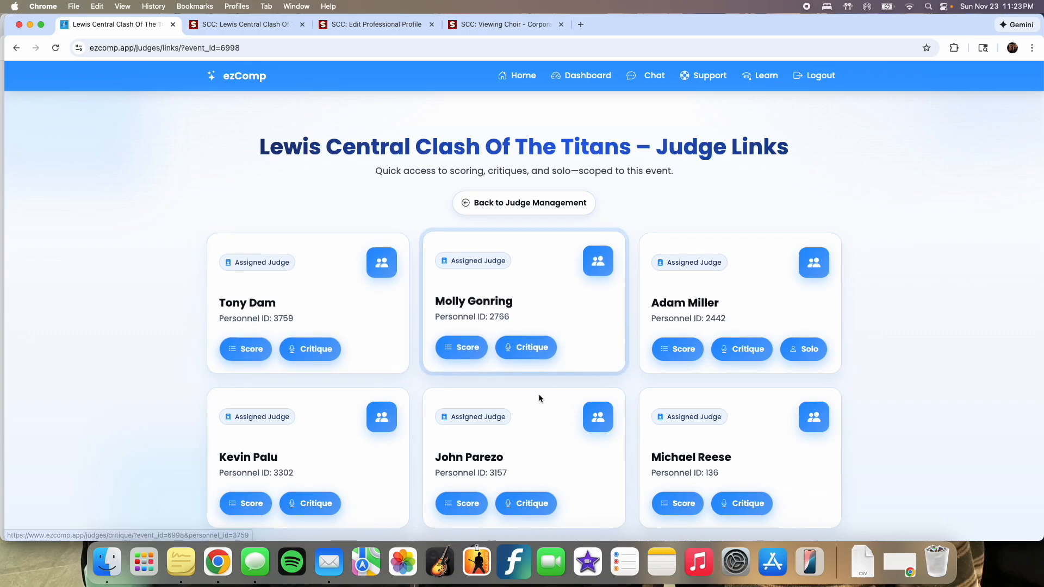
# Step: Open the scoring sheet of the first judge in the second row for Saturday, 03/07/26
pyautogui.scroll(-2, 517, 389)
pyautogui.click(250, 451)
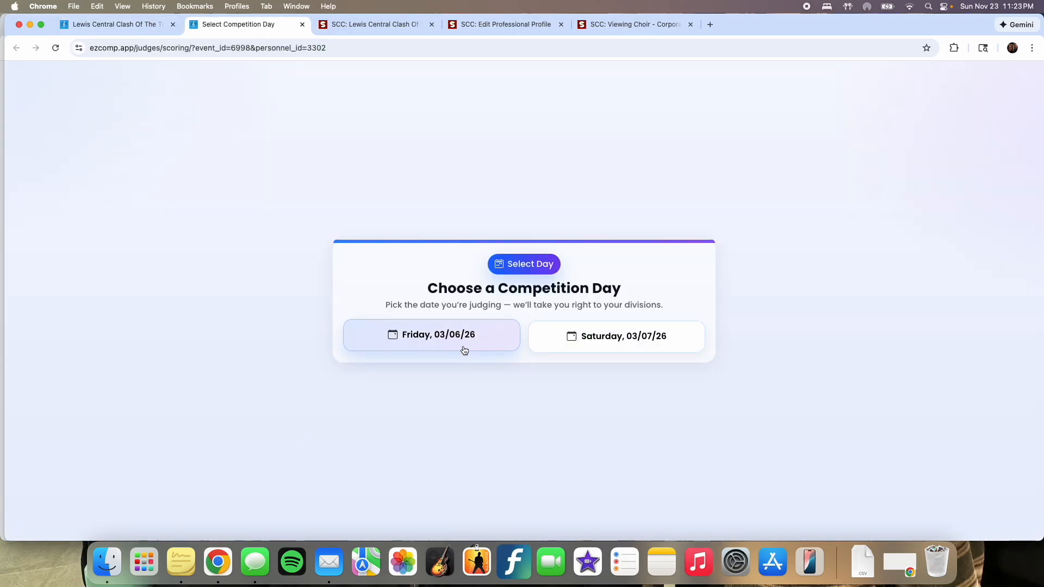
pyautogui.click(595, 335)
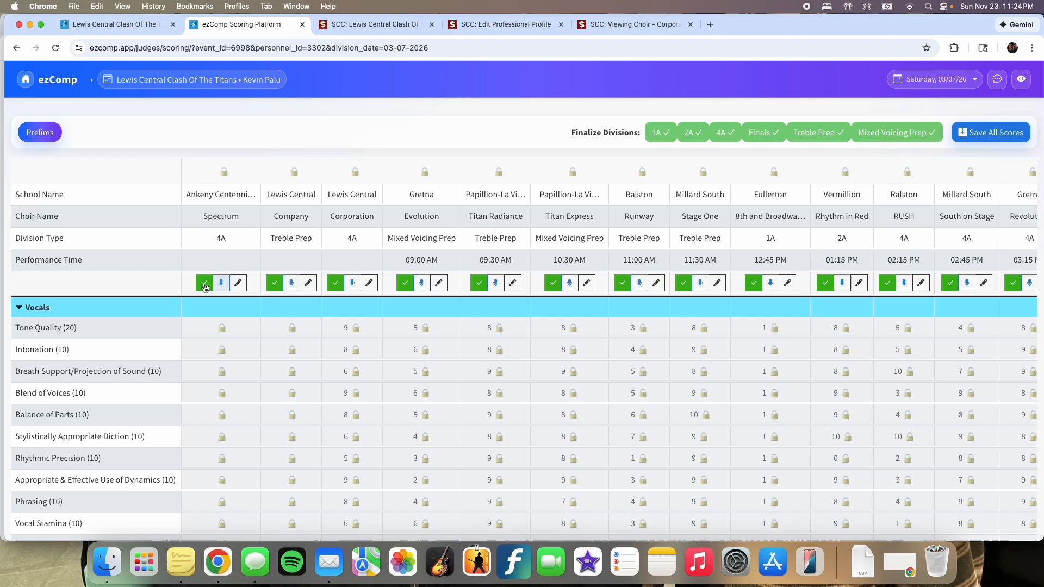
# Step: Examine the scoring sheet's Vocals, Visuals and Instrumental scores down to the total points and ranks
pyautogui.scroll(-6, 110, 458)
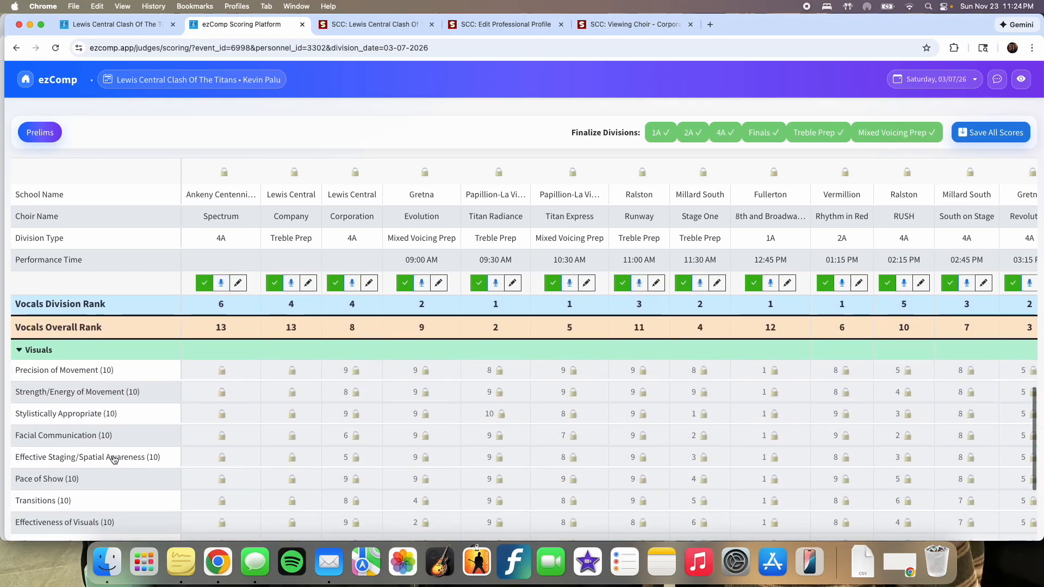
pyautogui.scroll(2, 112, 460)
pyautogui.scroll(-10, 128, 418)
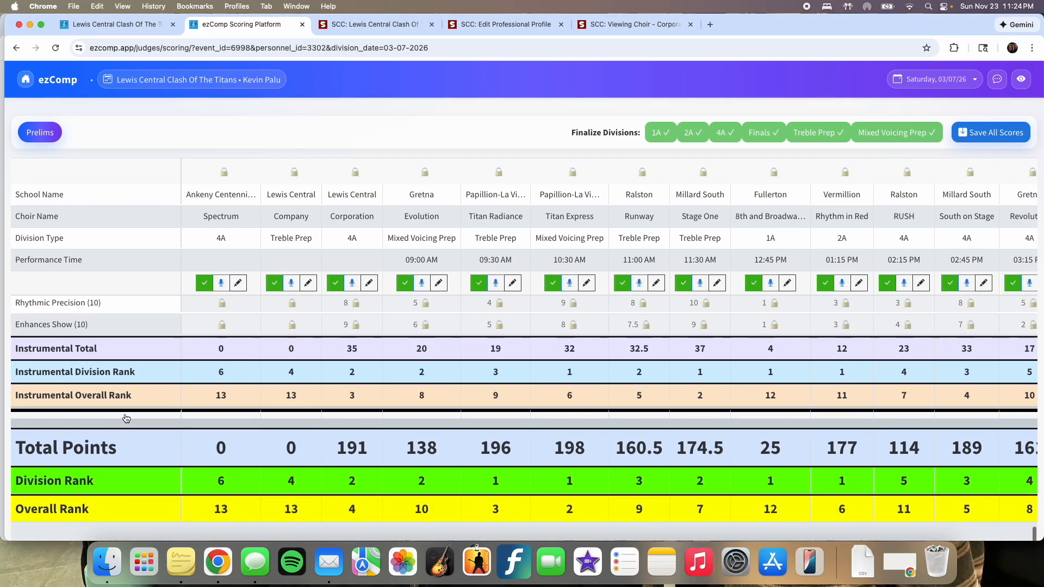
pyautogui.scroll(3, 572, 354)
pyautogui.scroll(15, 572, 353)
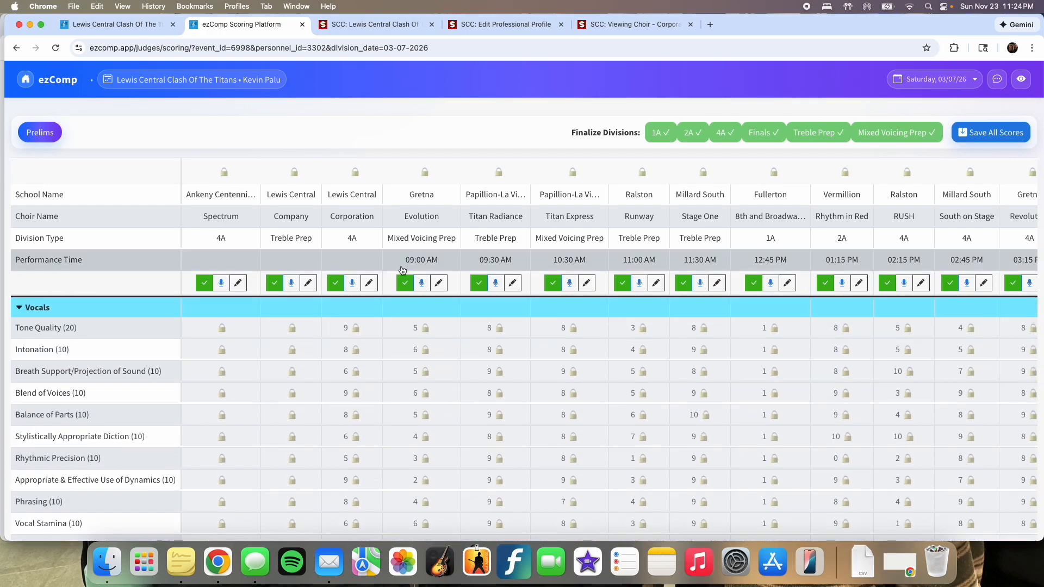
# Step: Open the judge feedback for Lewis Central's Corporation, read the Group Feedback and Critique-Judge Notes, and close it without saving
pyautogui.click(370, 283)
pyautogui.tripleClick(396, 201)
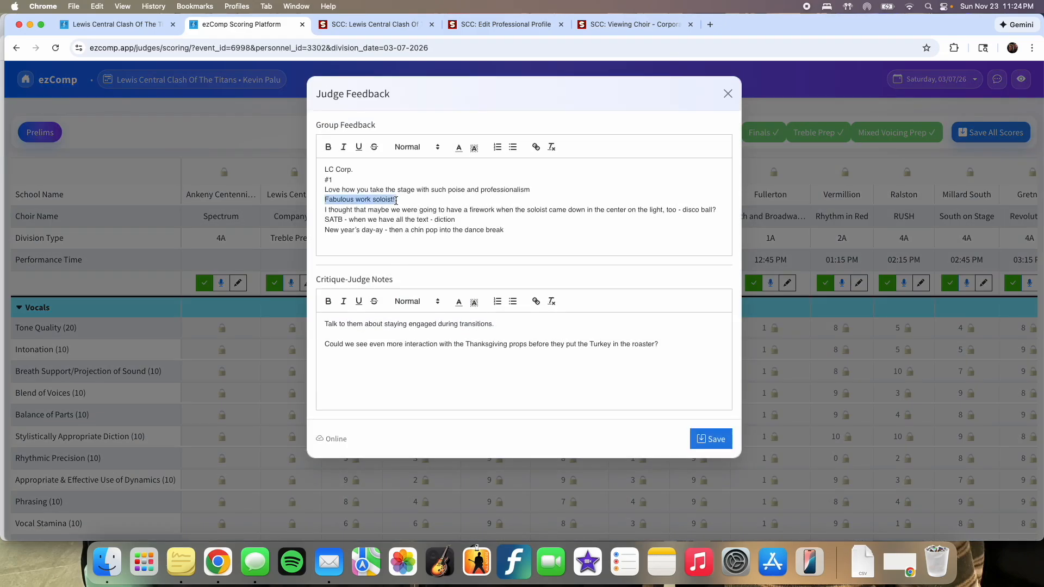
pyautogui.click(352, 179)
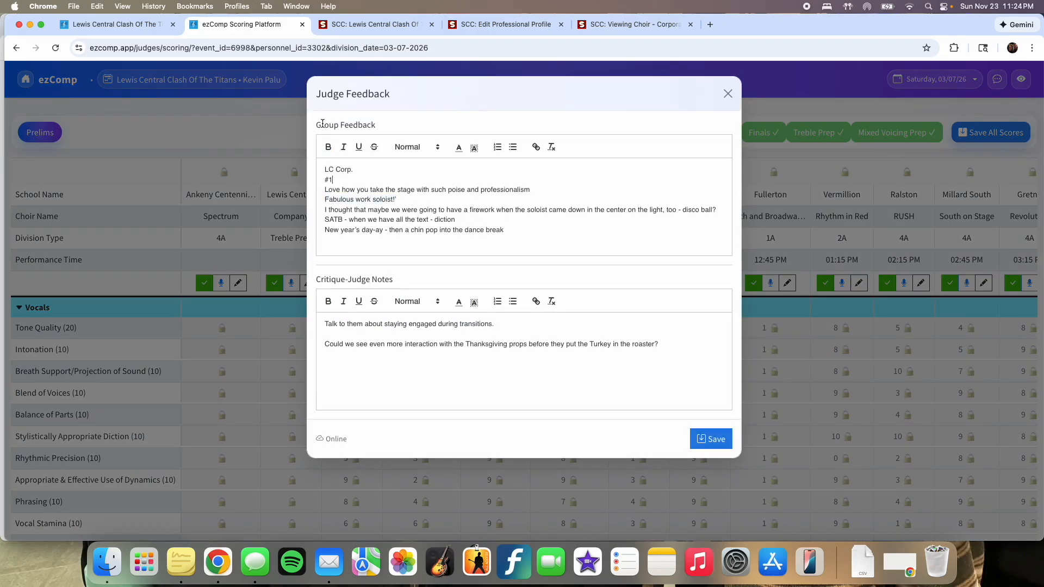
pyautogui.moveTo(323, 124); pyautogui.dragTo(373, 125)
pyautogui.click(376, 279)
pyautogui.tripleClick(372, 327)
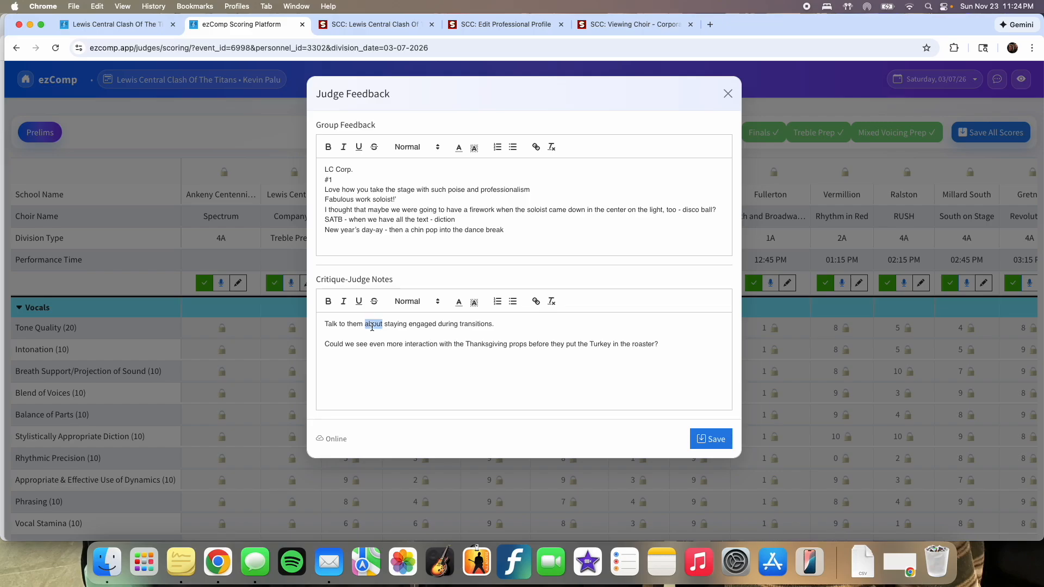
pyautogui.click(410, 324)
pyautogui.moveTo(325, 324); pyautogui.dragTo(513, 354)
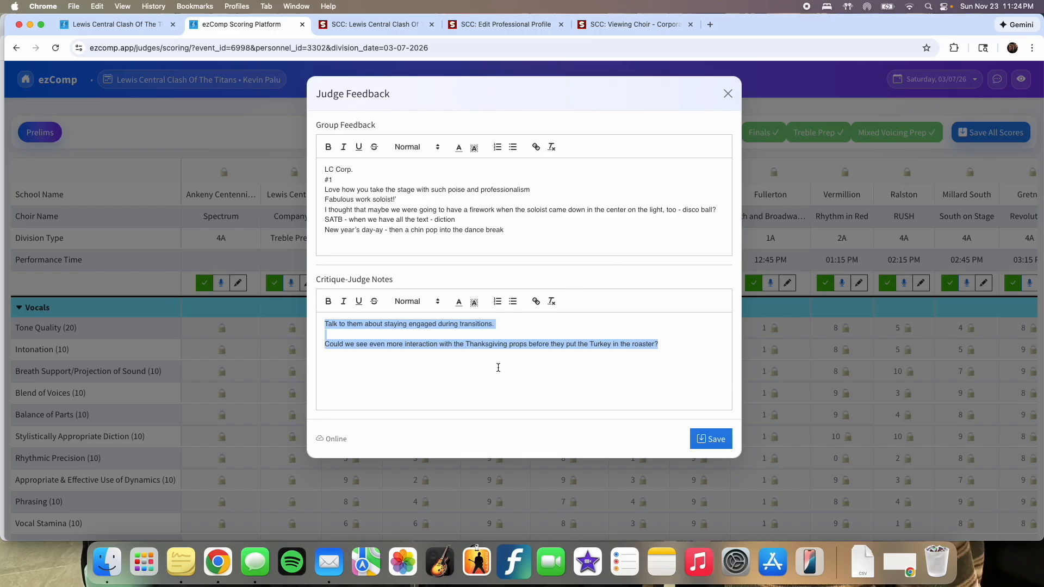
pyautogui.click(727, 95)
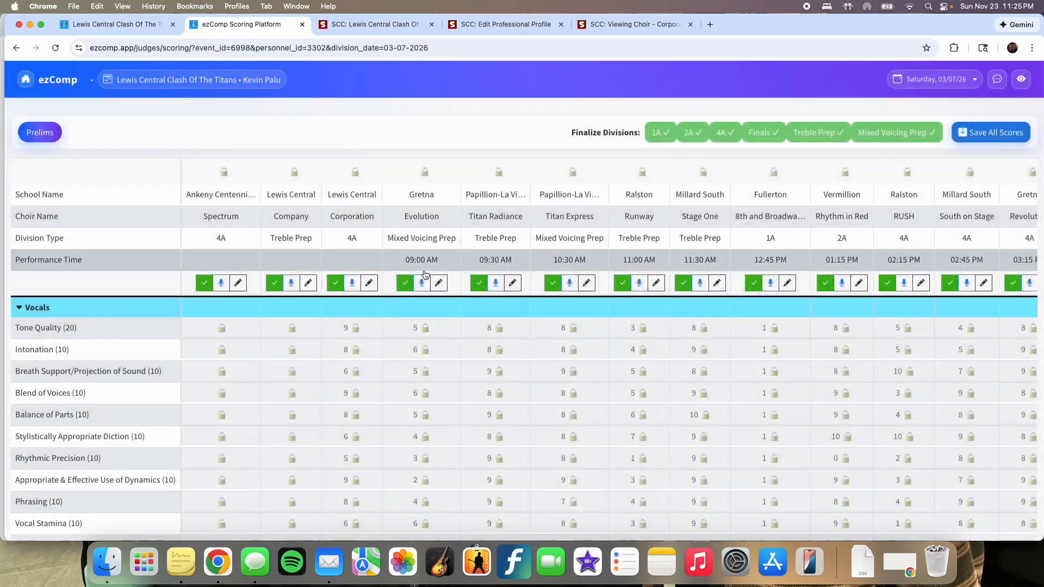
# Step: Record judge audio for Lewis Central – Corporation, allowing the microphone for this time only, and stop the recording
pyautogui.click(352, 284)
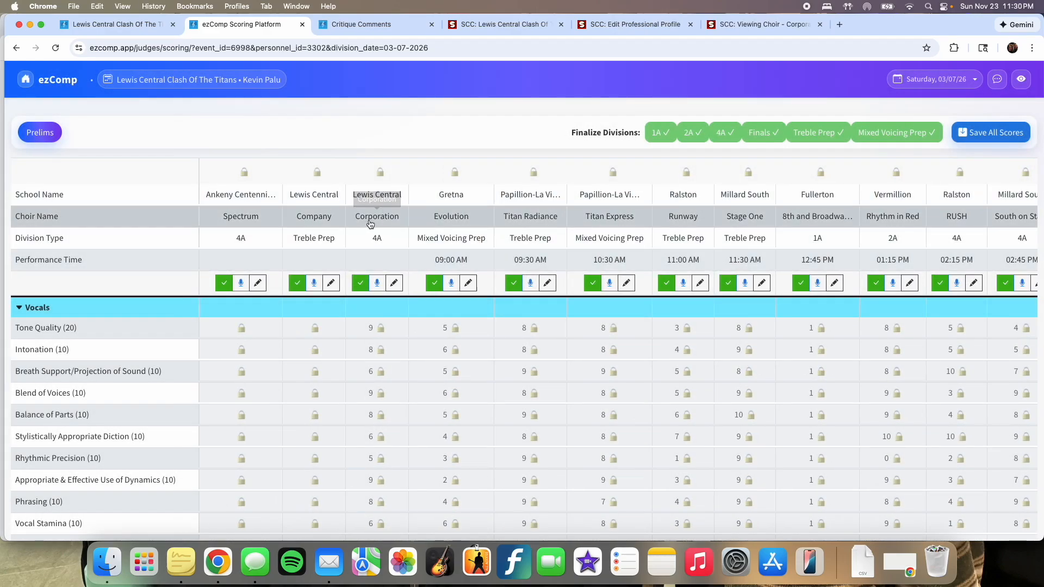
pyautogui.click(379, 287)
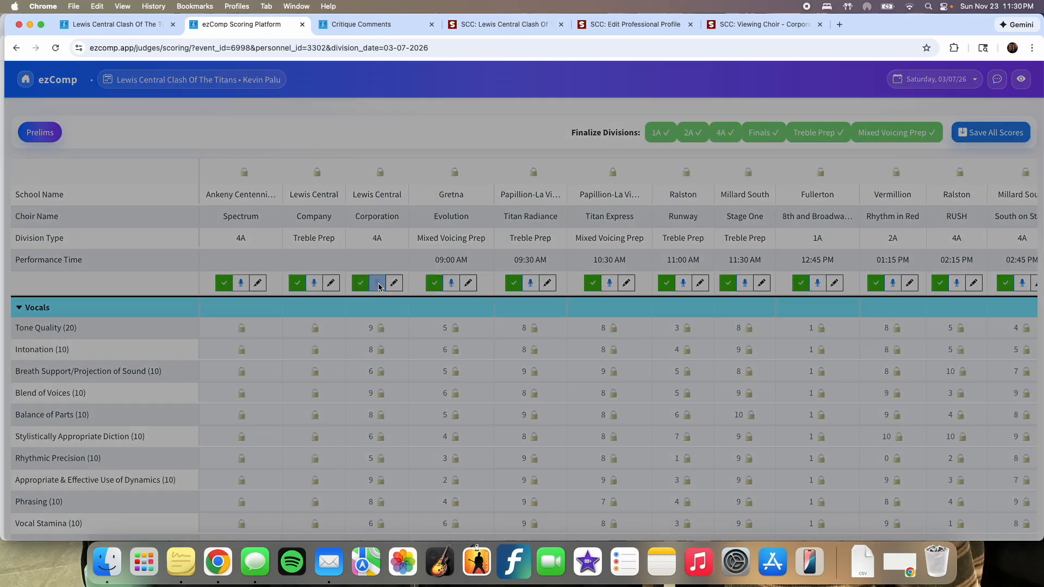
pyautogui.click(593, 199)
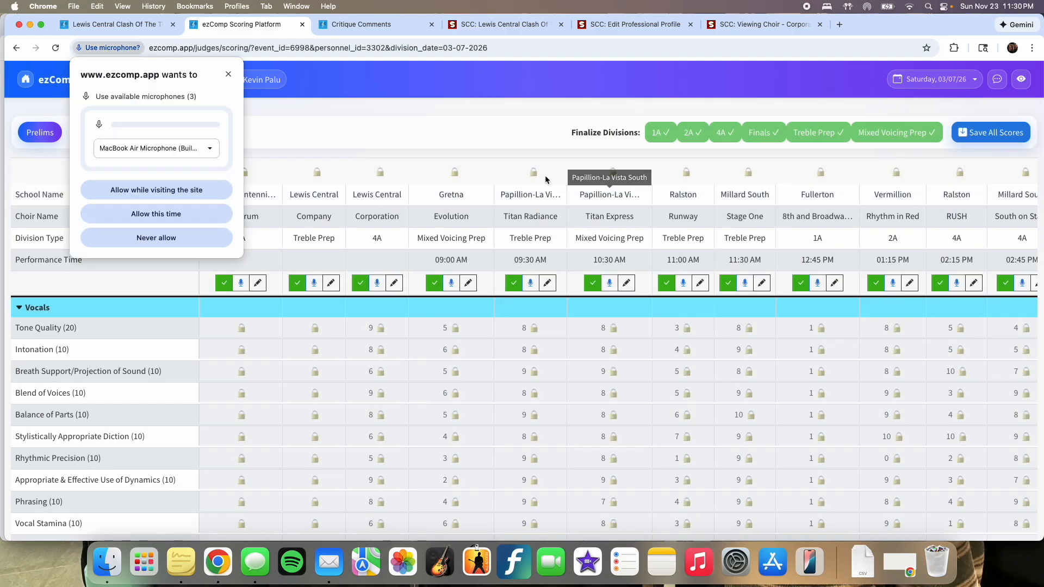
pyautogui.click(141, 214)
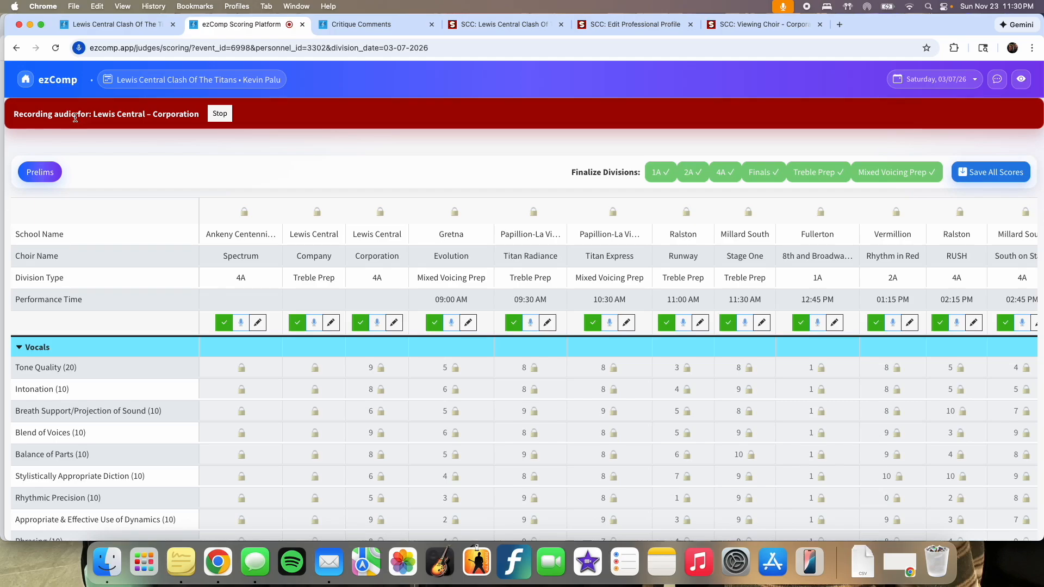
pyautogui.click(209, 113)
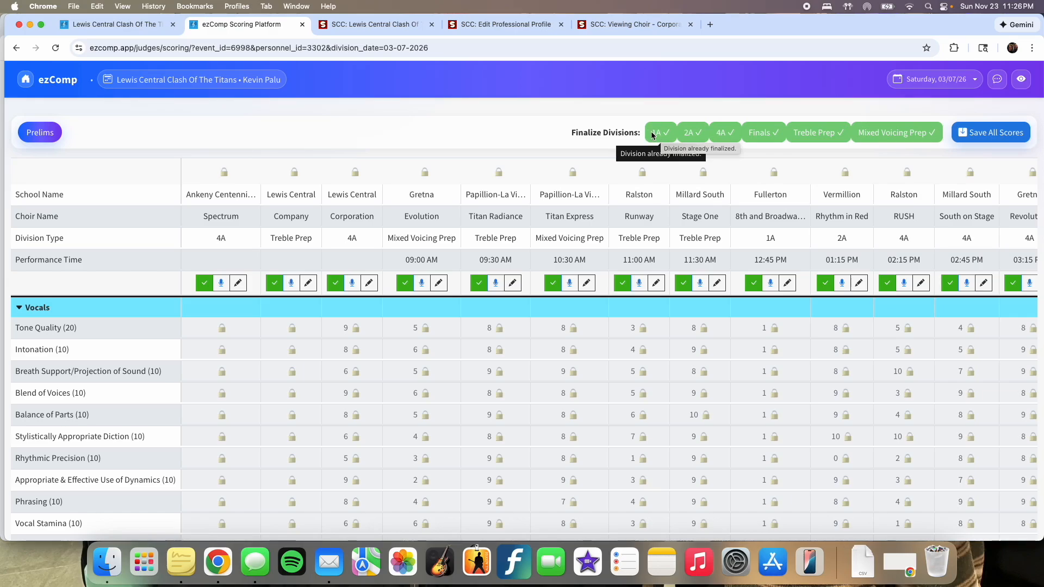
# Step: View the judge's chat with the host and the High School rubric page, closing each to return to the scoring sheet
pyautogui.click(996, 80)
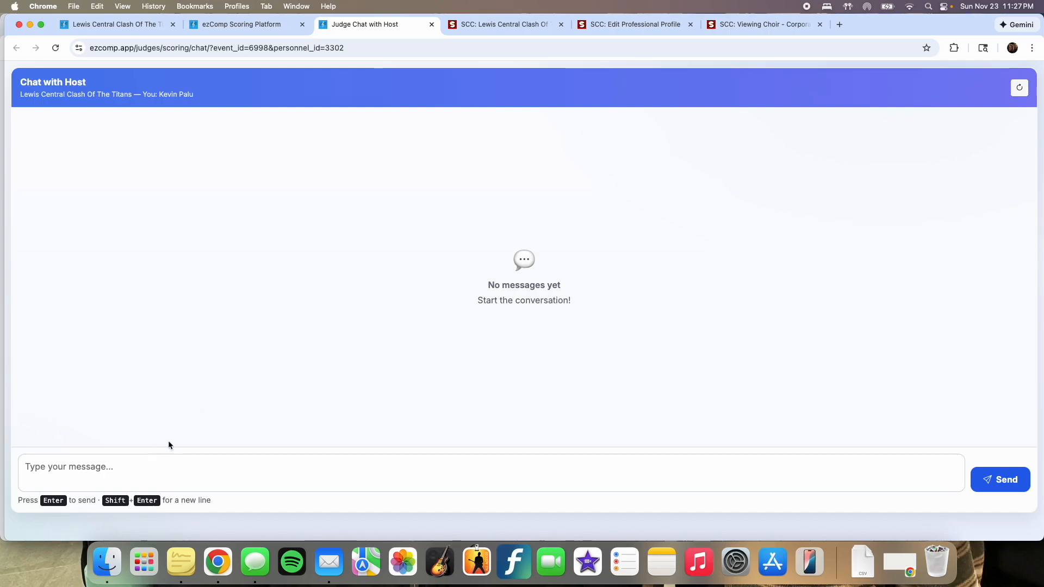
pyautogui.click(432, 24)
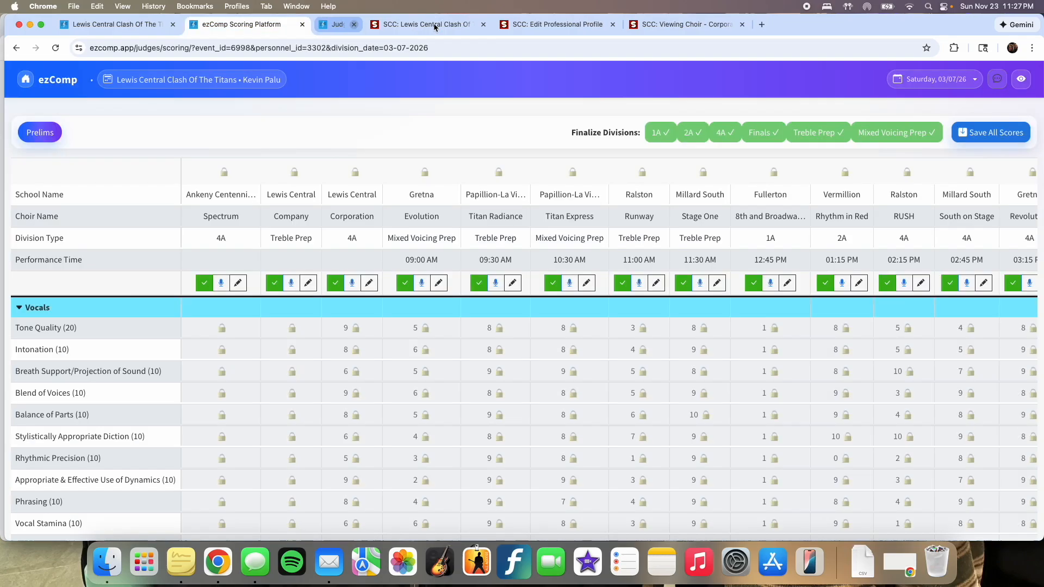
pyautogui.click(1021, 82)
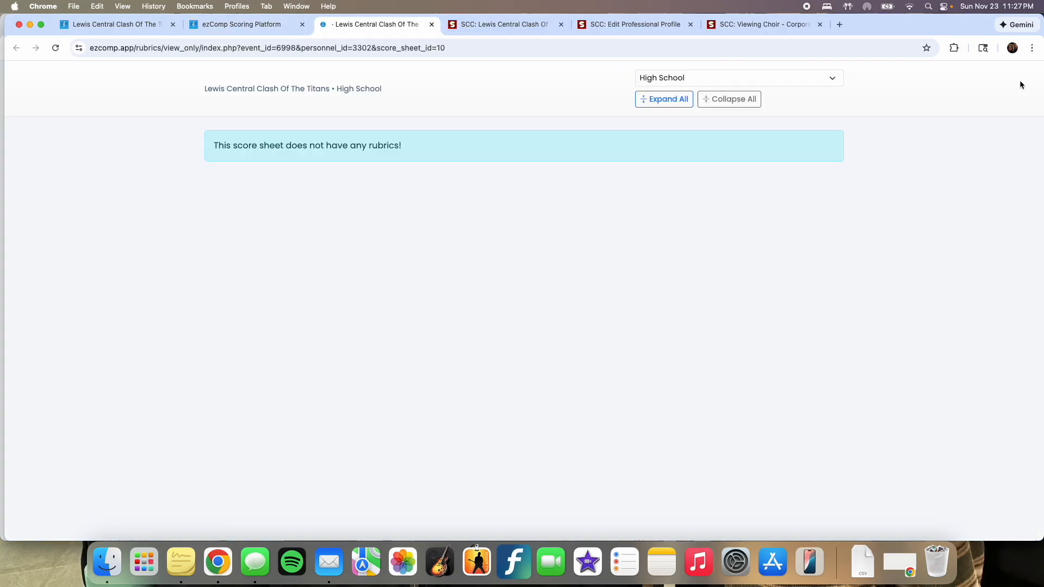
pyautogui.click(432, 24)
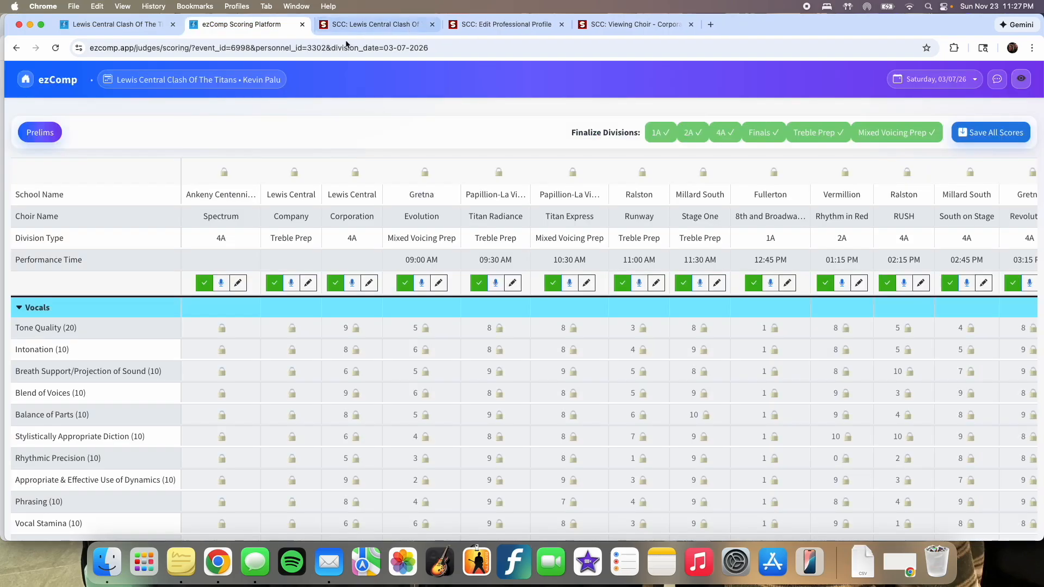
pyautogui.moveTo(52, 330)
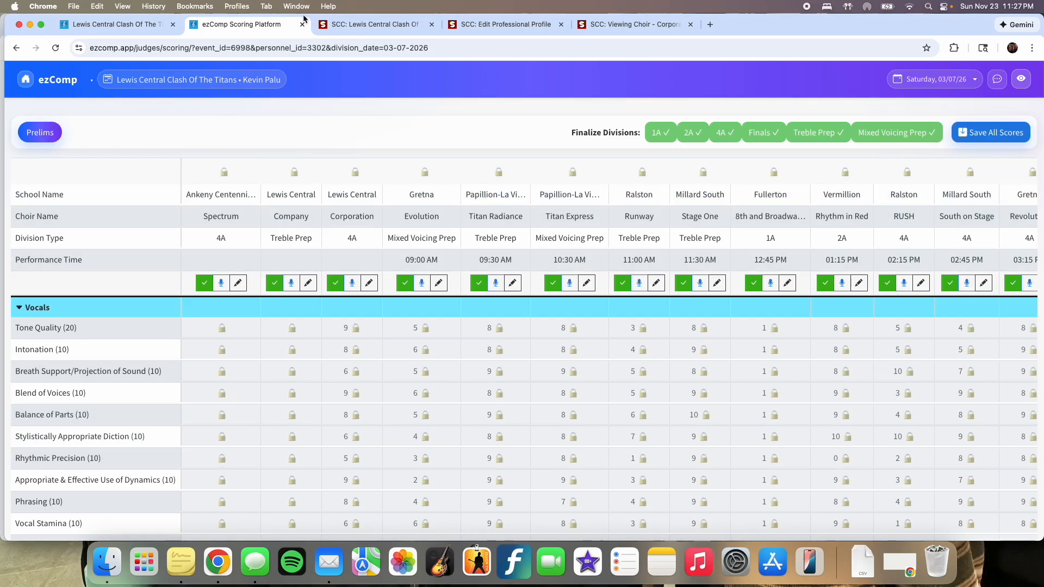
# Step: Close the scoring sheet and open the same judge's critique notes page from the judge links
pyautogui.click(302, 24)
pyautogui.click(131, 24)
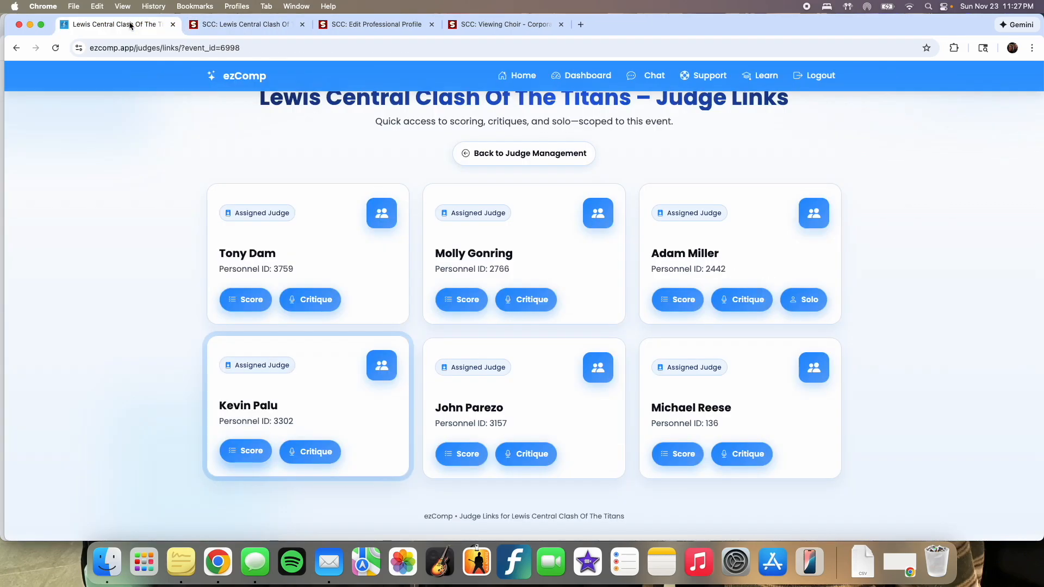
pyautogui.click(311, 452)
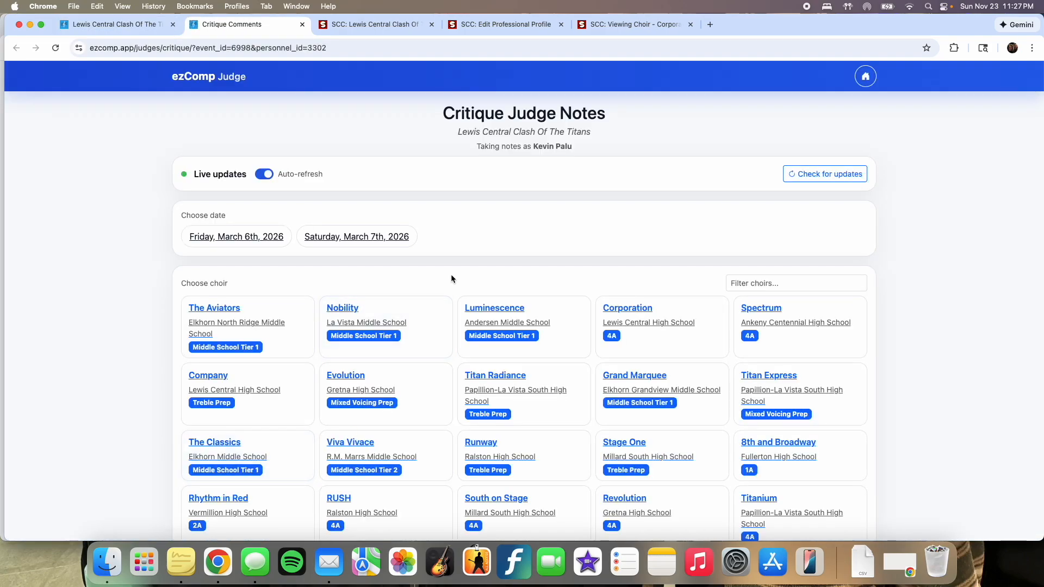
# Step: Open the critique comments for Corporation (Lewis Central High School) and select the note text about transitions and Thanksgiving props
pyautogui.scroll(-3, 458, 272)
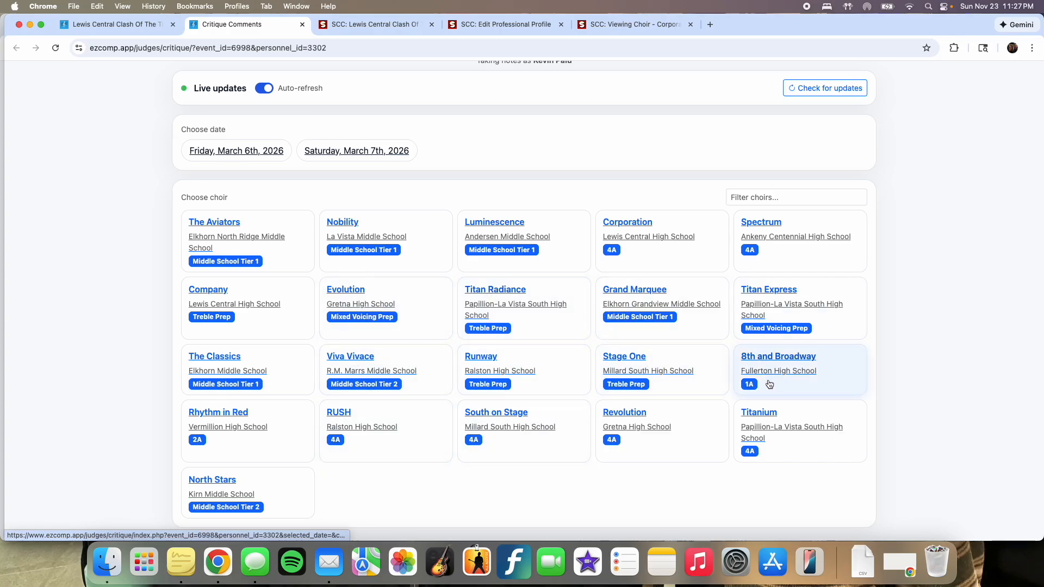
pyautogui.click(621, 225)
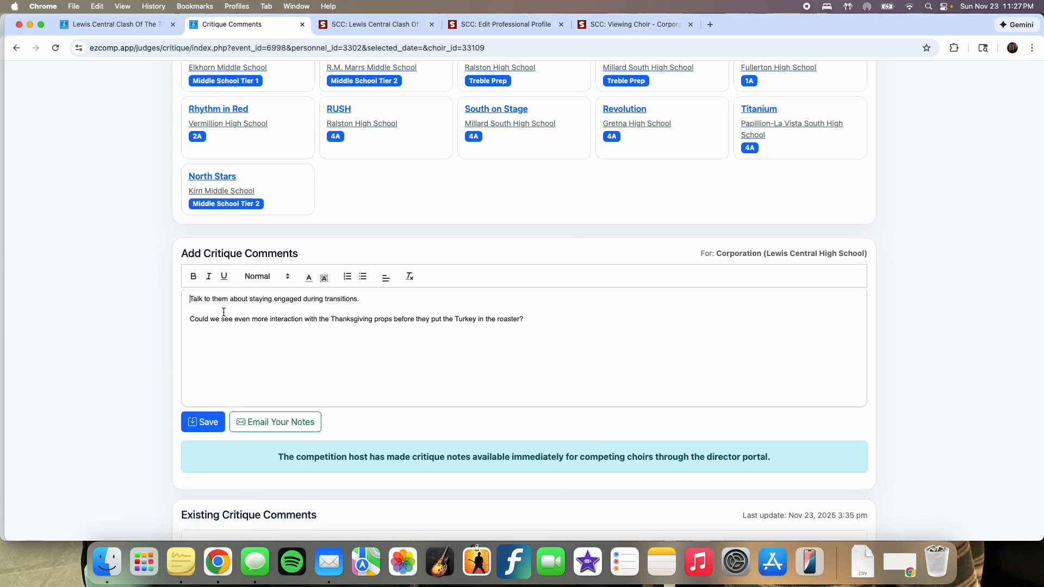
pyautogui.scroll(-2, 223, 312)
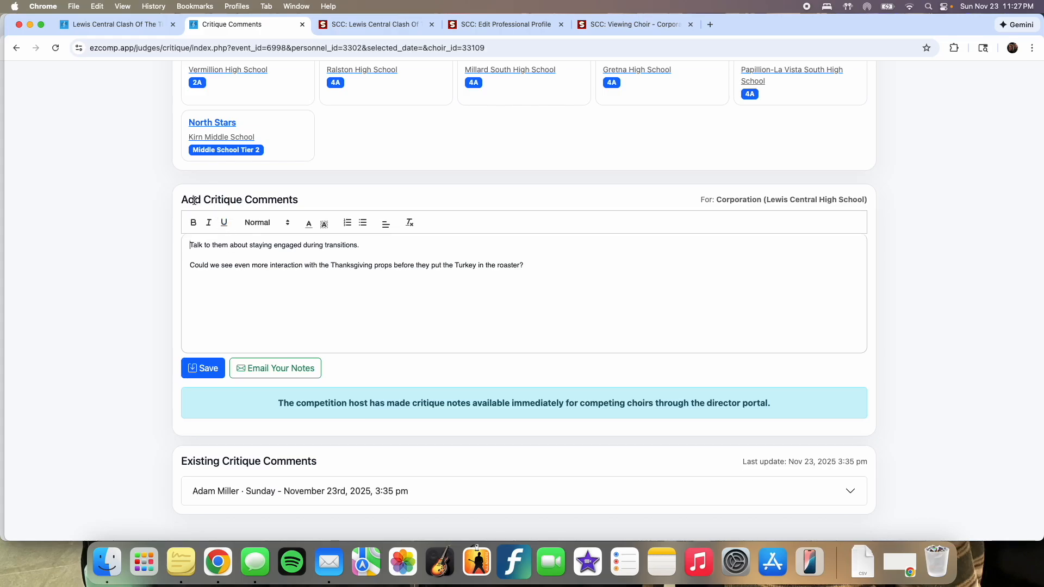
pyautogui.moveTo(189, 244); pyautogui.dragTo(529, 266)
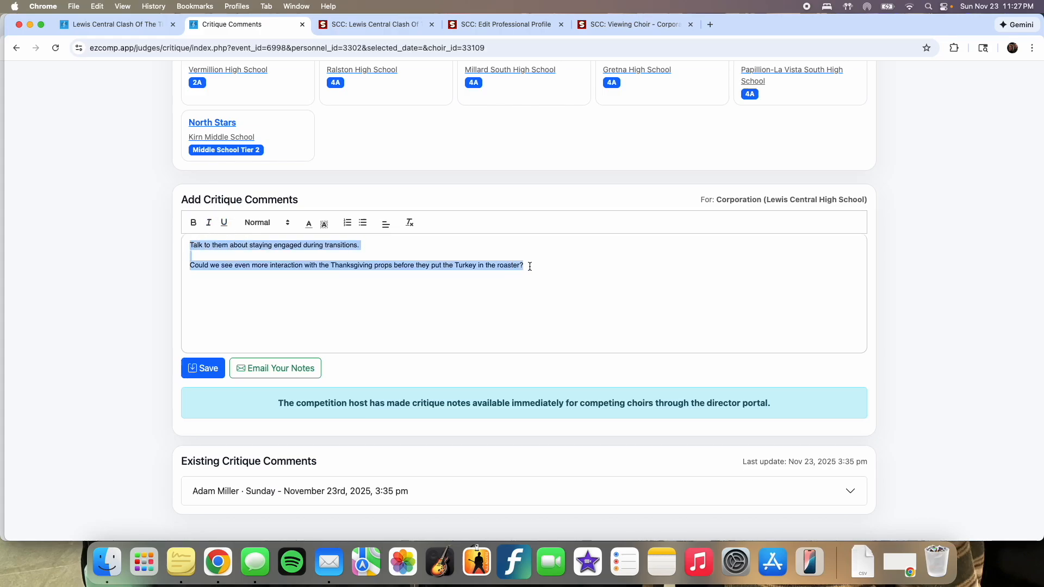
# Step: Expand the other judge's existing critique comment for Corporation and review it along with the choir list and the notes entered
pyautogui.click(441, 492)
pyautogui.scroll(-1, 137, 484)
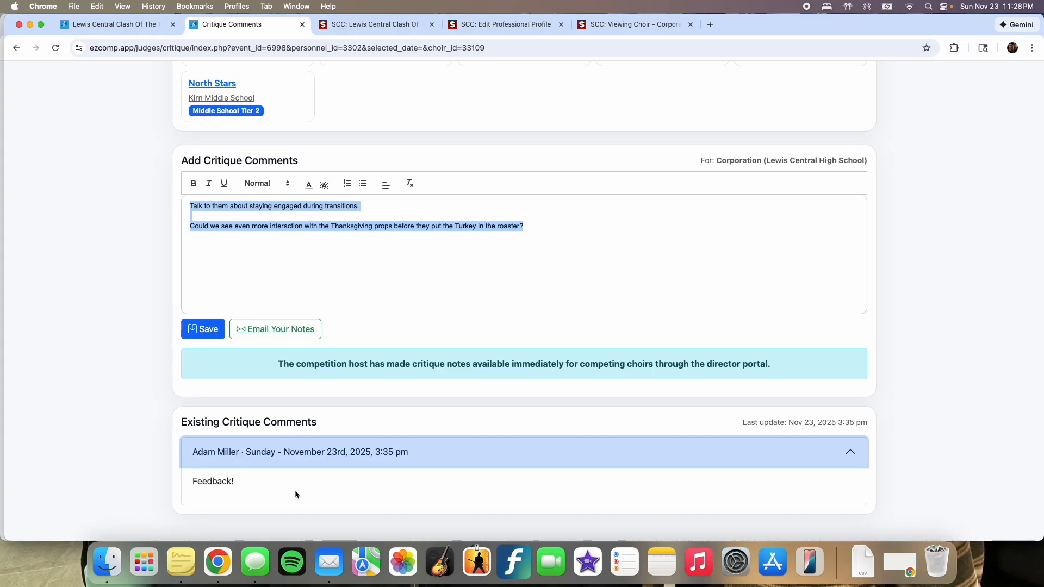
pyautogui.scroll(2, 273, 424)
pyautogui.scroll(5, 274, 424)
pyautogui.scroll(-3, 273, 424)
pyautogui.scroll(-5, 274, 424)
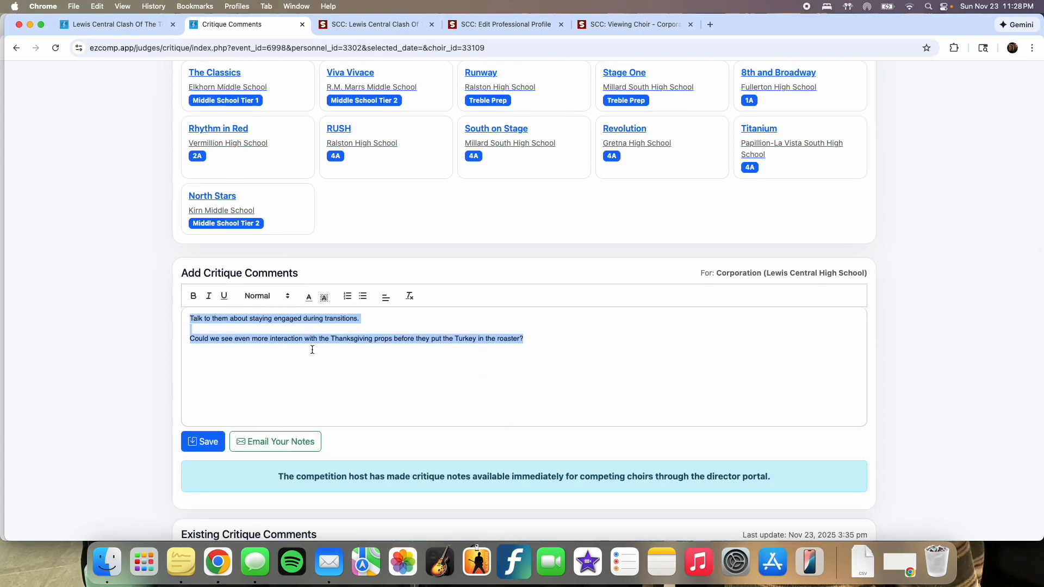
pyautogui.scroll(-1, 281, 367)
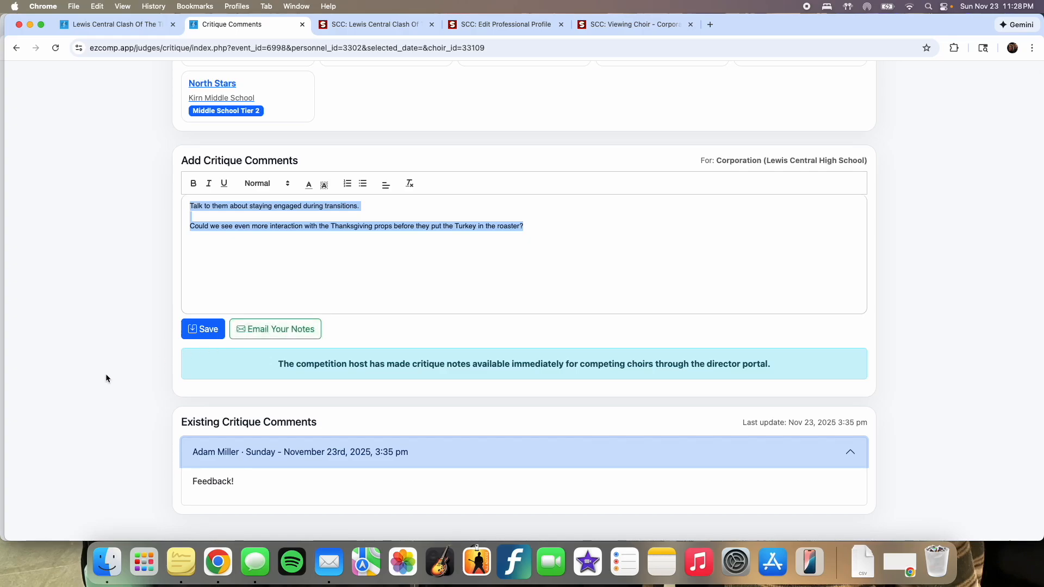
# Step: Highlight the notice about critique notes being available through the director portal, and return to the start of the critique page
pyautogui.scroll(3, 106, 379)
pyautogui.moveTo(277, 384); pyautogui.dragTo(790, 391)
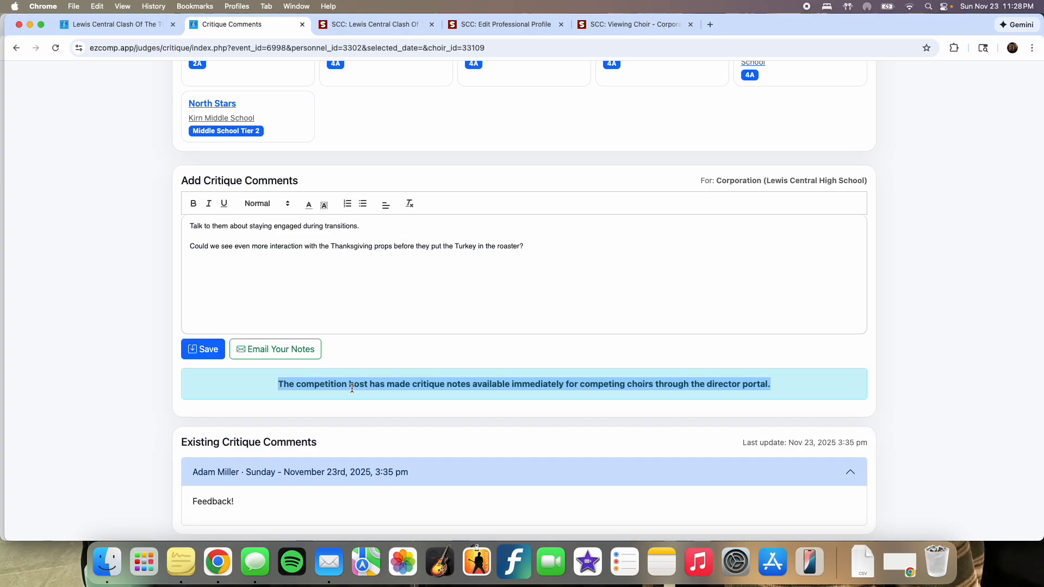
pyautogui.scroll(6, 352, 388)
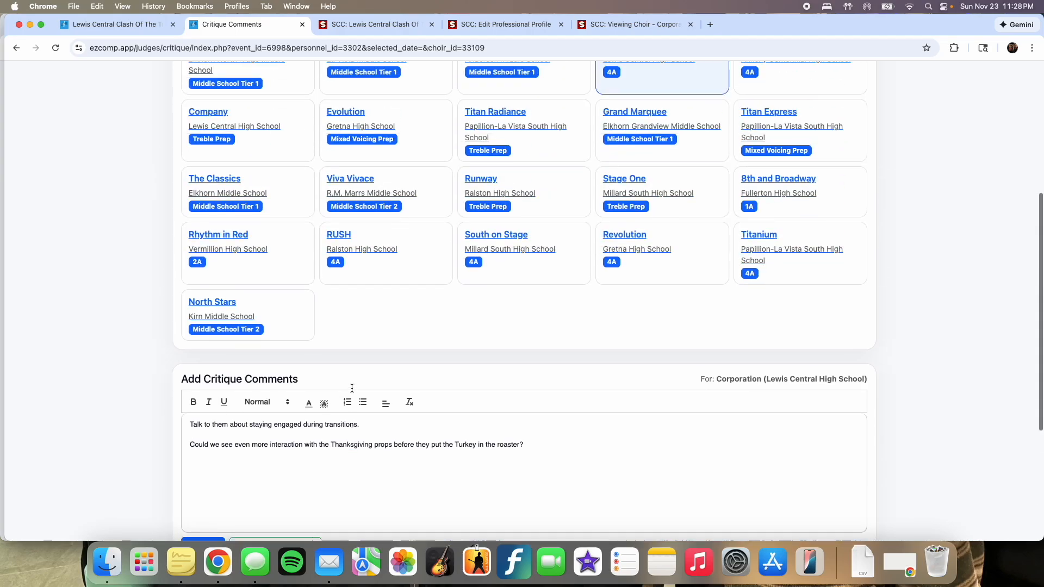
pyautogui.scroll(3, 352, 388)
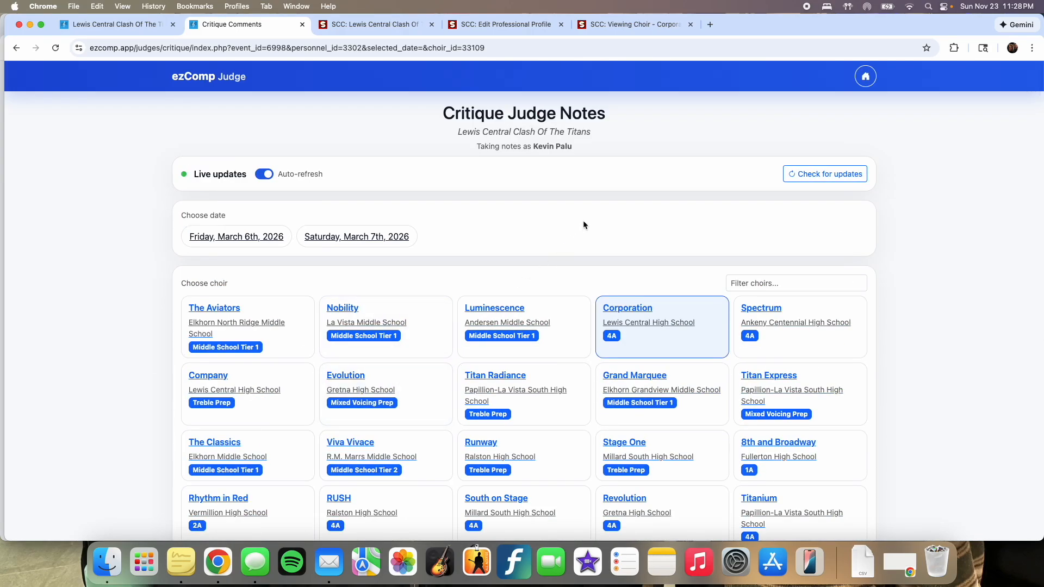
# Step: Go from the judge links through Judge Management to the event dashboard and open the Competition Settings
pyautogui.click(126, 29)
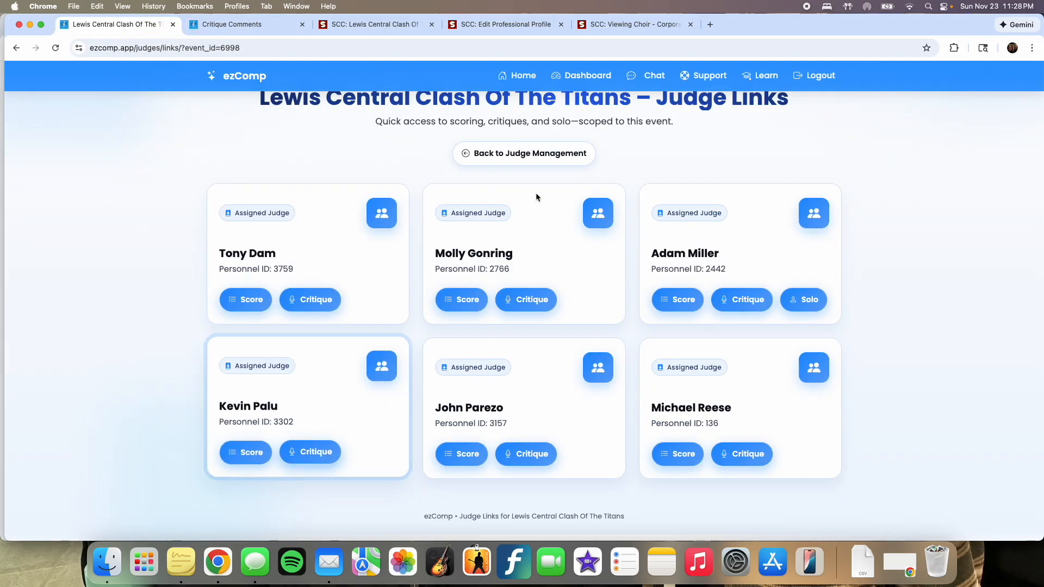
pyautogui.scroll(2, 479, 208)
pyautogui.click(530, 200)
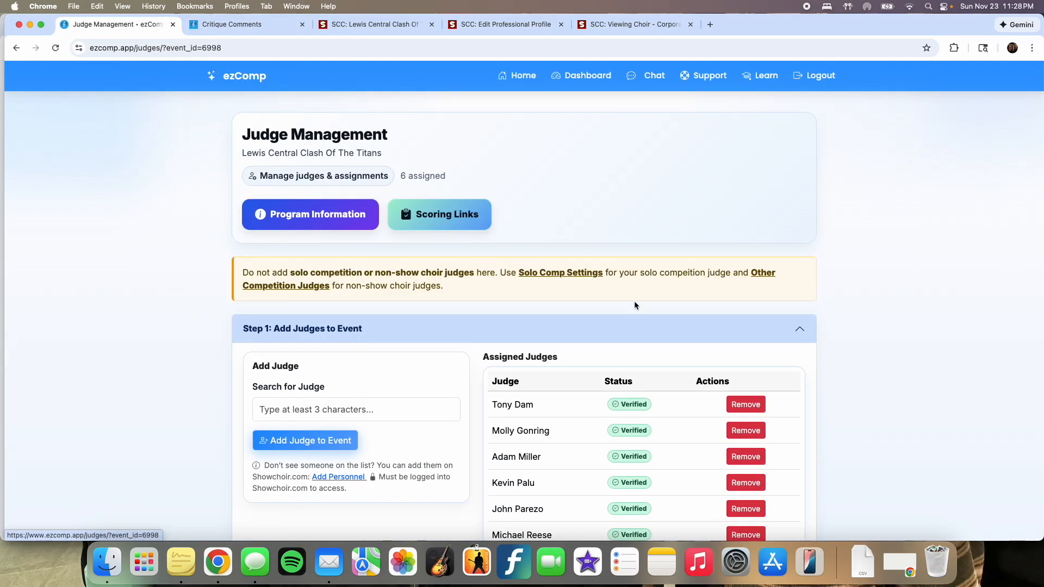
pyautogui.click(581, 75)
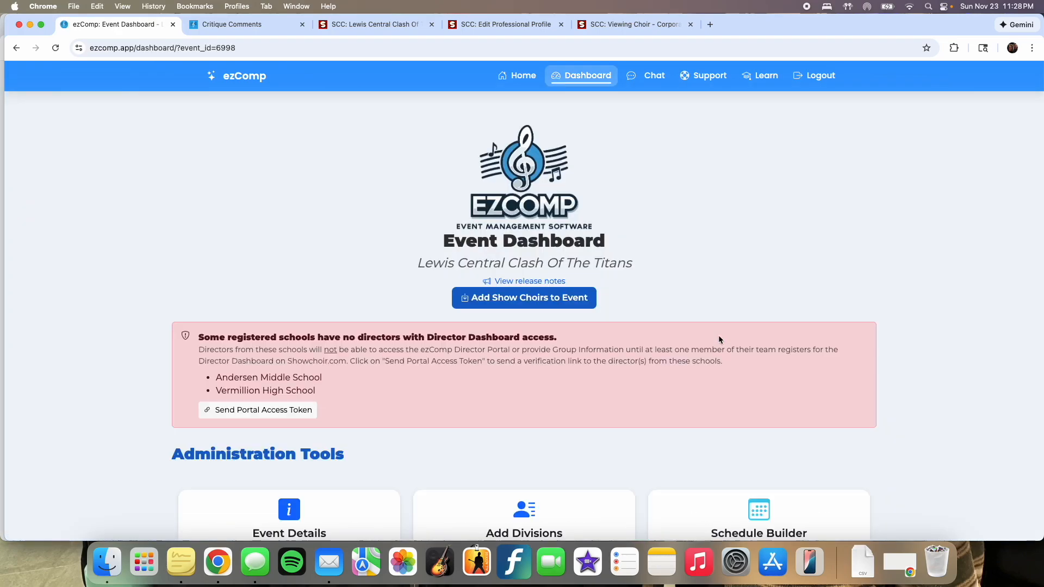
pyautogui.scroll(-7, 718, 335)
pyautogui.scroll(-3, 719, 348)
pyautogui.click(748, 309)
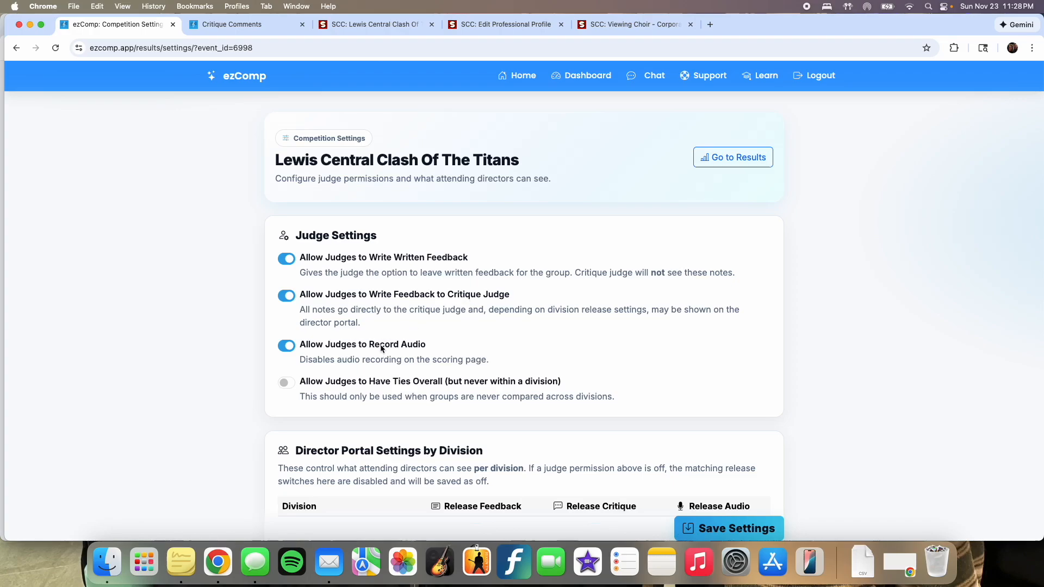
# Step: Enable Release Feedback, Release Critique and Release Audio for the 4A division and save the settings
pyautogui.scroll(-5, 380, 348)
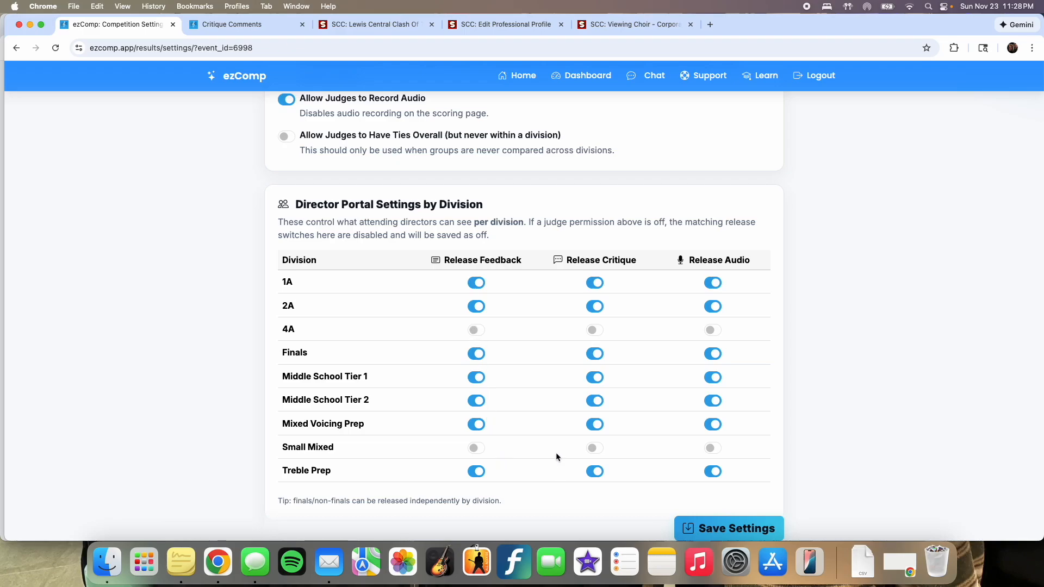
pyautogui.click(472, 330)
pyautogui.click(598, 331)
pyautogui.click(711, 330)
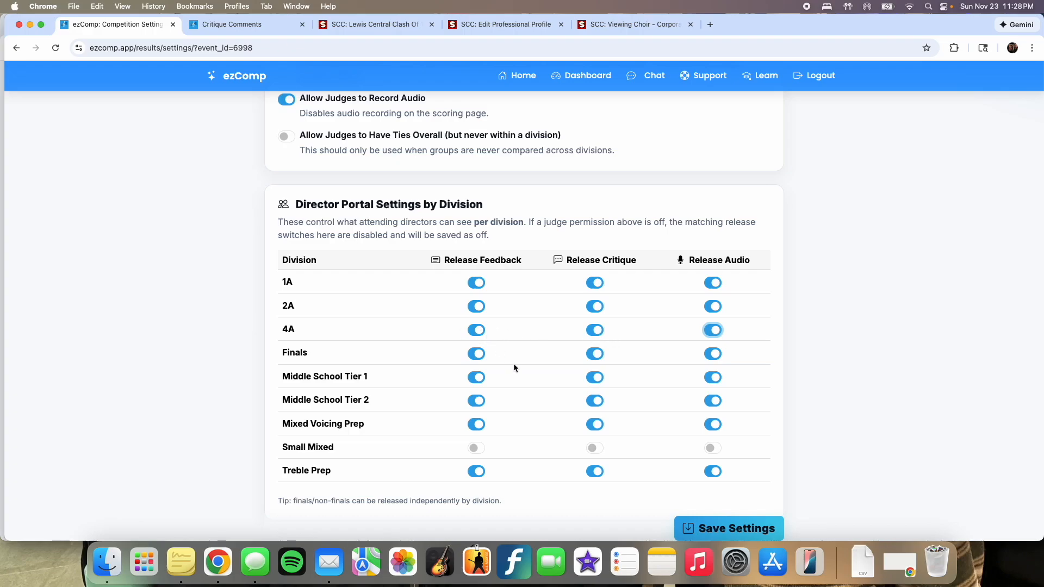
pyautogui.click(701, 532)
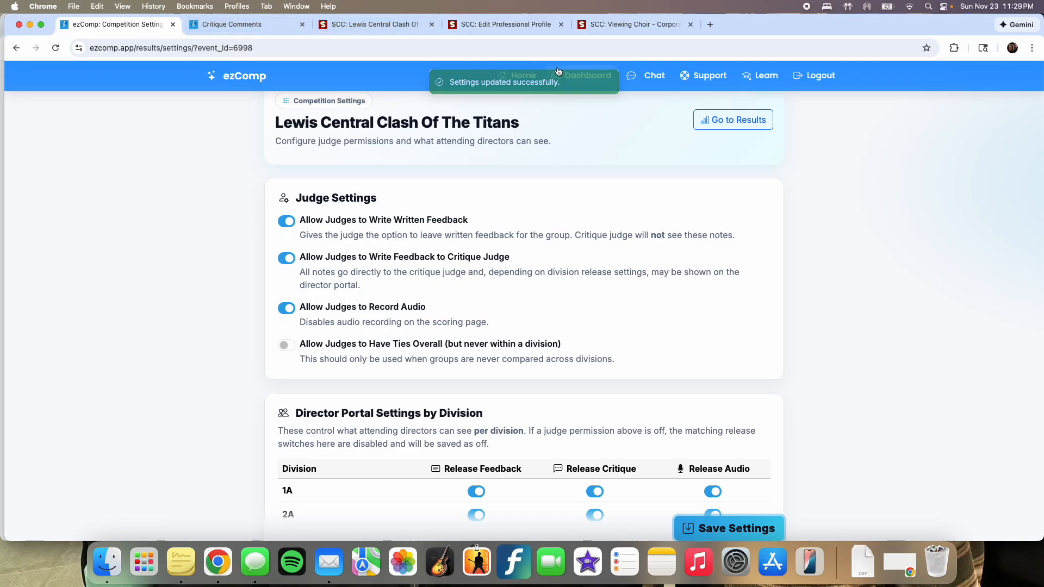
# Step: Open the Director Portal for Corporation, select Lewis Central Clash Of The Titans and open its competition feedback page
pyautogui.click(525, 76)
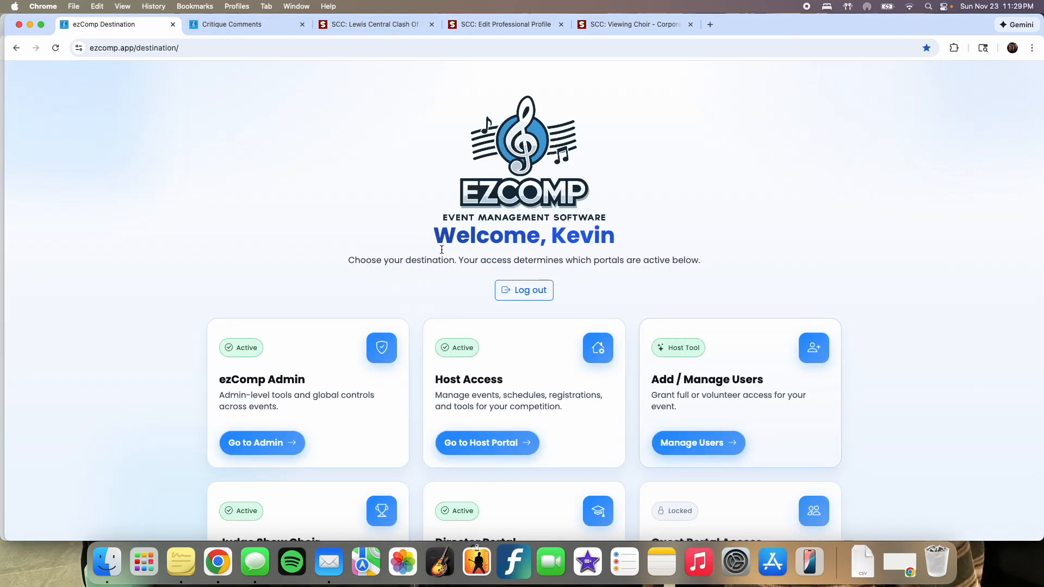
pyautogui.scroll(-5, 419, 380)
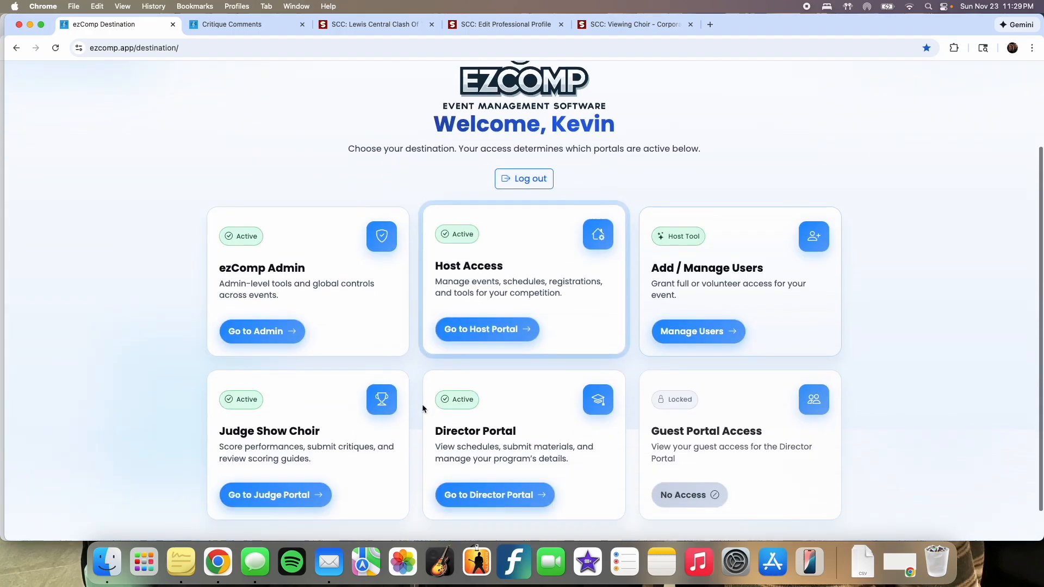
pyautogui.click(496, 420)
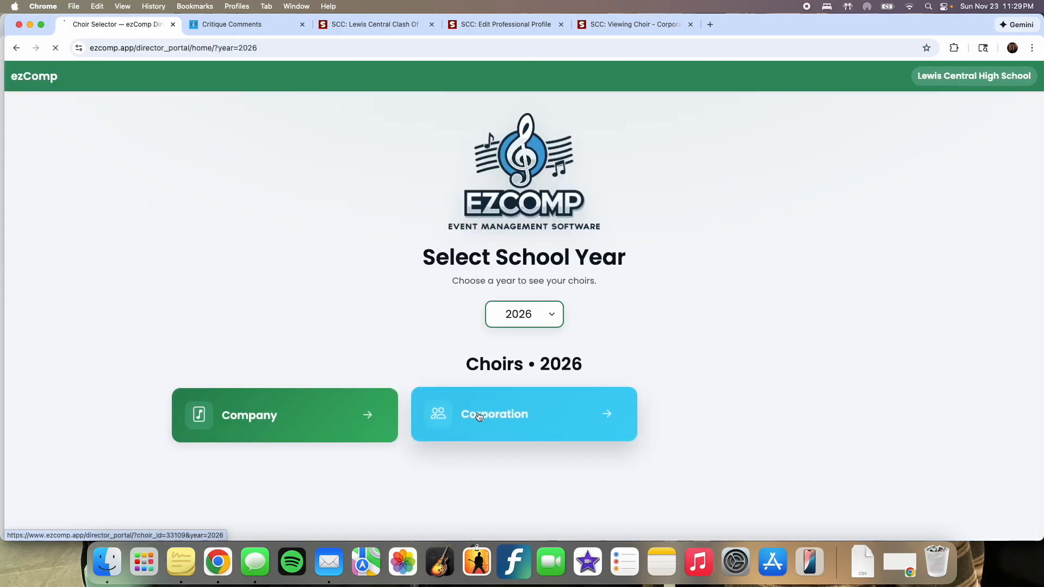
pyautogui.click(496, 416)
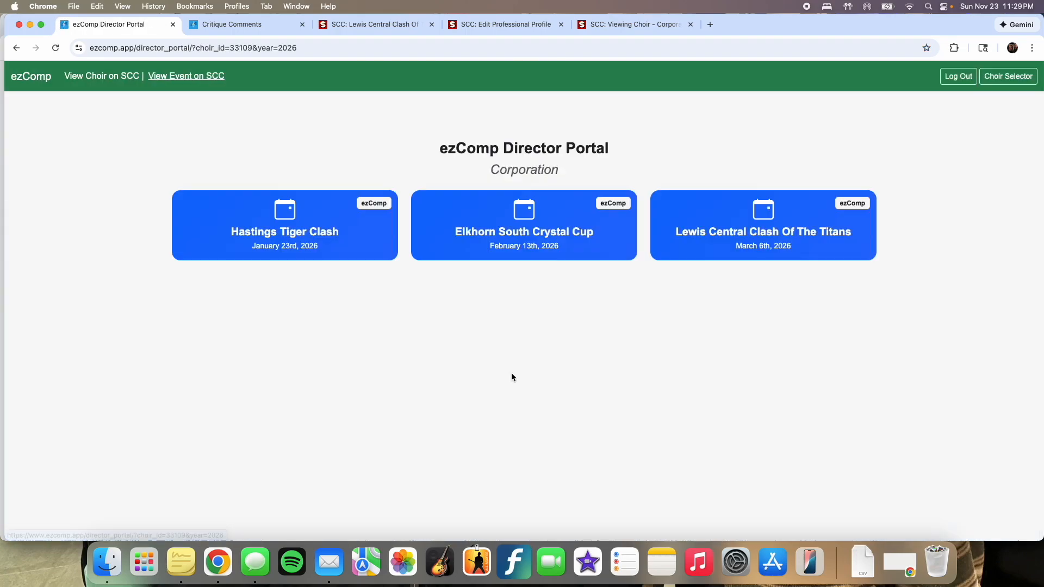
pyautogui.click(770, 229)
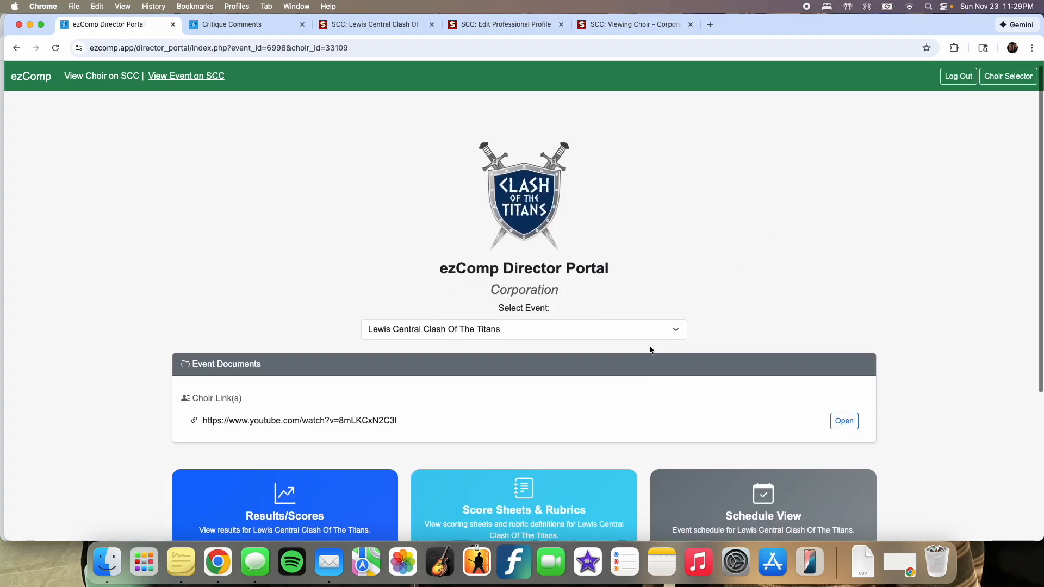
pyautogui.scroll(-5, 258, 387)
pyautogui.click(257, 387)
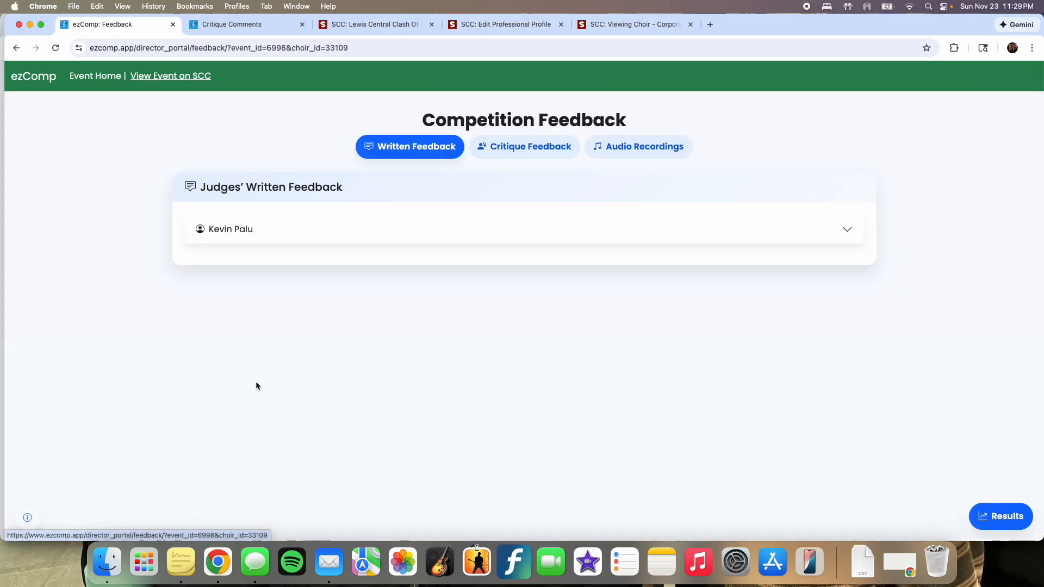
# Step: Expand the judge's written feedback, read through the comments and collapse it again
pyautogui.click(274, 229)
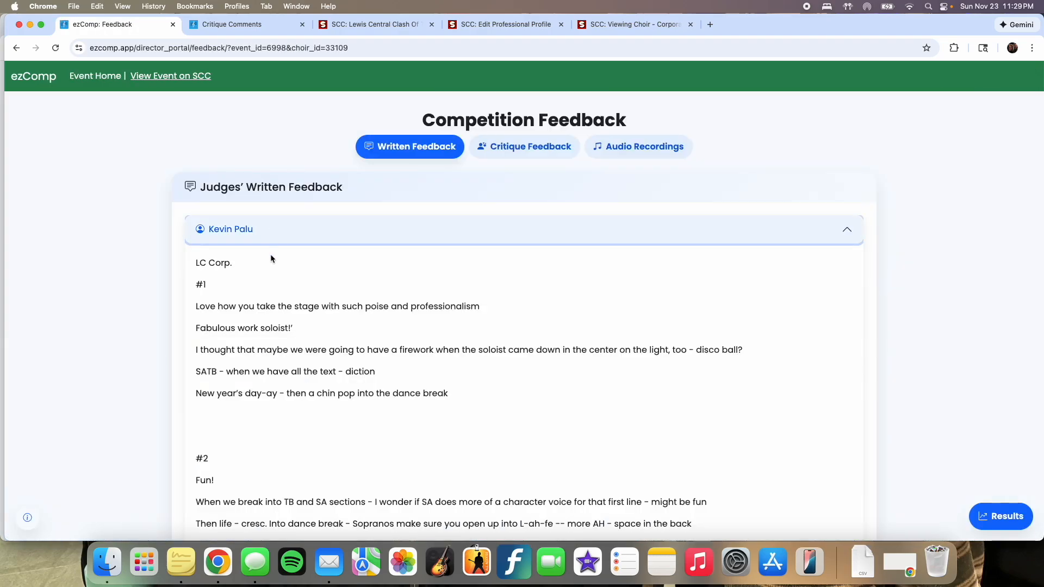
pyautogui.scroll(-10, 132, 362)
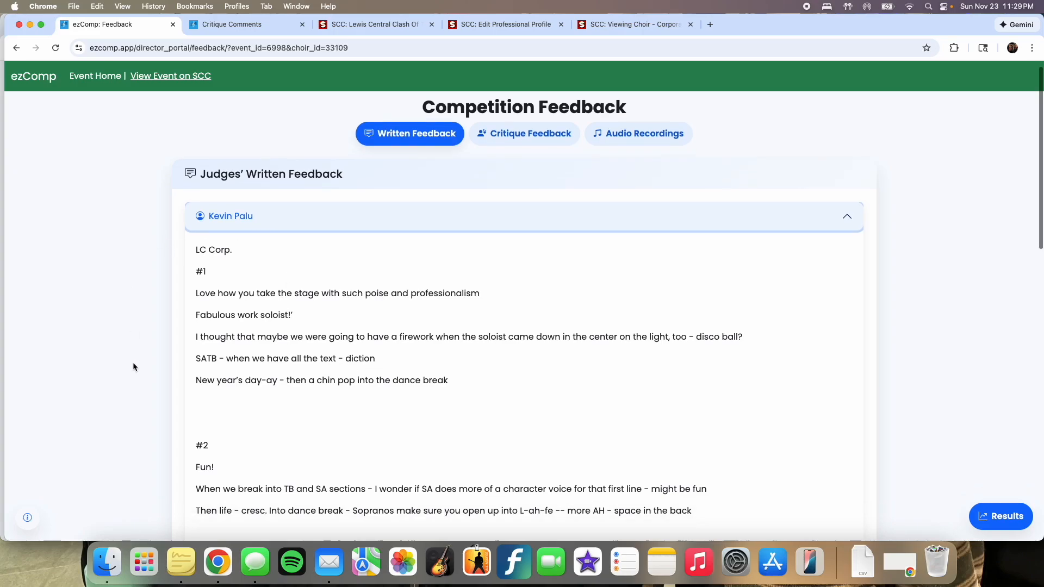
pyautogui.scroll(10, 132, 362)
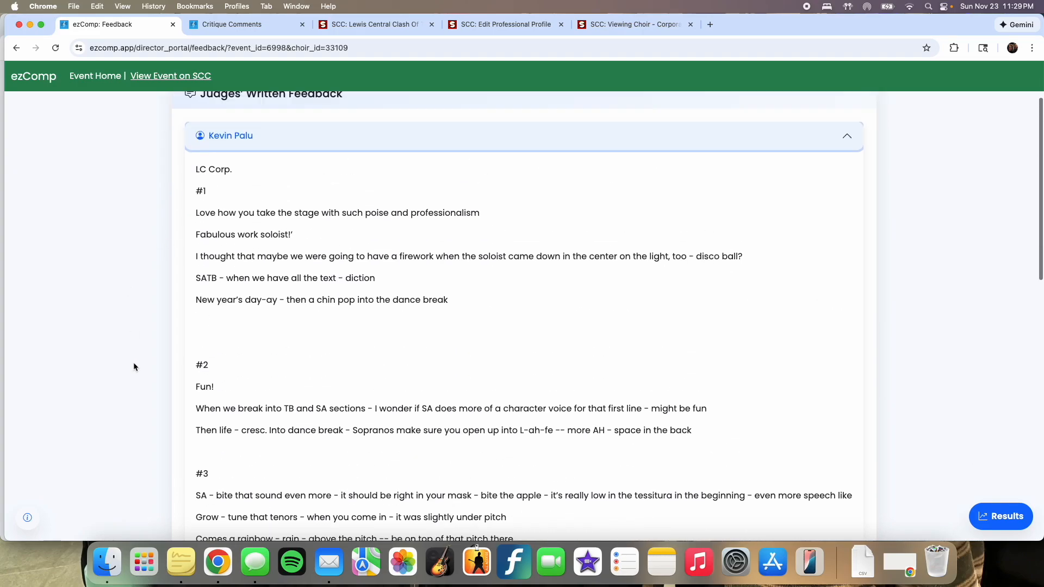
pyautogui.click(262, 231)
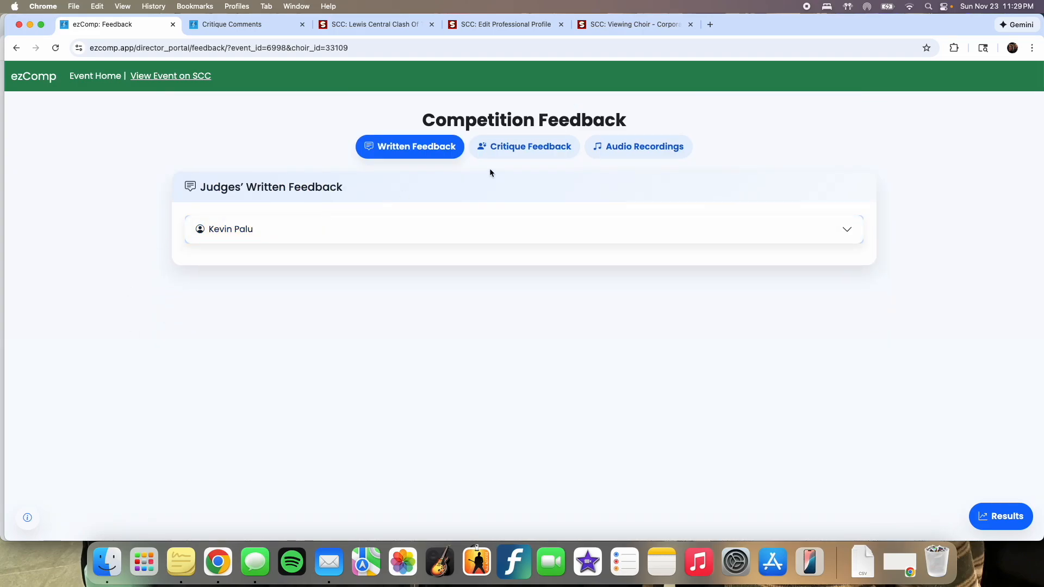
# Step: View both judges' entries in the critique feedback and collapse the last one
pyautogui.click(526, 151)
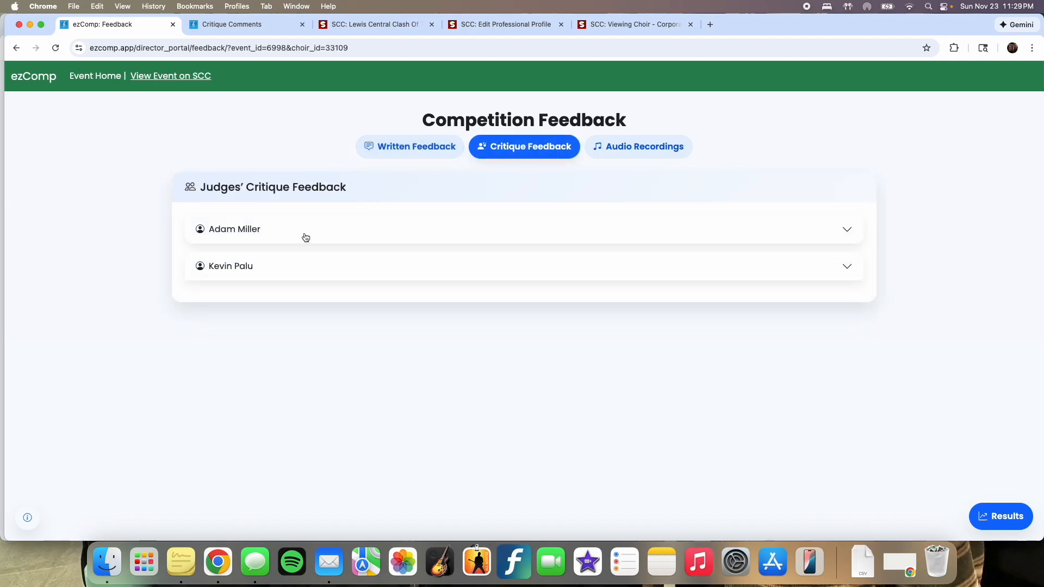
pyautogui.click(245, 229)
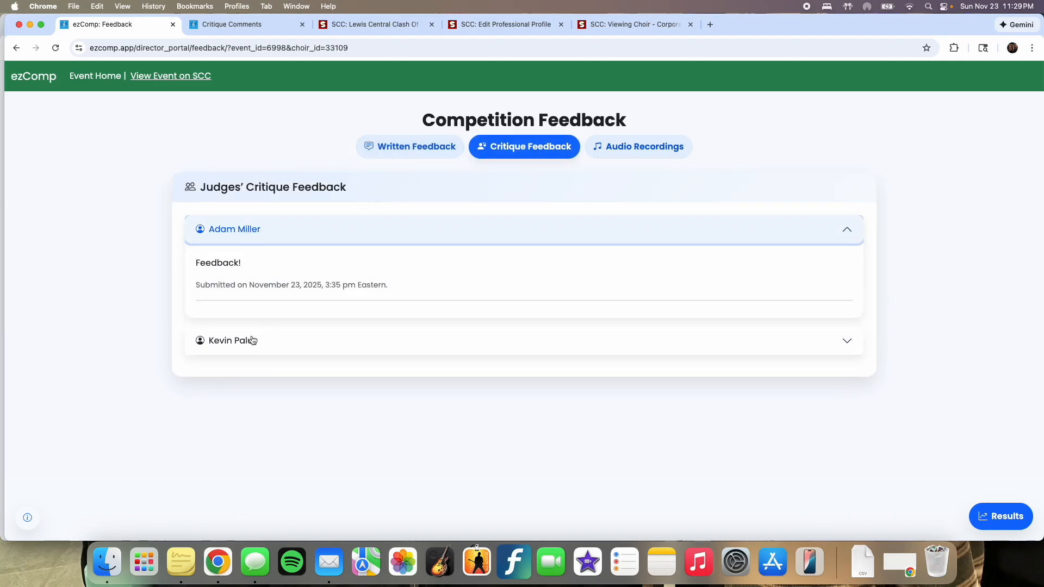
pyautogui.click(253, 339)
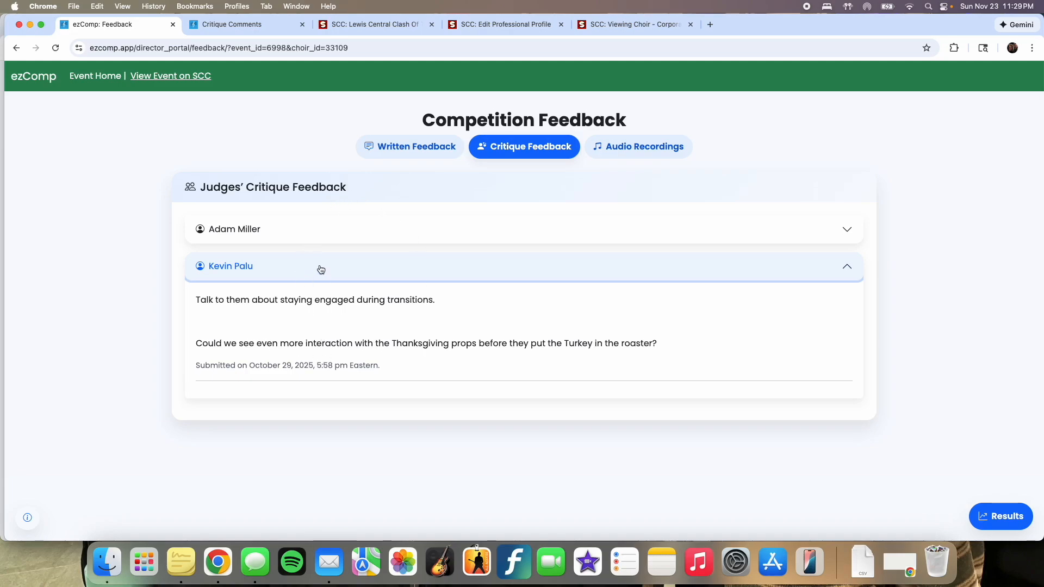
pyautogui.click(321, 271)
# Step: Expand the judge's 4A audio recording and highlight part of its transcript, clearing the selection again
pyautogui.click(632, 153)
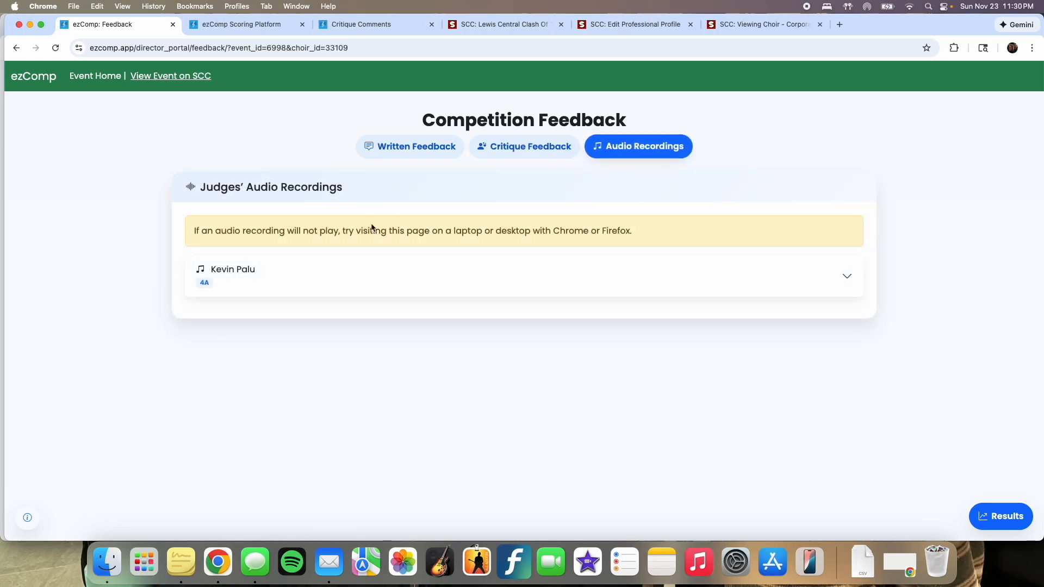
pyautogui.click(231, 273)
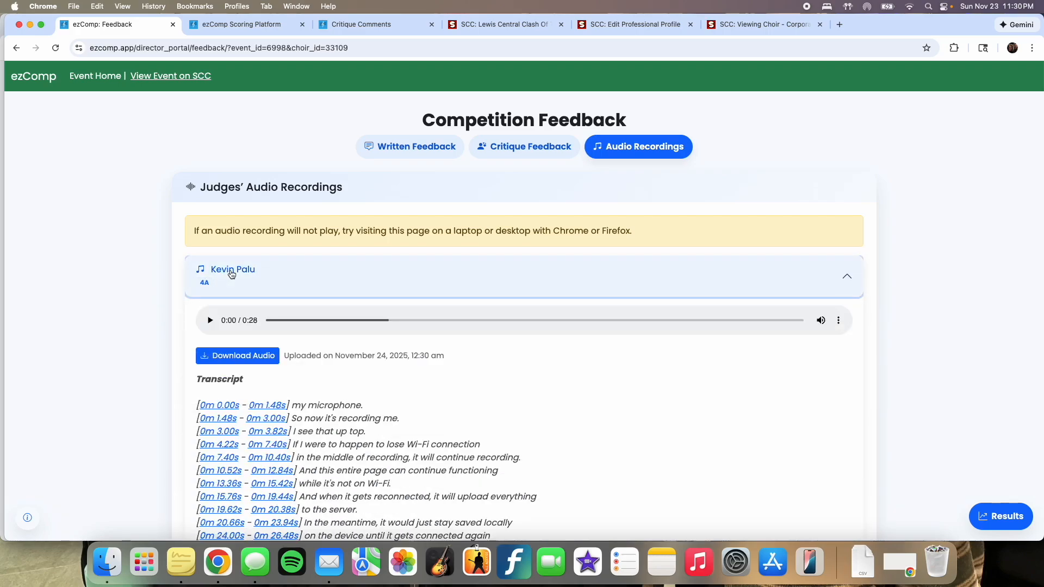
pyautogui.scroll(-3, 272, 293)
pyautogui.moveTo(293, 305); pyautogui.dragTo(398, 437)
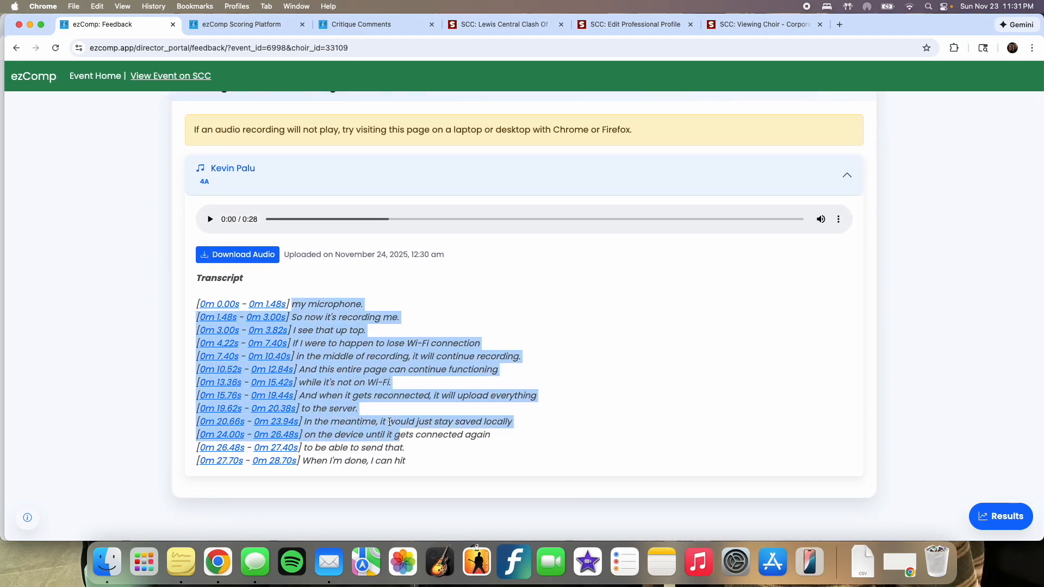
pyautogui.click(390, 422)
# Step: Play the recording from the 0m 20.66s transcript timestamp, pause it and collapse the judge's entry
pyautogui.click(226, 422)
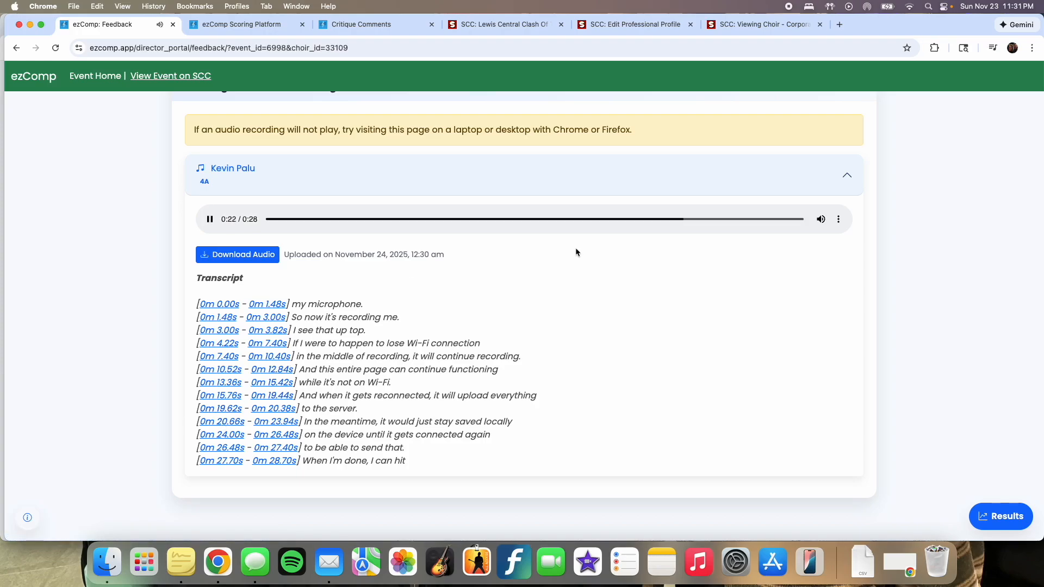
pyautogui.click(209, 224)
pyautogui.click(522, 183)
# Step: Return to the portal selection page, open Add / Manage Users and activate the ShowChoir.com username field
pyautogui.click(17, 48)
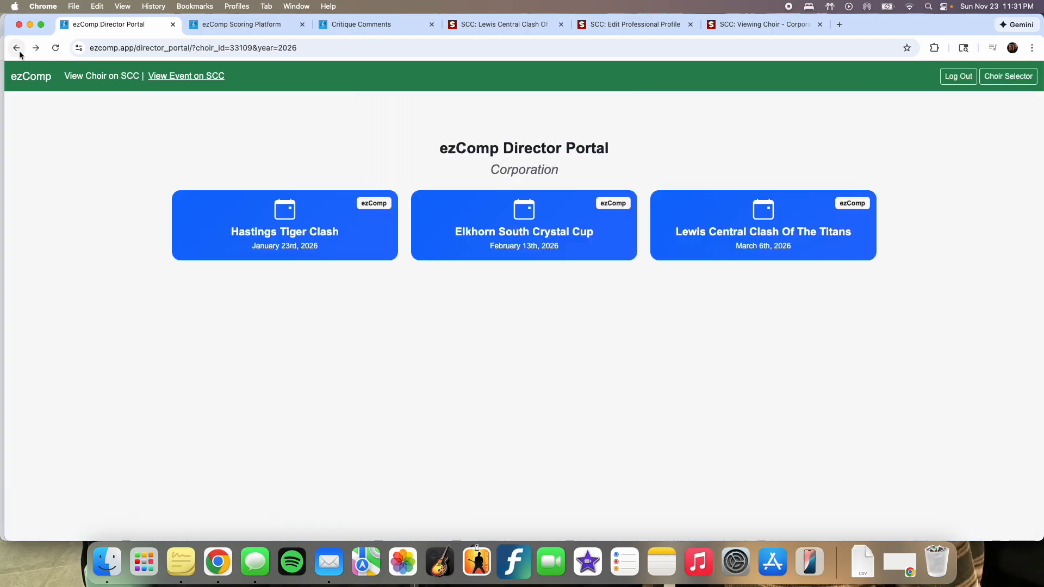
pyautogui.click(16, 48)
pyautogui.click(17, 48)
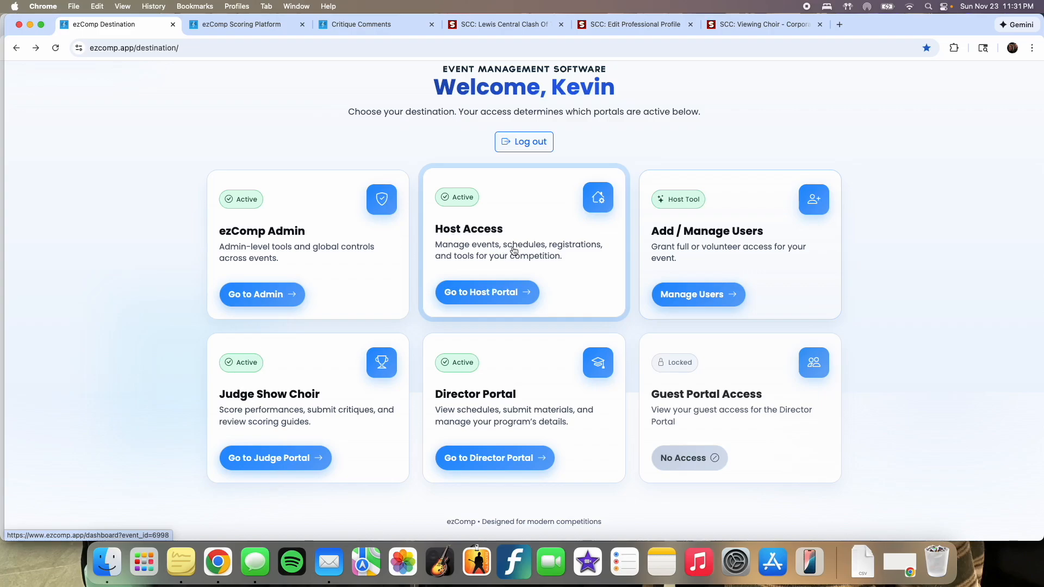
pyautogui.click(696, 254)
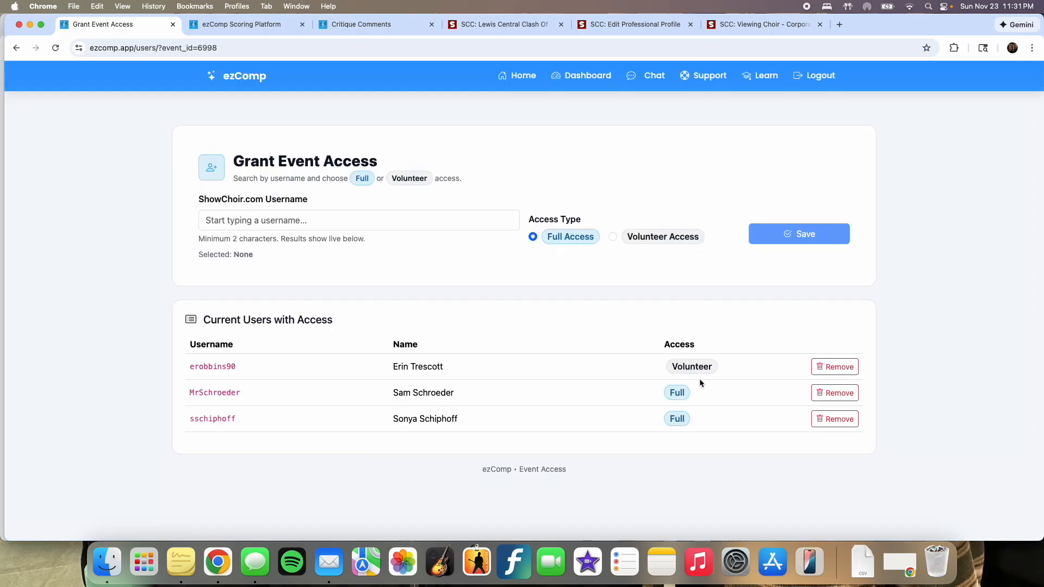
pyautogui.click(338, 221)
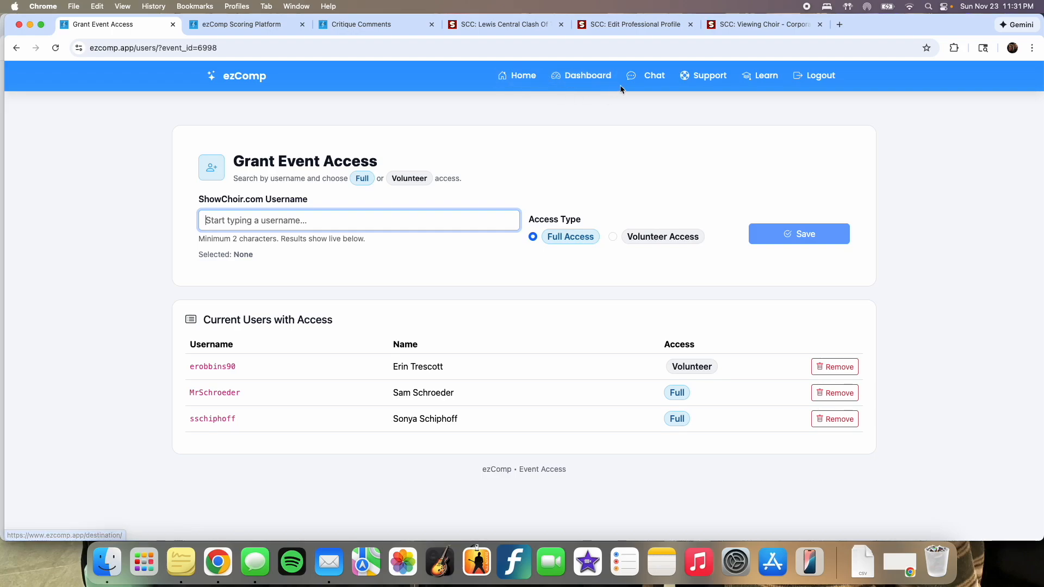
# Step: View the Contact Support page with its case form for the event, and open the Learn page
pyautogui.click(702, 78)
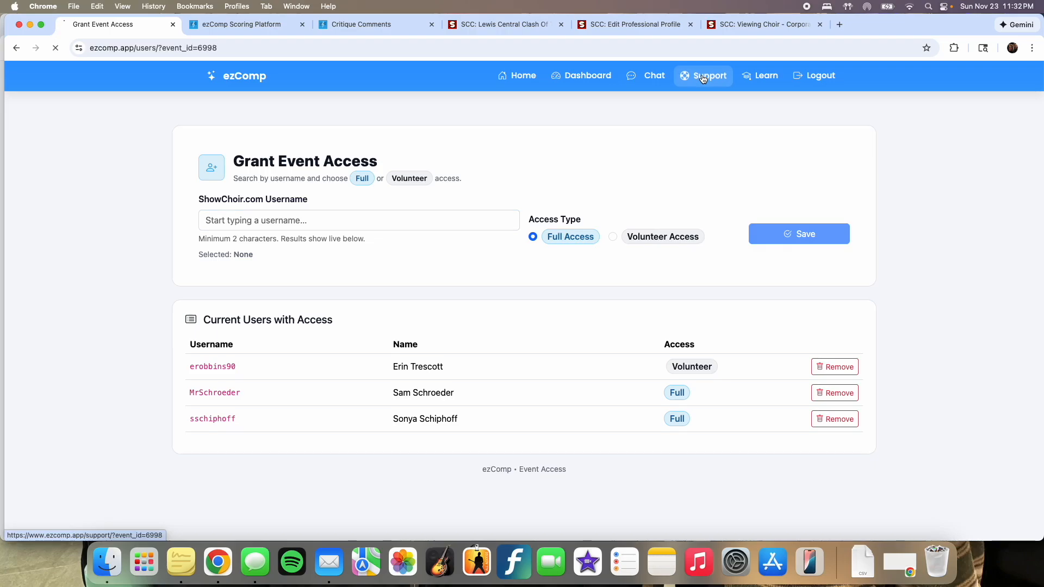
pyautogui.scroll(-1, 451, 207)
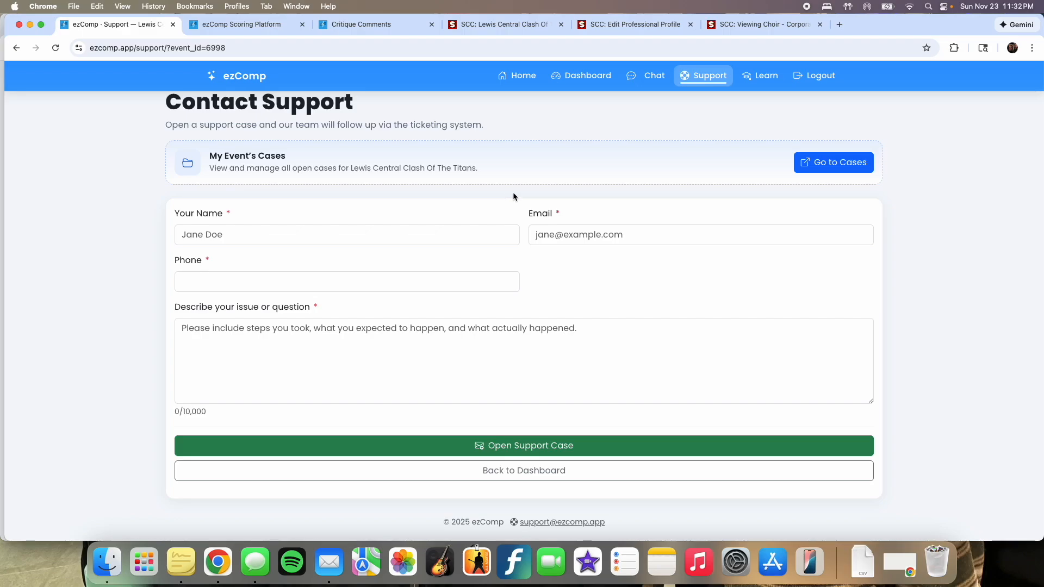
pyautogui.click(758, 81)
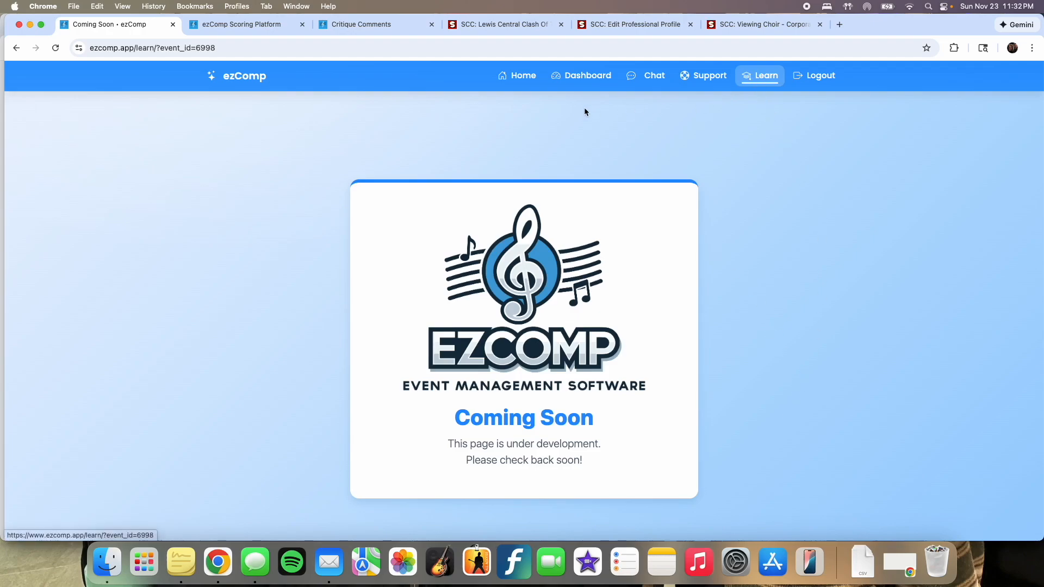
# Step: Return to the host event dashboard through the portal selection page and open the event's release notes
pyautogui.click(520, 81)
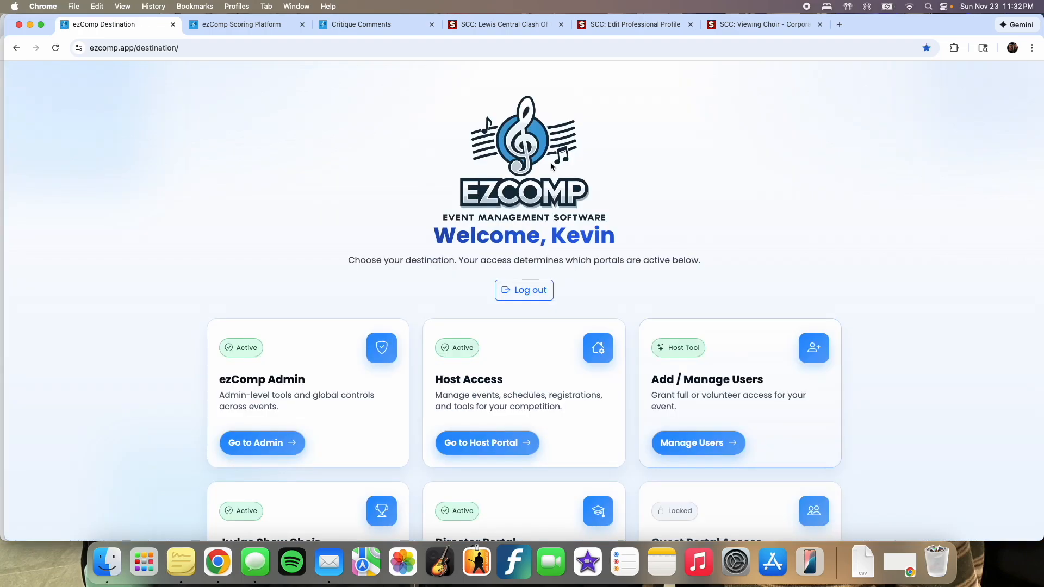
pyautogui.click(504, 384)
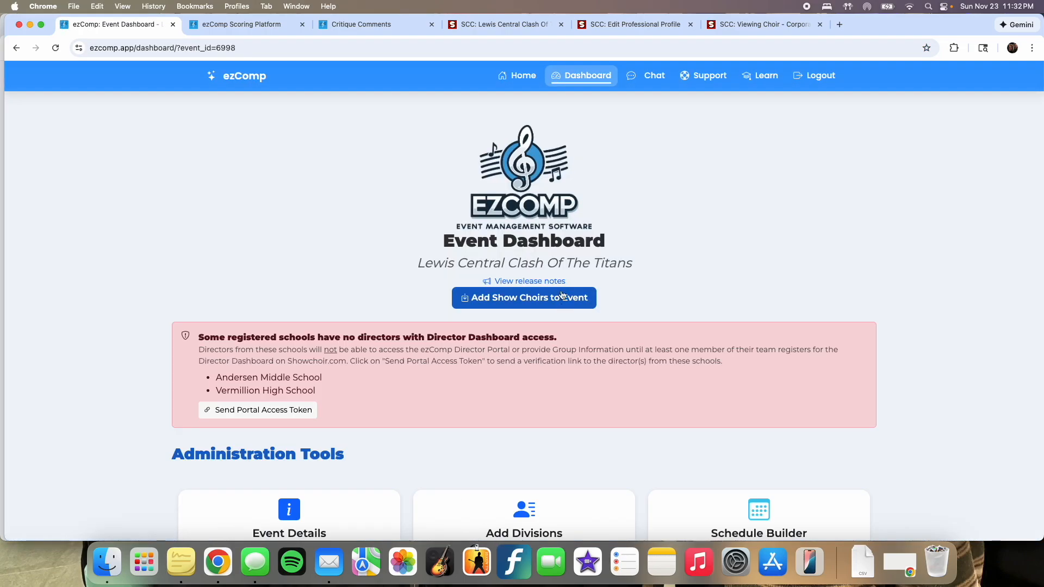
pyautogui.click(509, 281)
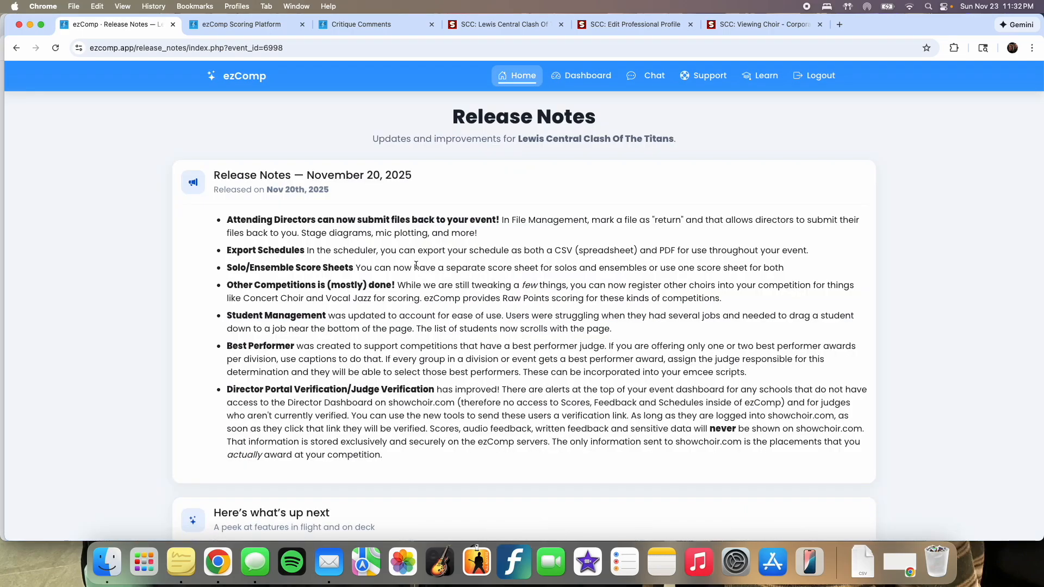
# Step: Highlight the November 20, 2025 release notes, review the upcoming features and October 22nd, 2025 notes, and clear the selection
pyautogui.scroll(-3, 408, 268)
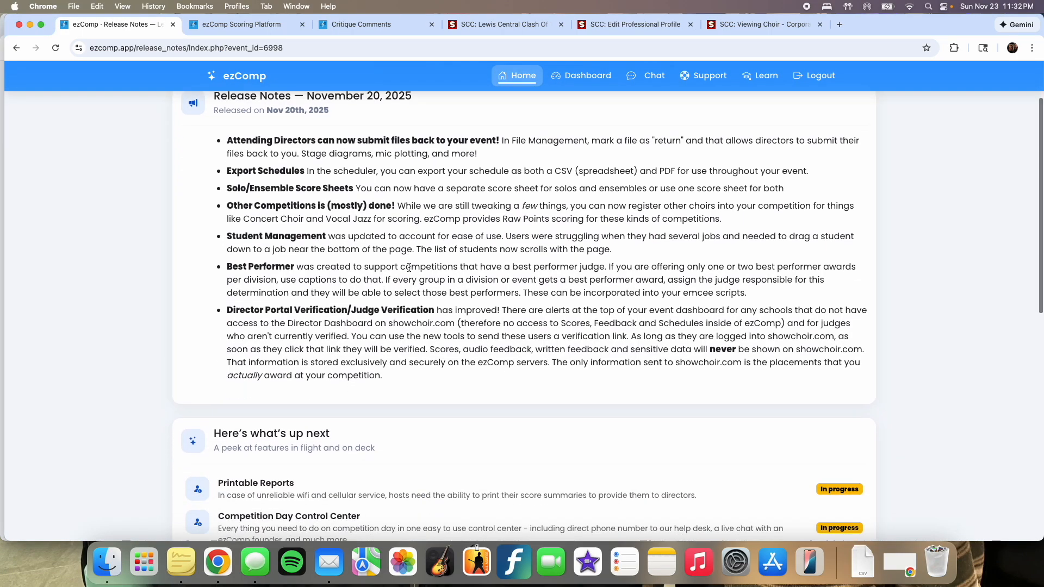
pyautogui.moveTo(222, 139); pyautogui.dragTo(513, 367)
pyautogui.scroll(-1, 483, 337)
pyautogui.scroll(-8, 484, 337)
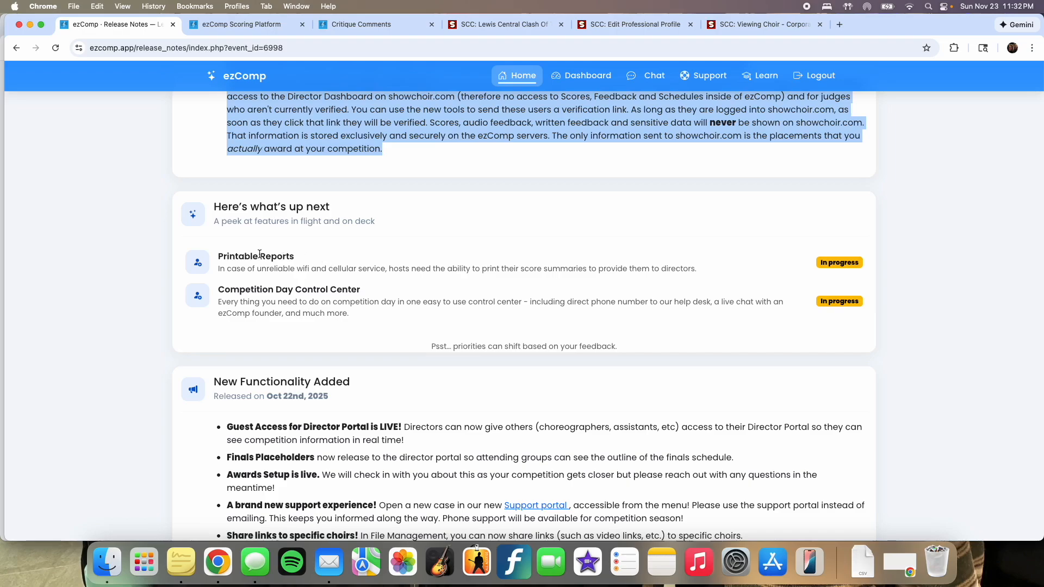
pyautogui.scroll(-10, 227, 301)
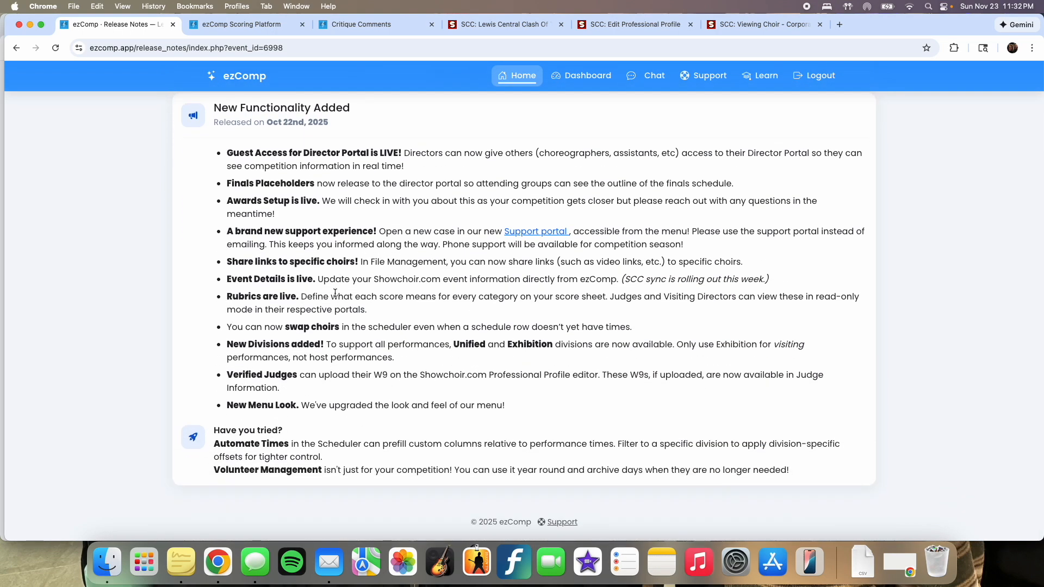
pyautogui.scroll(1, 336, 293)
pyautogui.scroll(20, 336, 294)
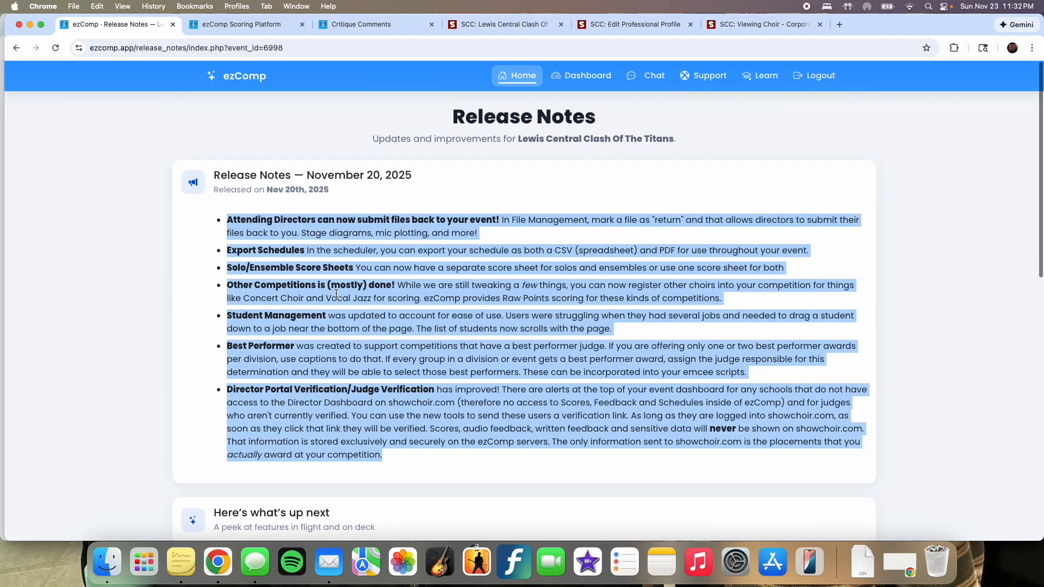
pyautogui.click(363, 271)
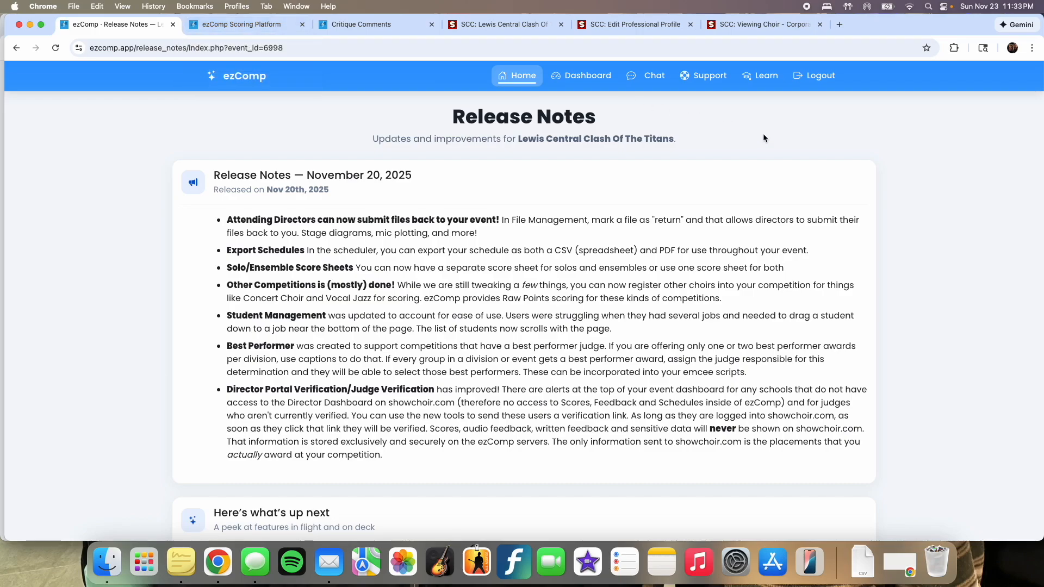
# Step: Load the ezcomp.app website in a new browser tab
pyautogui.click(839, 24)
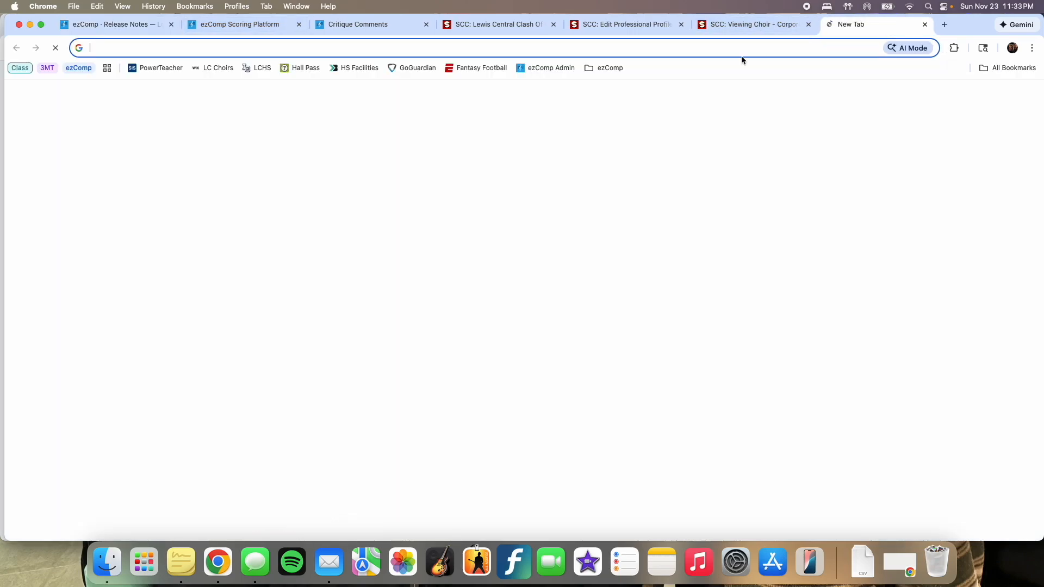
pyautogui.click(739, 53)
pyautogui.write('eacom')
pyautogui.press('BackSpace')
pyautogui.press('BackSpace')
pyautogui.press('BackSpace')
pyautogui.press('BackSpace')
pyautogui.write('z')
pyautogui.press('Return')
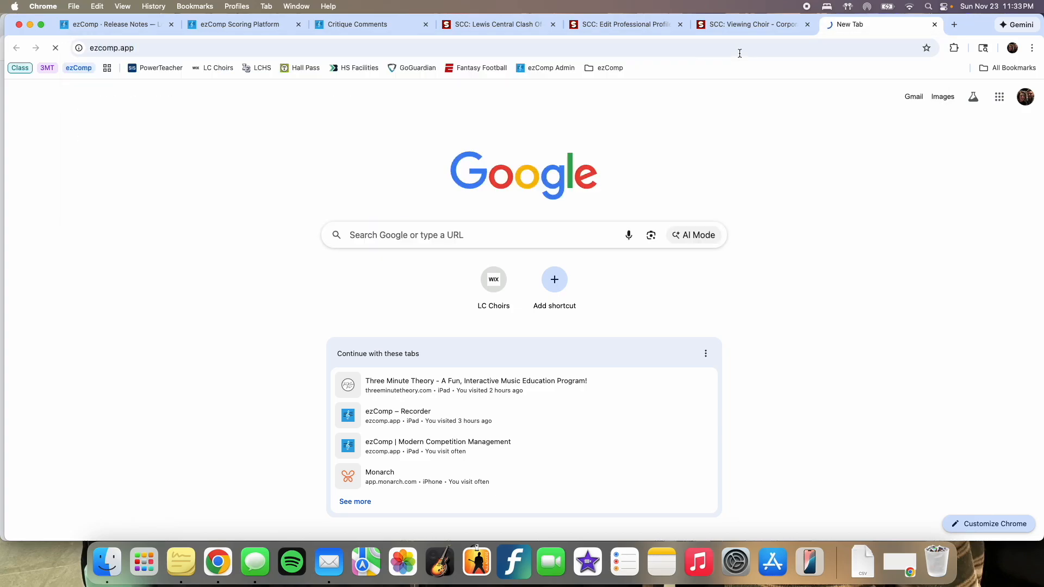
# Step: Dismiss the "A Perfect Equation." pop-up and look over the website's landing page options and contact information
pyautogui.click(809, 209)
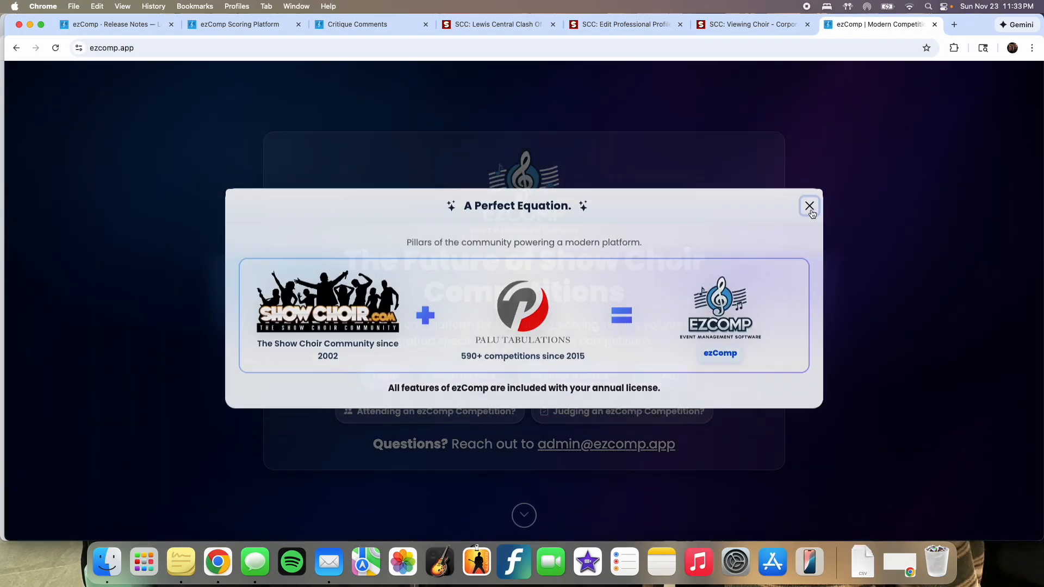
pyautogui.scroll(-1, 546, 260)
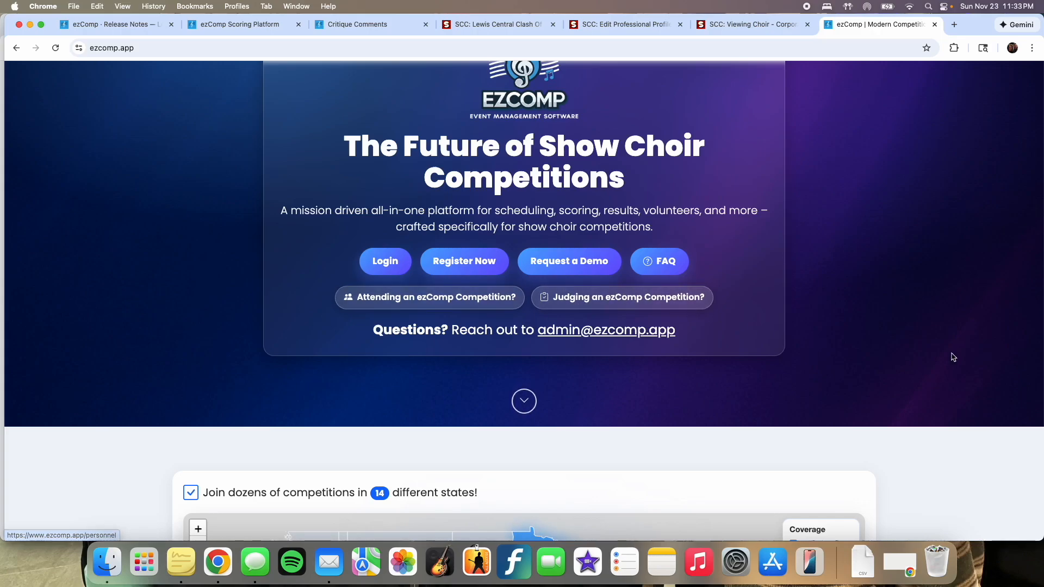
pyautogui.scroll(3, 952, 355)
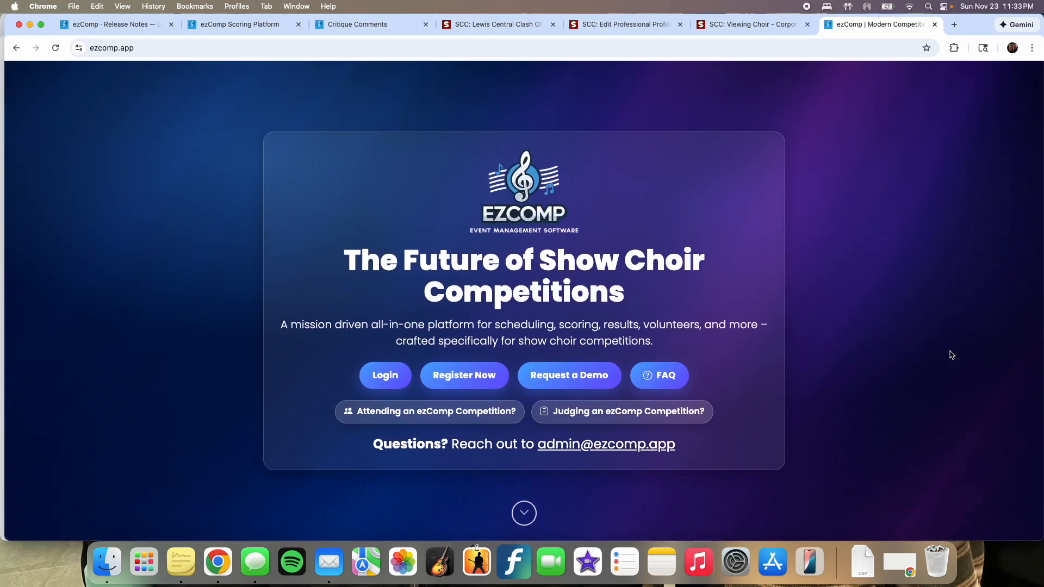